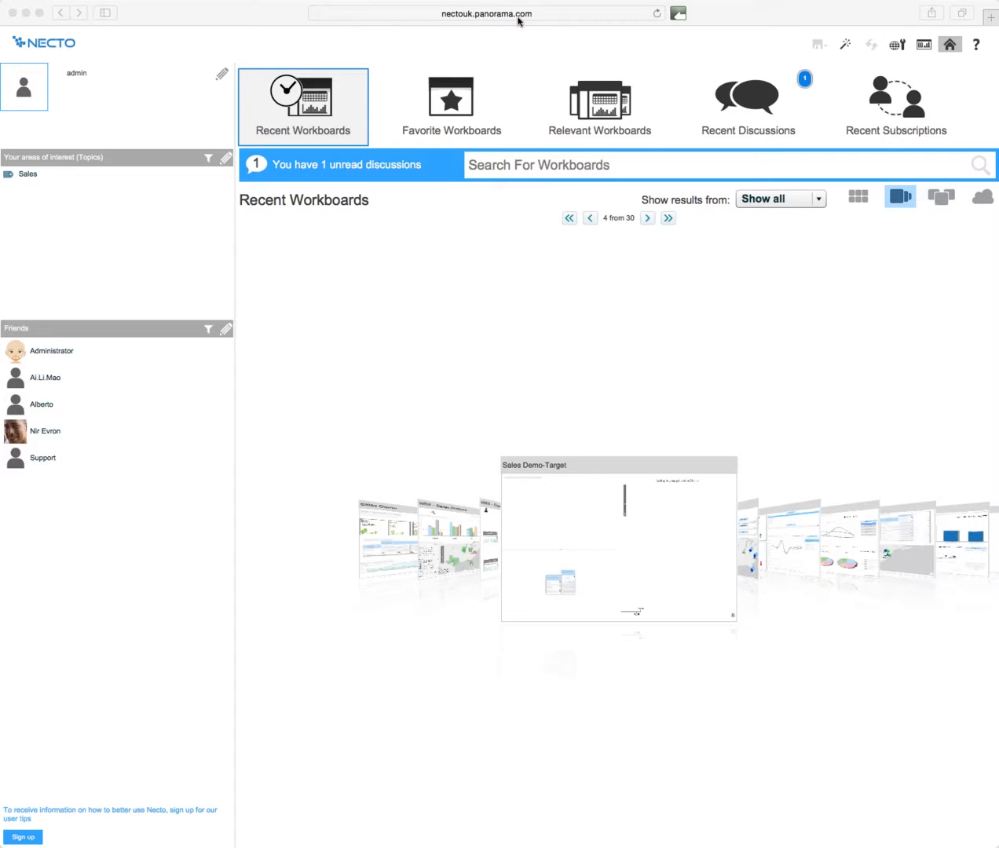
click(563, 19)
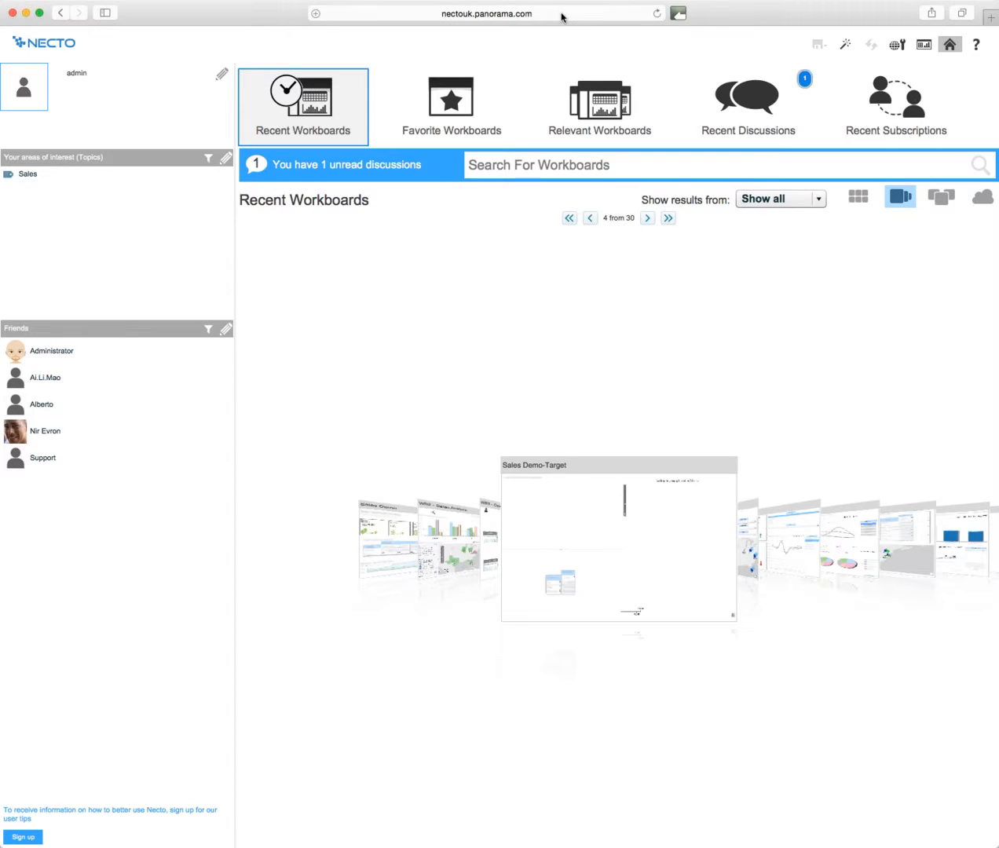
click(562, 13)
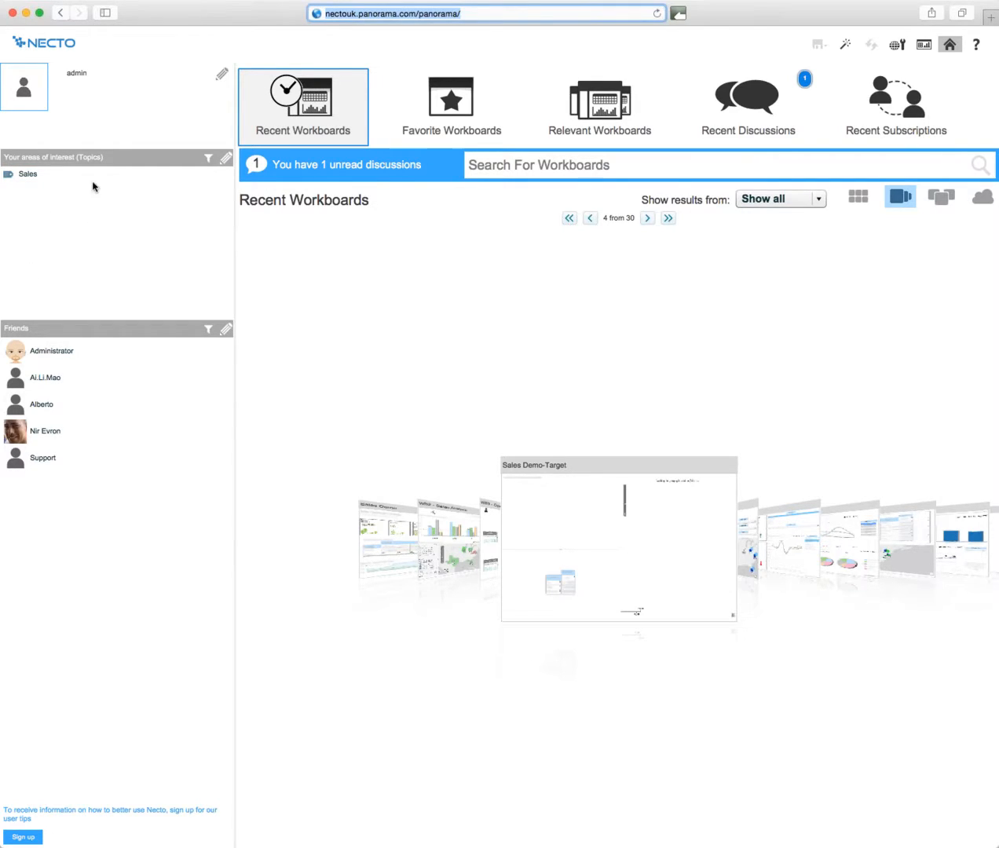
Open the profile settings and look over the available profile pictures without choosing one.
click(228, 162)
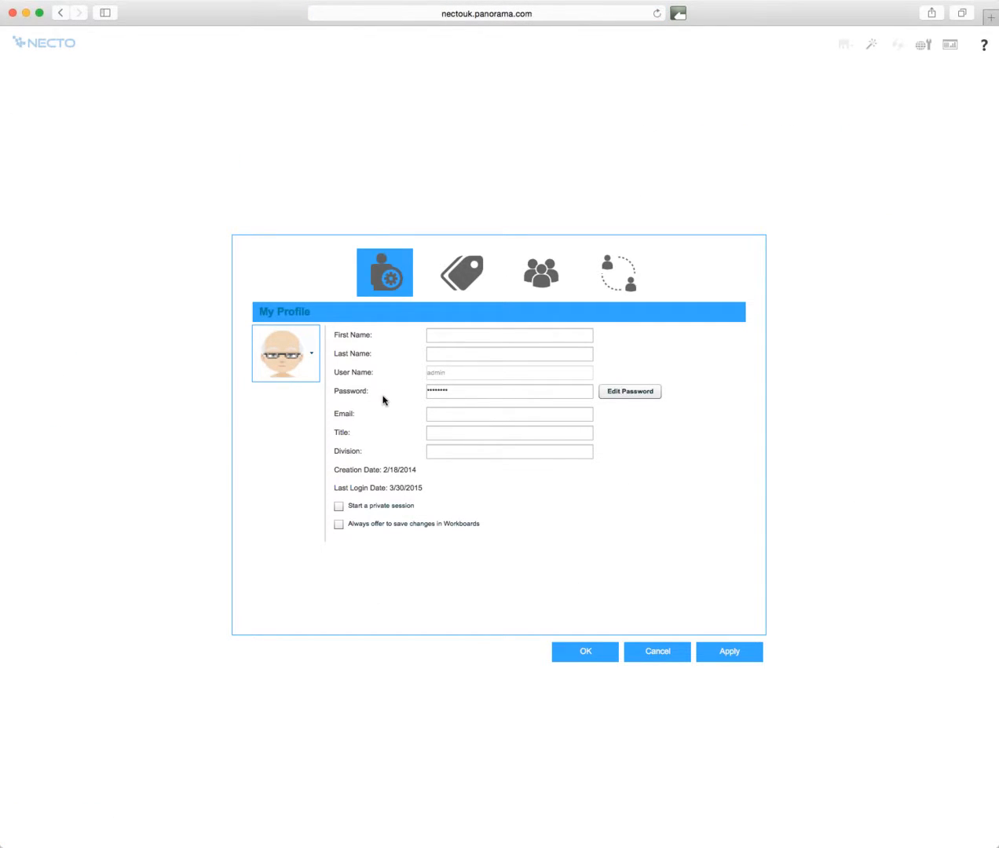
click(312, 354)
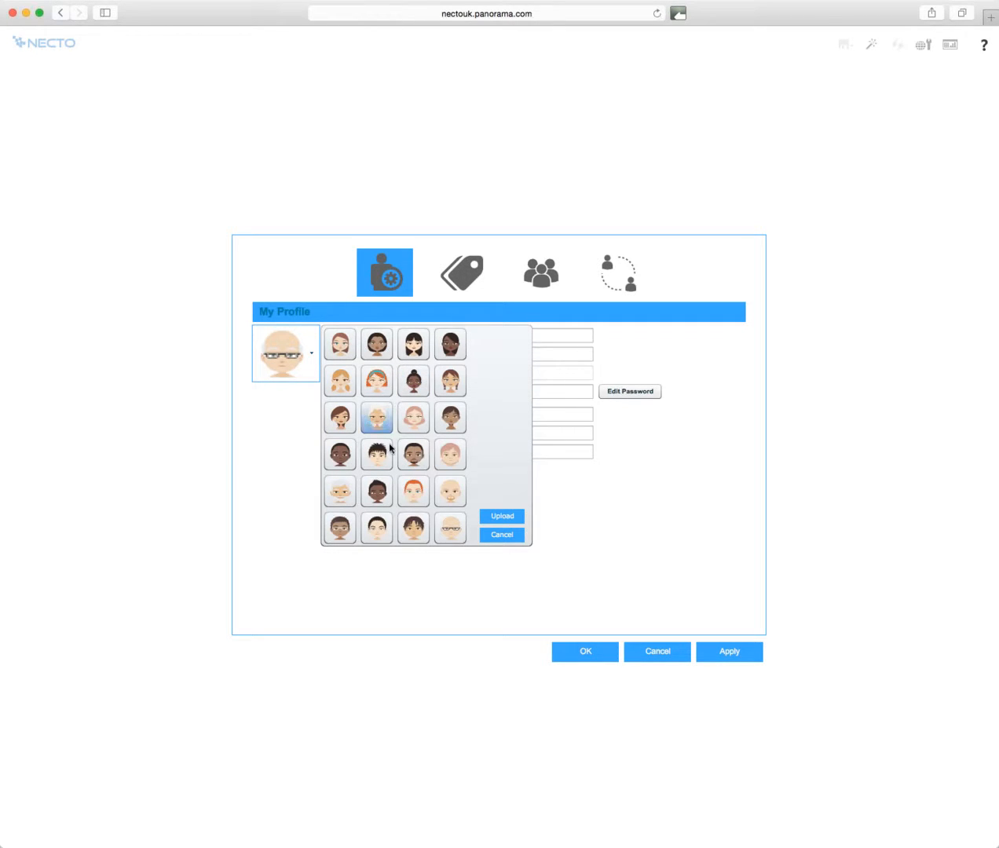
click(515, 536)
Add the Retail Demo topic to the areas of interest, check the subscriptions page, and save the profile settings.
click(461, 287)
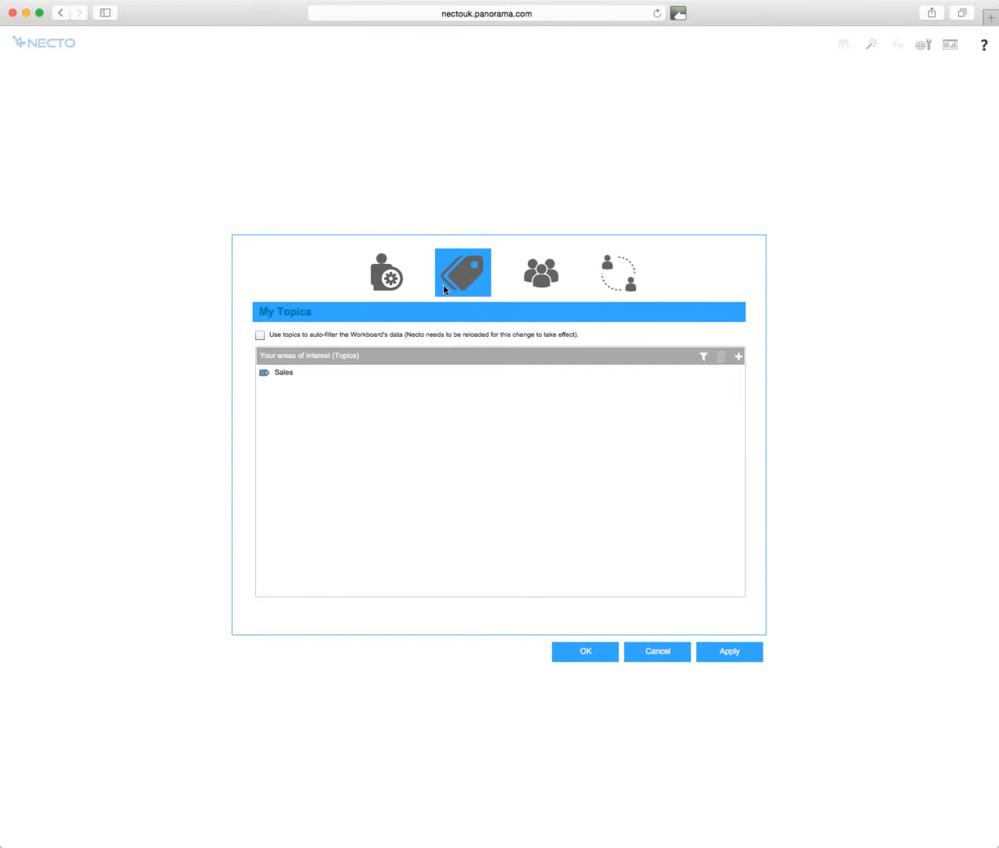
click(739, 356)
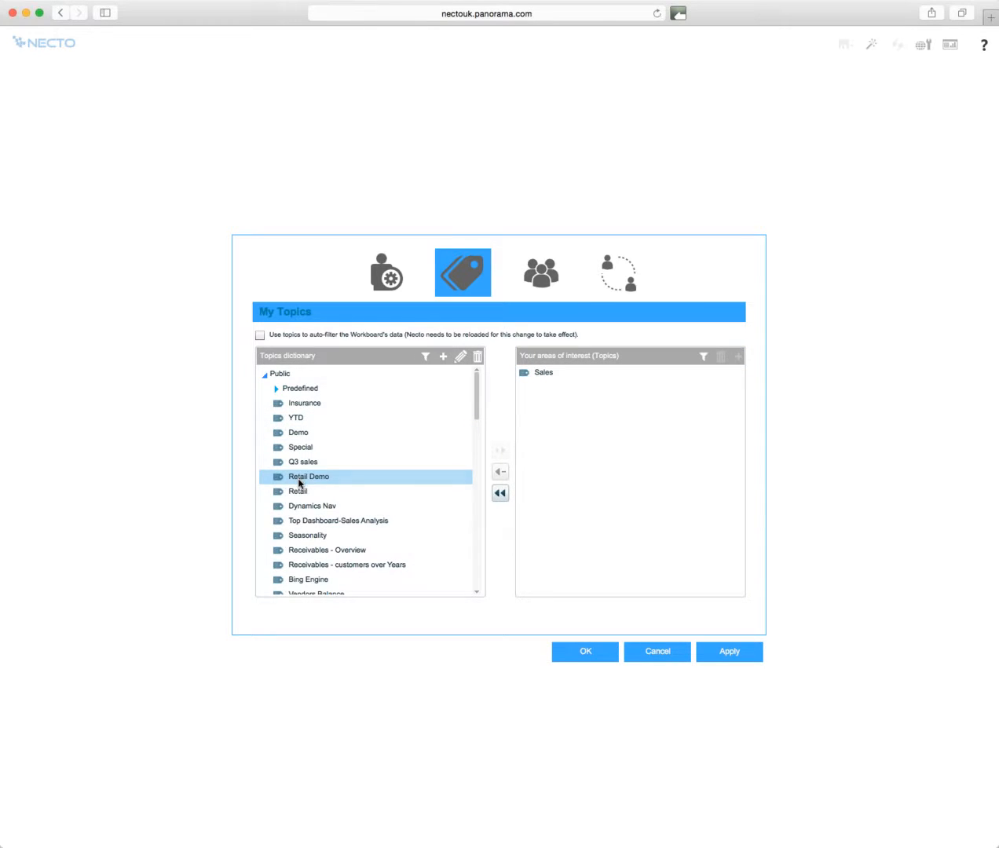
click(299, 478)
click(499, 450)
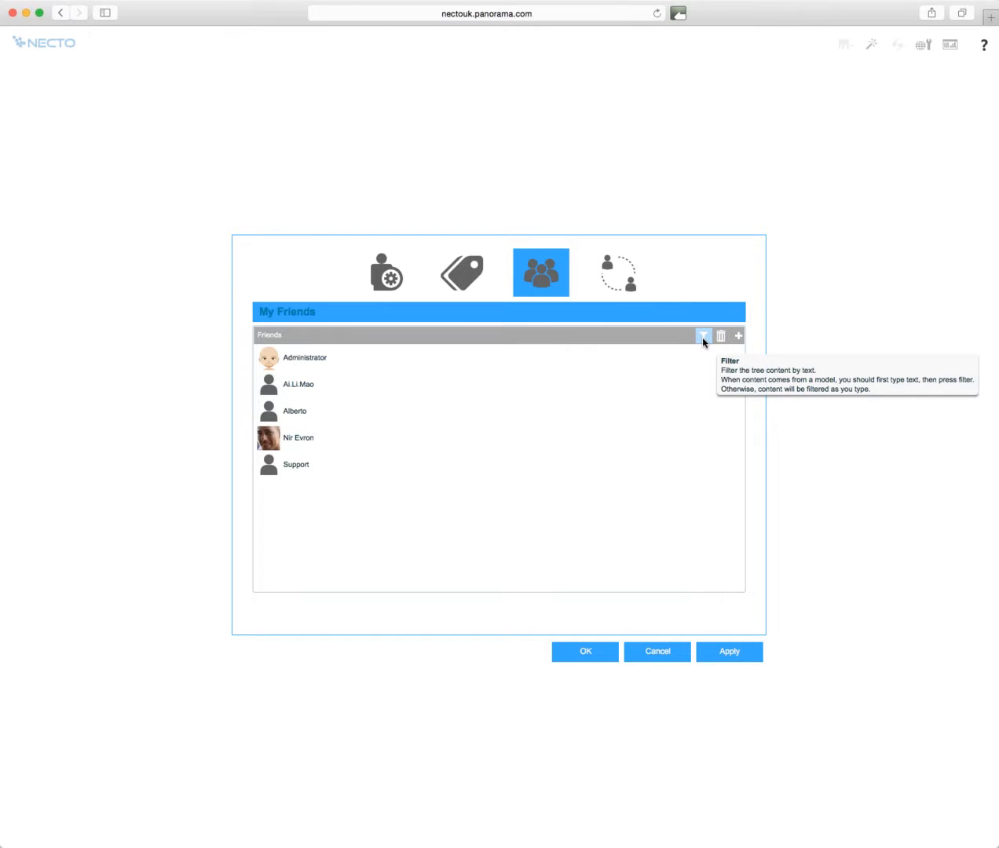
click(612, 280)
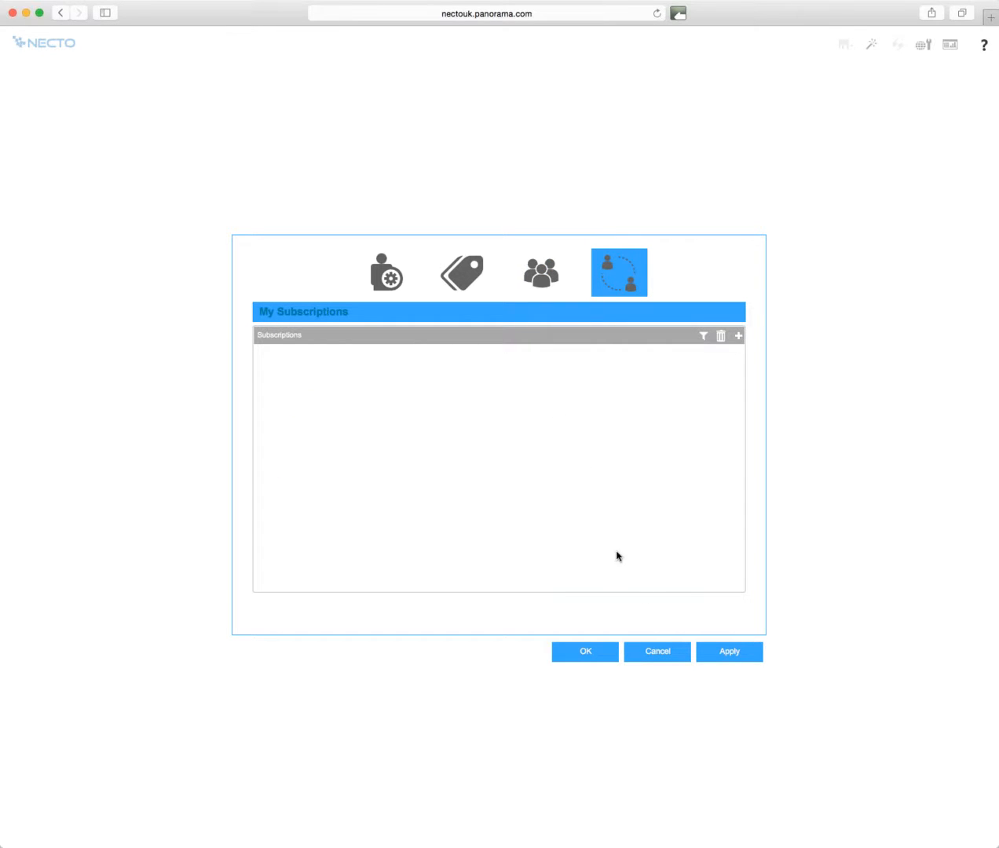
click(593, 651)
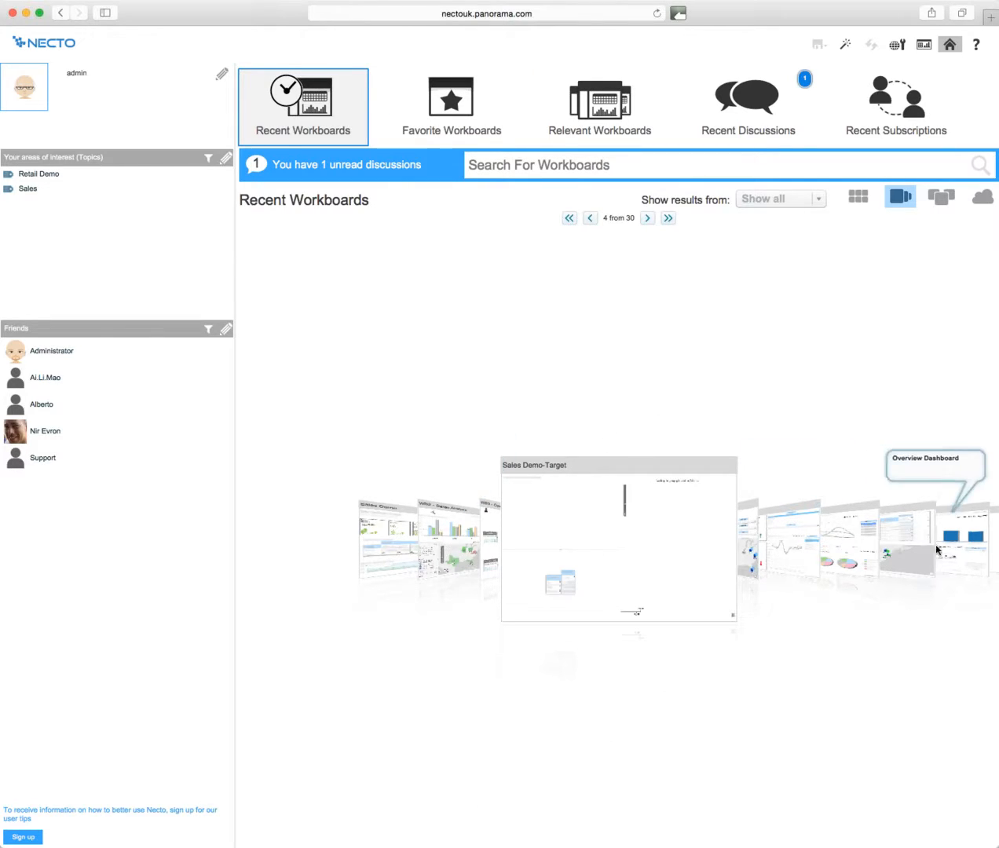
Switch from the home page to the workboards area and start a new Workboard with data.
click(851, 558)
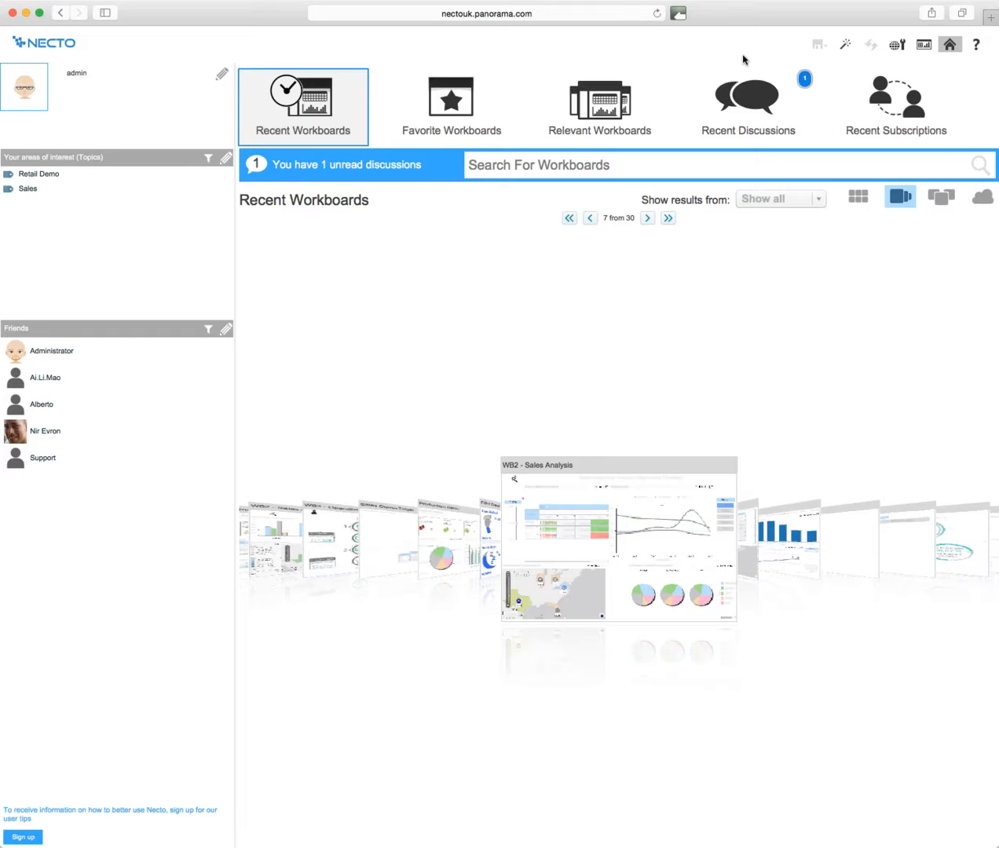
click(924, 45)
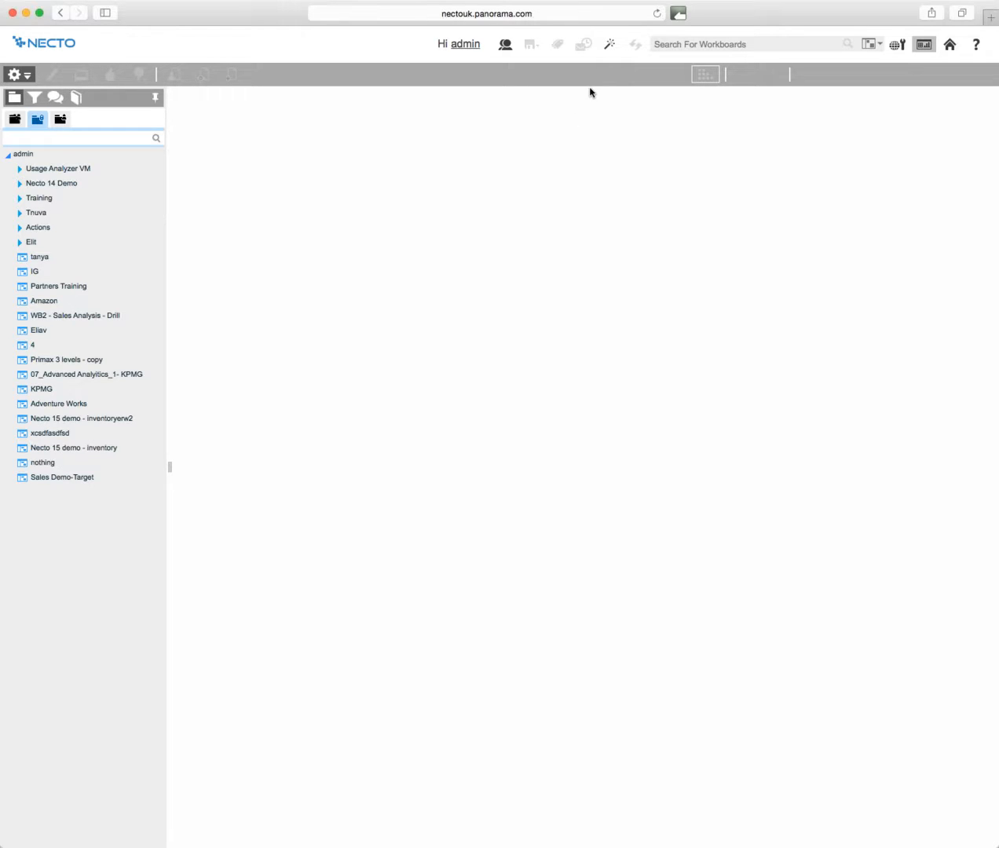
click(610, 49)
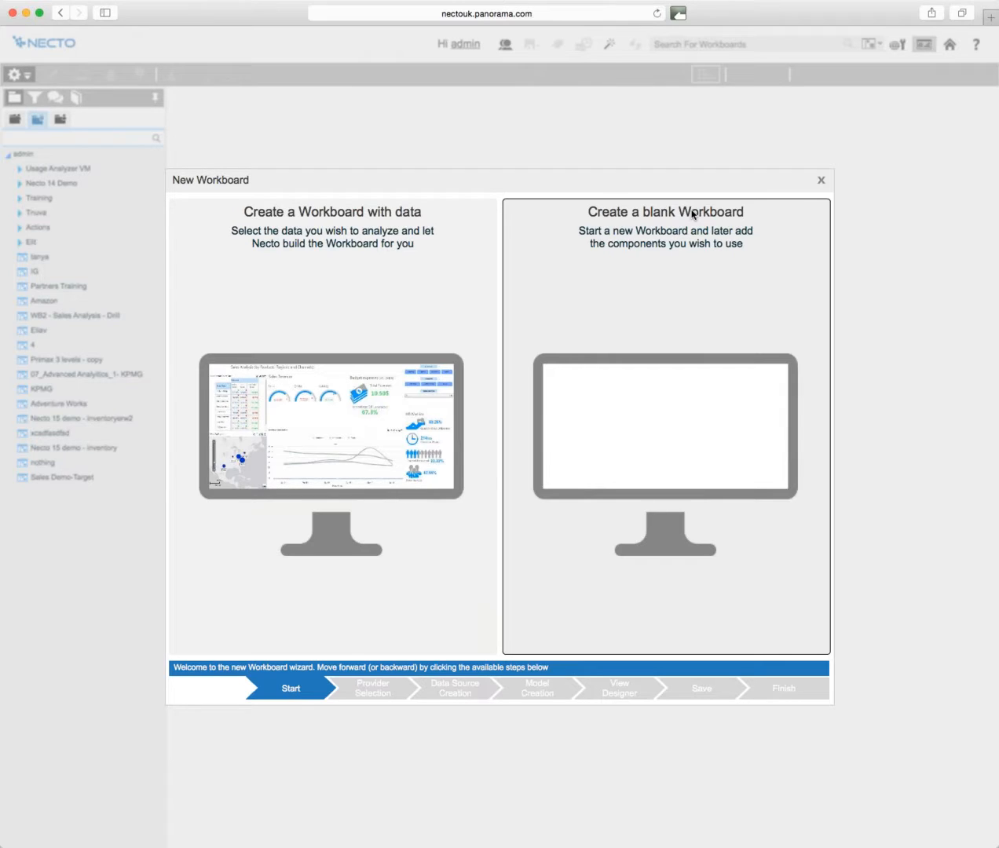
click(324, 329)
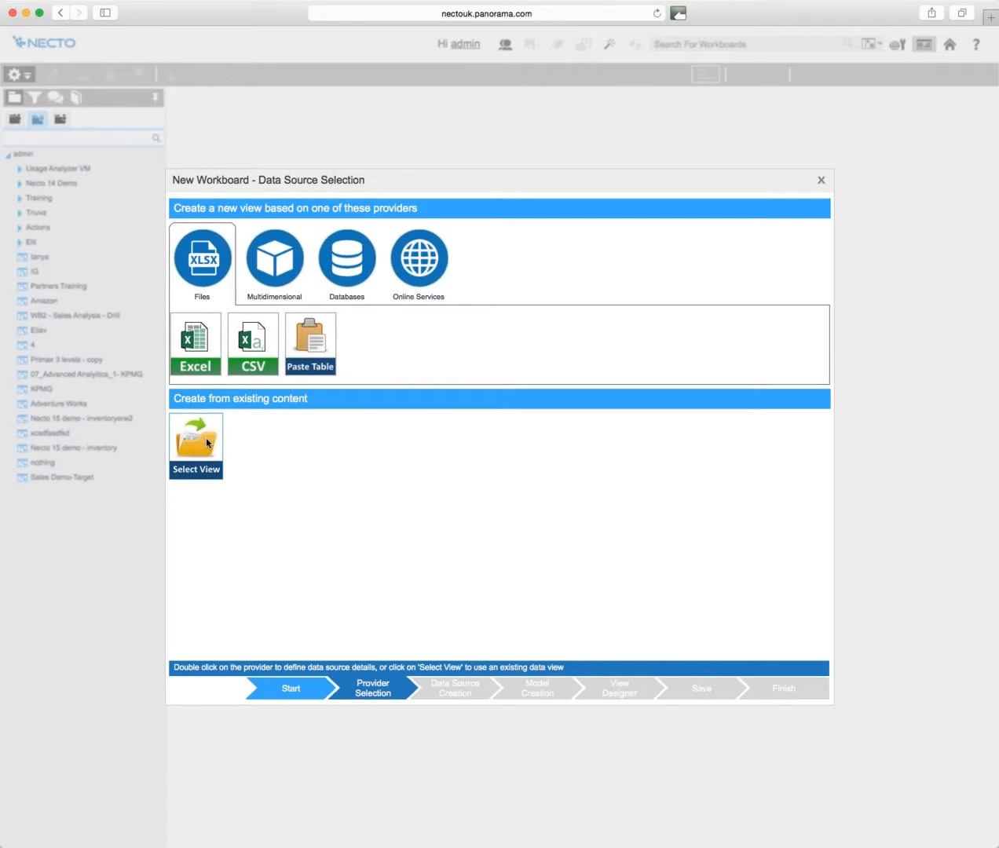
Review the data providers offered under Multidimensional, Databases and Online Services.
click(274, 267)
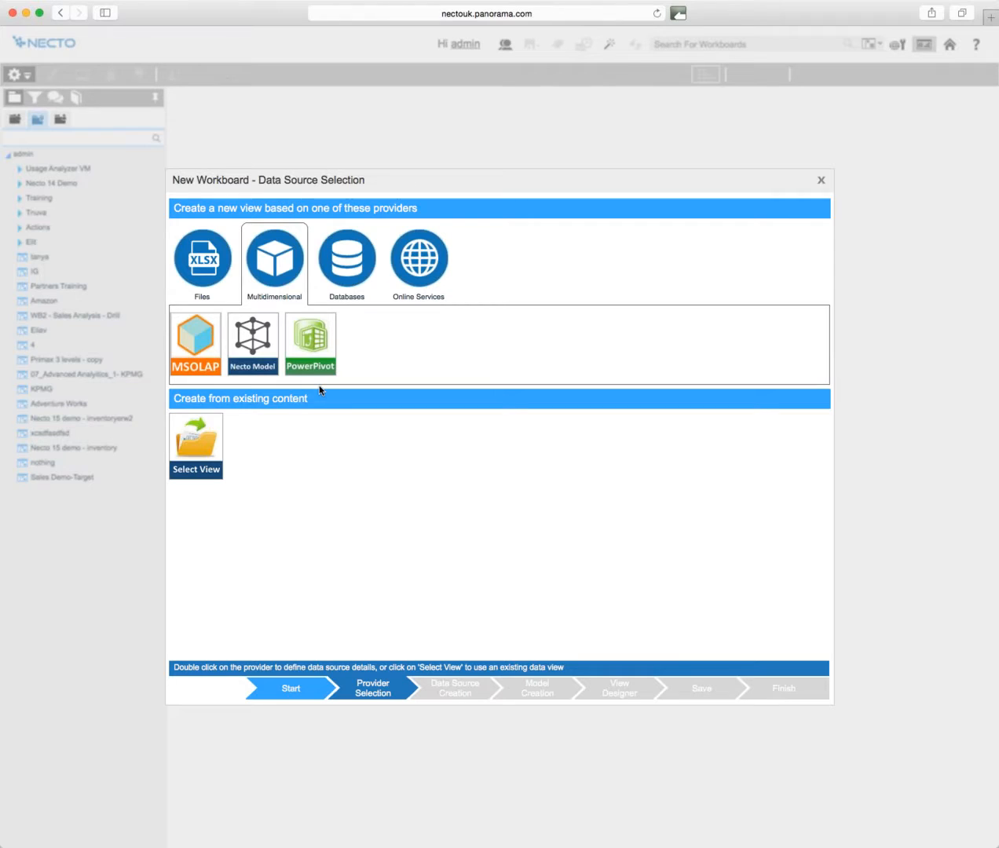
click(354, 271)
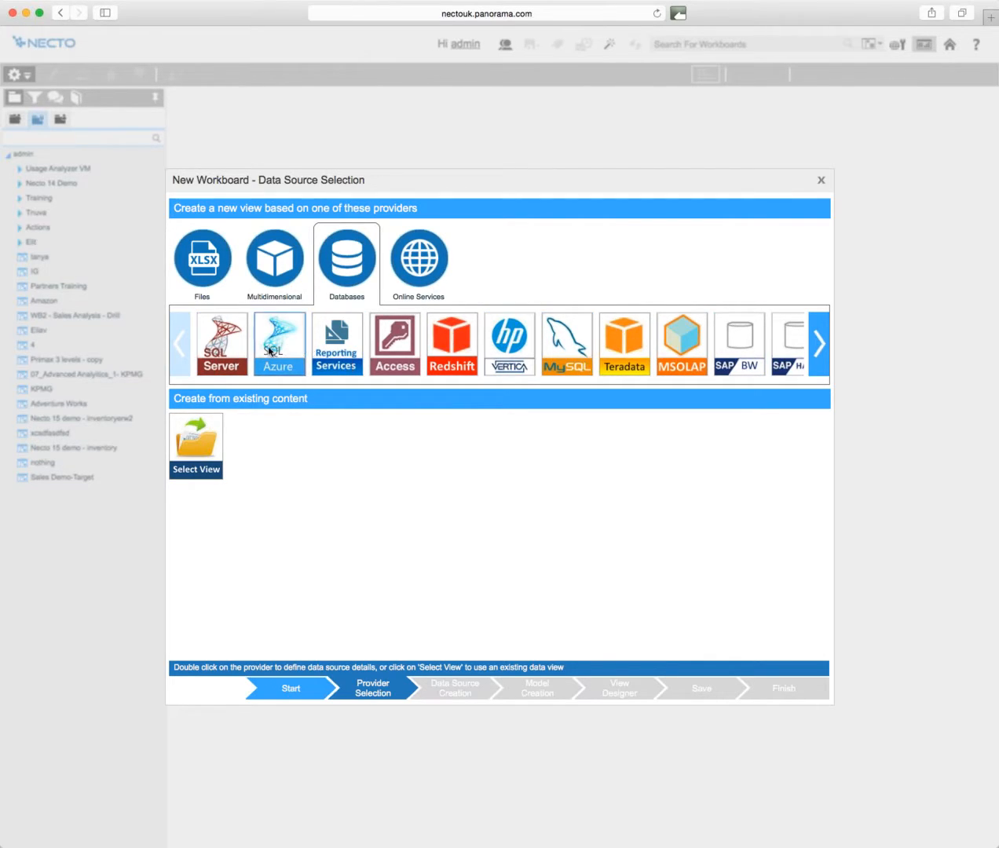
click(819, 343)
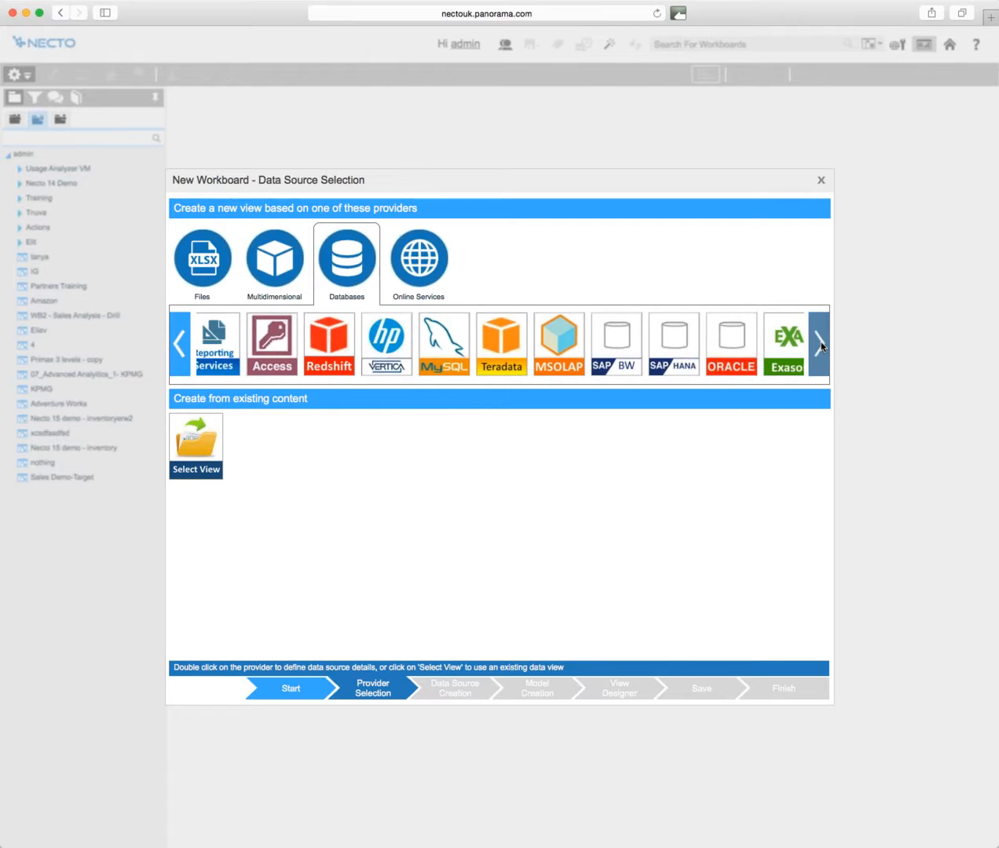
click(819, 343)
click(819, 343)
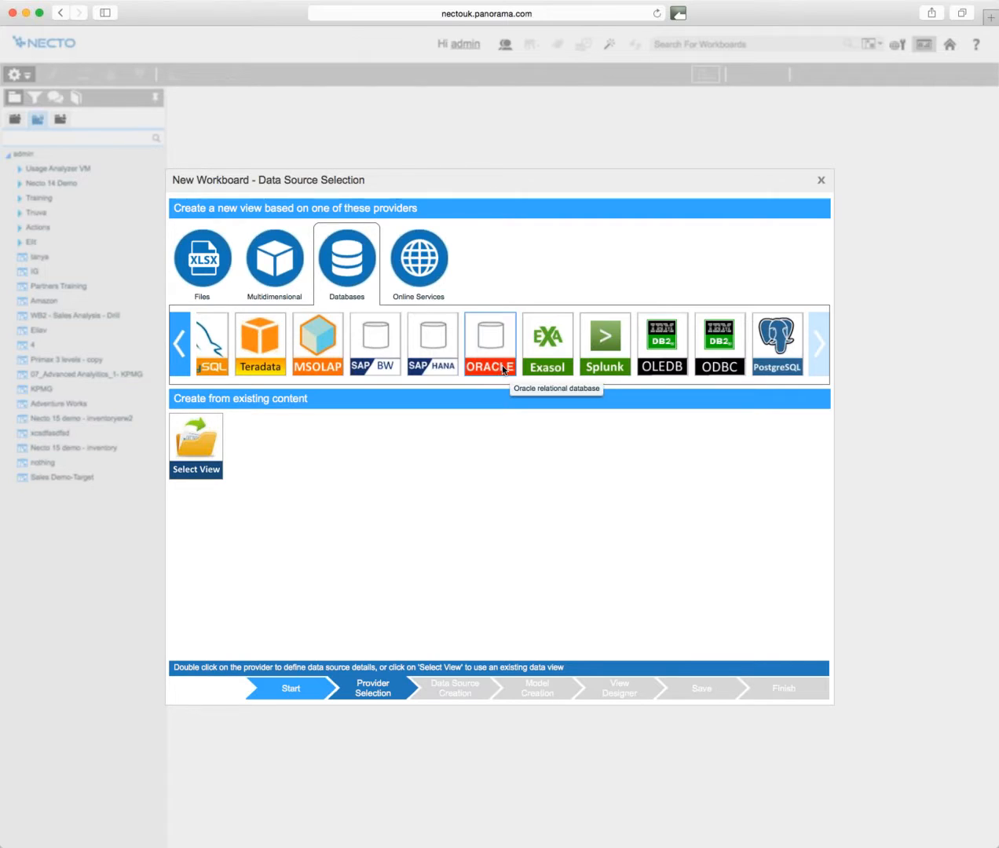
click(417, 267)
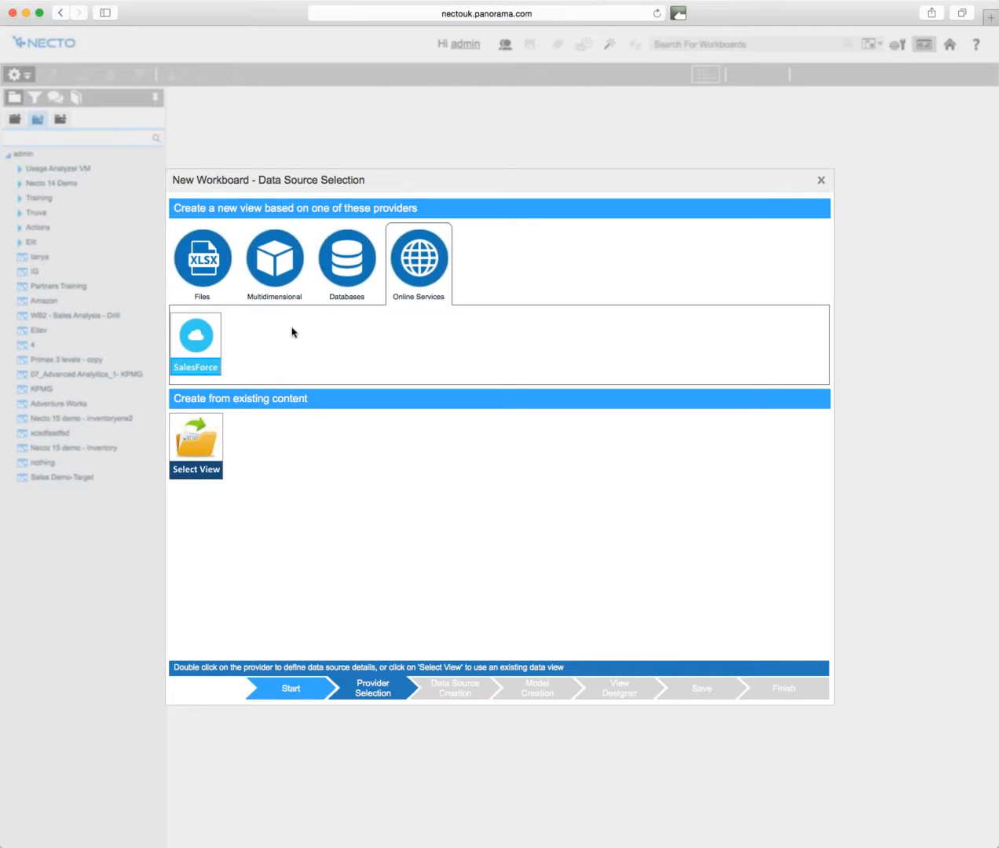
Select the multidimensional MSOLAP provider and connect to the local OLAP data source.
click(281, 263)
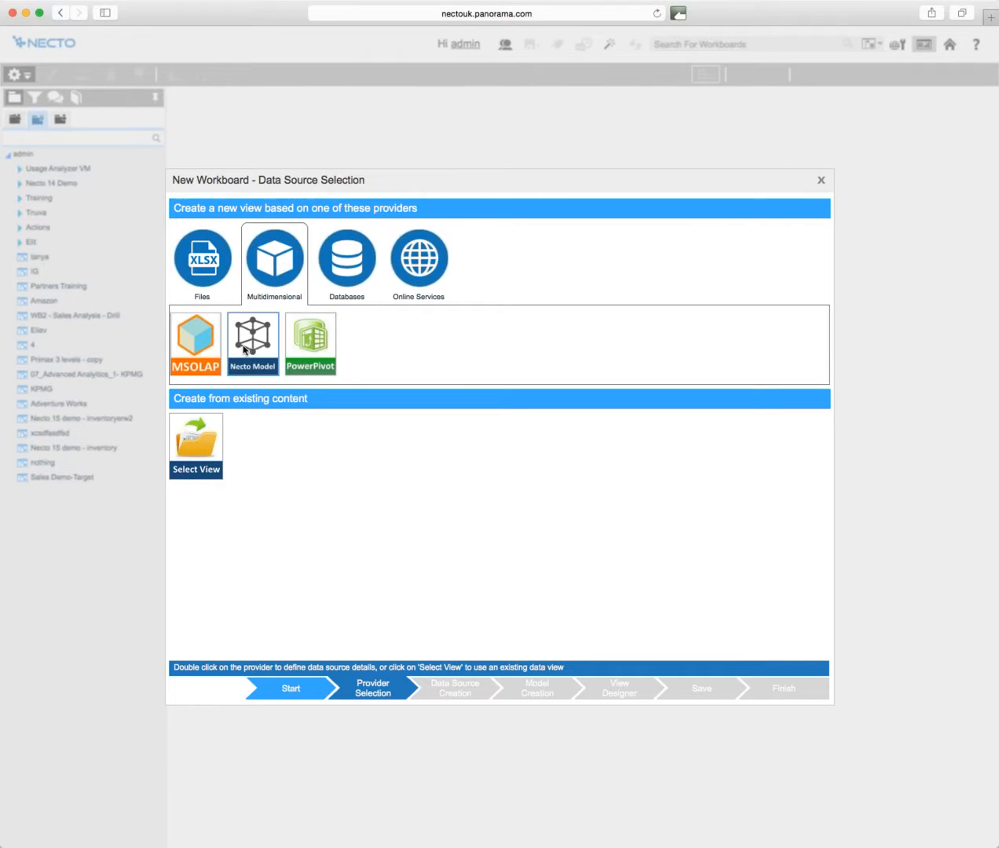
click(196, 345)
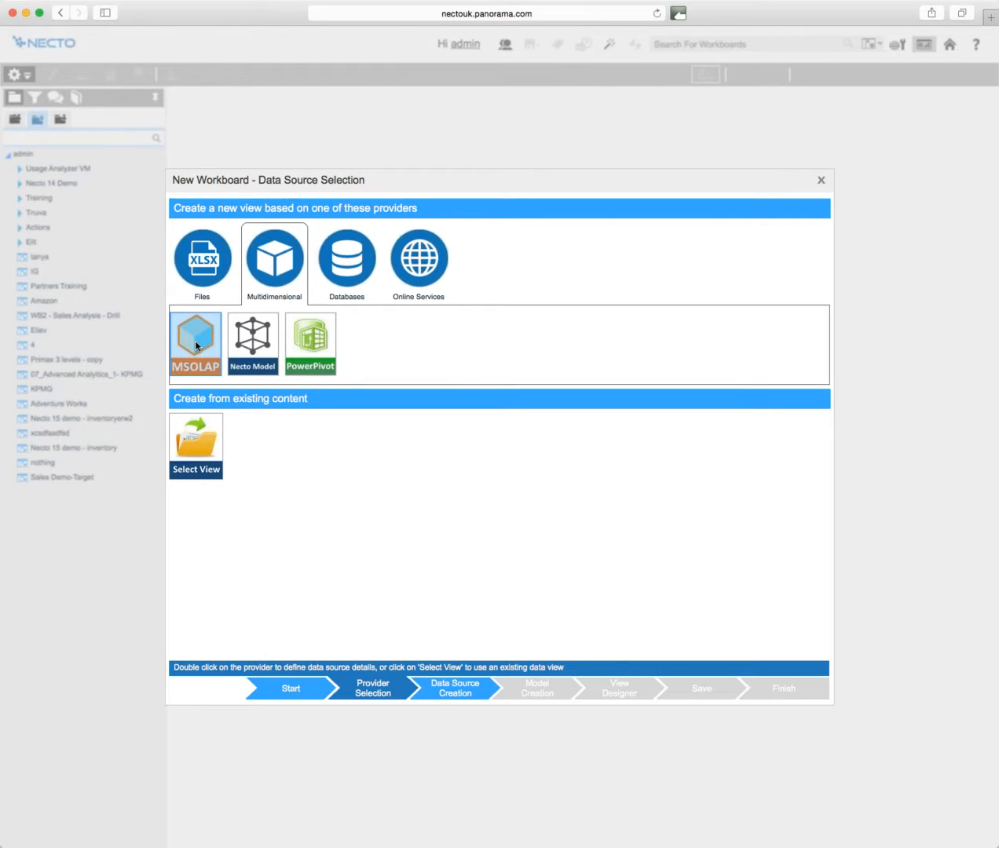
double_click(195, 345)
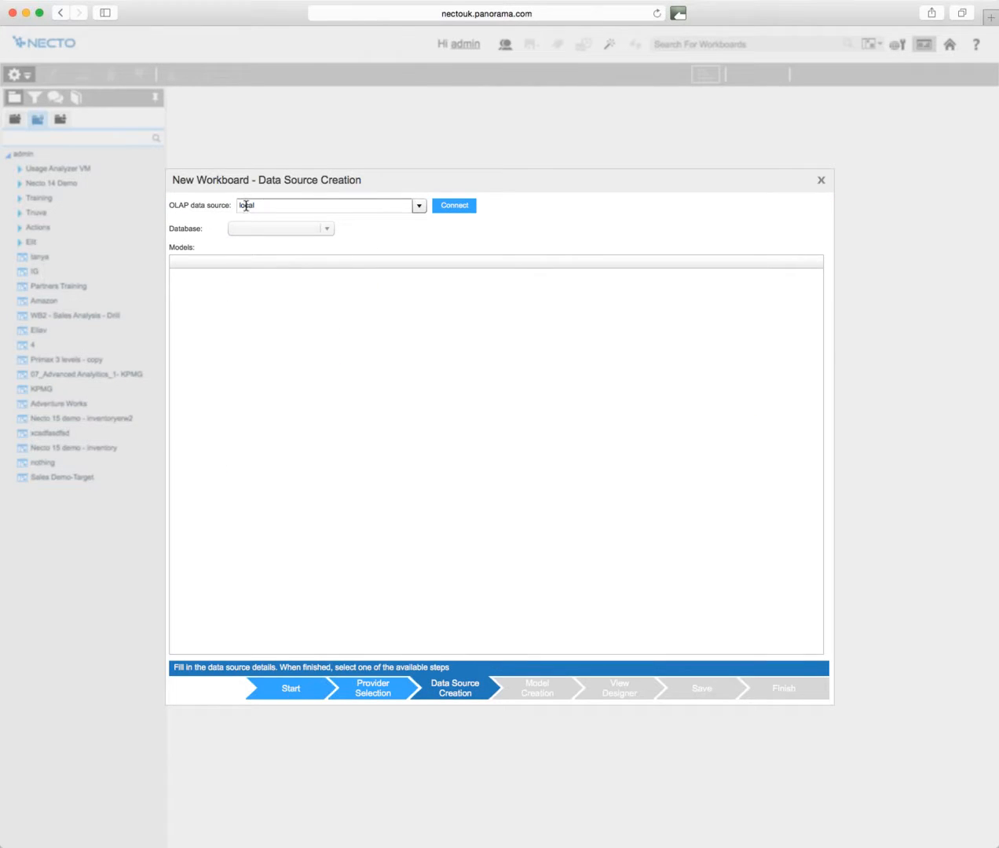
click(418, 206)
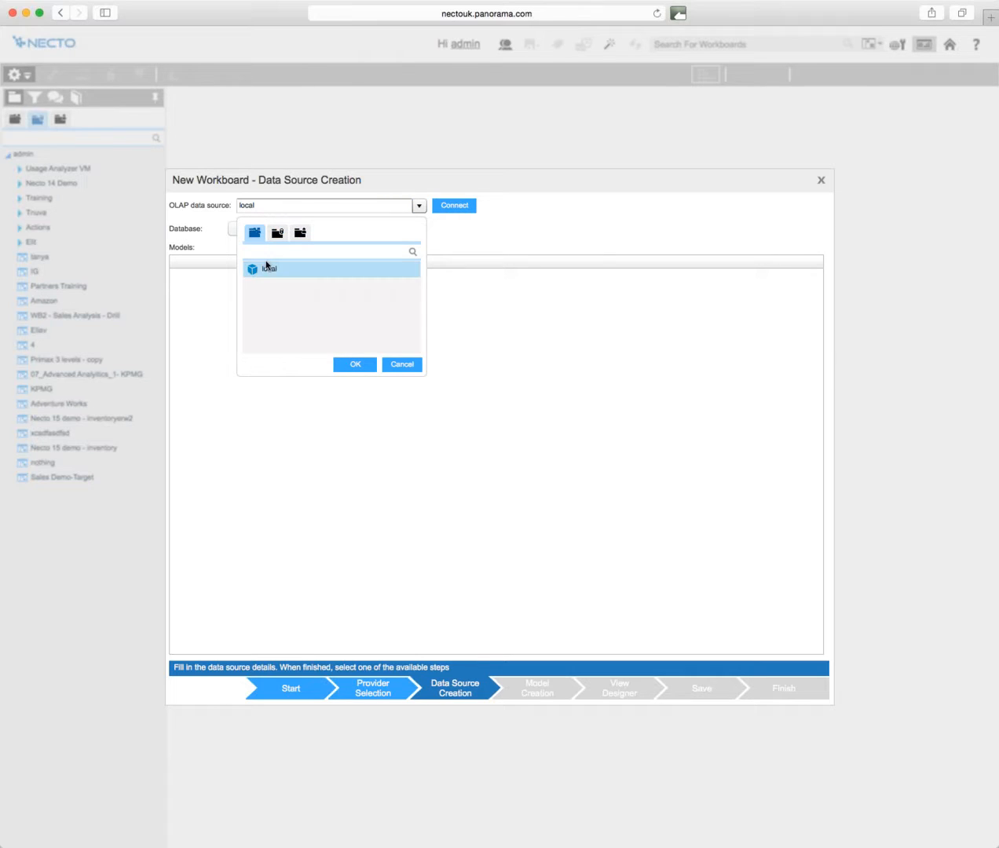
click(403, 366)
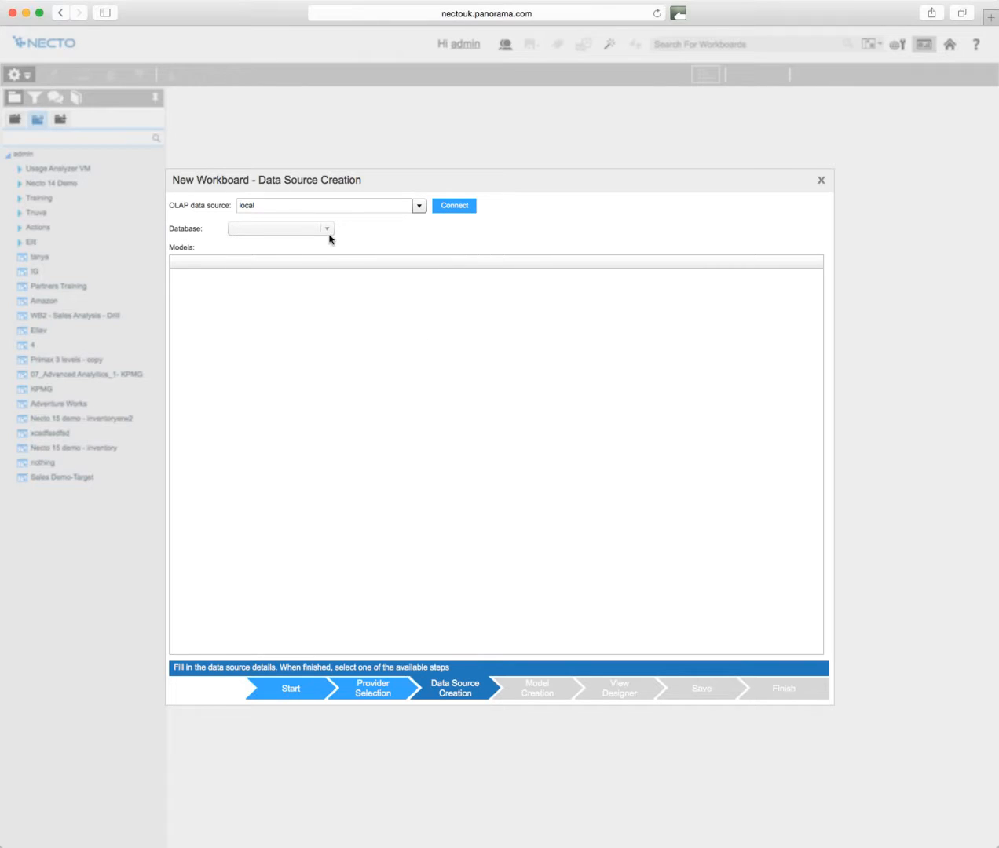
click(437, 209)
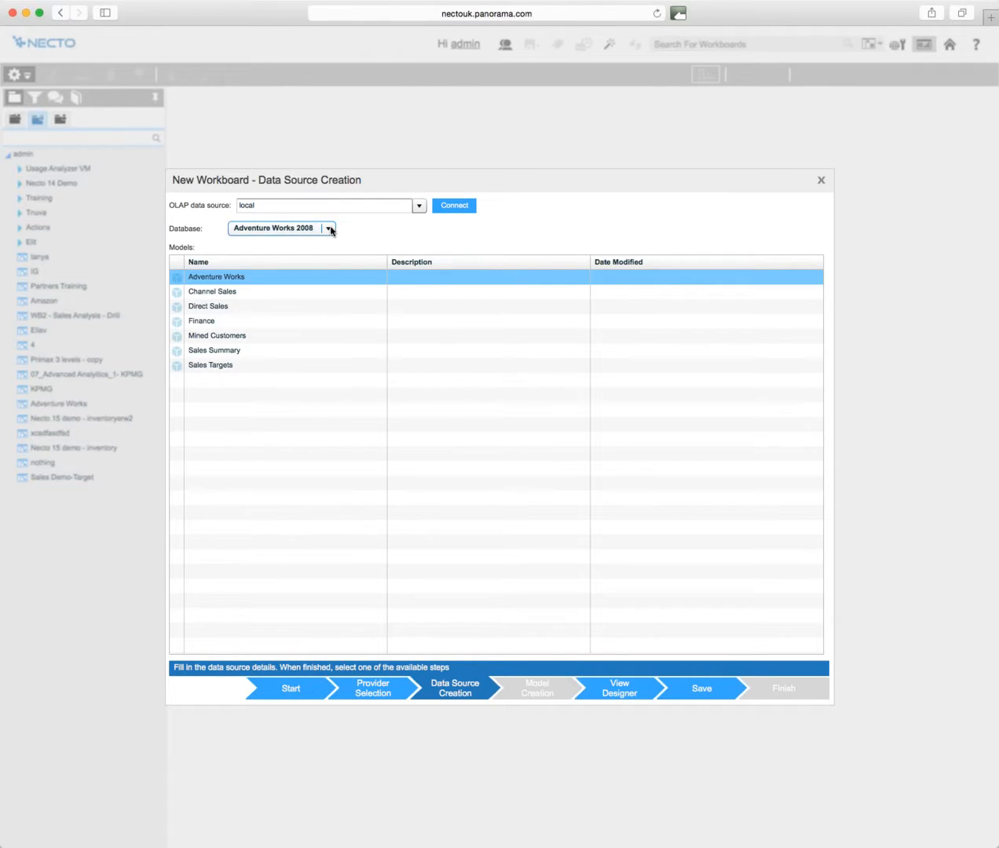
Choose the Adventure Works 2008 database with its Adventure Works model and continue to the view designer.
click(329, 229)
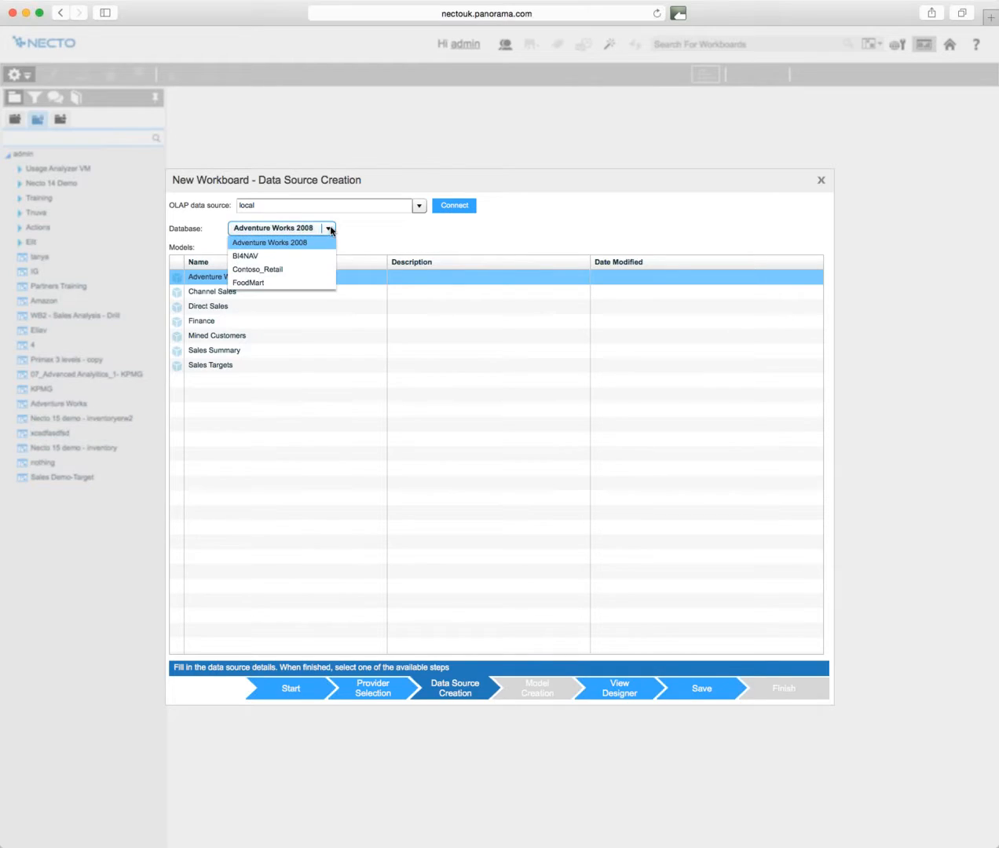
click(272, 244)
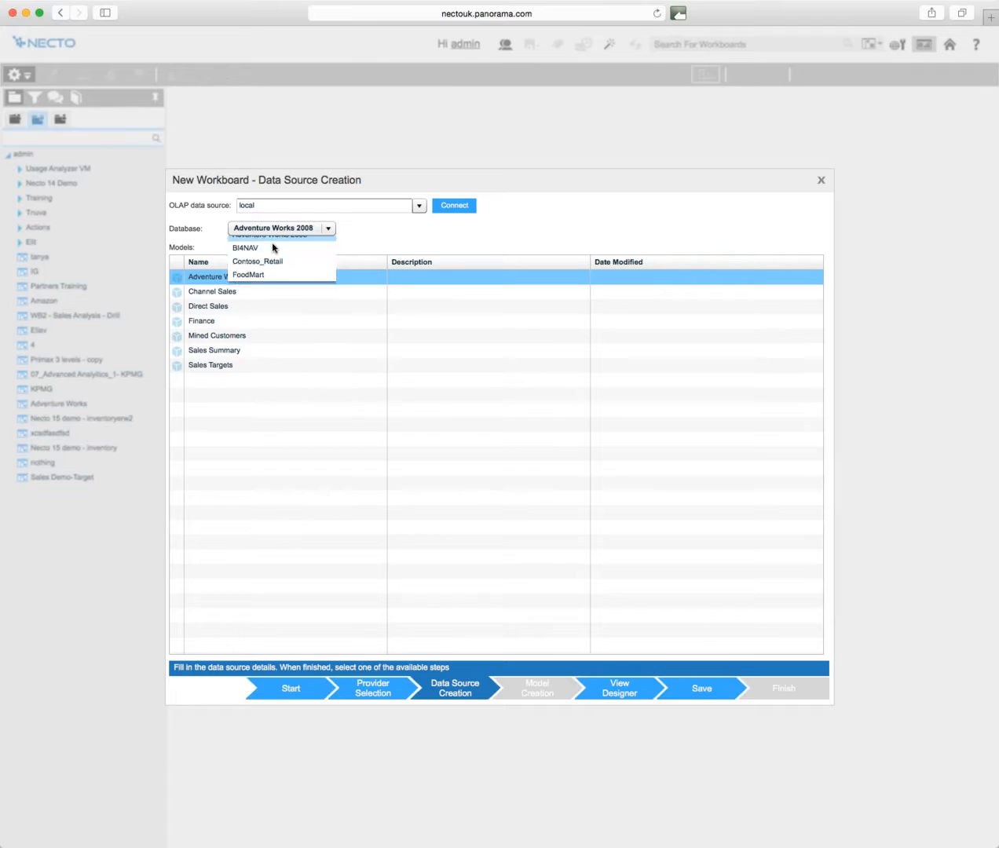
click(224, 277)
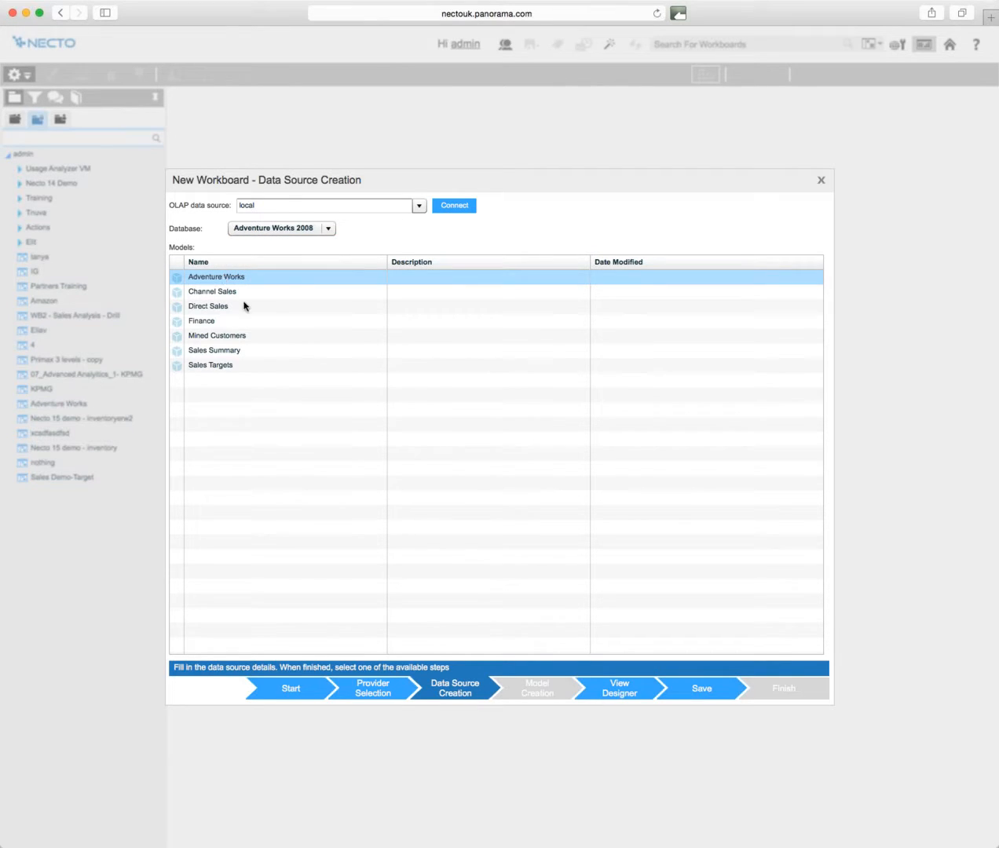
click(641, 690)
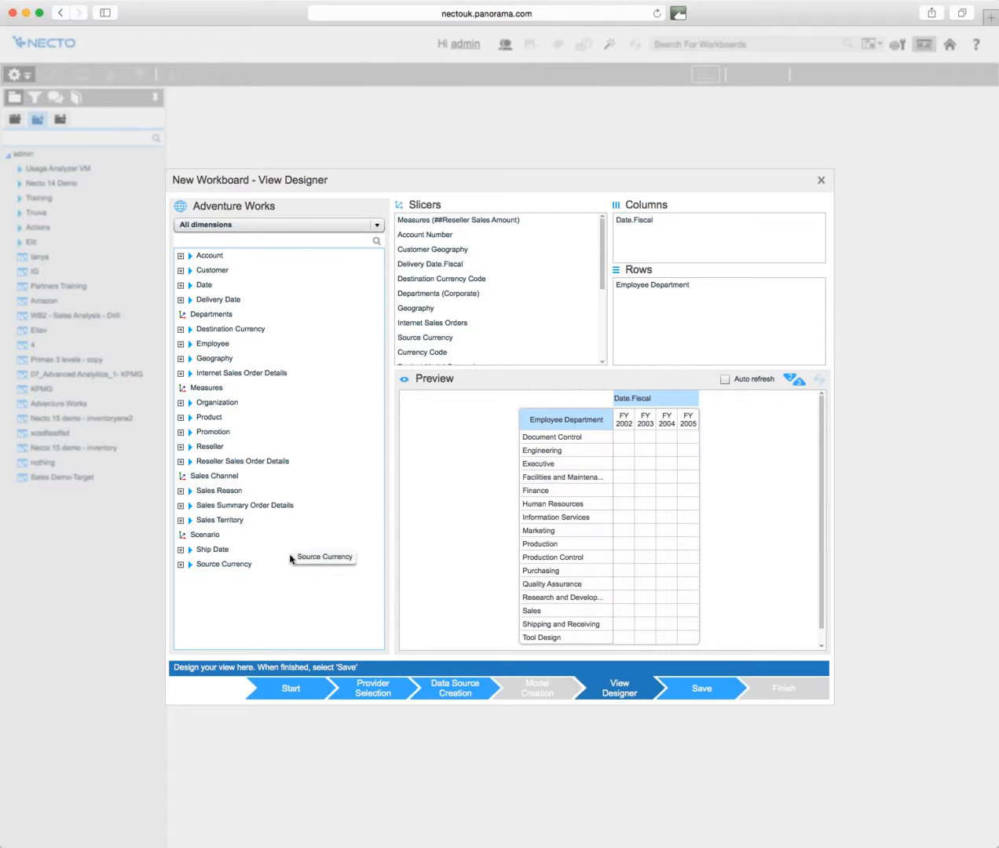
Examine the Account dimension's hierarchies and look through the full list of available slicers.
click(180, 257)
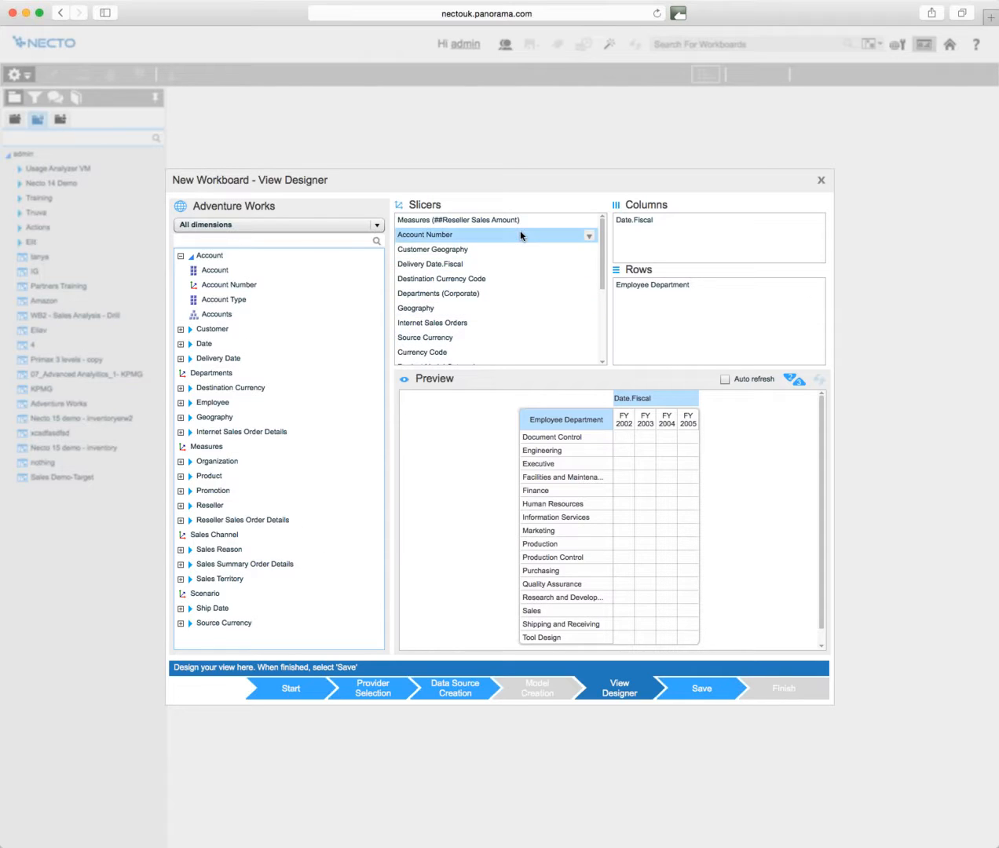
drag(603, 256, 601, 332)
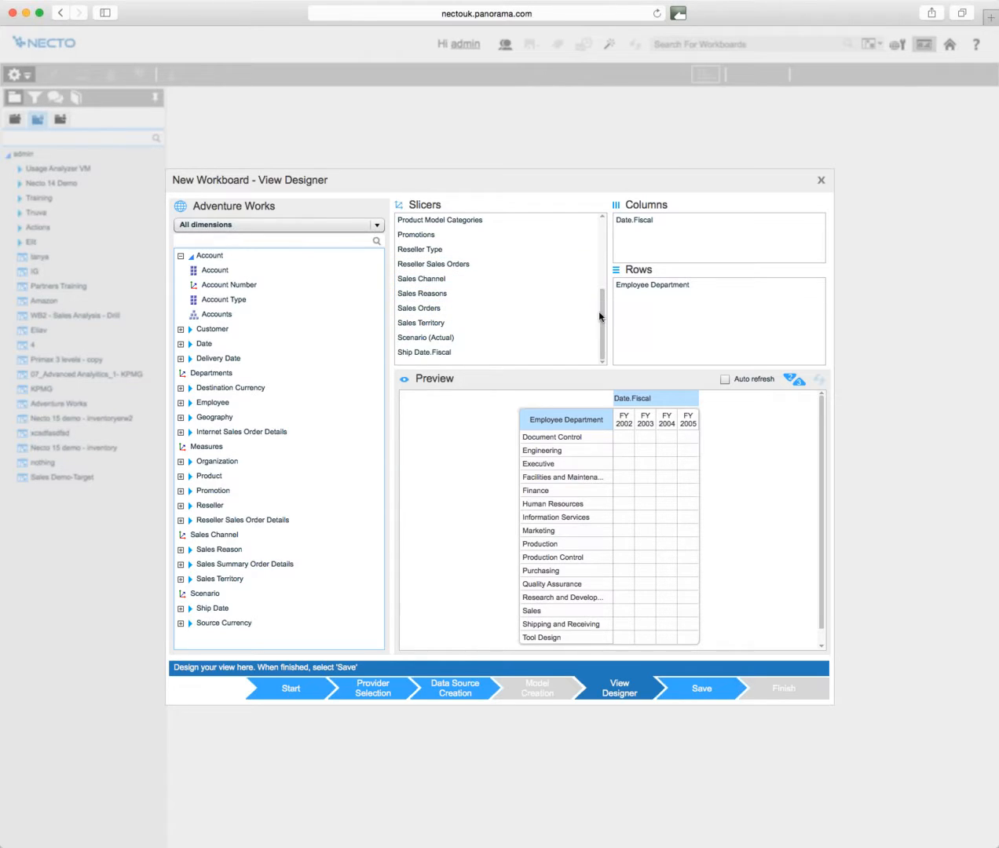
scroll(603, 315, up, 3)
scroll(603, 315, down, 3)
drag(602, 329, 595, 265)
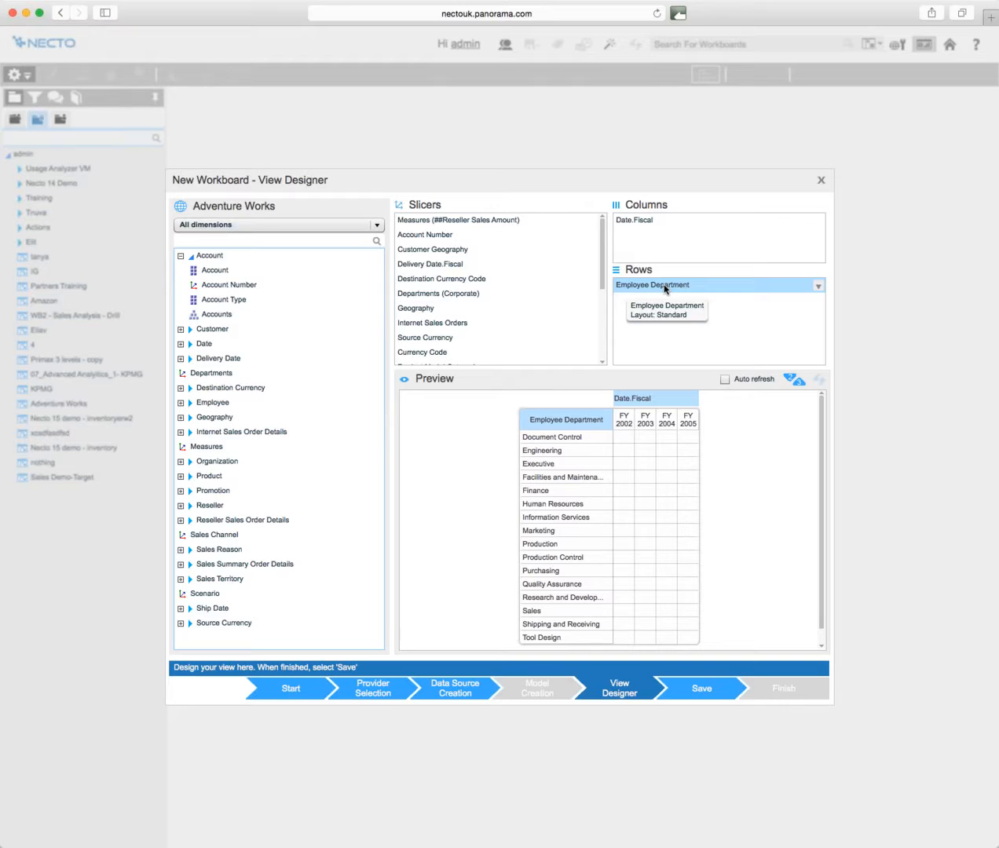
Replace Employee Department with Customer Geography on the rows and Date.Fiscal with Internet Sales Orders on the columns, moving the replaced dimensions to the slicers.
drag(664, 287, 550, 325)
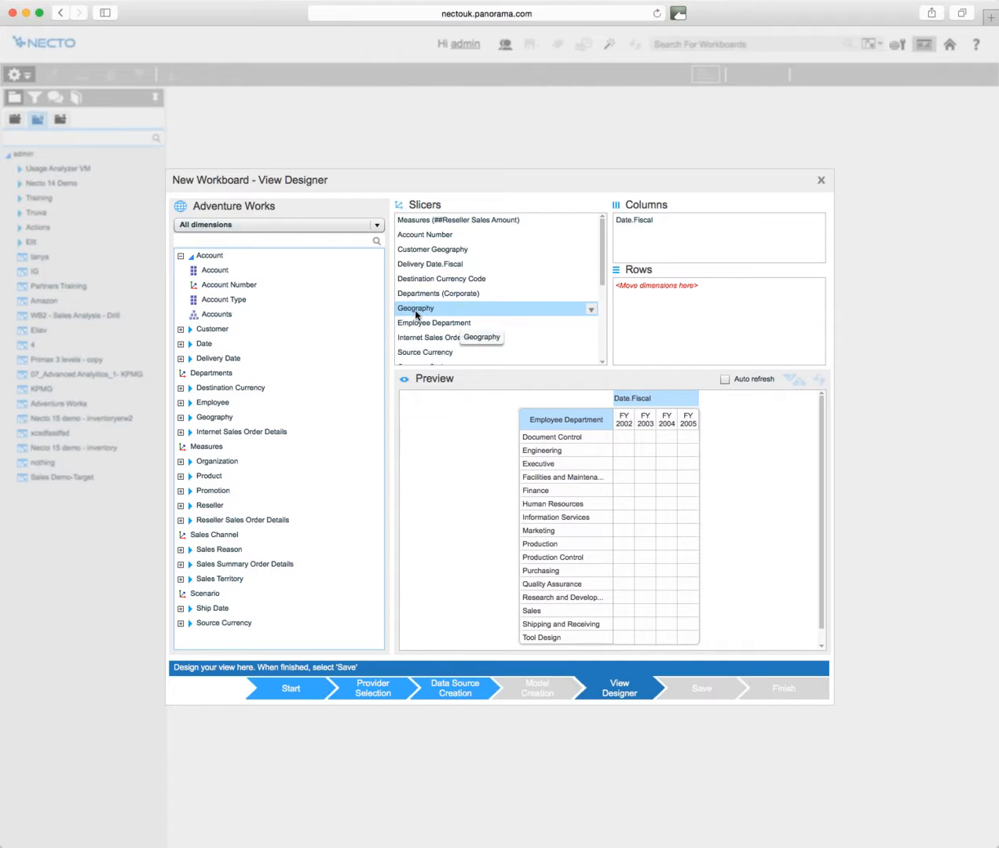
drag(417, 250, 664, 313)
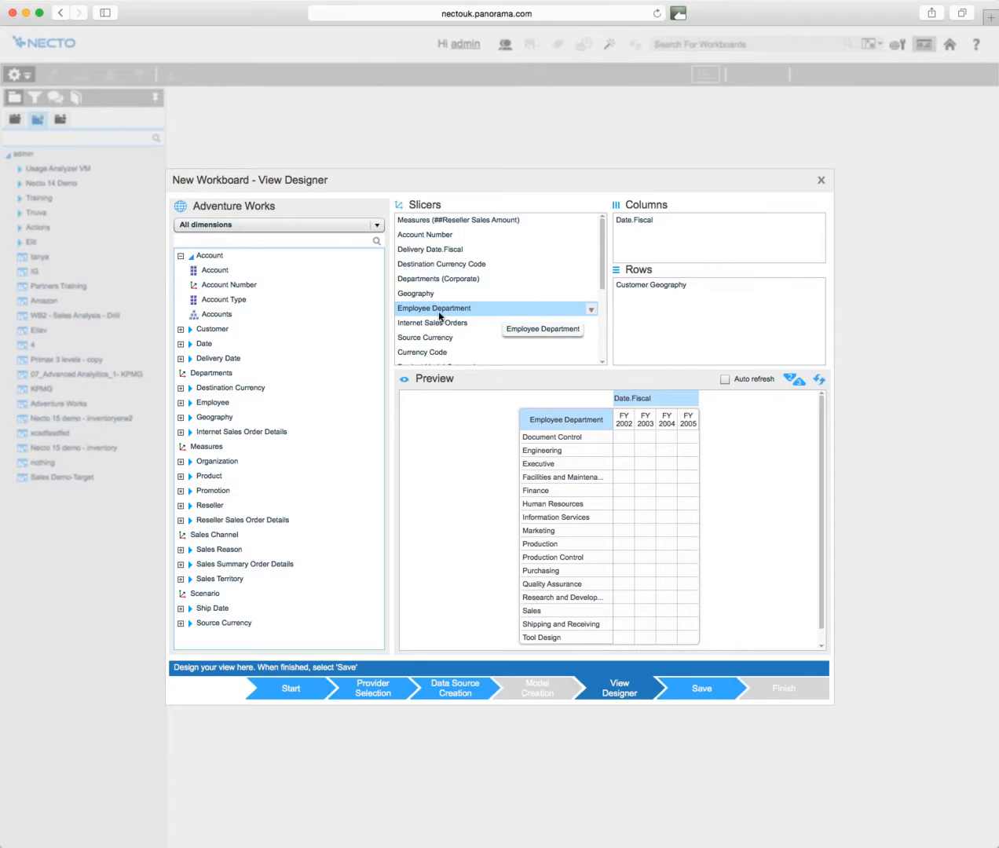
drag(428, 327, 674, 240)
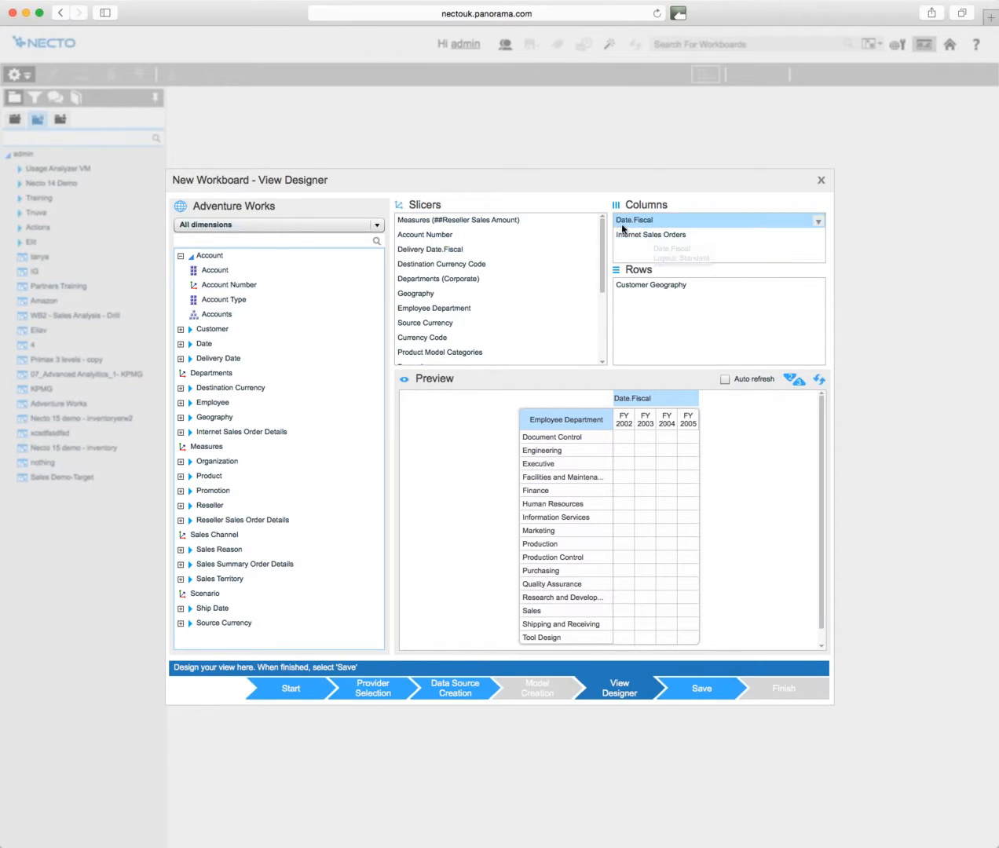
drag(641, 222, 548, 280)
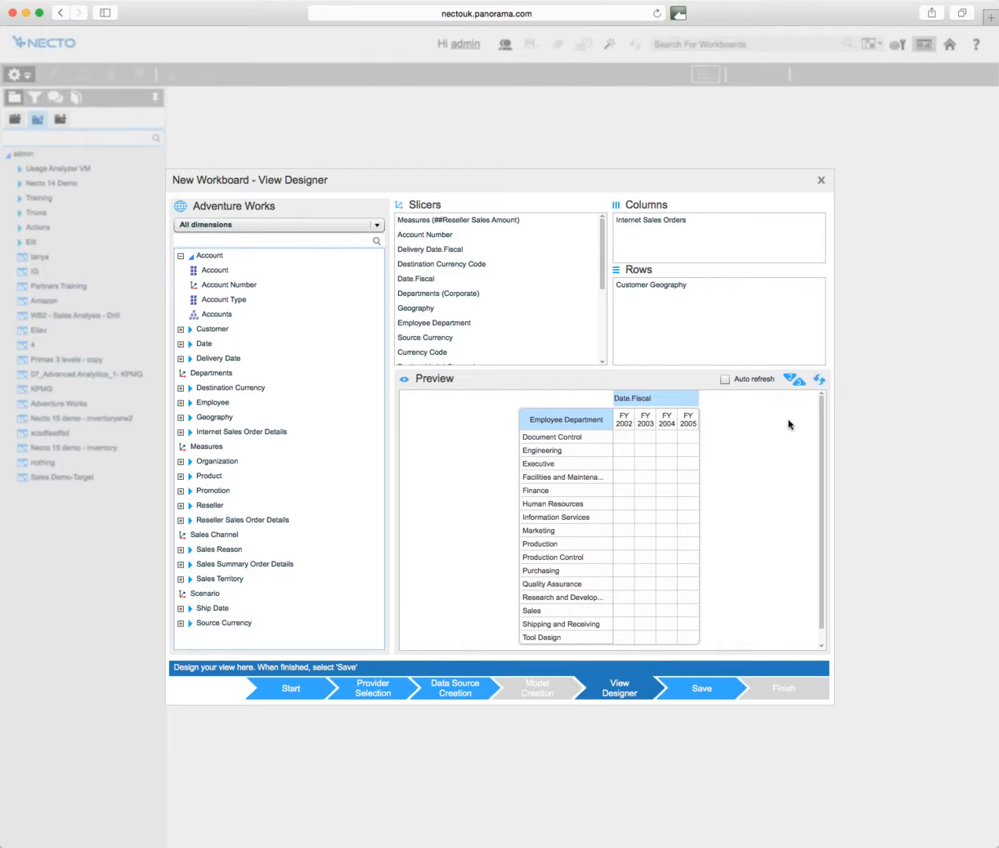
Move Internet Sales Orders back to the slicers, place Date.Fiscal on the columns, and refresh the preview with only non-empty data.
click(819, 383)
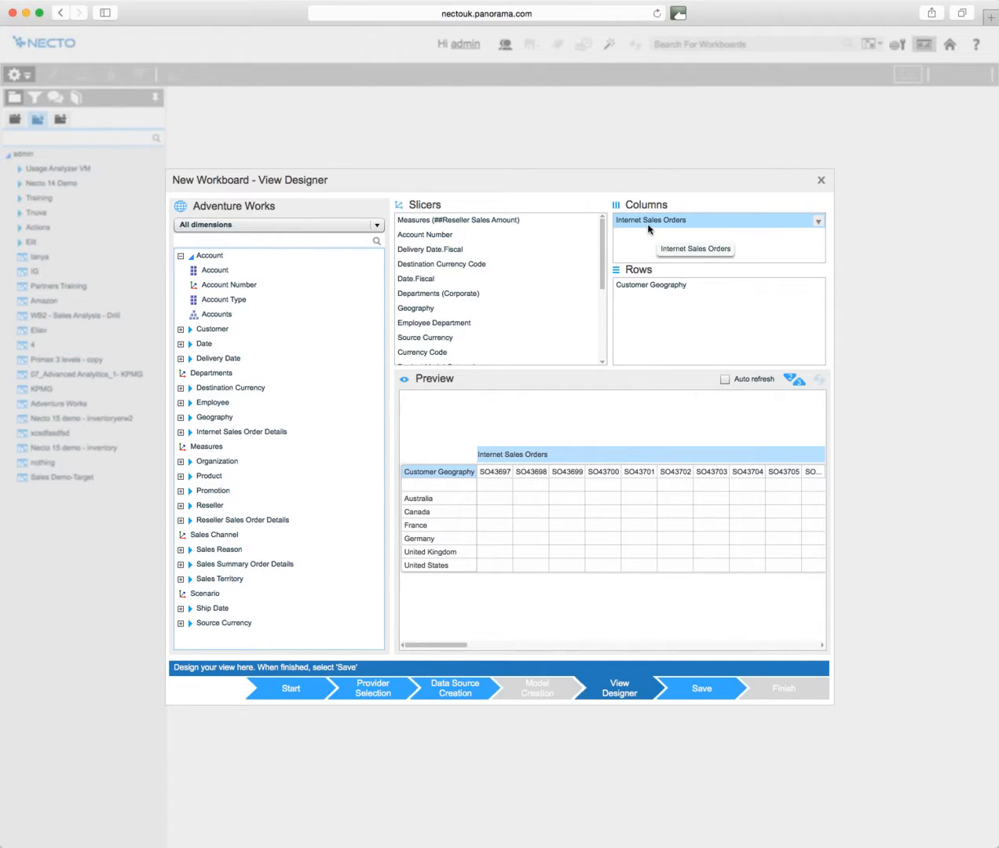
drag(648, 227, 501, 262)
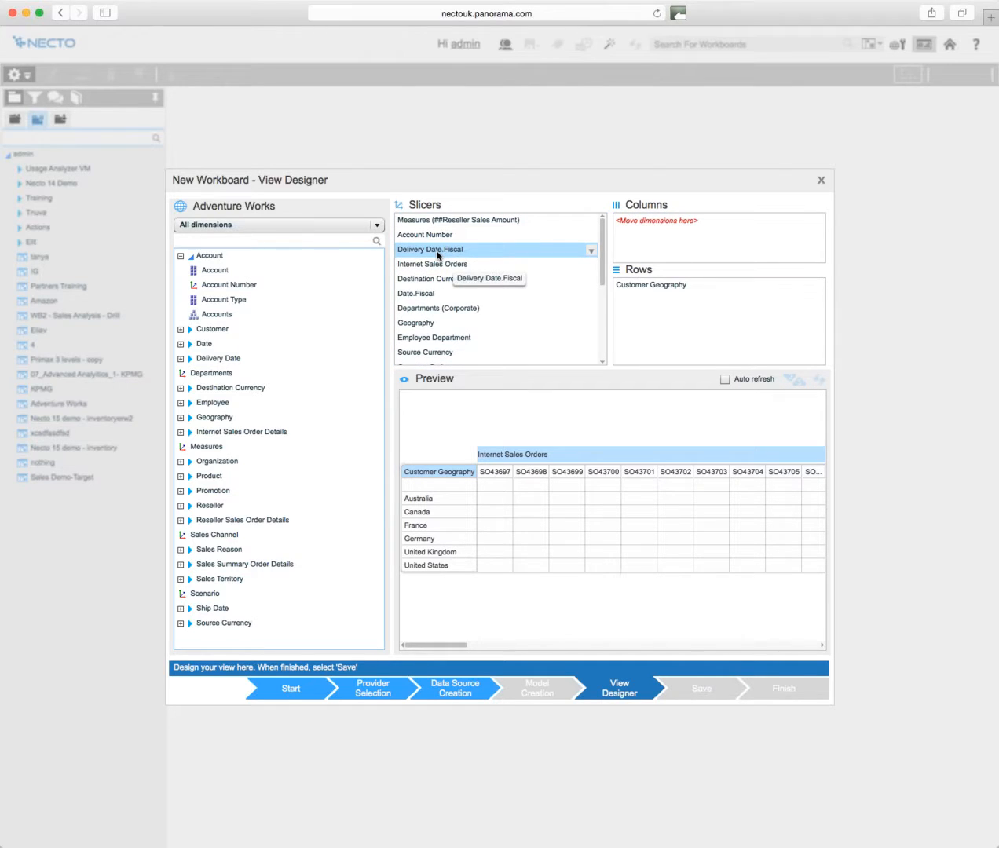
drag(428, 294, 686, 251)
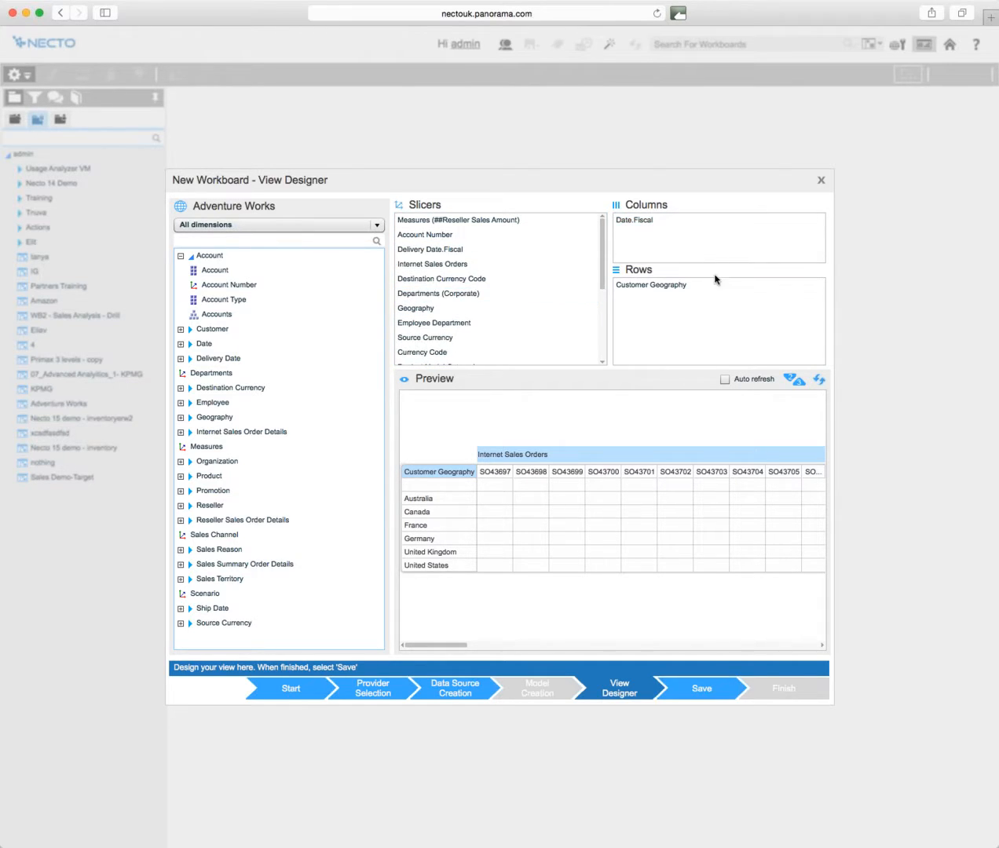
click(820, 381)
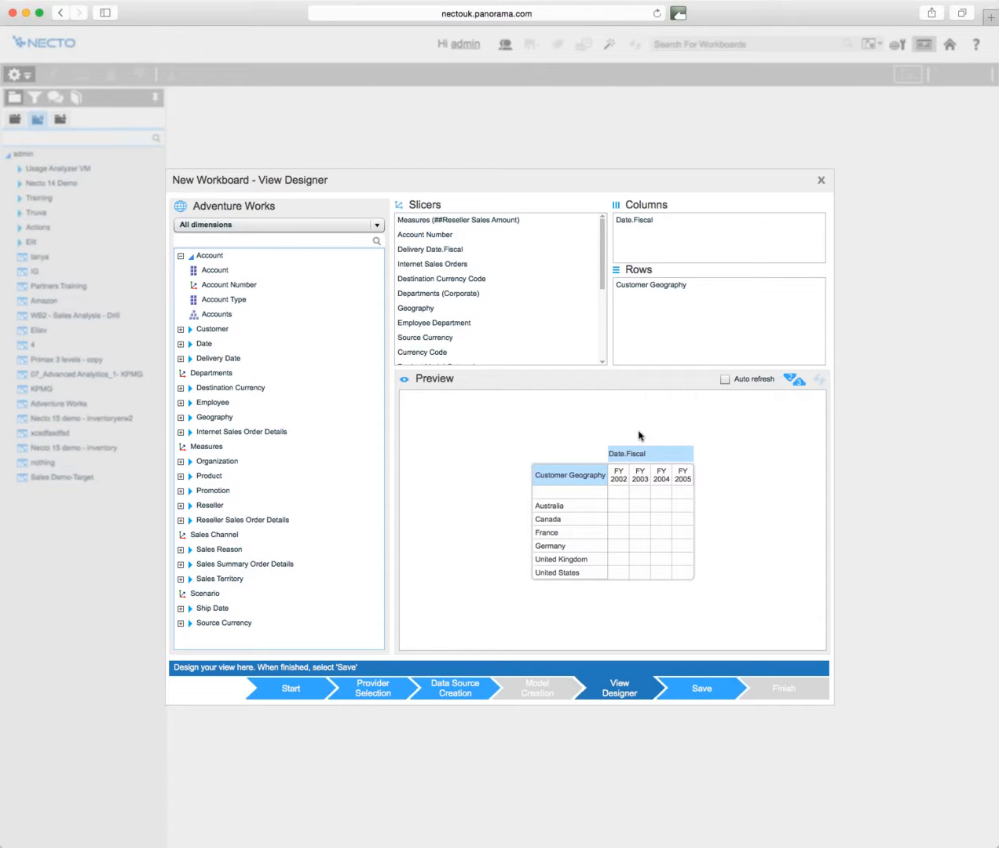
click(794, 382)
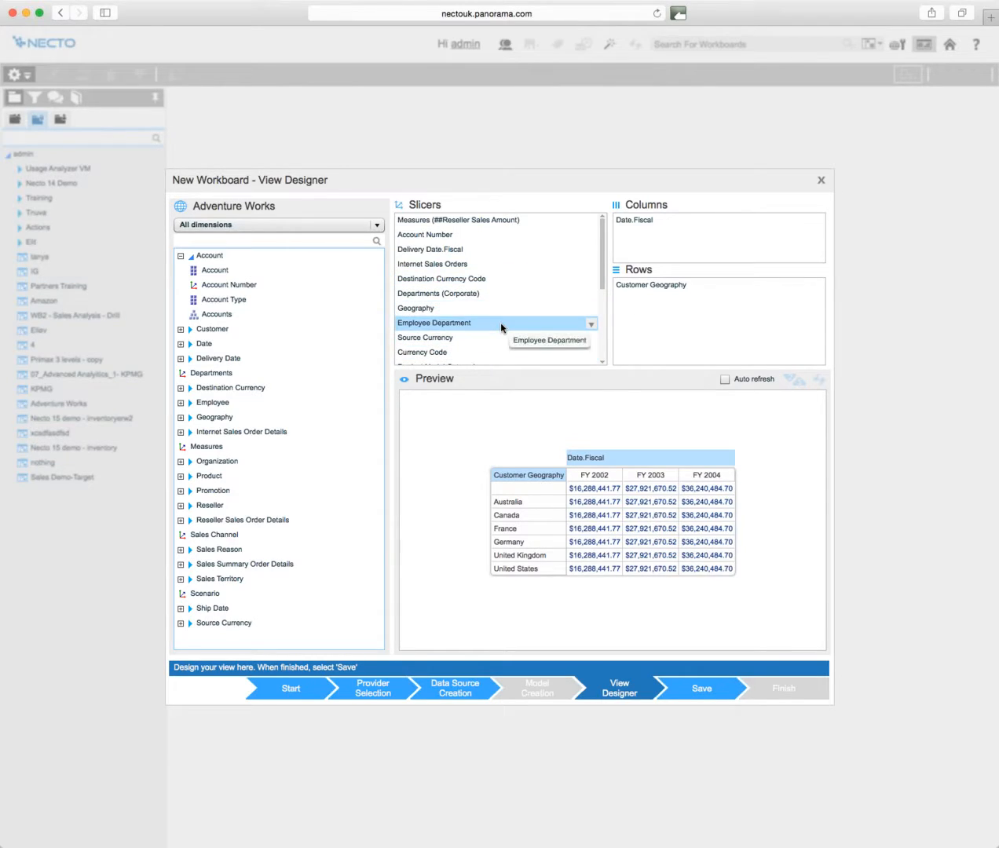
Slice Employee Department by the Sales member and refresh the preview with only non-empty data.
click(592, 325)
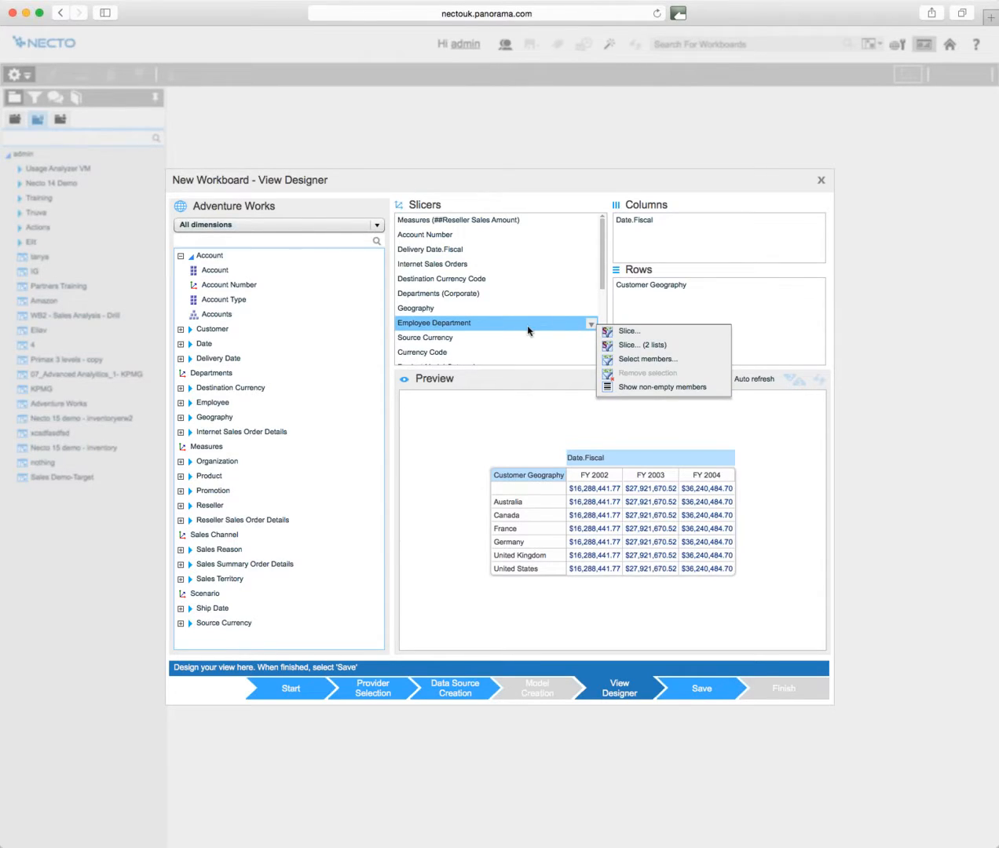
click(640, 336)
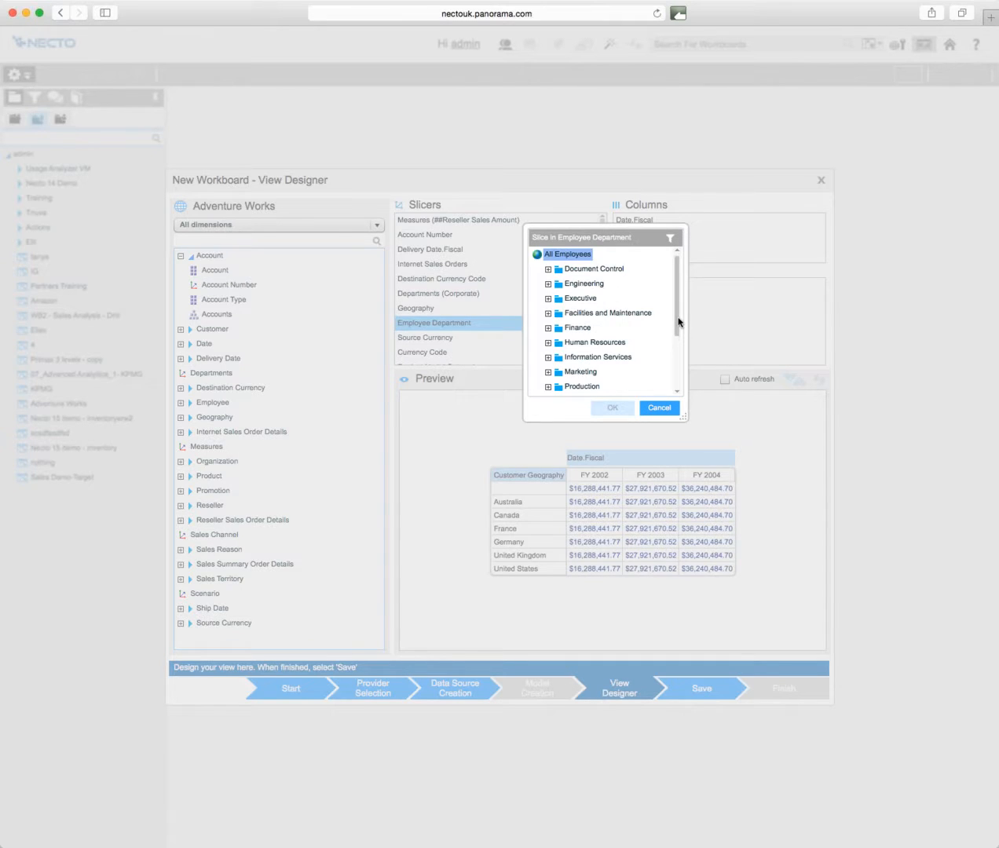
drag(677, 324, 683, 383)
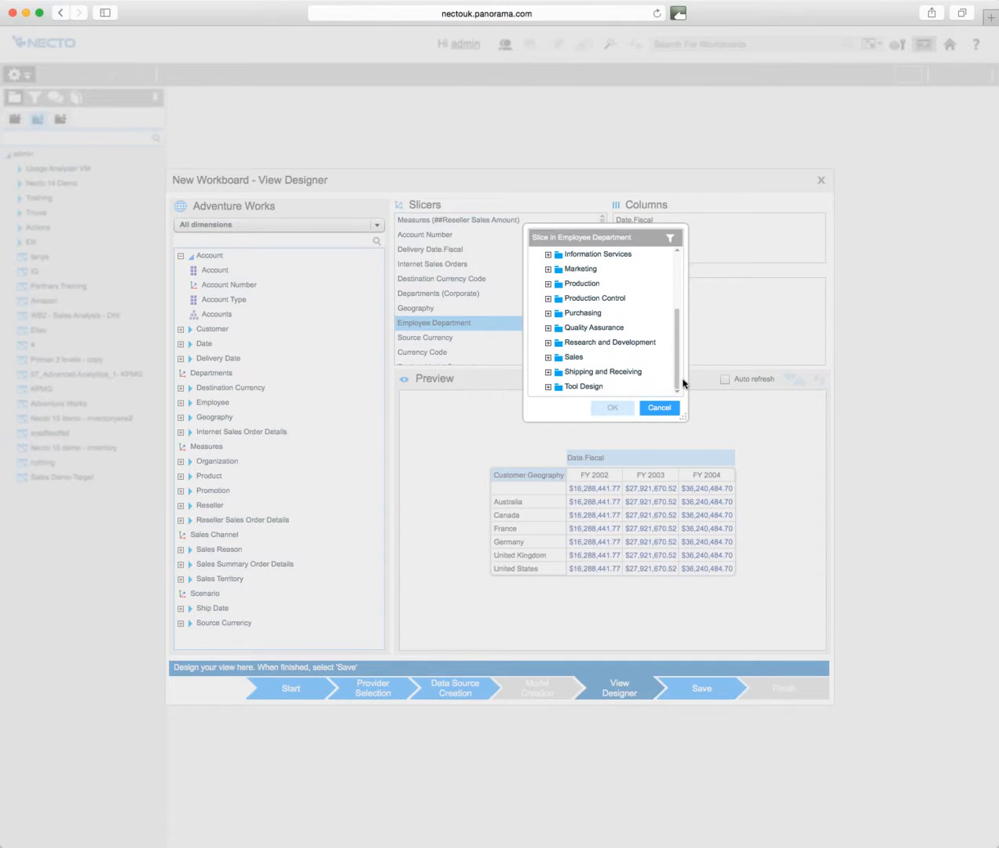
click(574, 359)
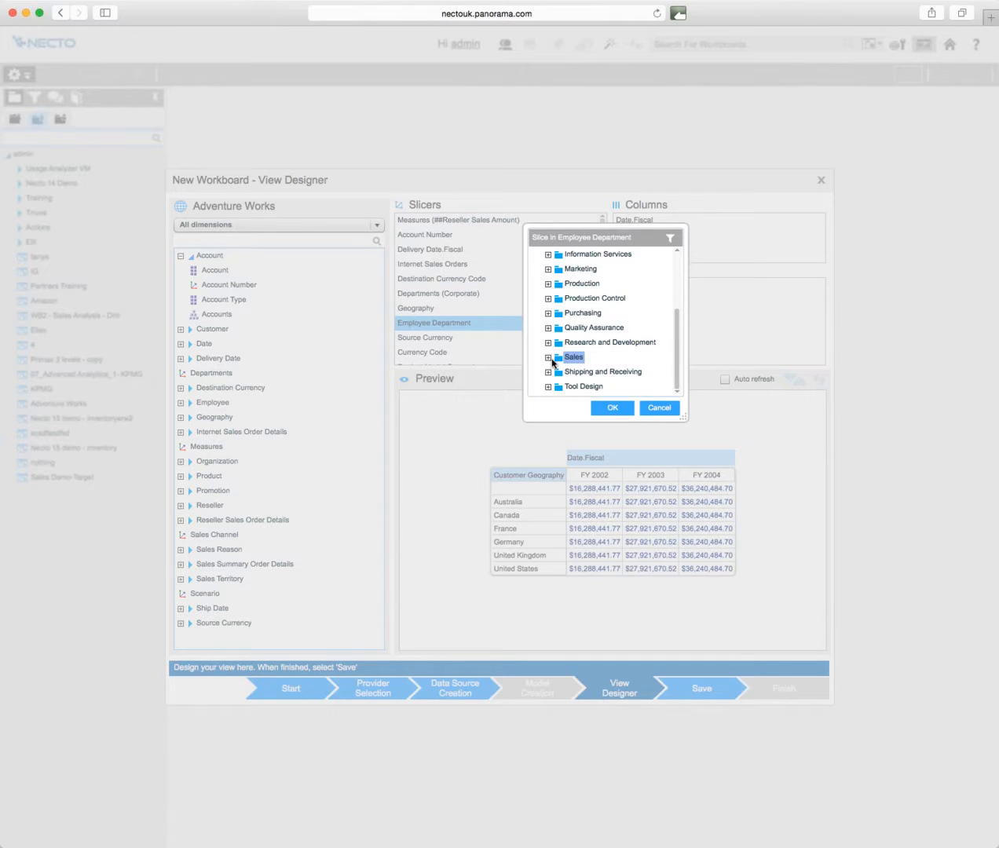
click(548, 358)
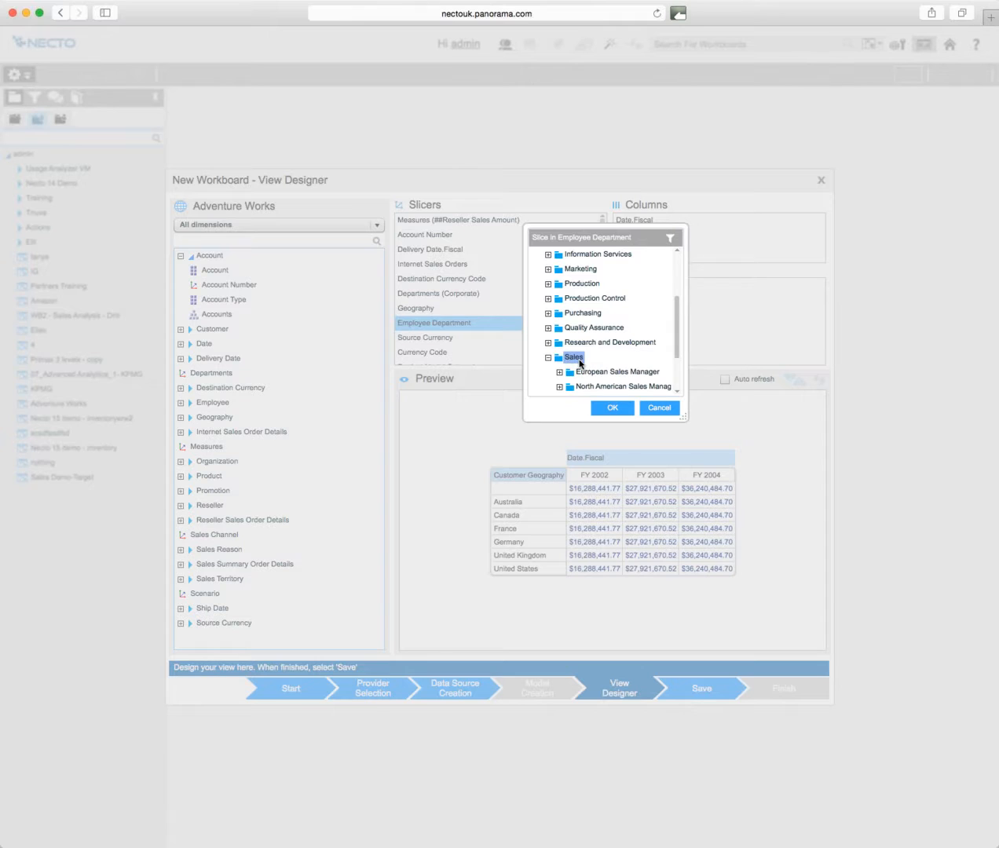
click(612, 407)
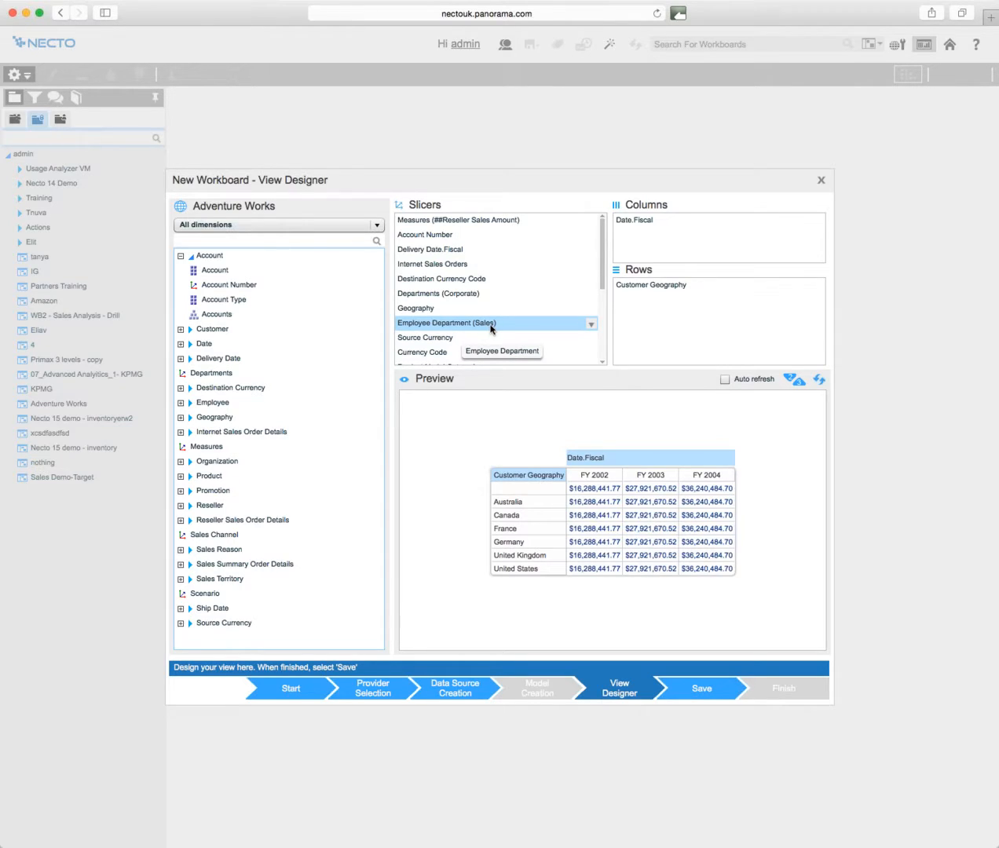
click(819, 380)
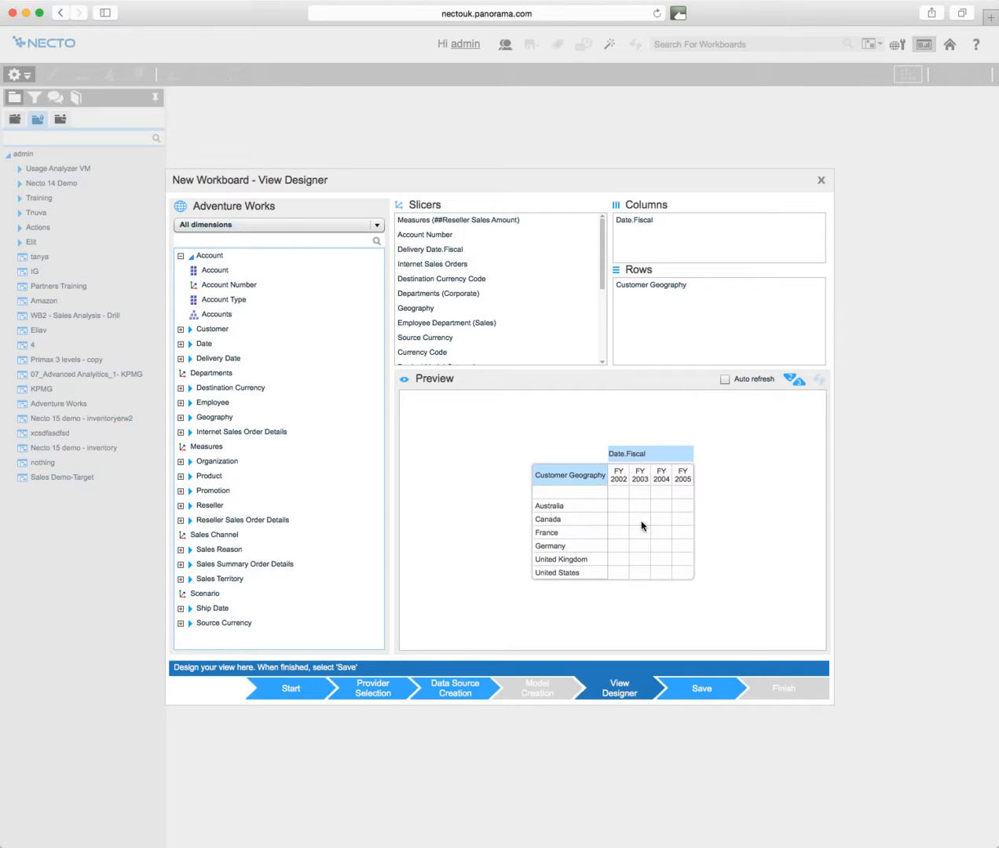
click(798, 385)
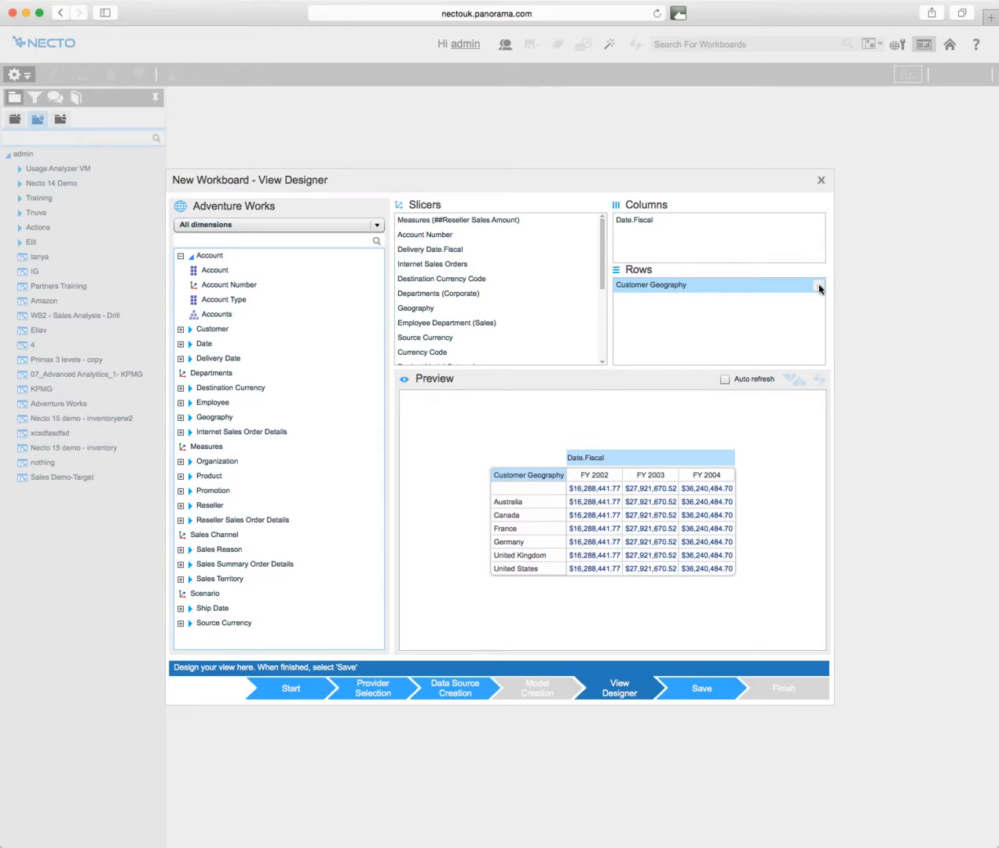
Limit the Customer Geography rows to Germany, United Kingdom and United States, and refresh the preview.
click(817, 286)
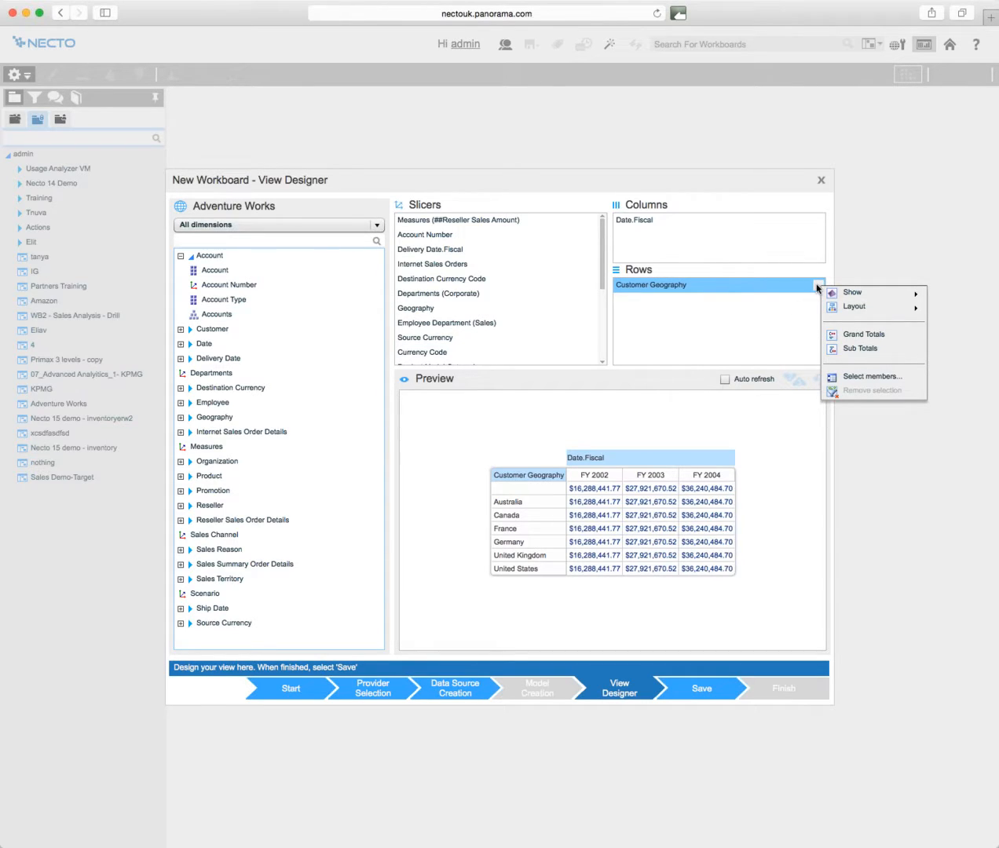
mouse_move(837, 295)
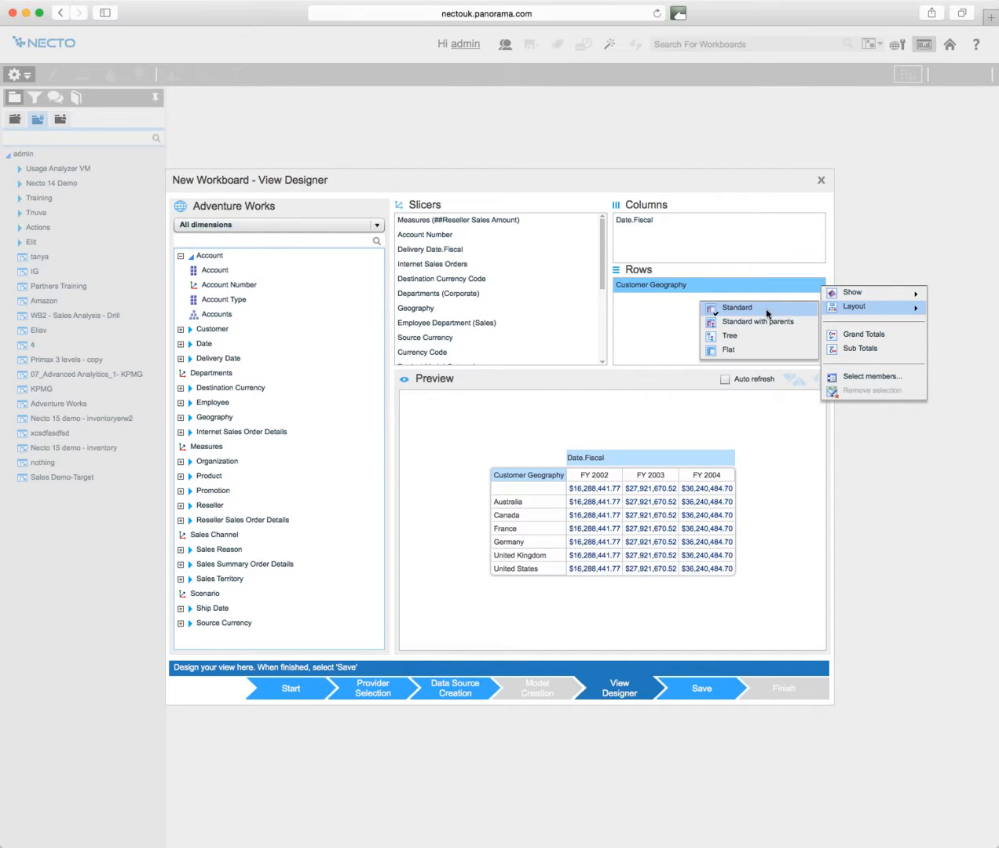
click(867, 382)
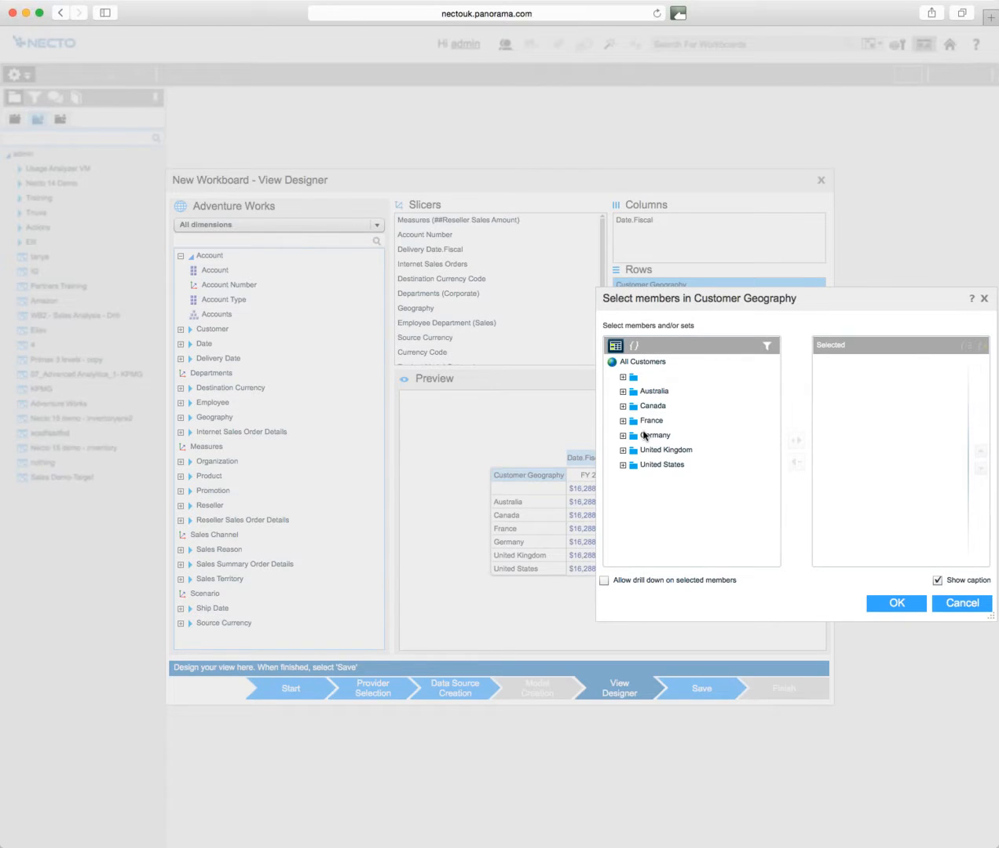
click(651, 465)
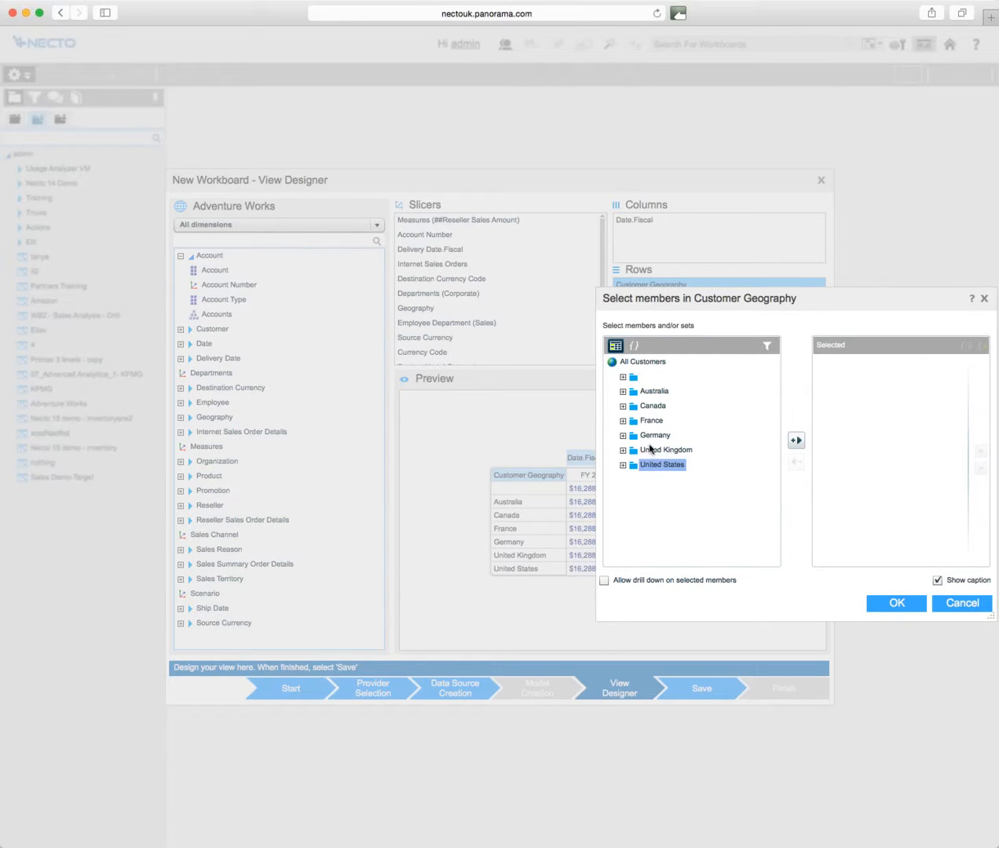
shift+click(653, 438)
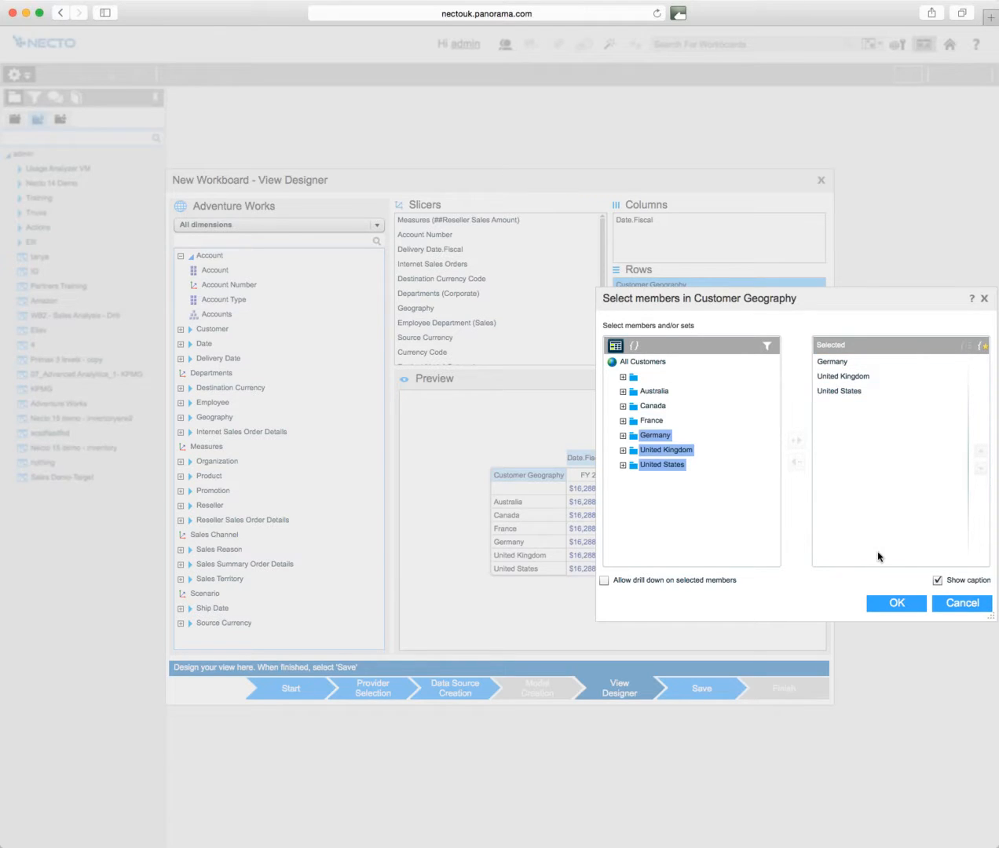
click(911, 608)
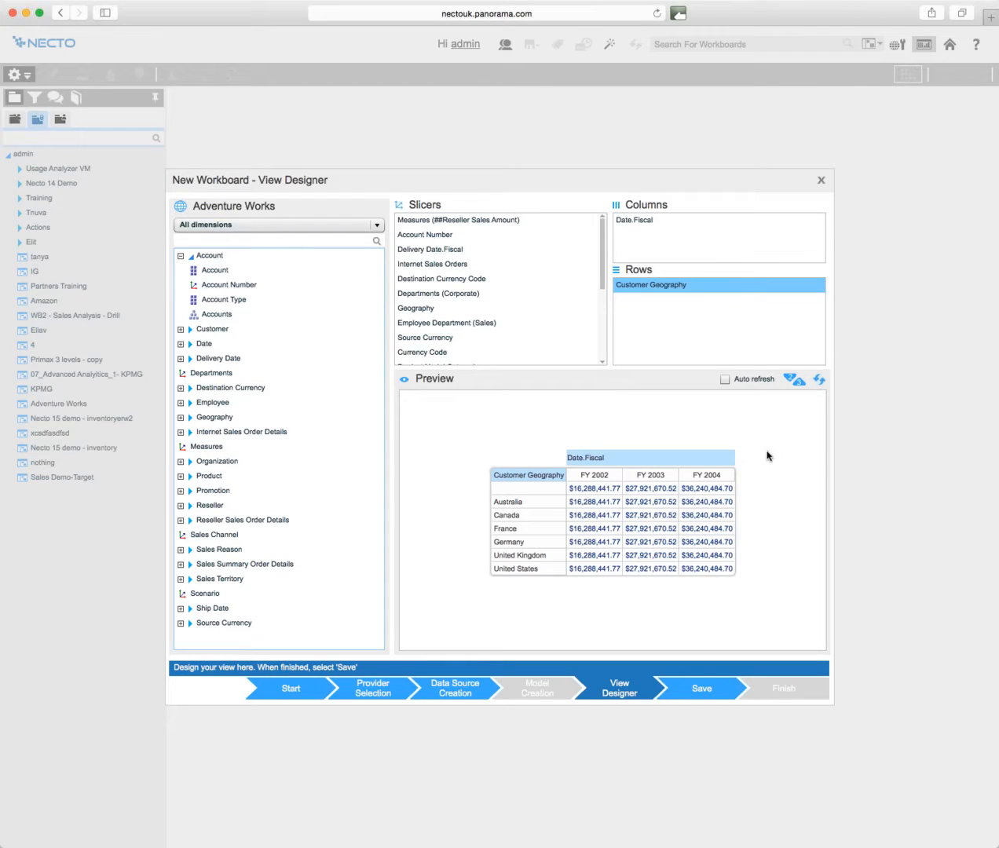
click(819, 382)
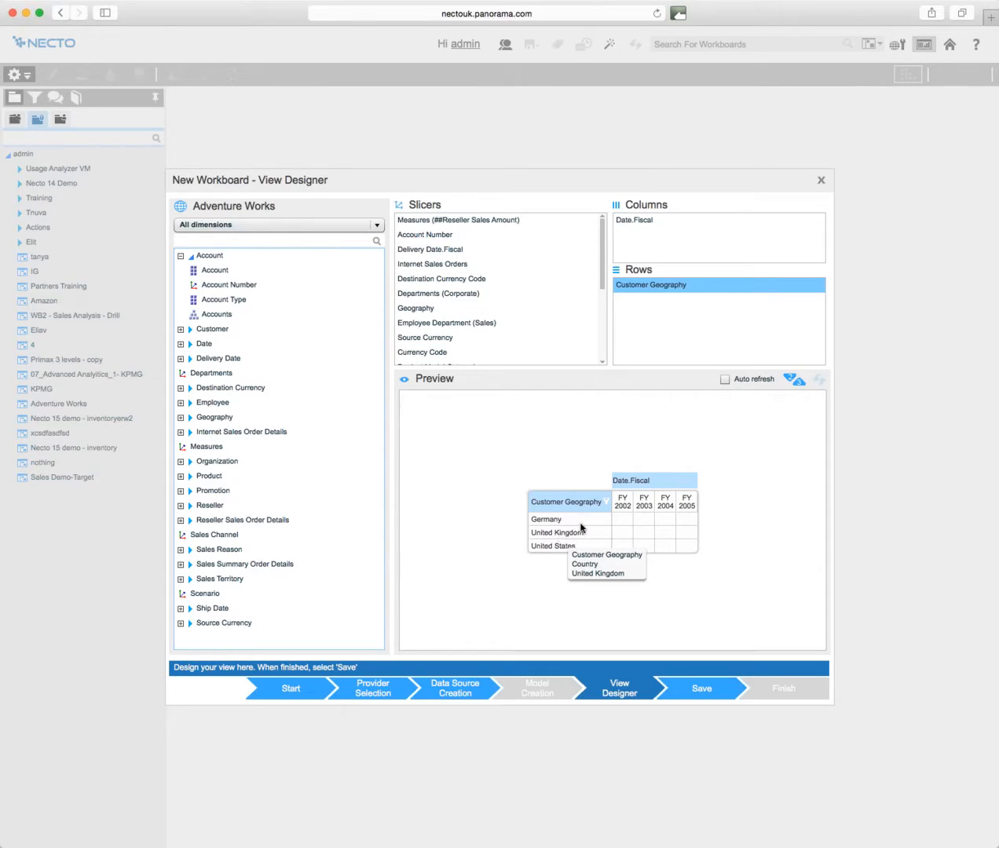
Continue to the Workboard's save settings and choose the layout combining a table, a bar chart and a map.
click(701, 691)
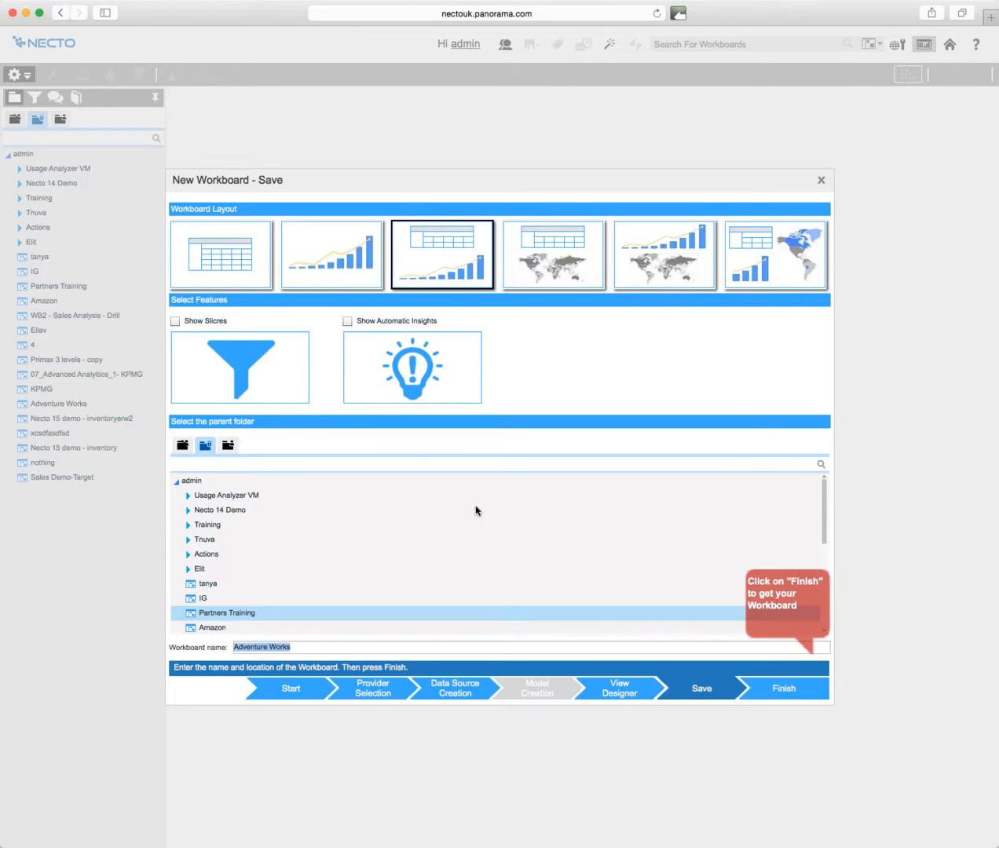
click(225, 257)
click(348, 256)
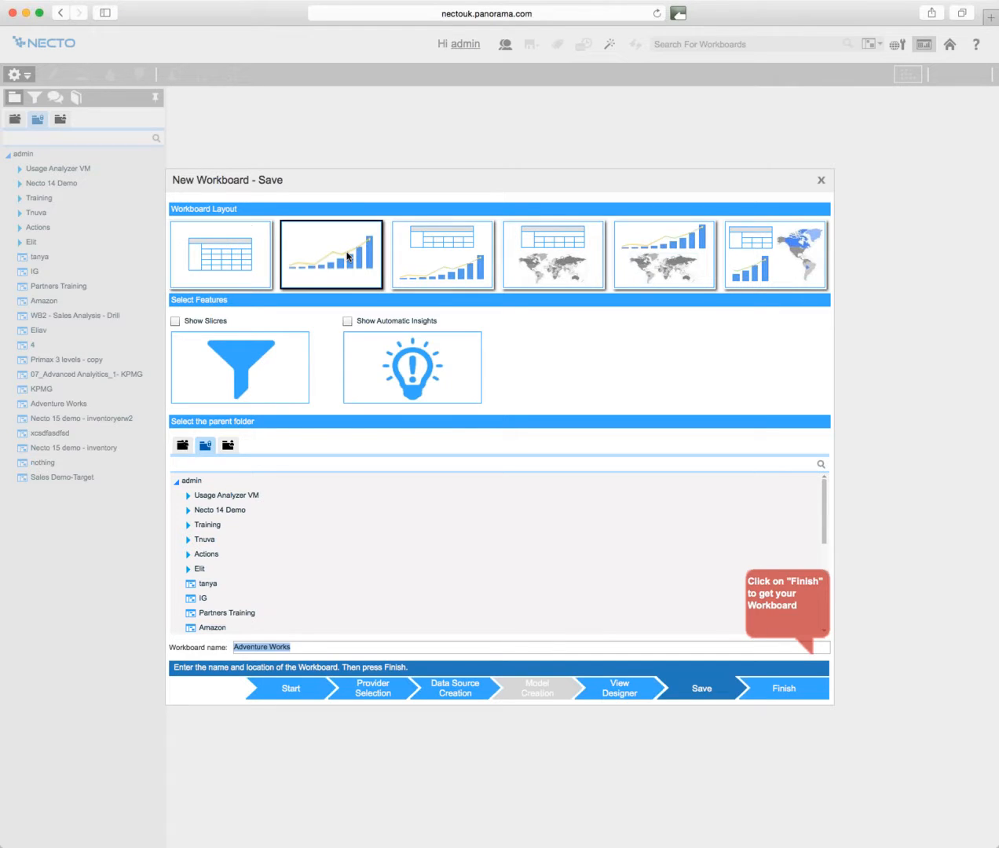
click(454, 259)
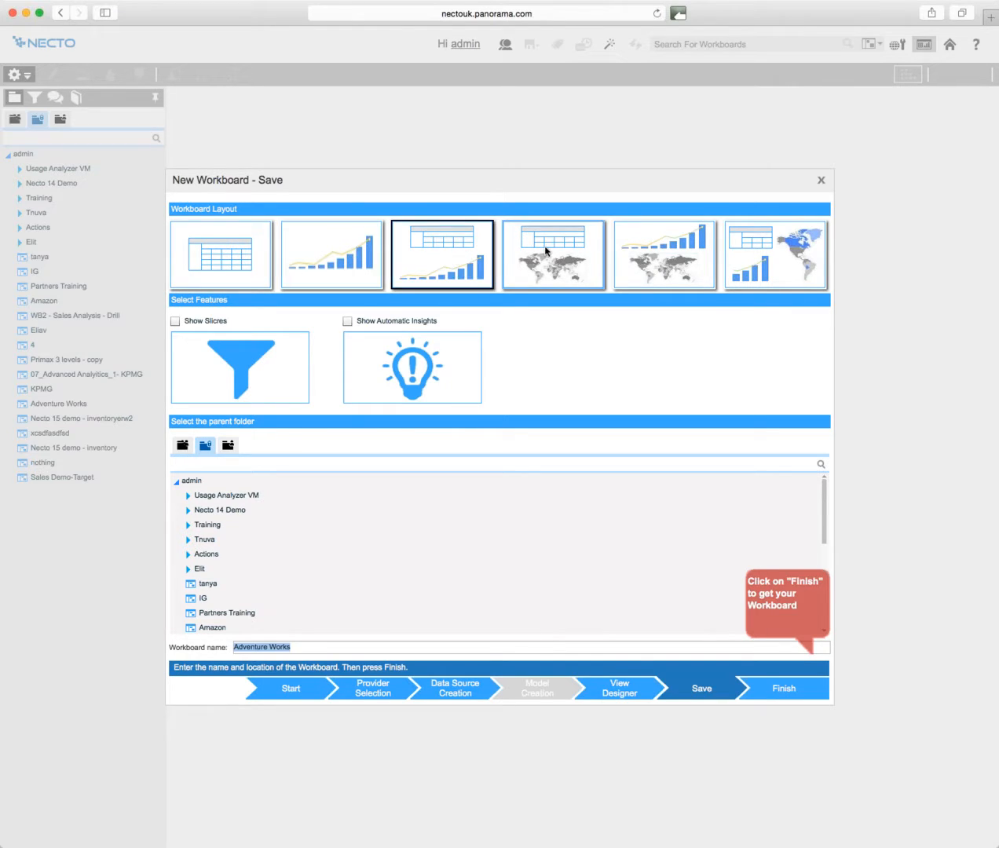
click(782, 258)
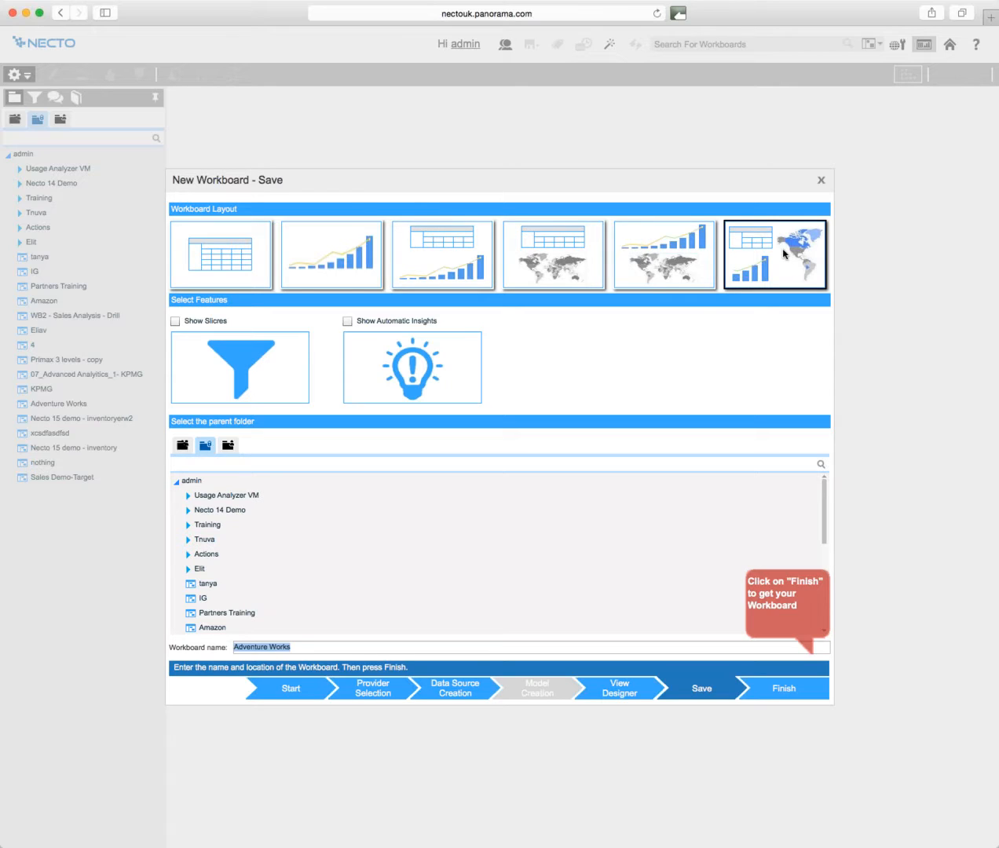
Enable the display of slicers and finish the Workboard under the name Adventure Works followed by the author's first name.
click(175, 322)
click(317, 647)
click(798, 688)
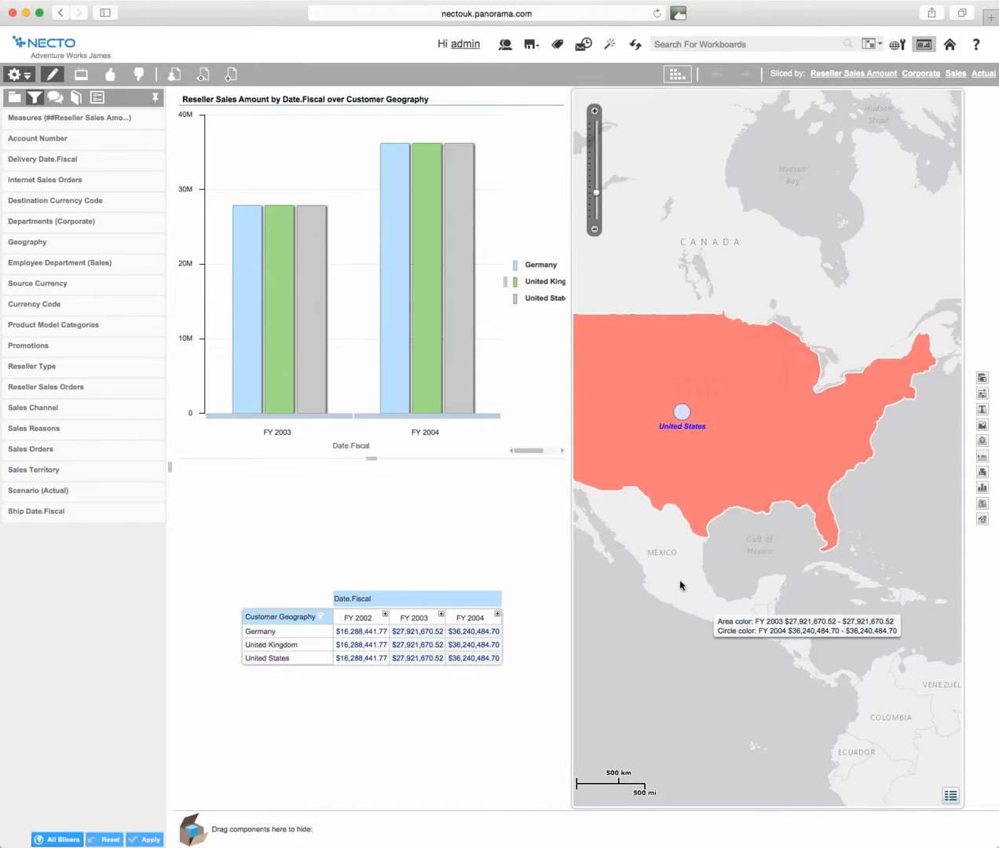
Zoom out and pan the map to bring the United States, United Kingdom and Germany into view together.
mouse_move(713, 434)
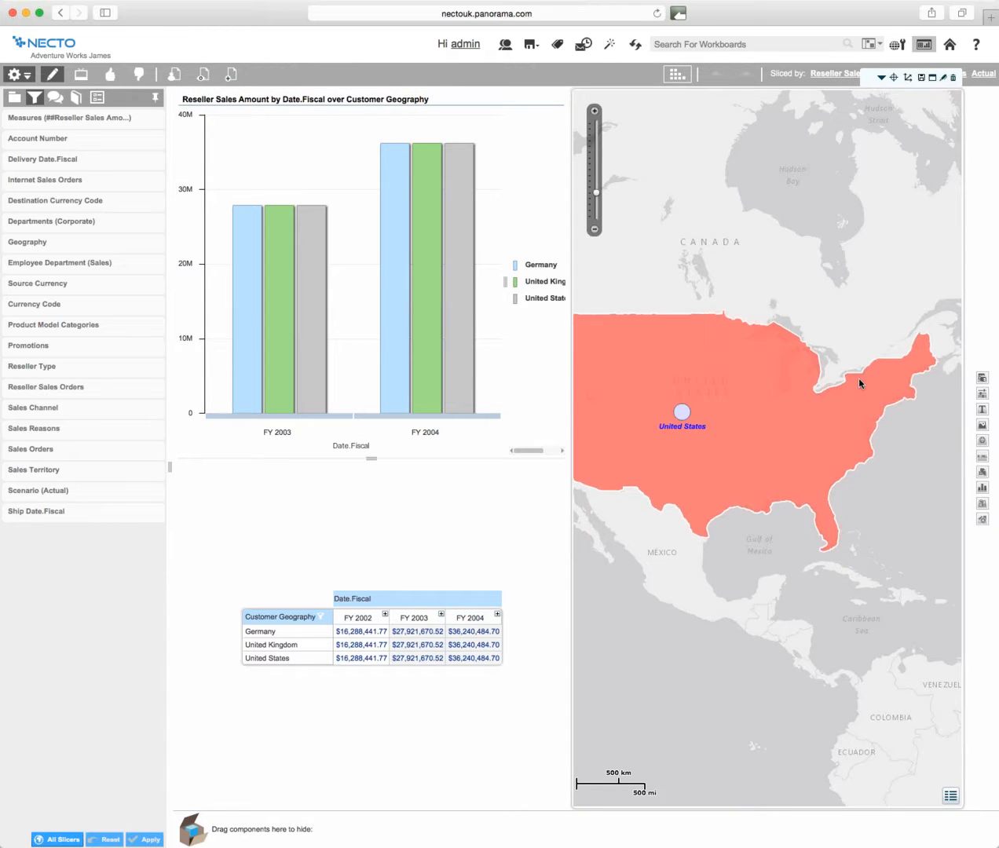
click(597, 210)
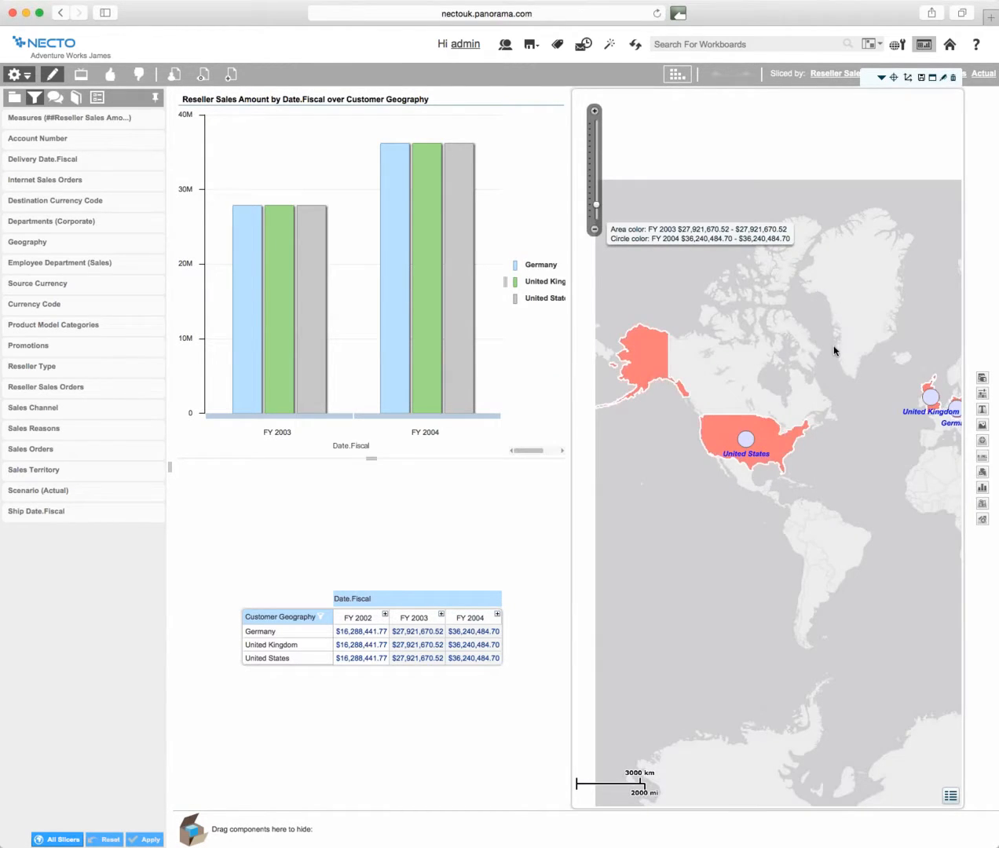
drag(834, 350, 781, 343)
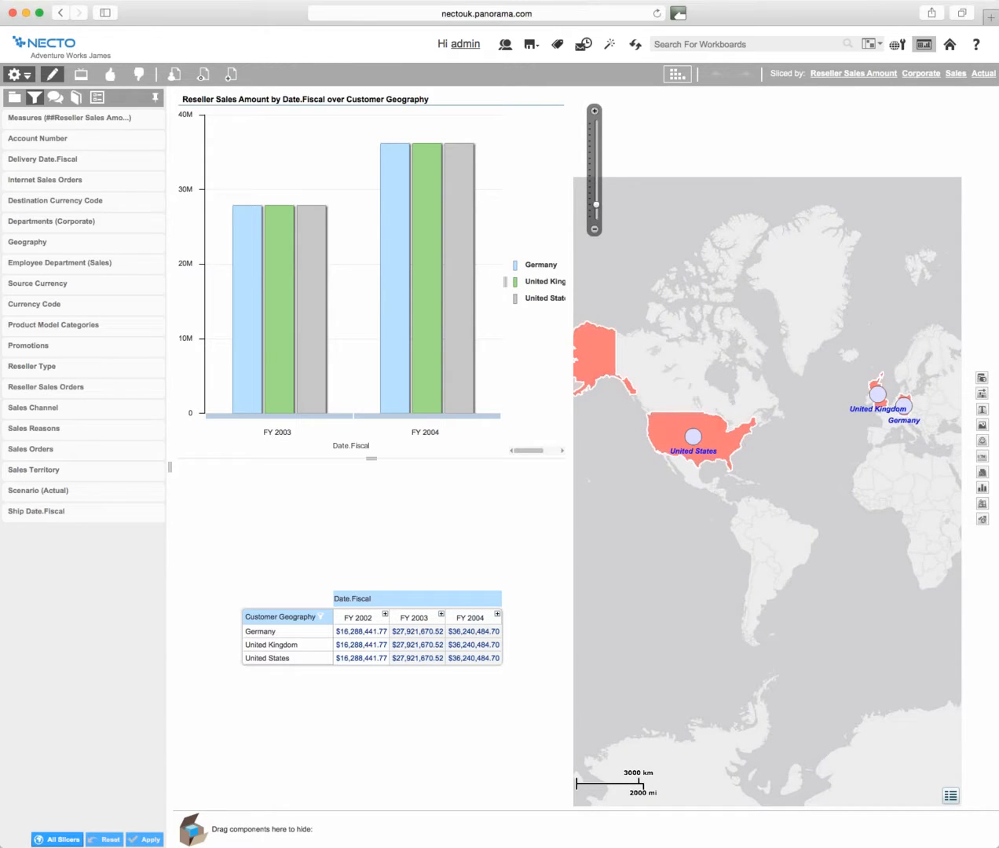
drag(997, 300, 998, 299)
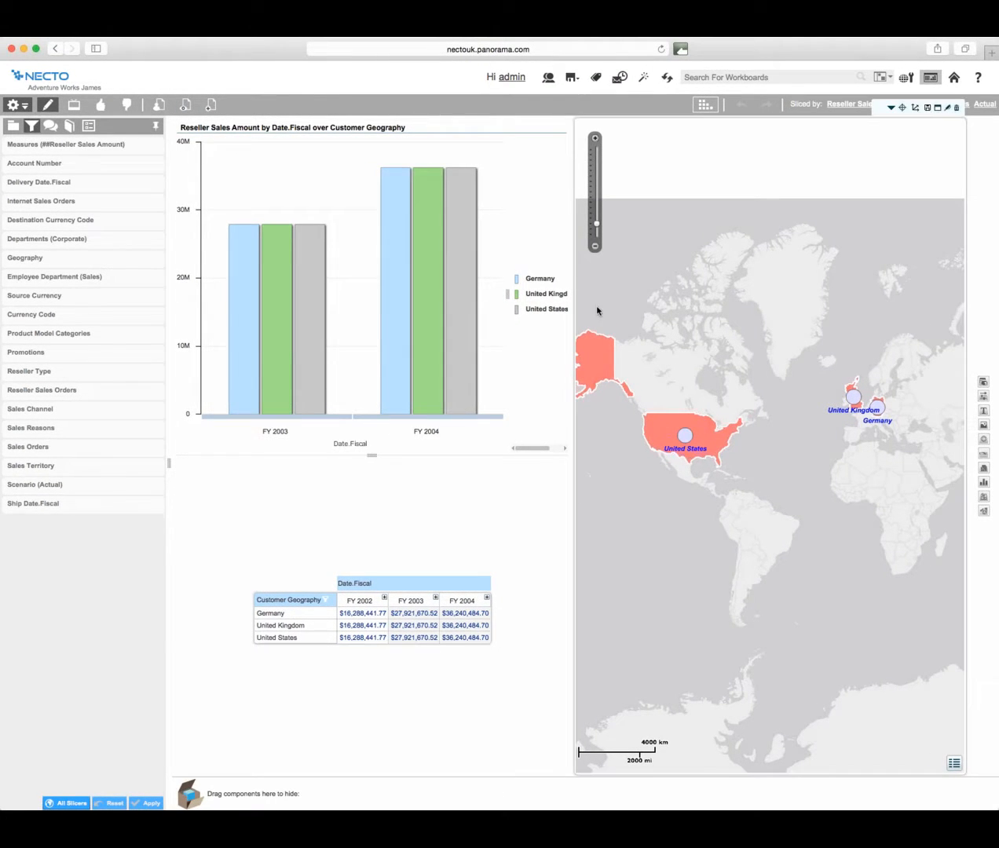
mouse_move(850, 401)
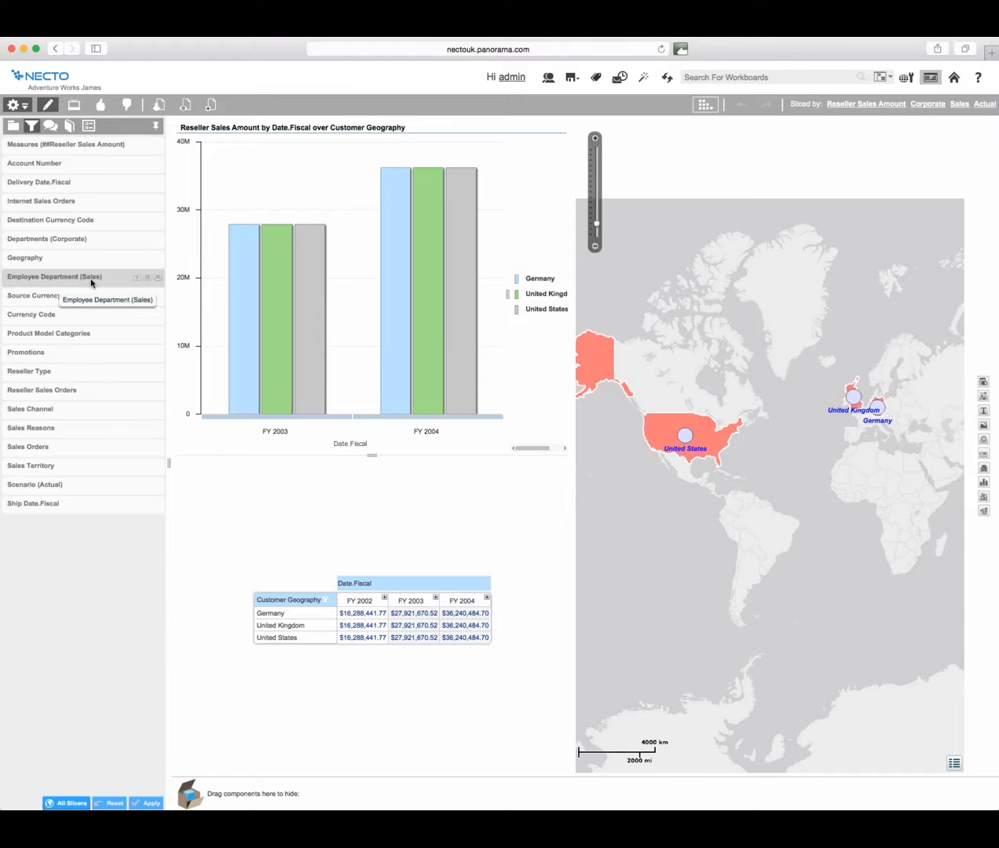
Check which member is selected in the Employee Department slicer and collapse its list again.
click(56, 277)
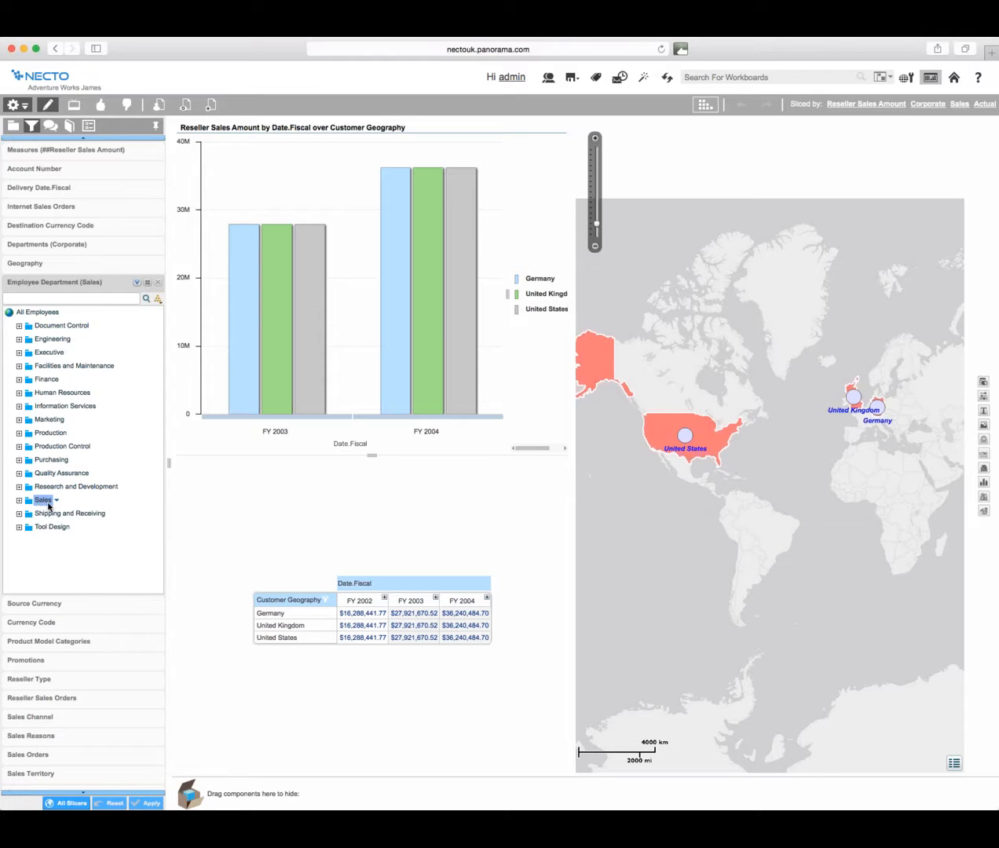
click(71, 284)
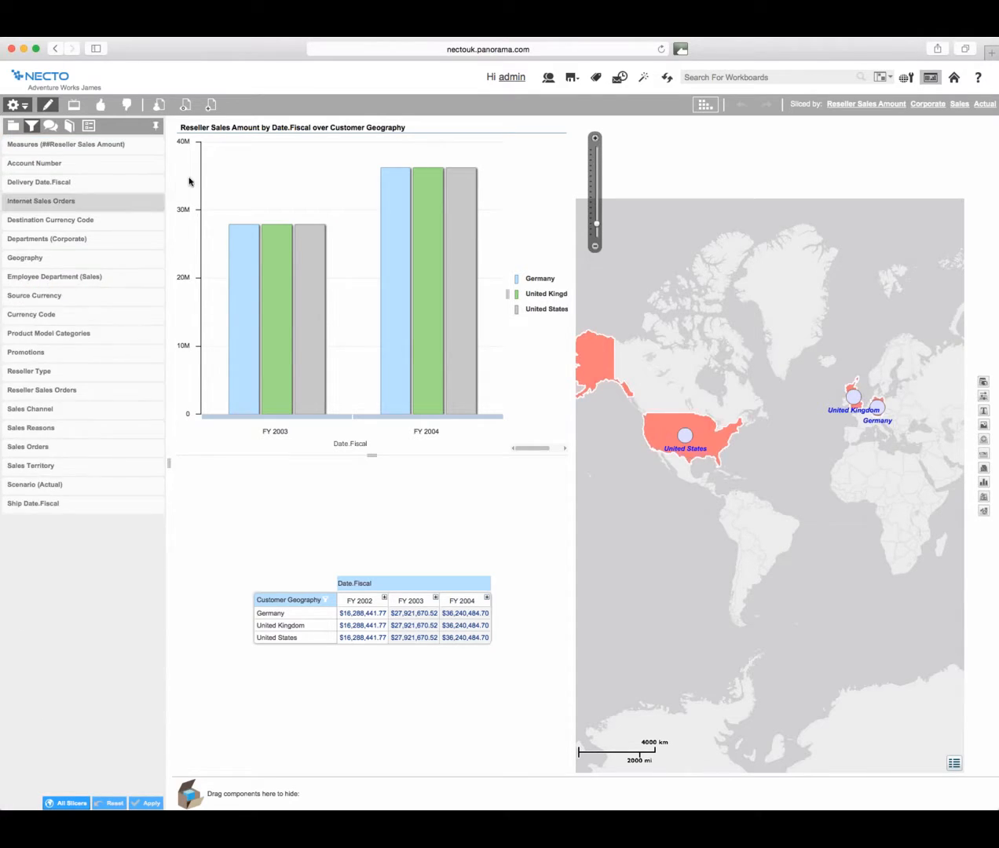
Save the Workboard without assigning any topics and hide the list of slicers.
click(572, 81)
click(572, 96)
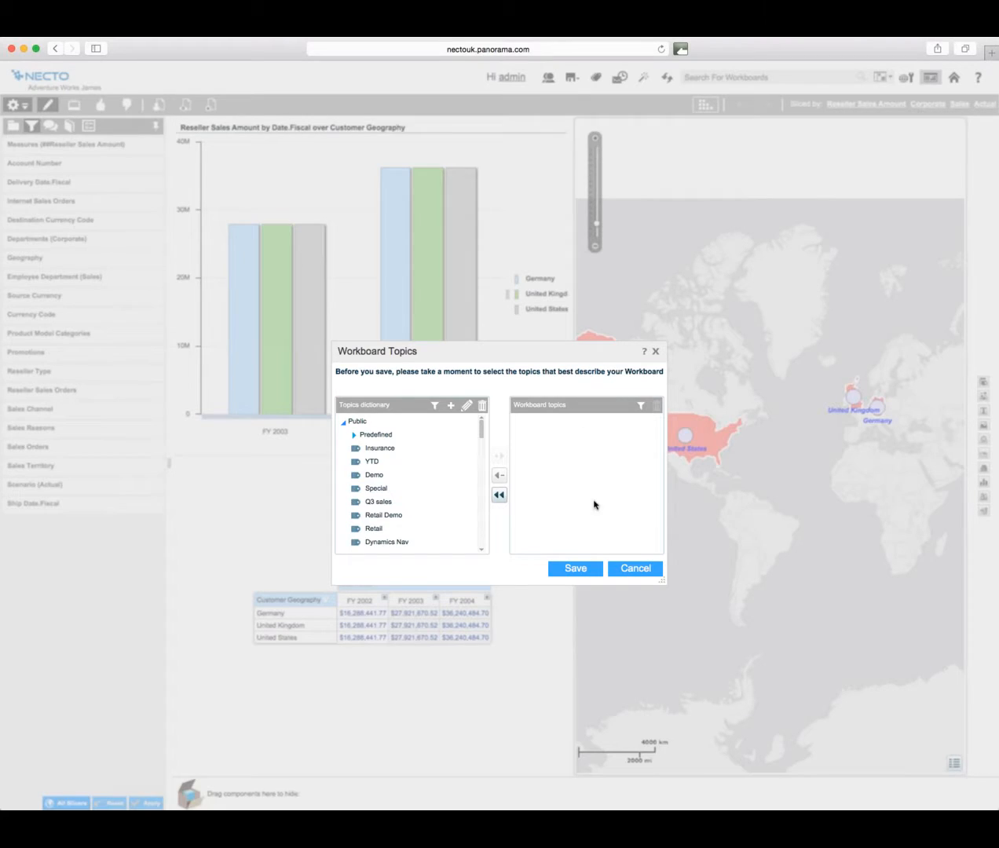
click(584, 568)
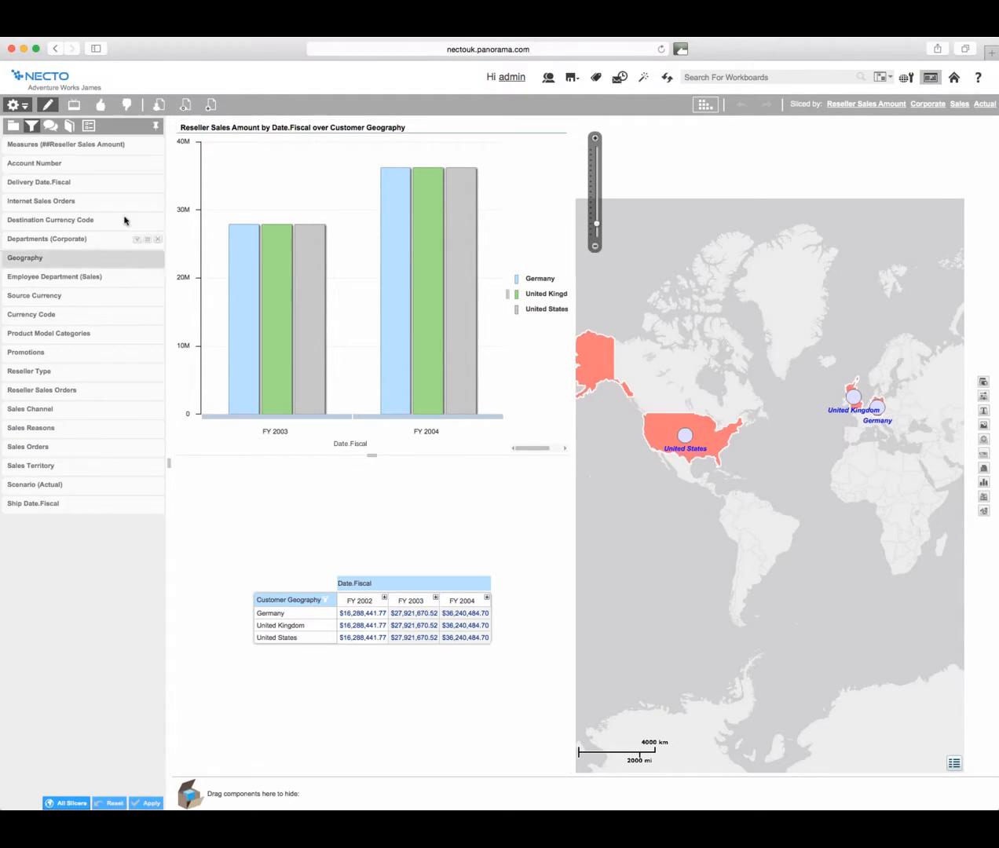
click(155, 128)
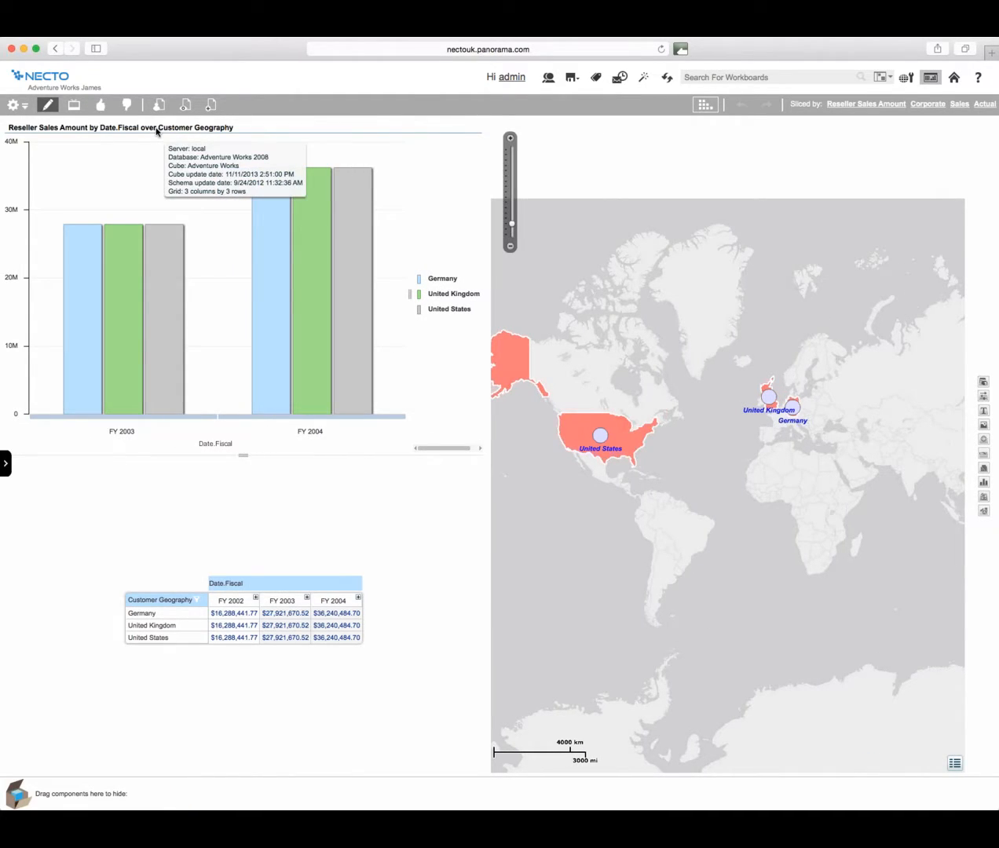
Preview the Workboard outside design mode and return to design mode.
click(47, 105)
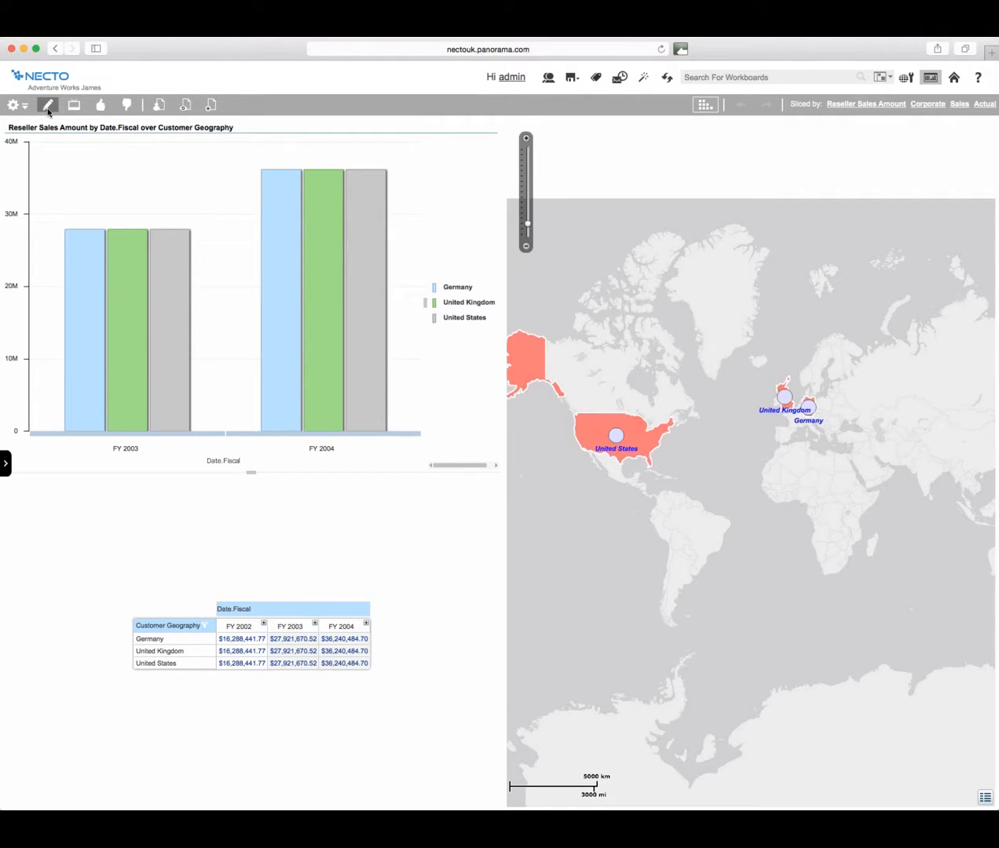
click(48, 107)
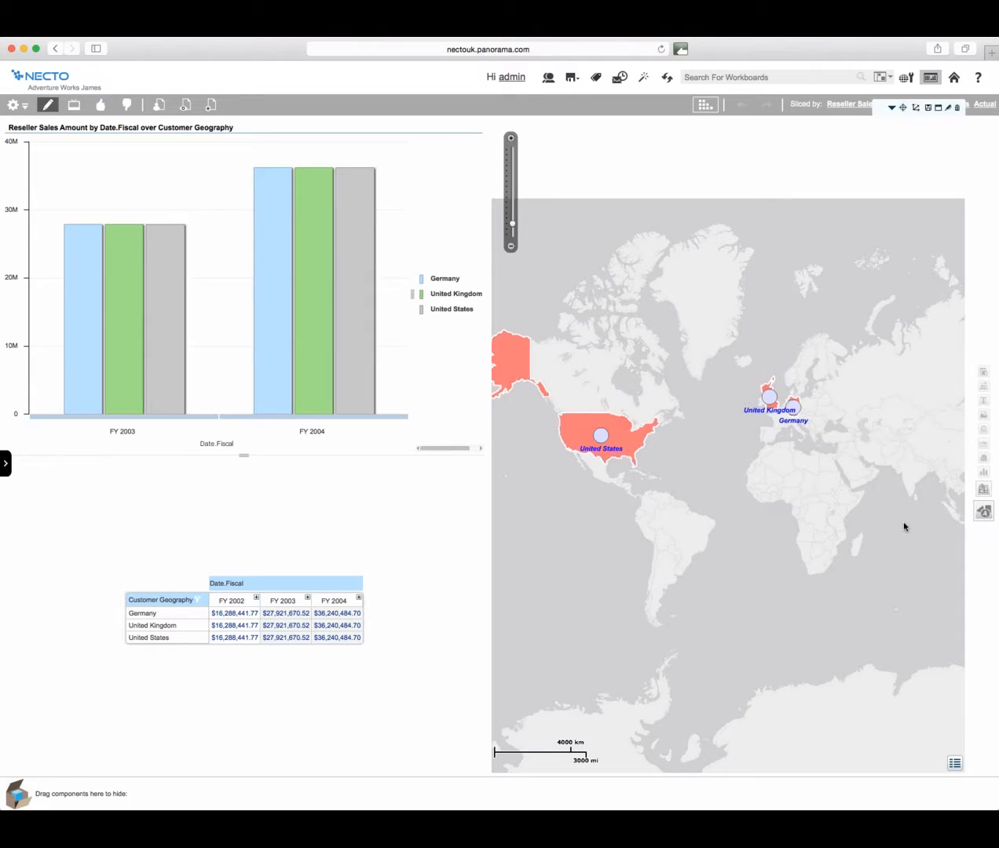
mouse_move(696, 516)
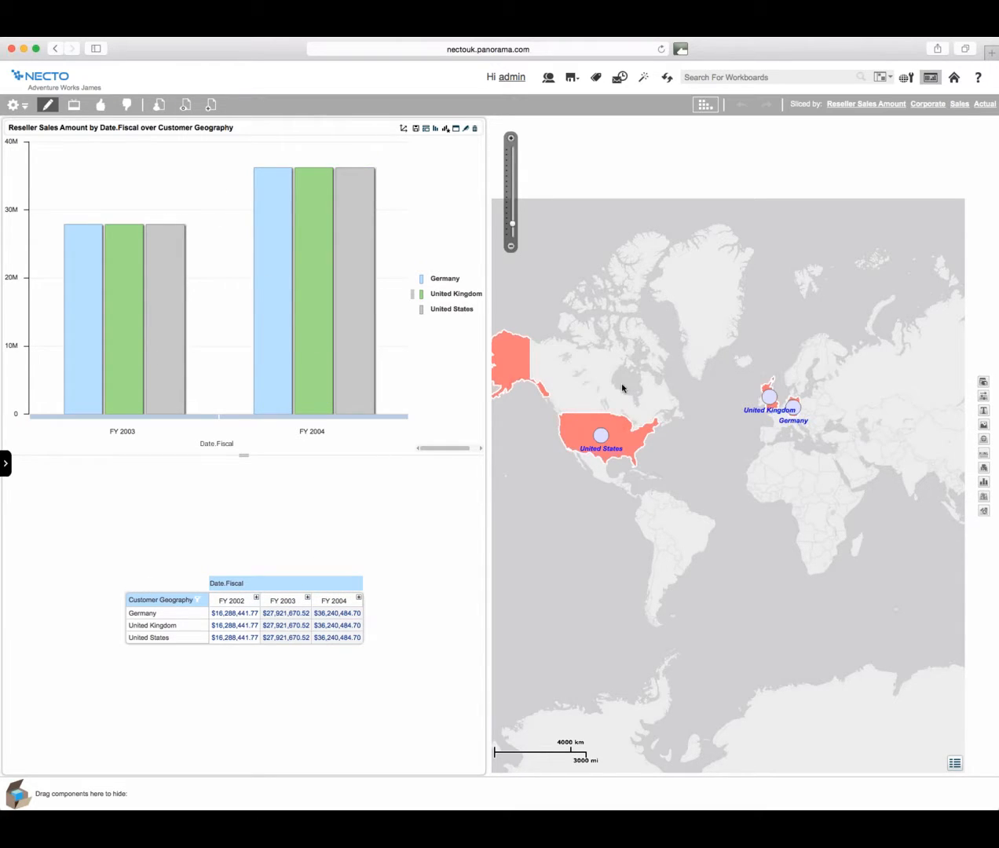
Add a navigation component beneath the map and give it a Dimension Members parameter.
click(984, 399)
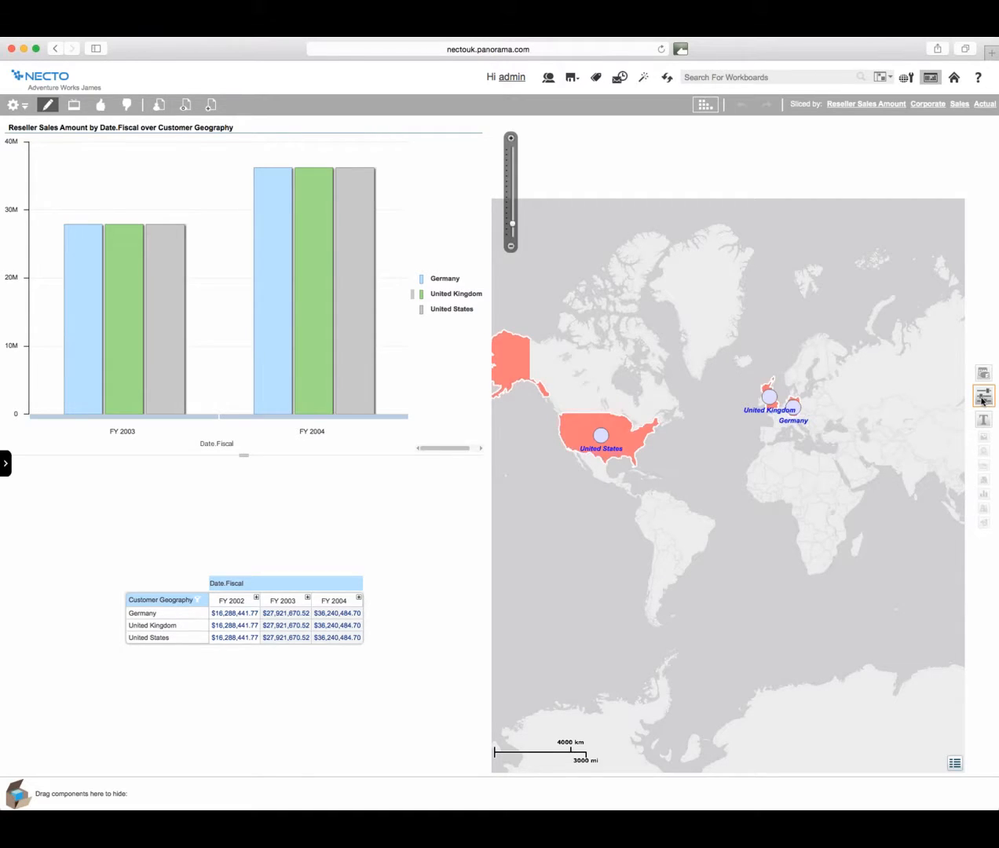
drag(982, 401, 729, 466)
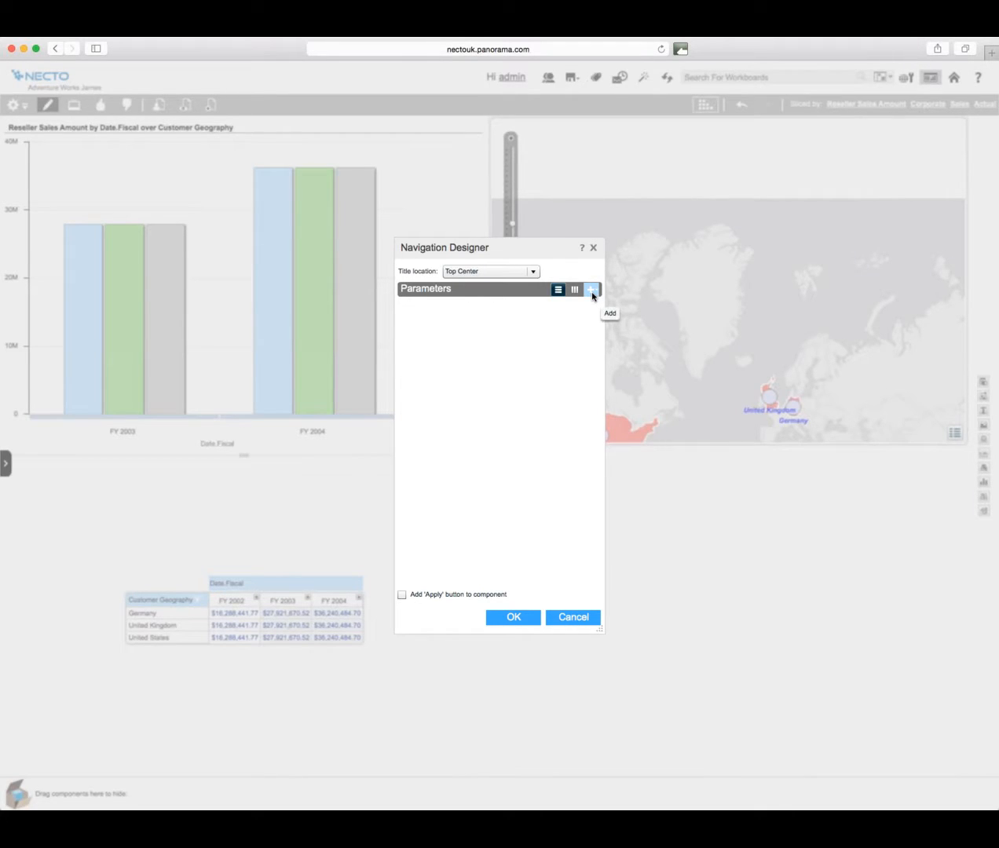
click(592, 296)
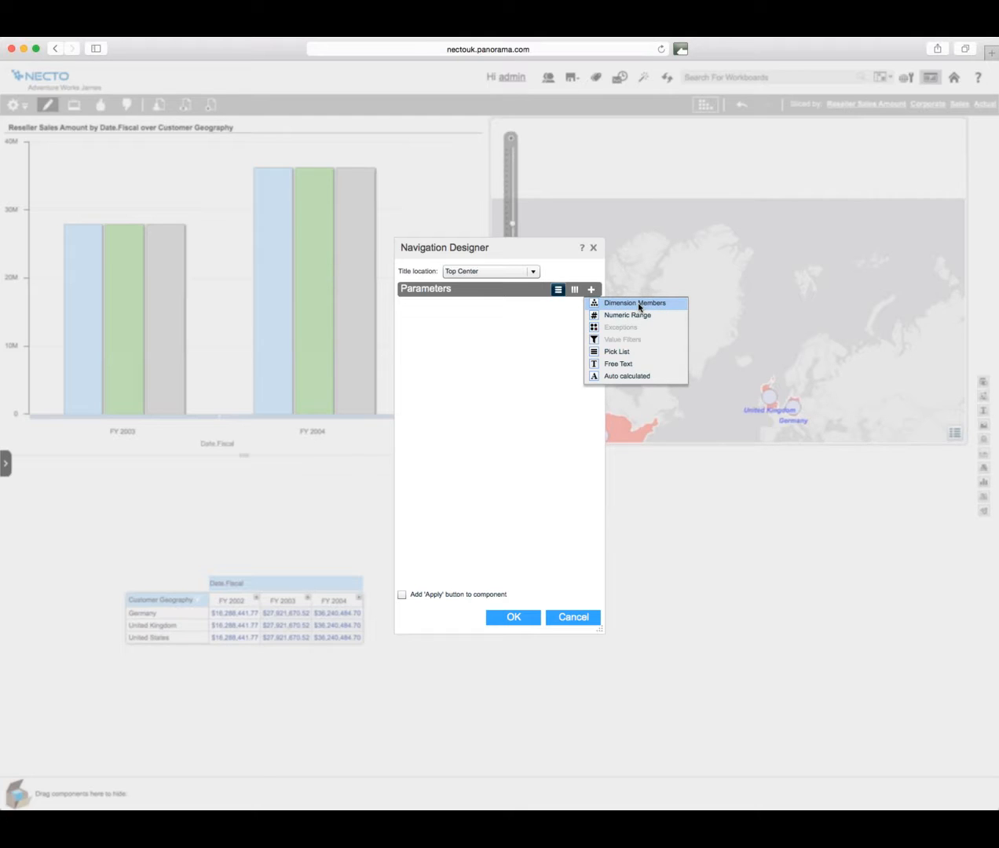
click(638, 304)
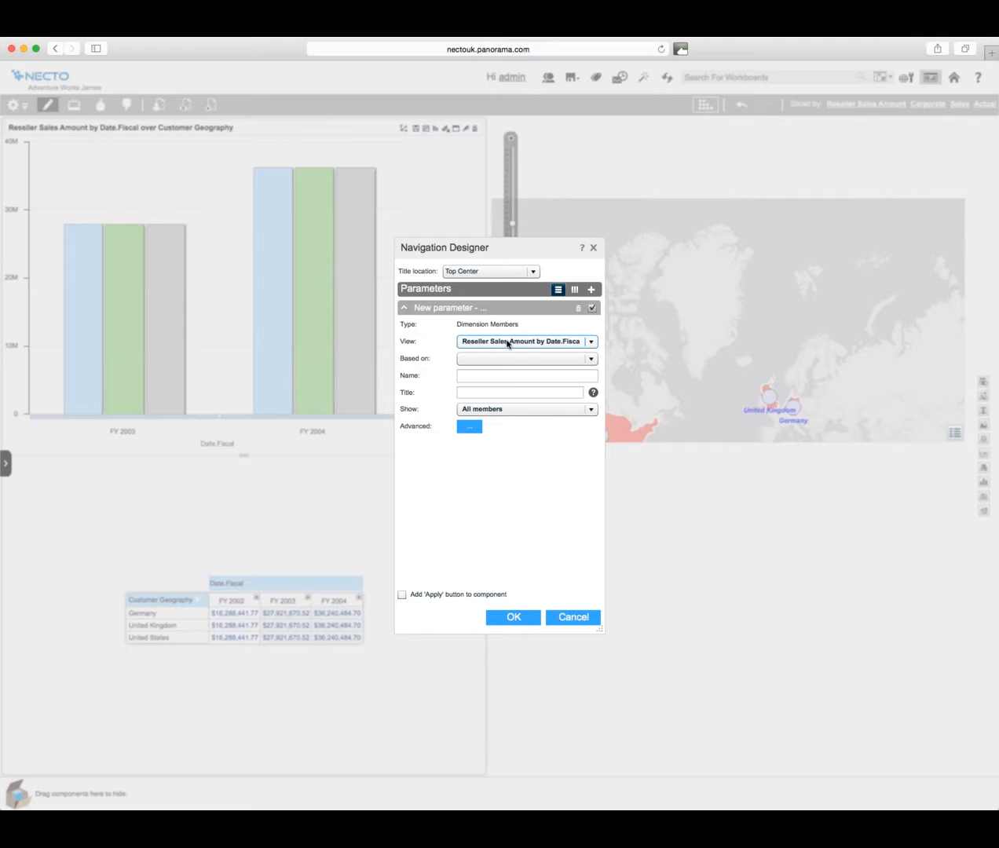
Base the parameter on Customer Geography (Axis Y) of the Reseller Sales Amount view and show all members.
click(592, 342)
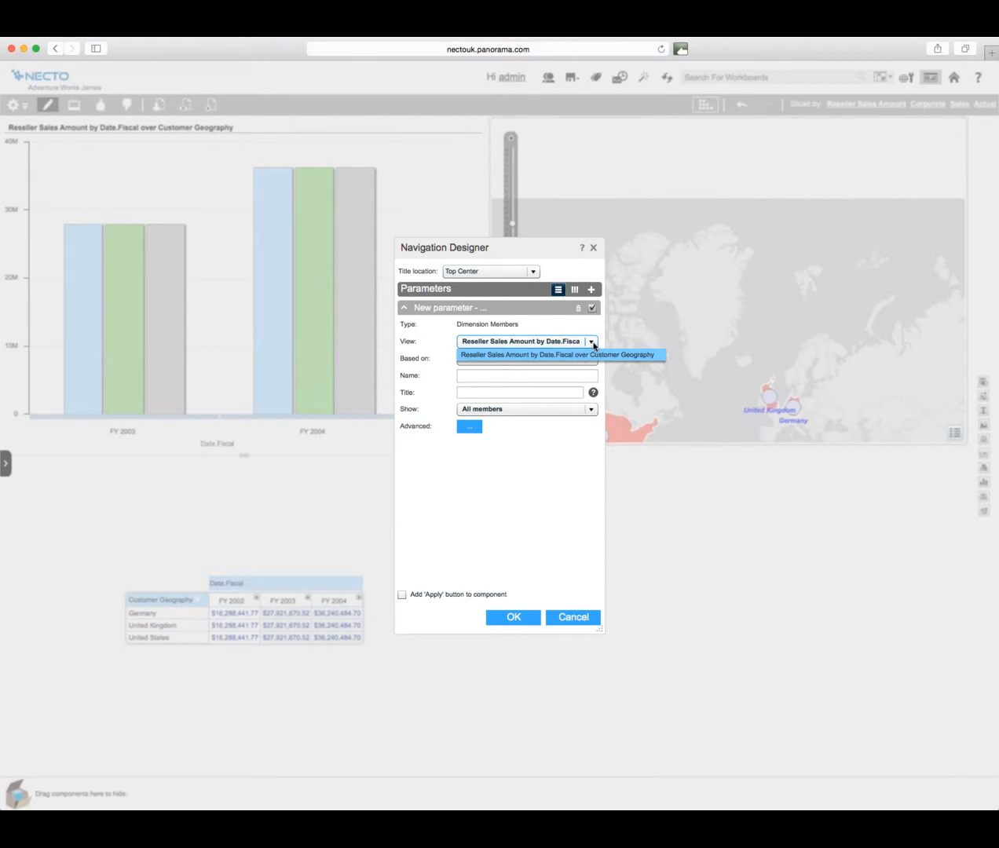
click(592, 344)
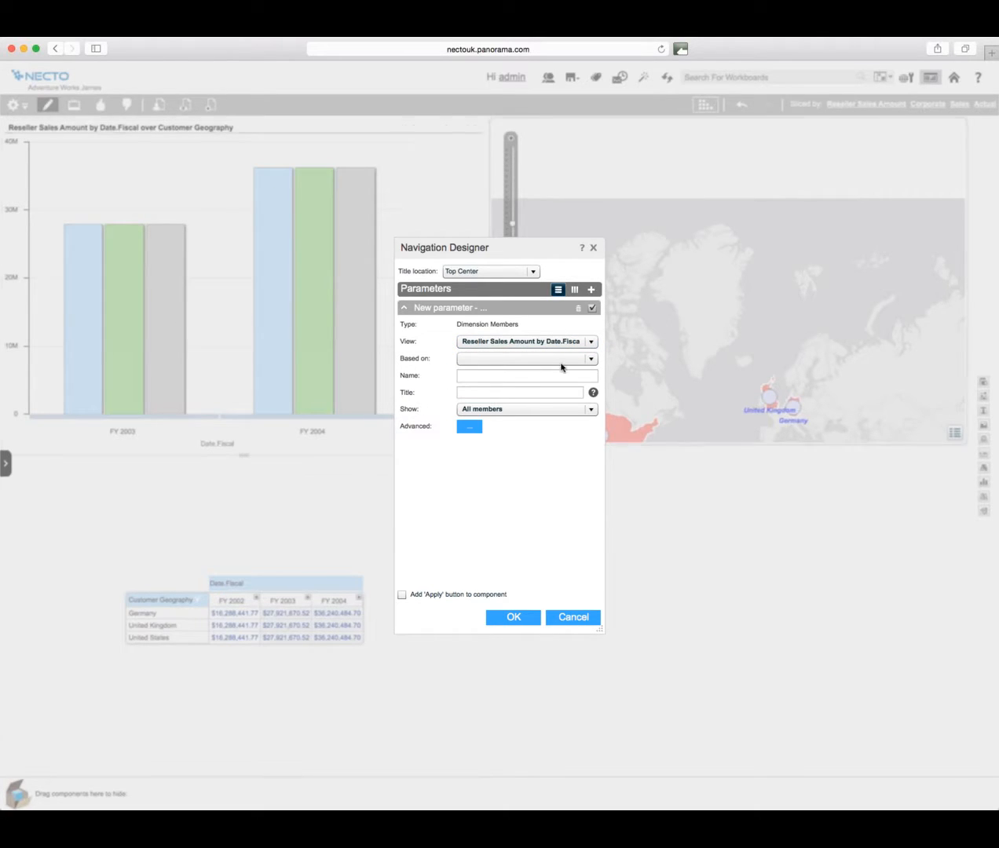
click(592, 360)
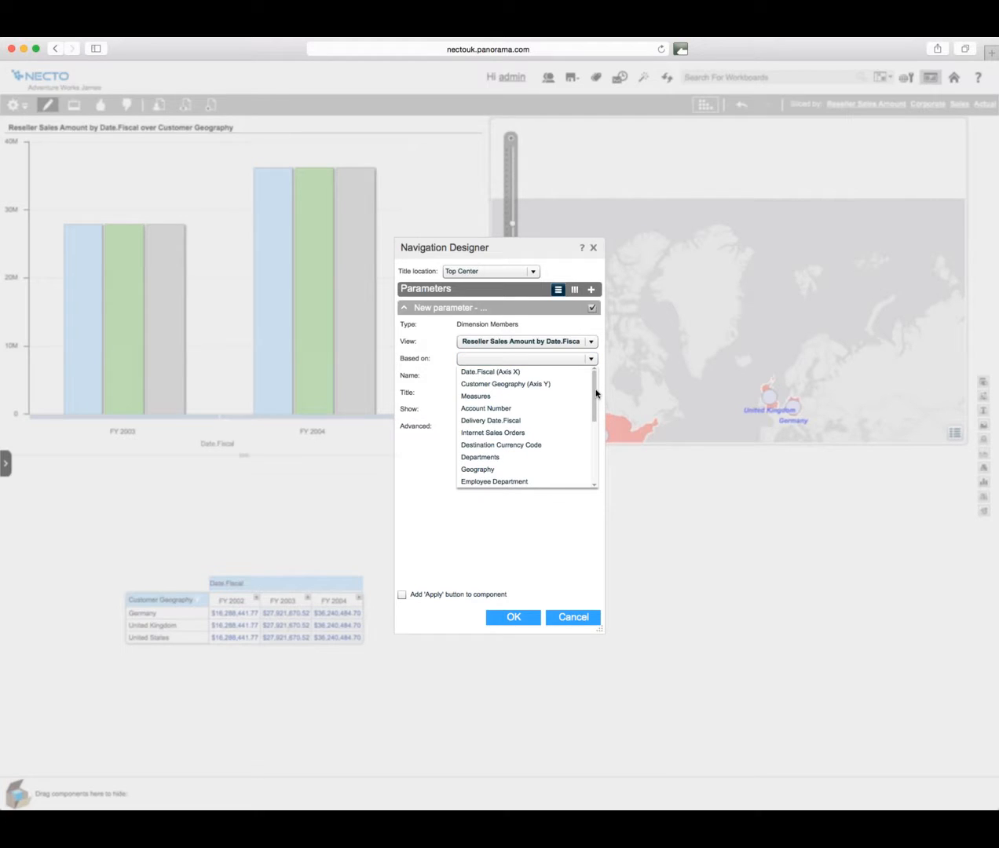
click(518, 385)
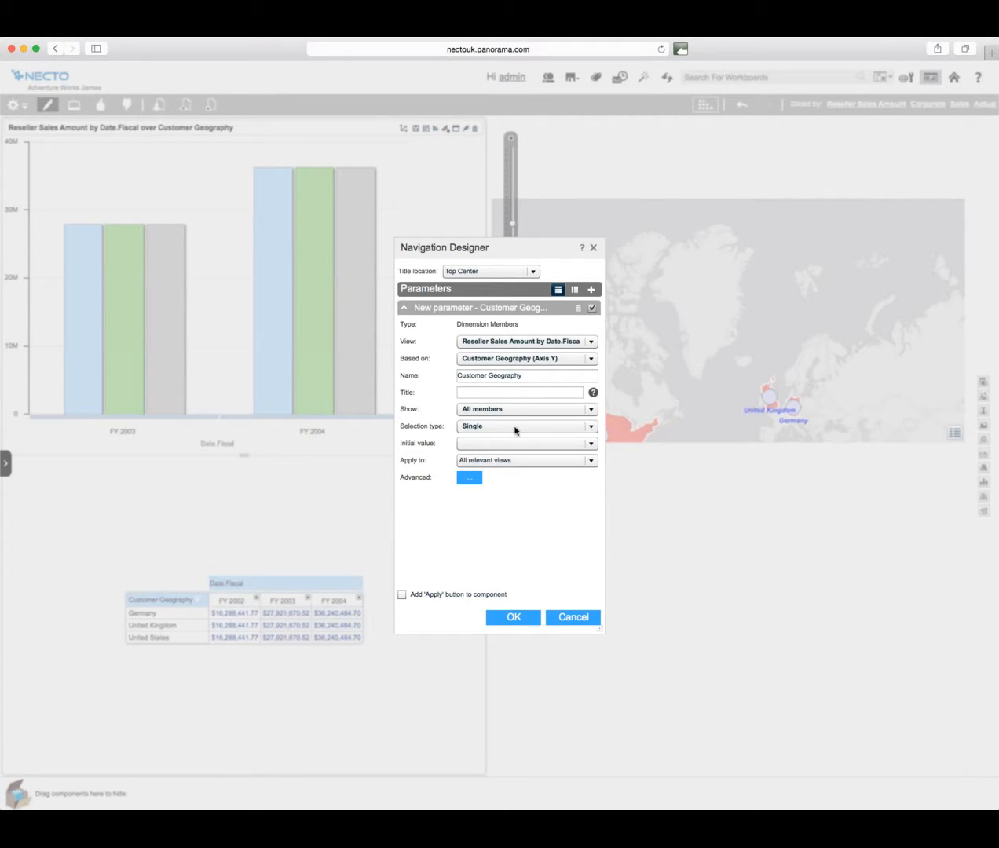
click(591, 409)
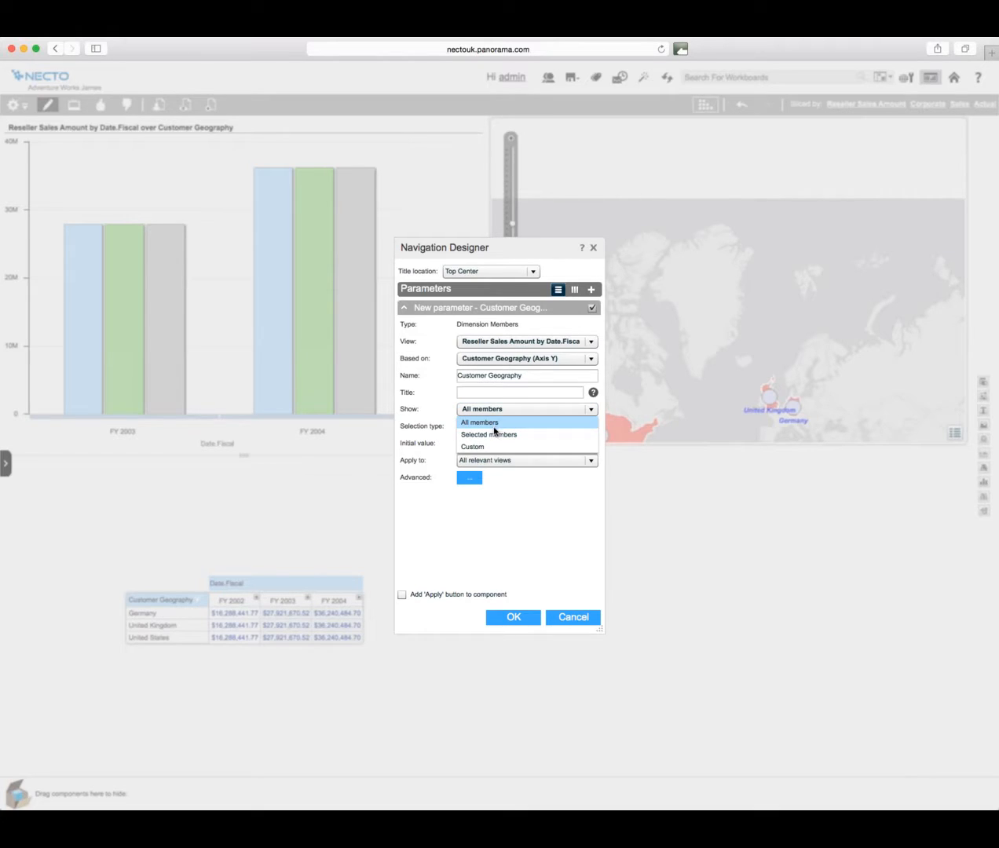
click(487, 423)
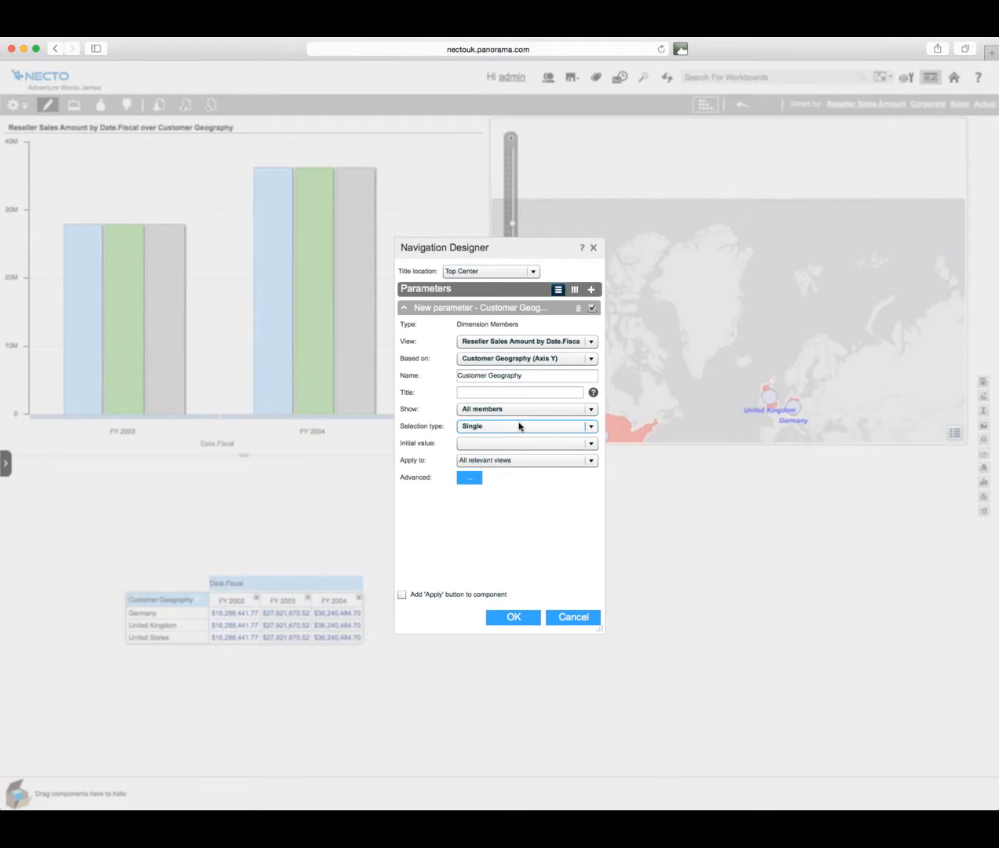
Give the parameter a Single selection type with United Kingdom as initial value and finish the navigation component.
click(519, 426)
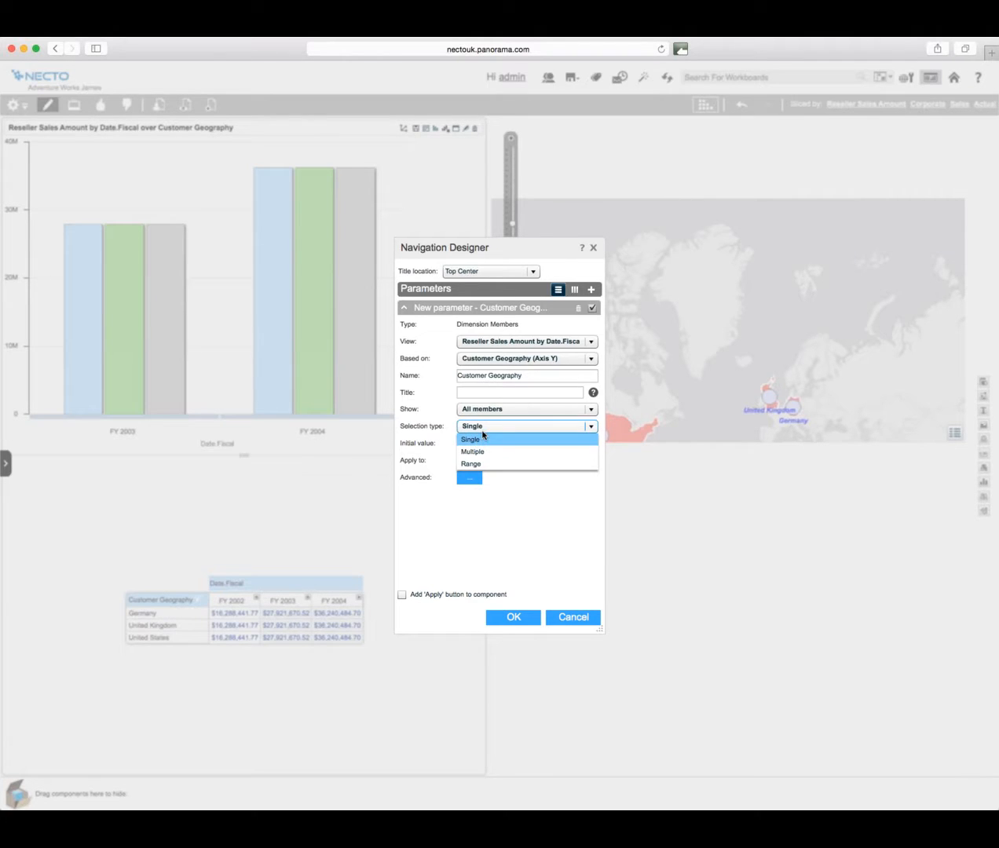
click(476, 441)
click(496, 446)
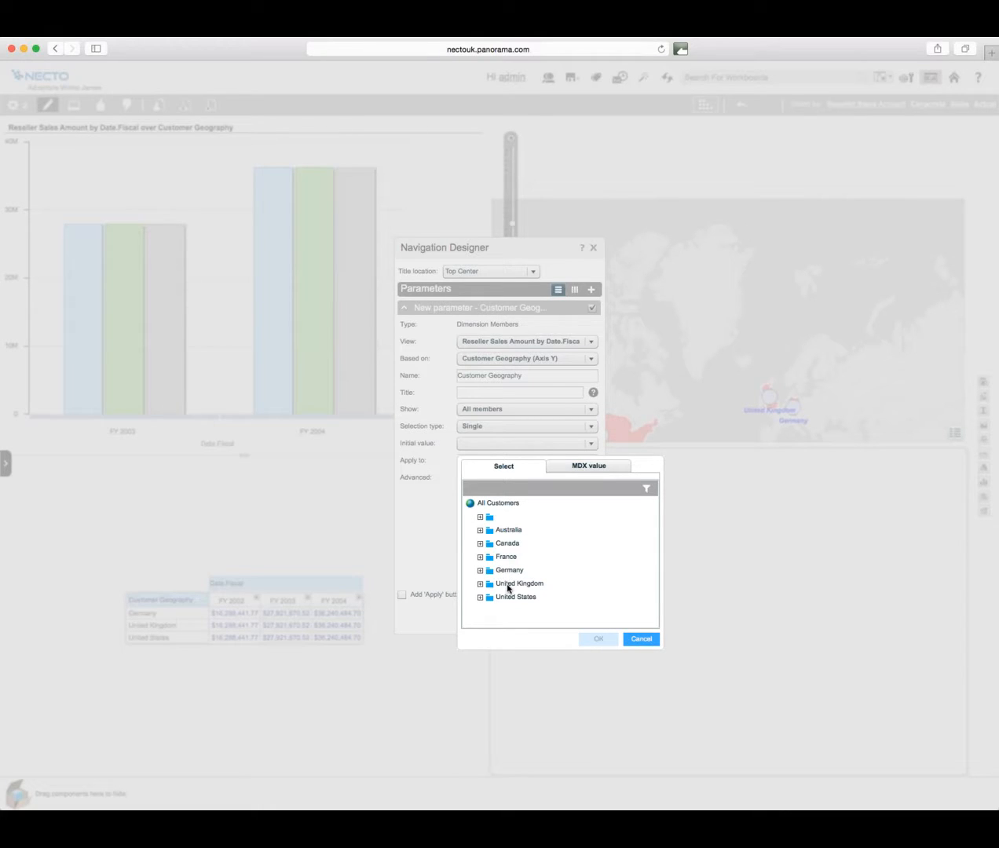
click(507, 588)
click(597, 638)
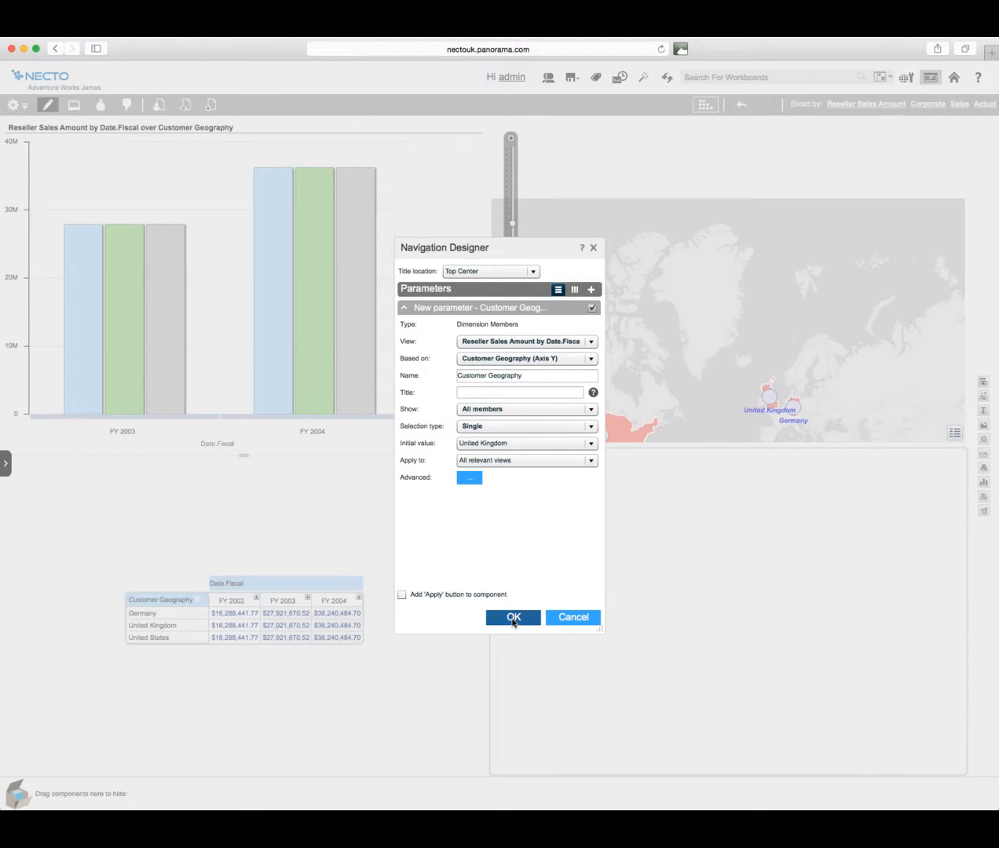
click(513, 618)
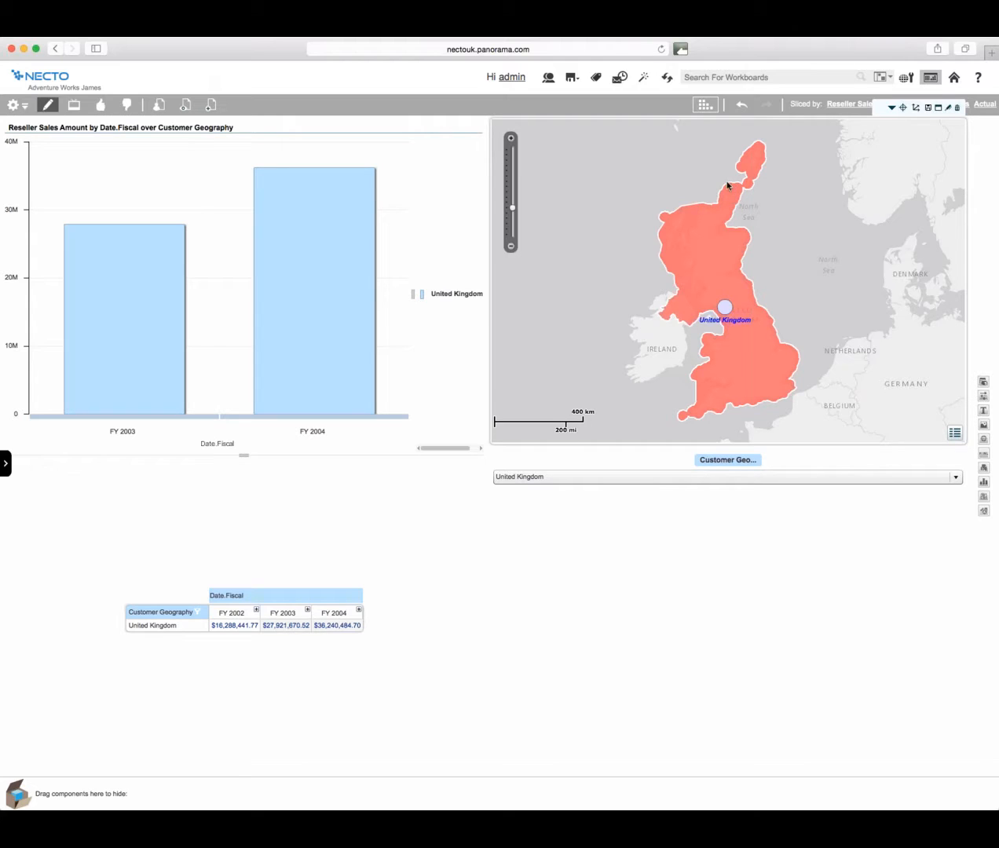
Examine the map's details for the United Kingdom and the Expand and Show levels offered for it.
mouse_move(622, 219)
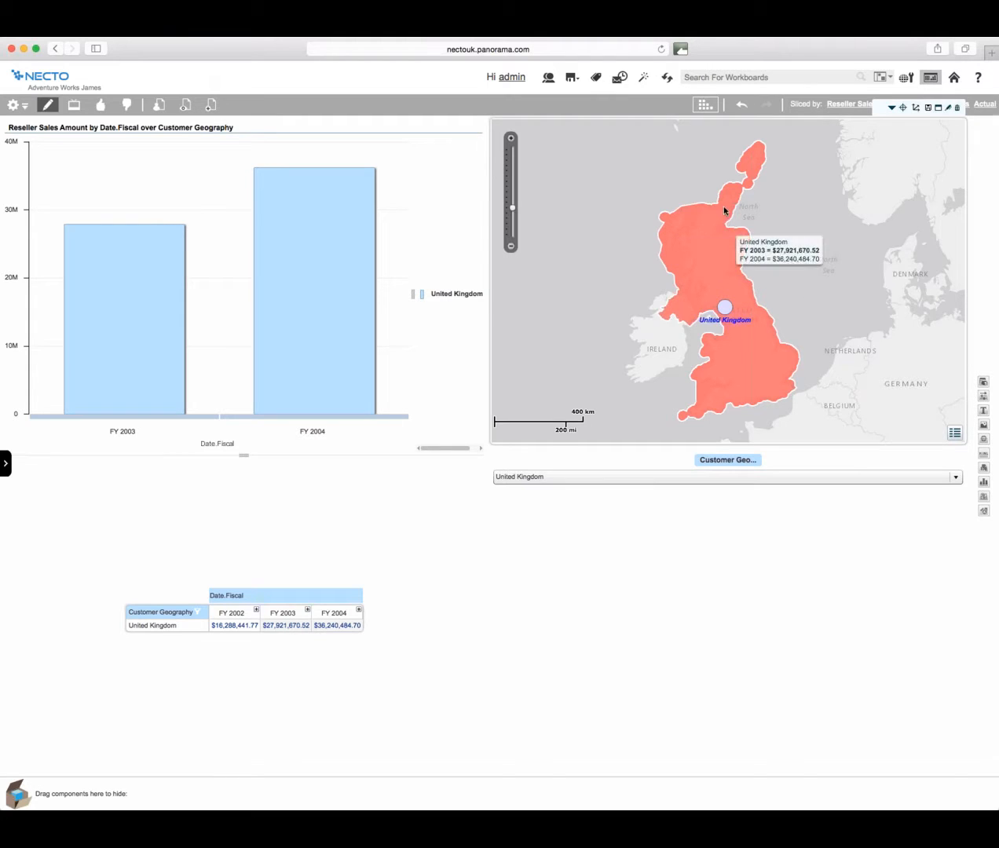
mouse_move(702, 264)
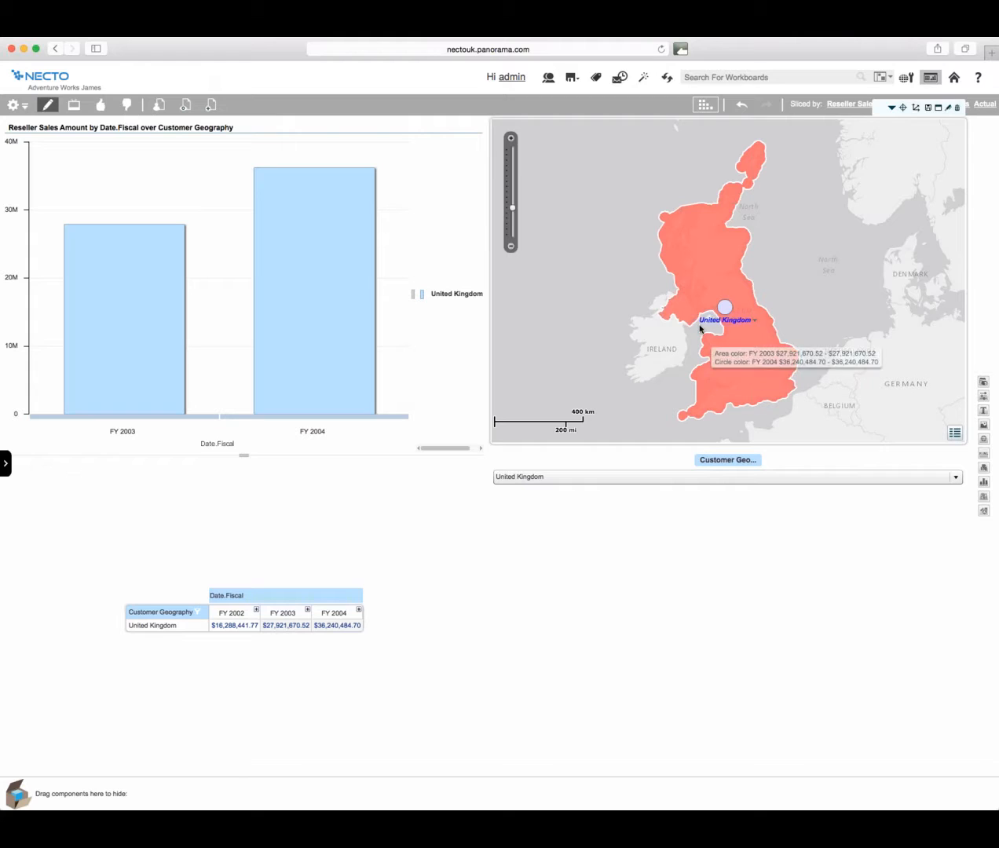
mouse_move(723, 309)
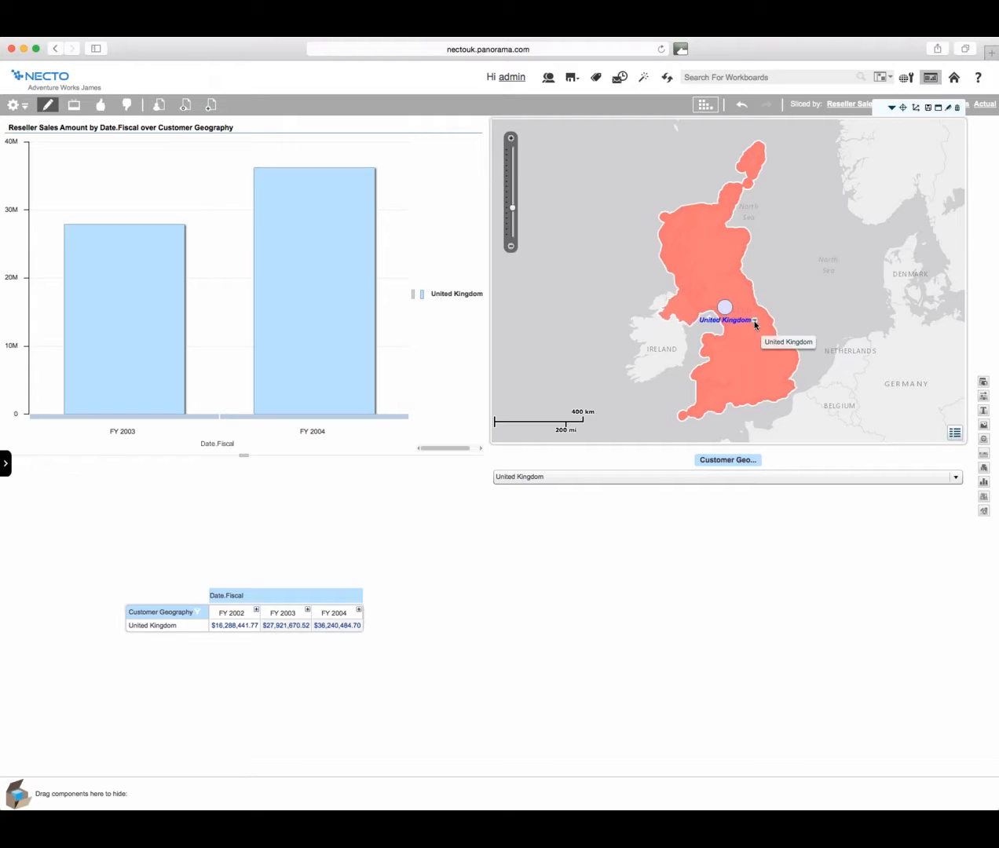
click(754, 323)
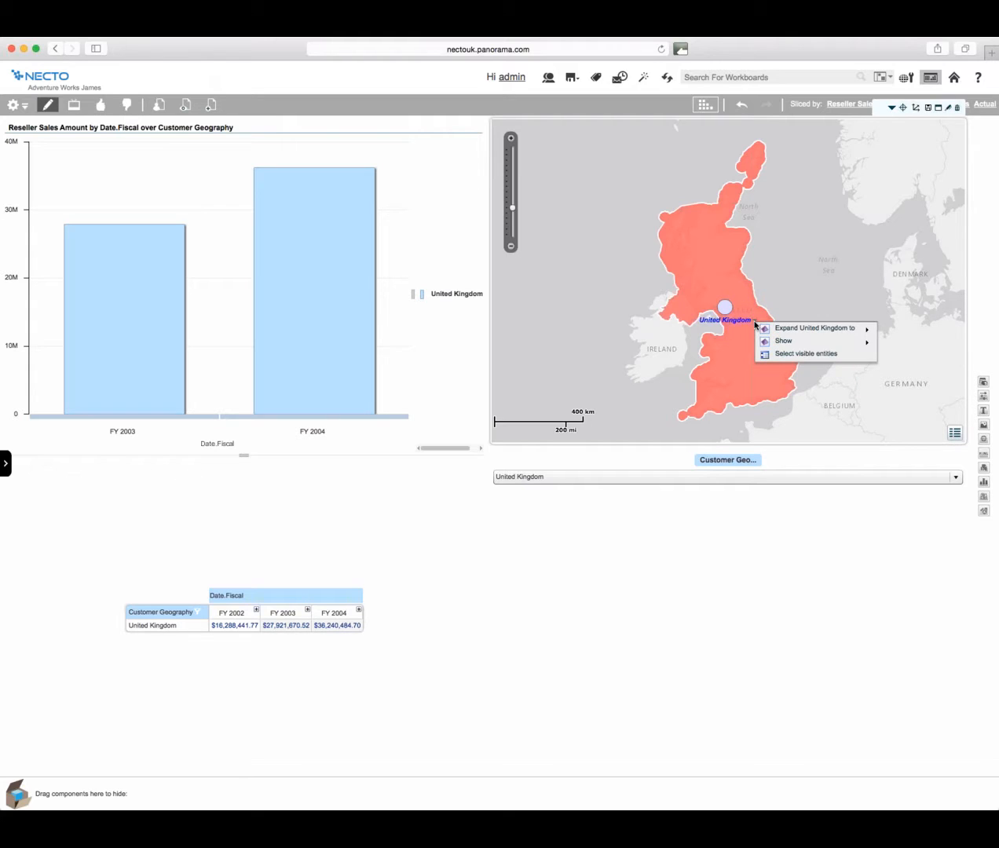
mouse_move(780, 328)
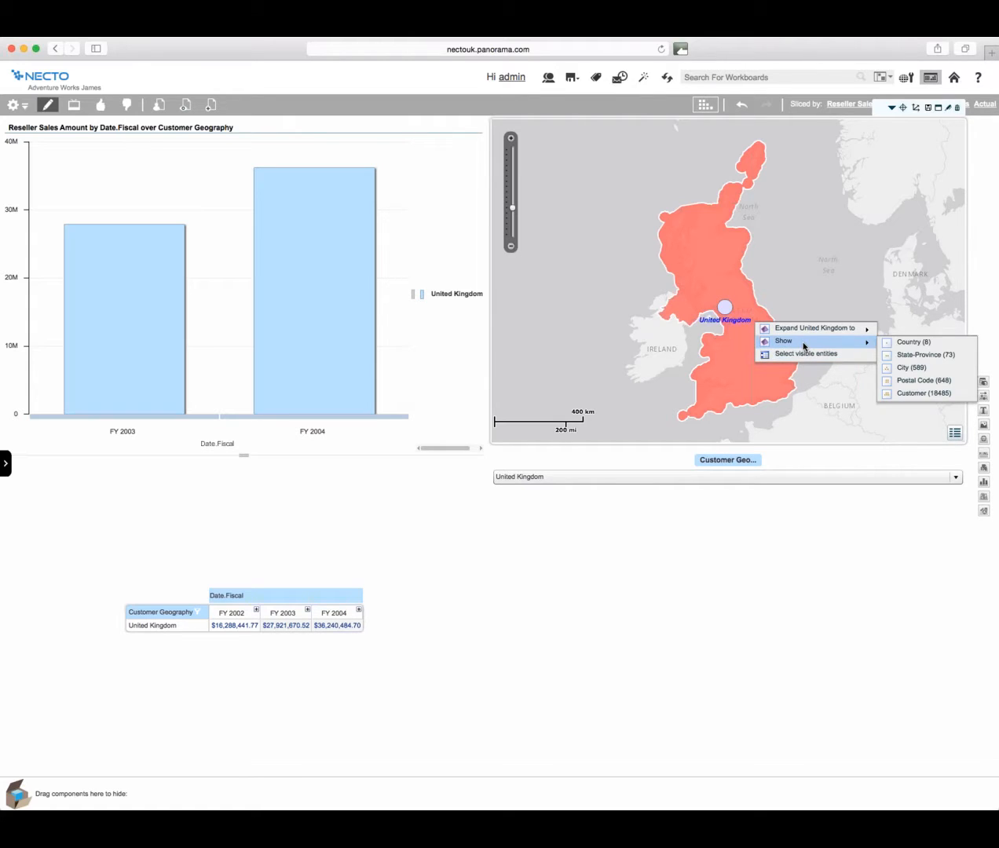
click(565, 286)
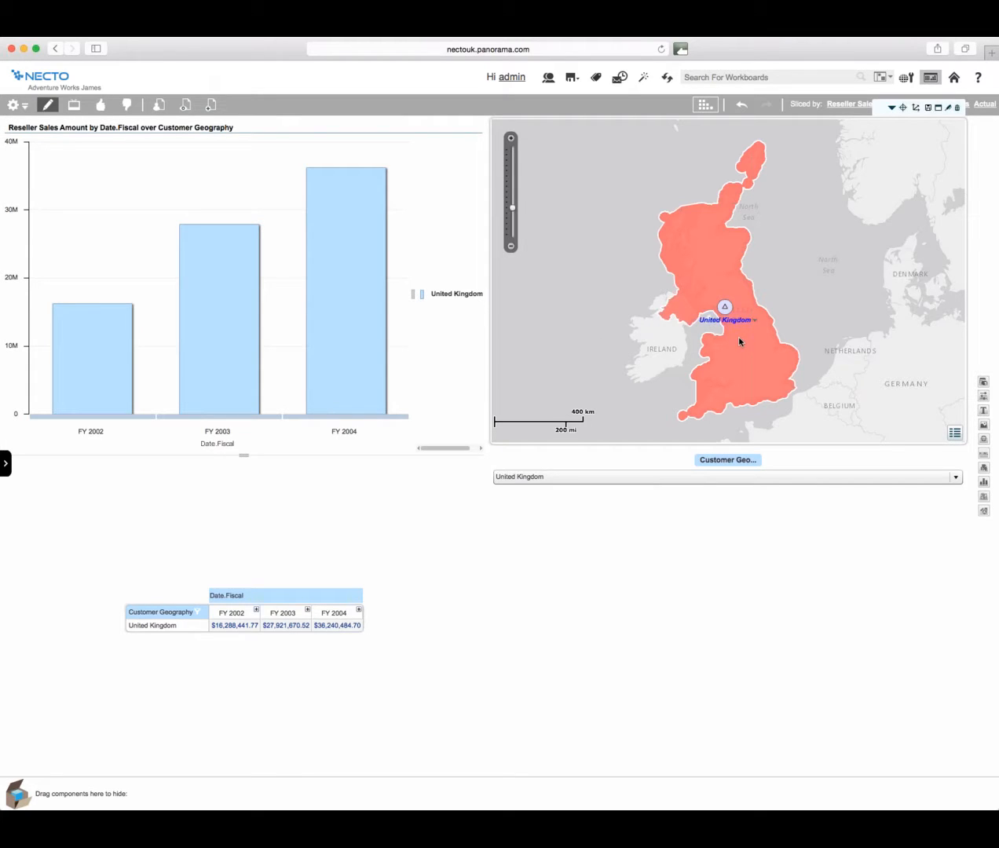
mouse_move(739, 340)
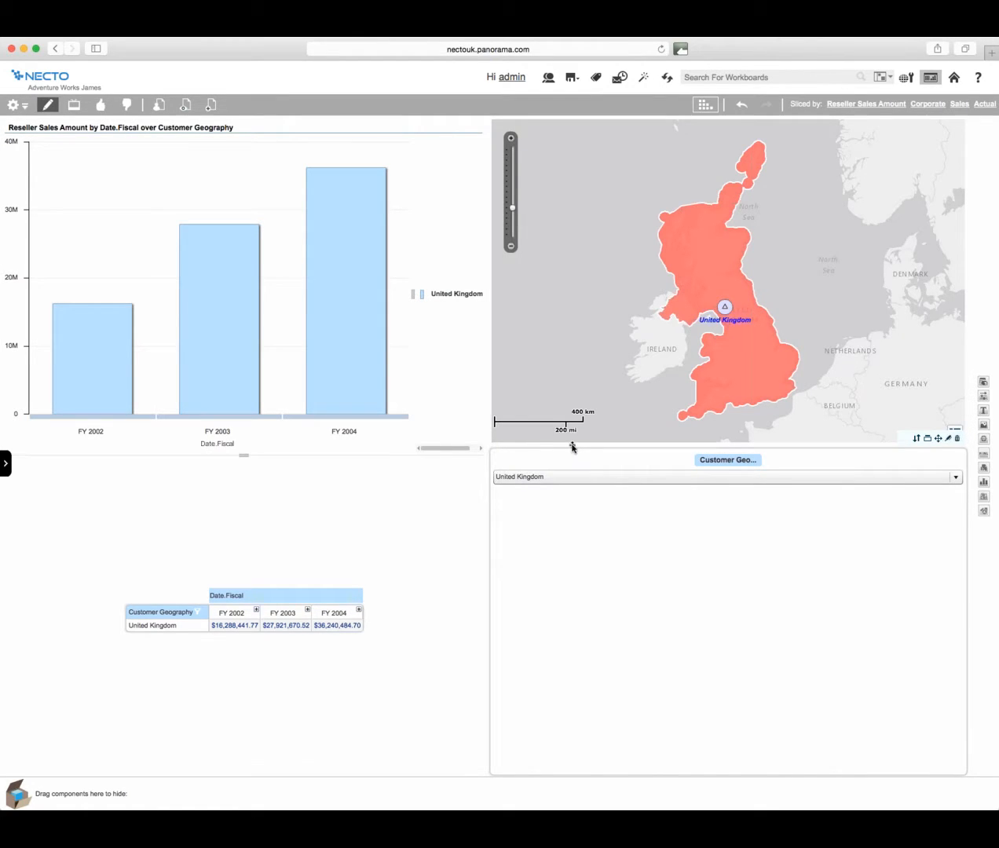
Enlarge the map by shrinking the navigation component beneath it, and hide that component's title.
mouse_move(572, 448)
drag(572, 447, 594, 621)
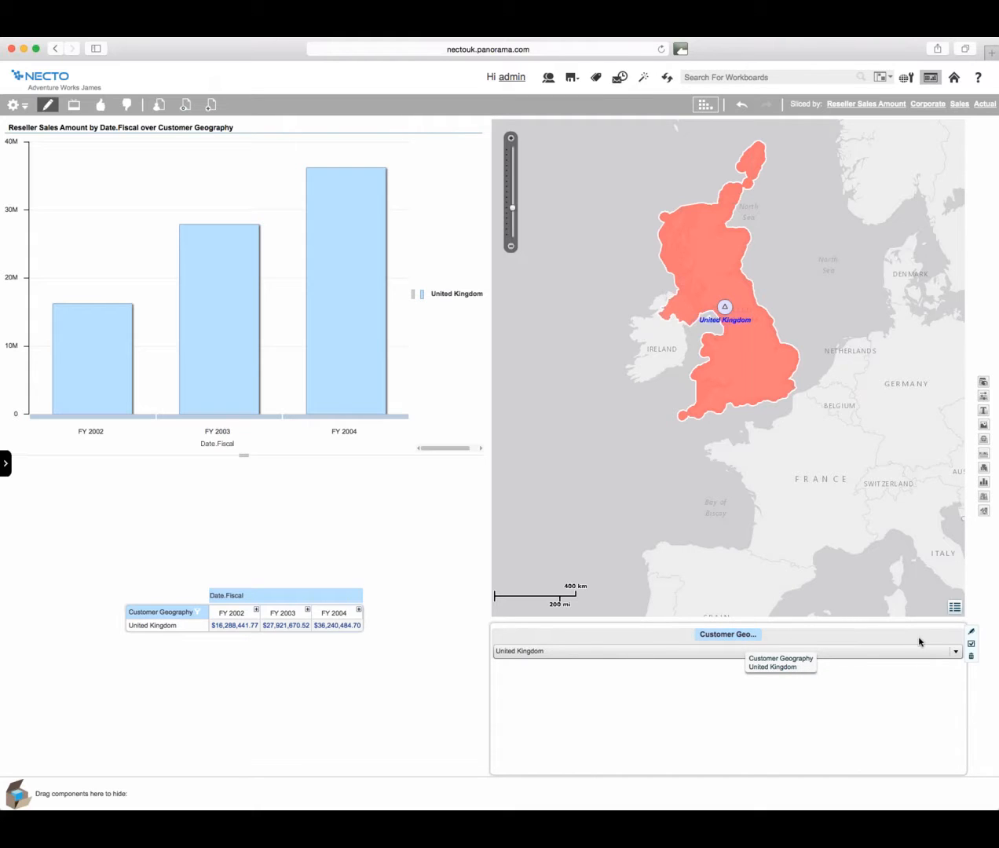
mouse_move(904, 628)
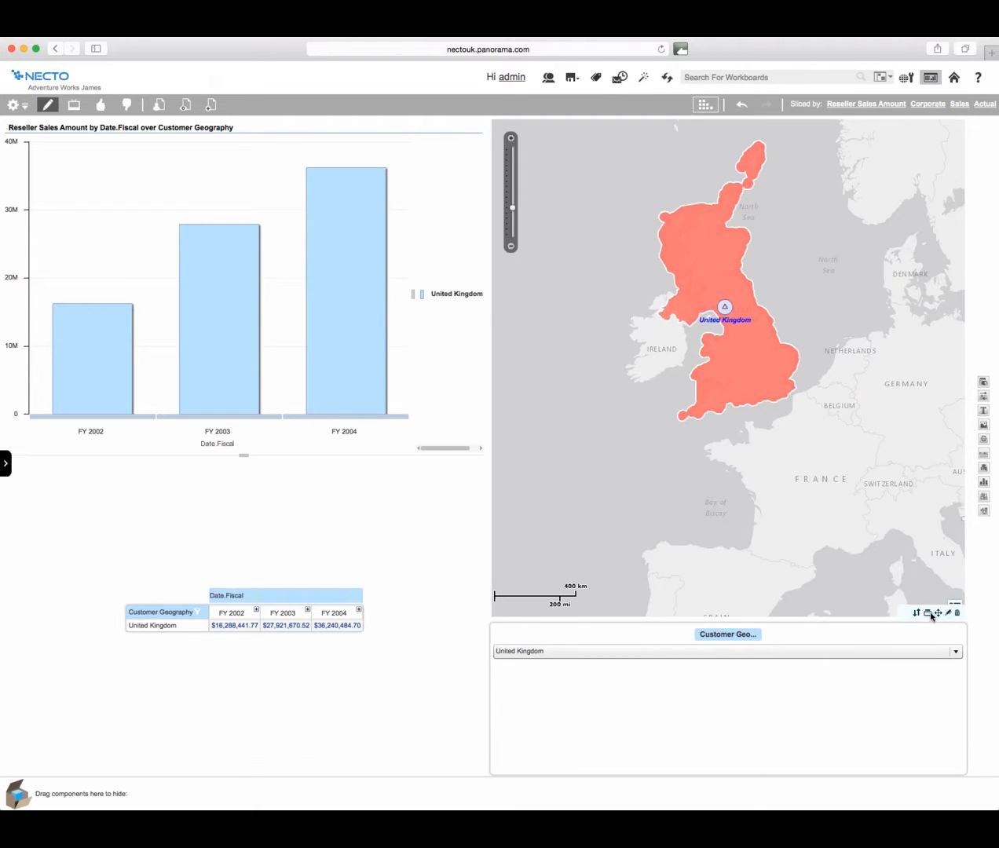
click(929, 614)
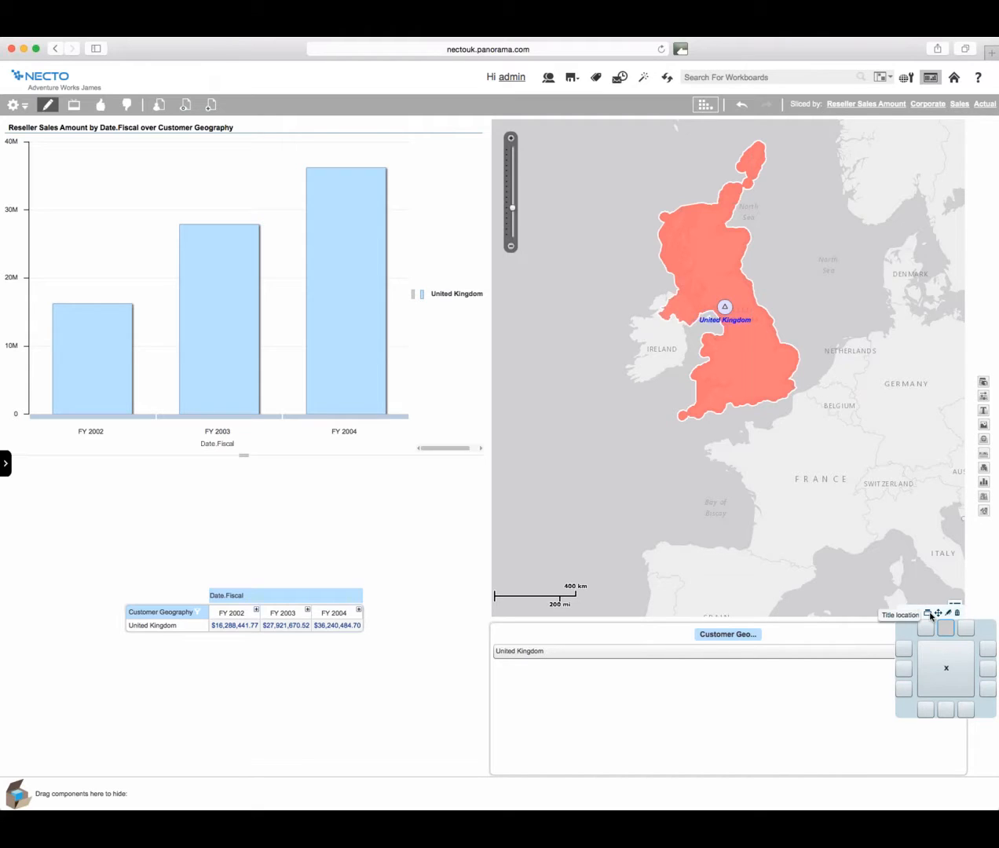
click(947, 665)
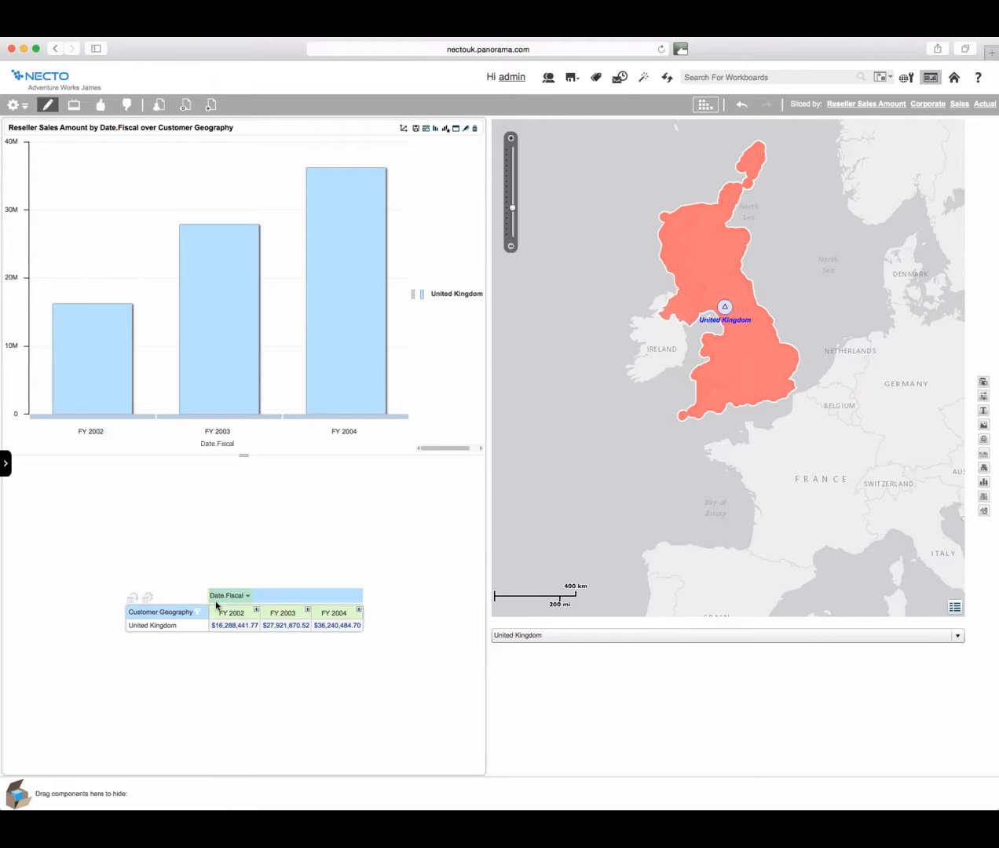
Expand FY 2002 in the table into its fiscal semesters and collapse it again.
click(257, 611)
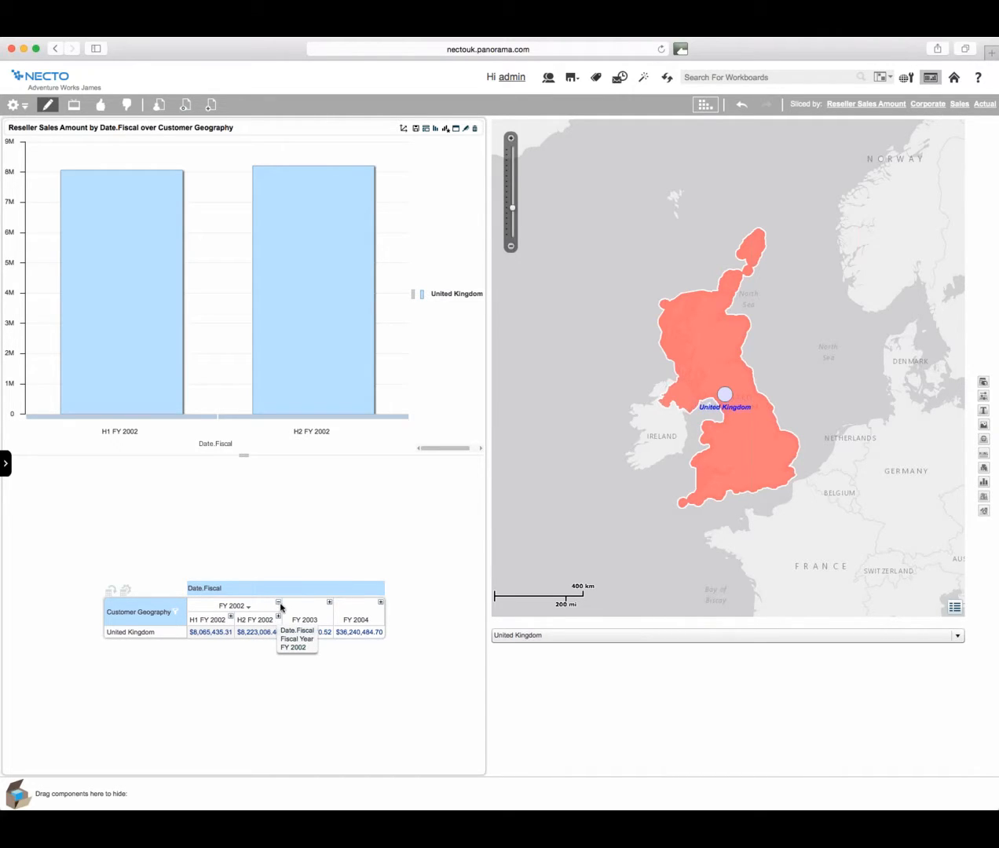
click(279, 604)
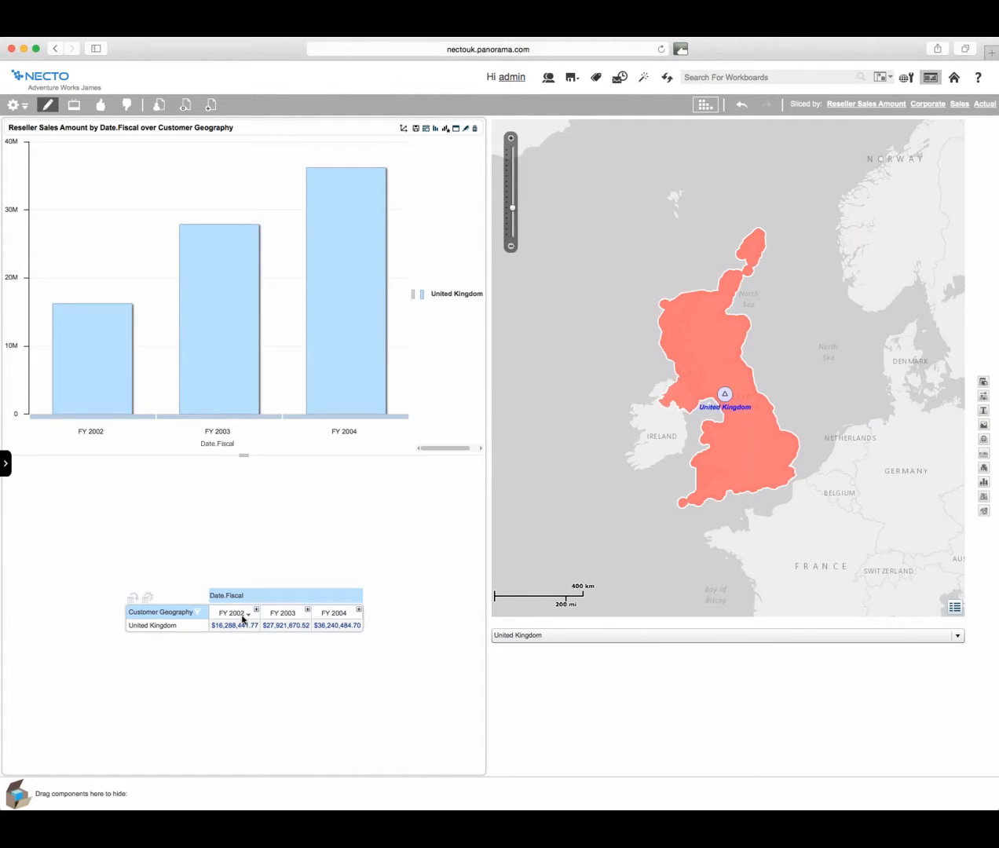
Expand FY 2002 in the table to the Fiscal Quarter level.
click(249, 616)
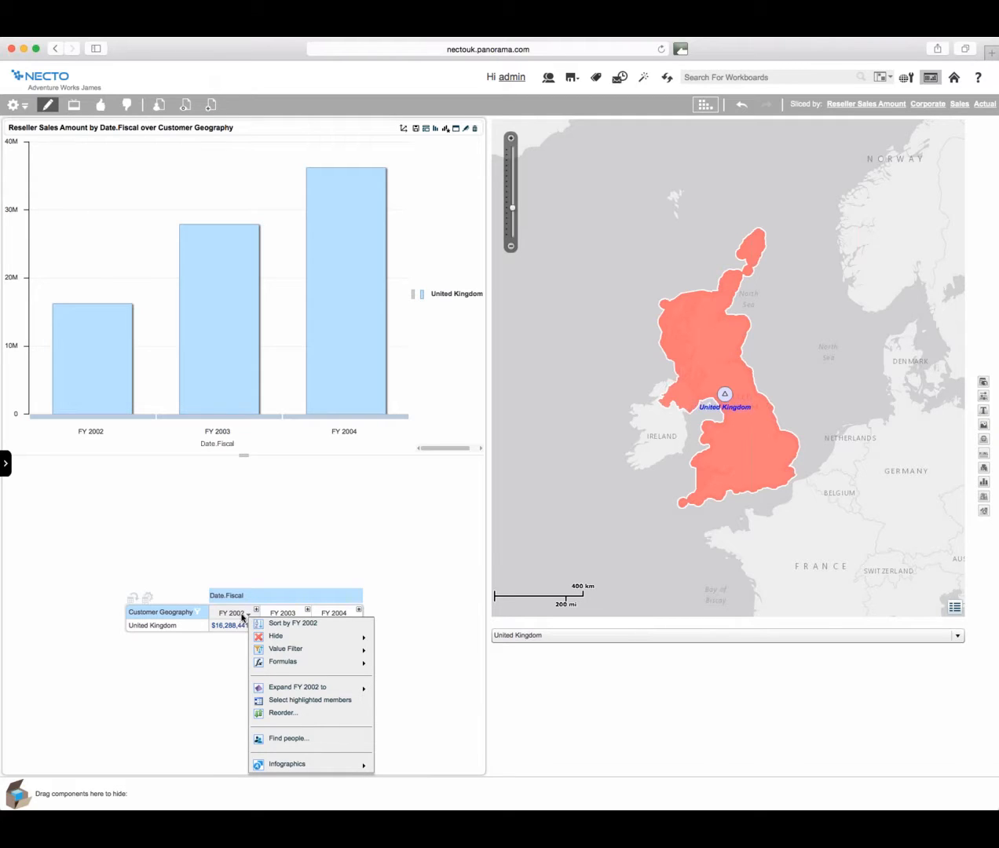
mouse_move(284, 691)
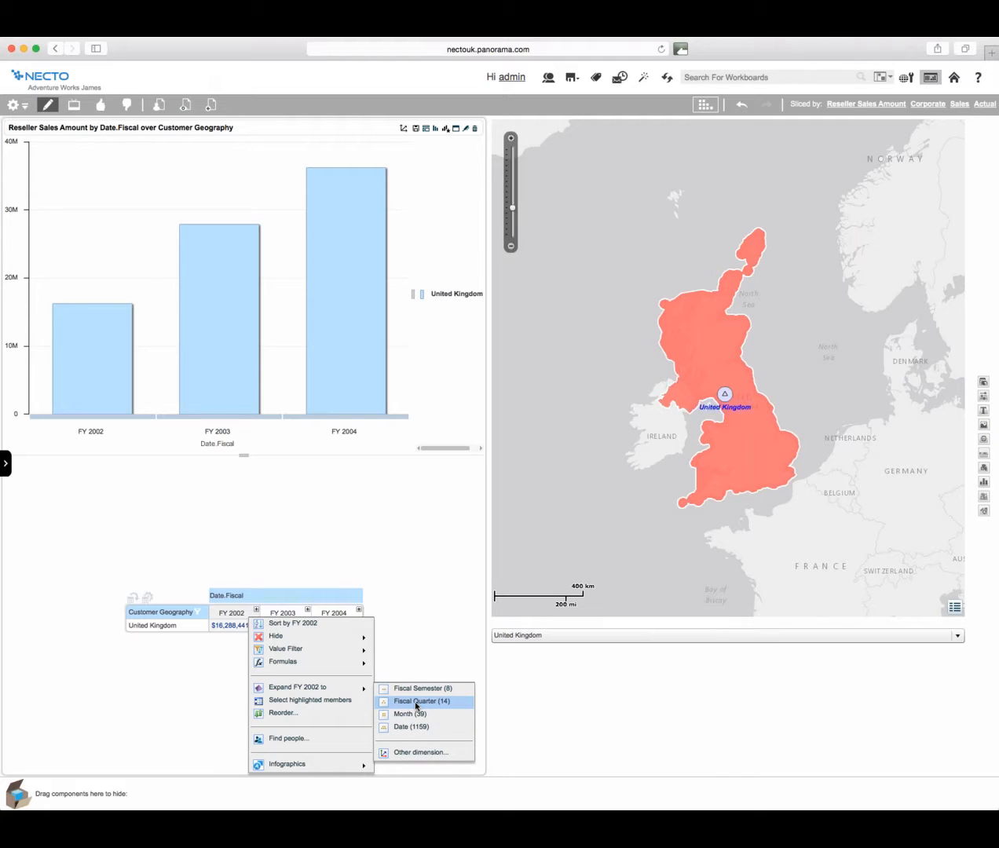
click(415, 702)
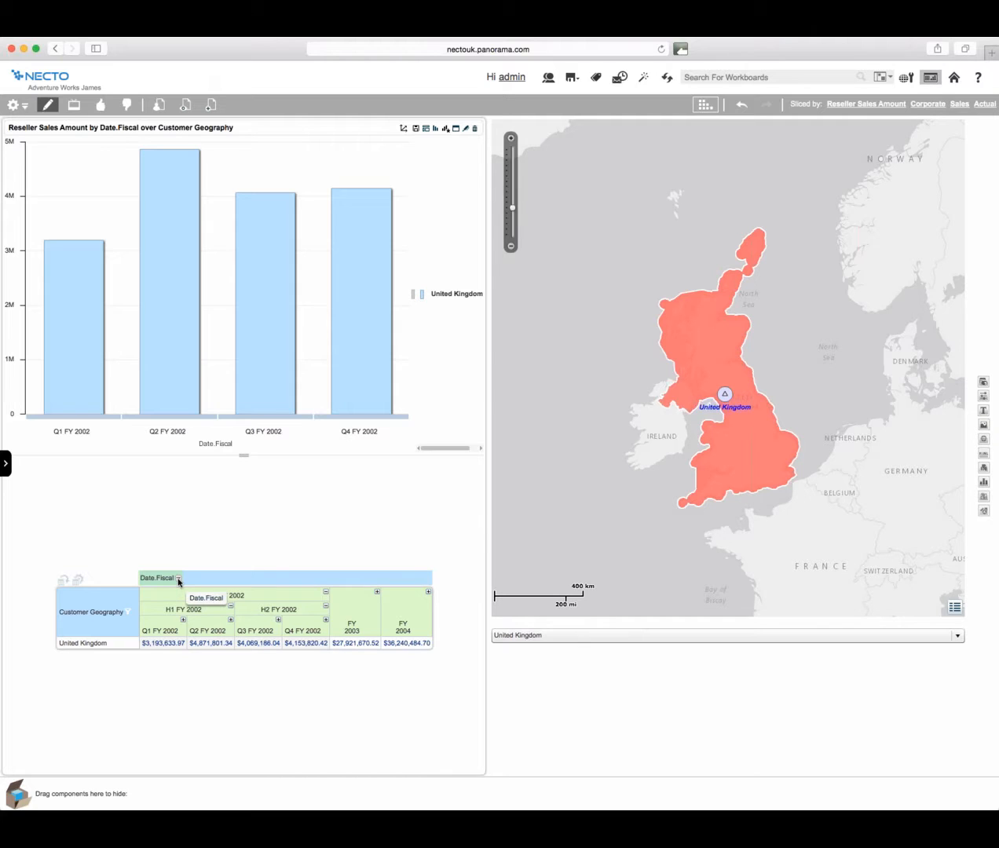
Show Date.Fiscal at the Fiscal Quarter level across all fiscal years in the table.
click(179, 579)
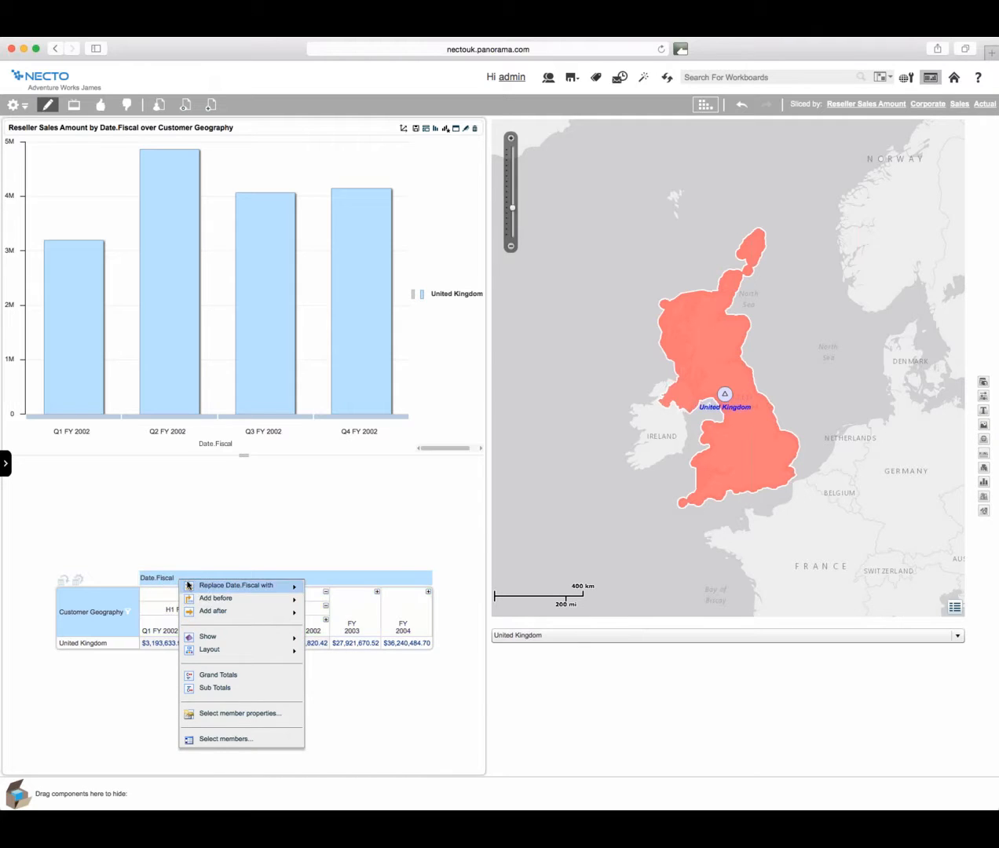
mouse_move(222, 642)
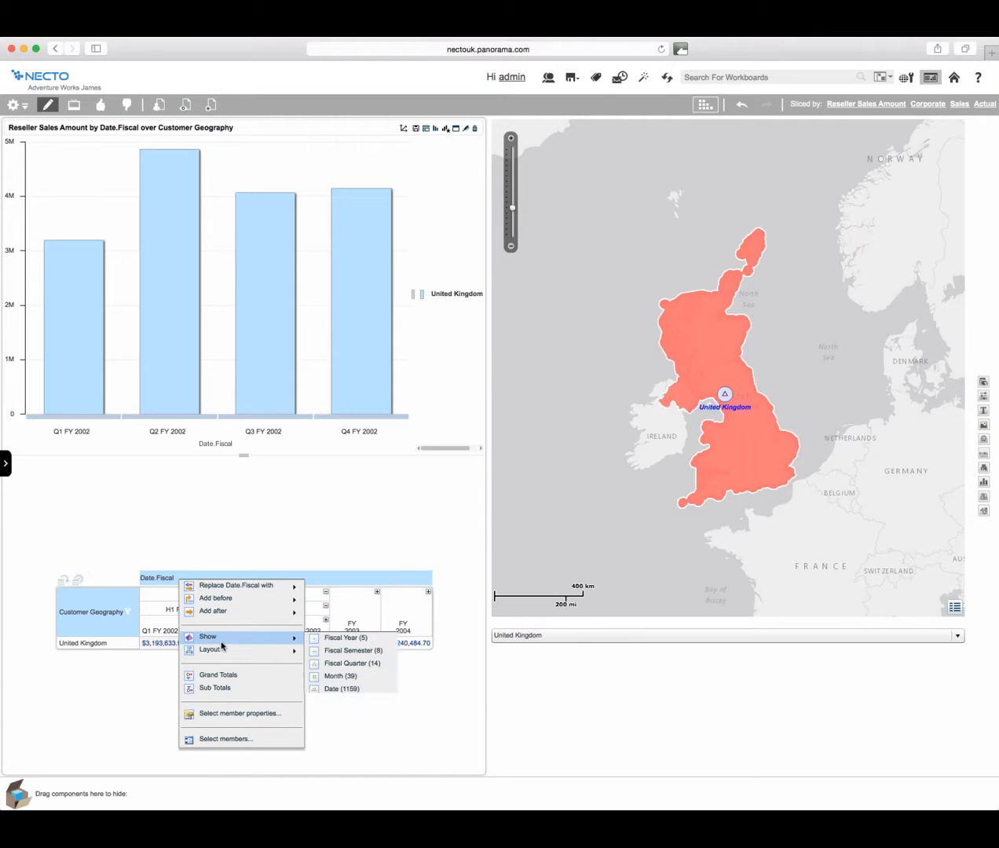
click(352, 664)
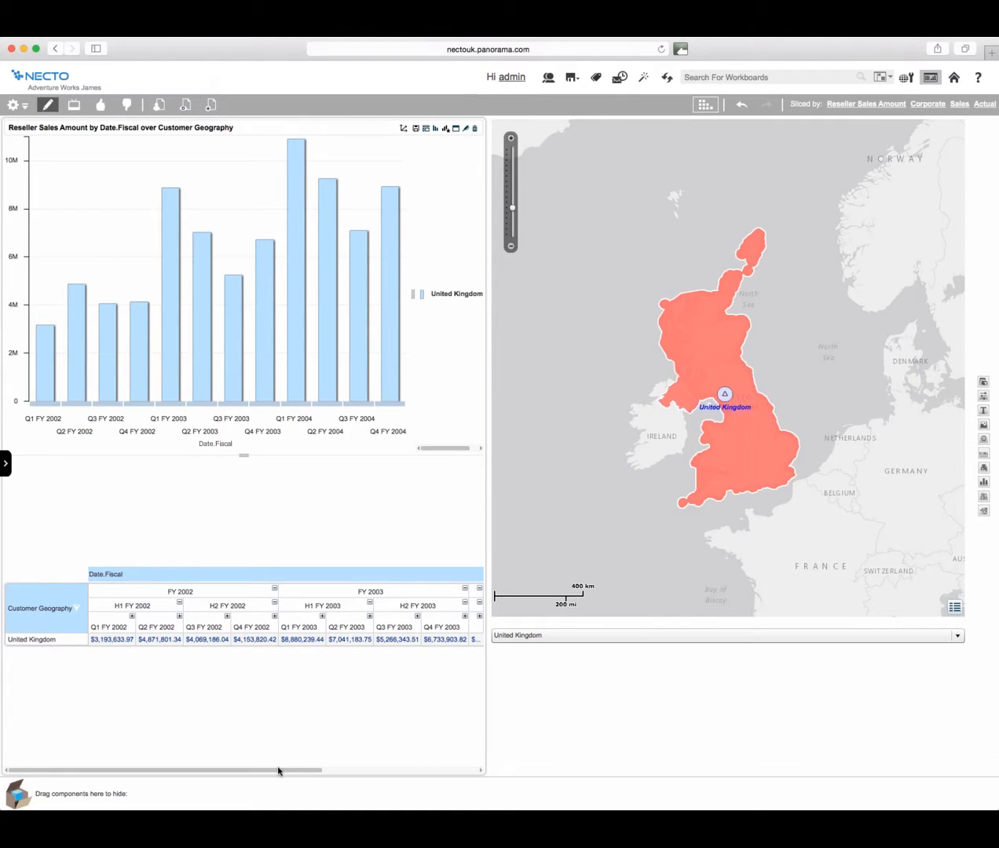
drag(279, 772, 240, 767)
Undo the Fiscal Quarter display and the earlier FY 2002 expansion.
click(739, 107)
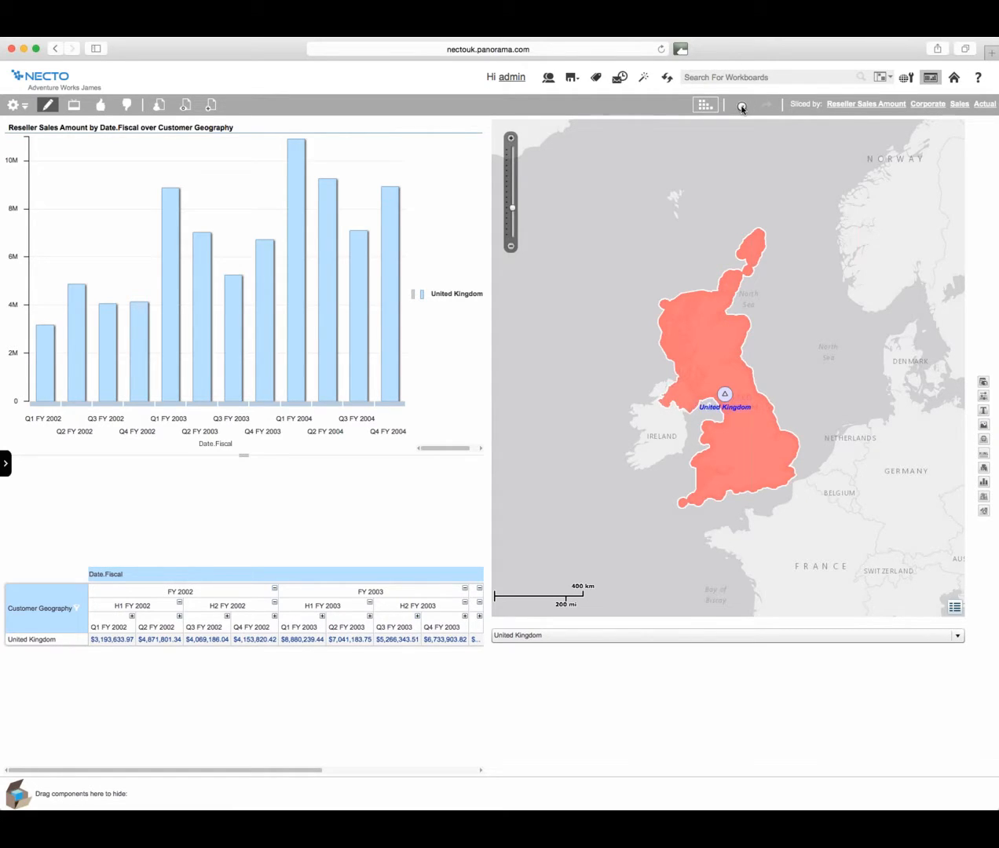
click(741, 107)
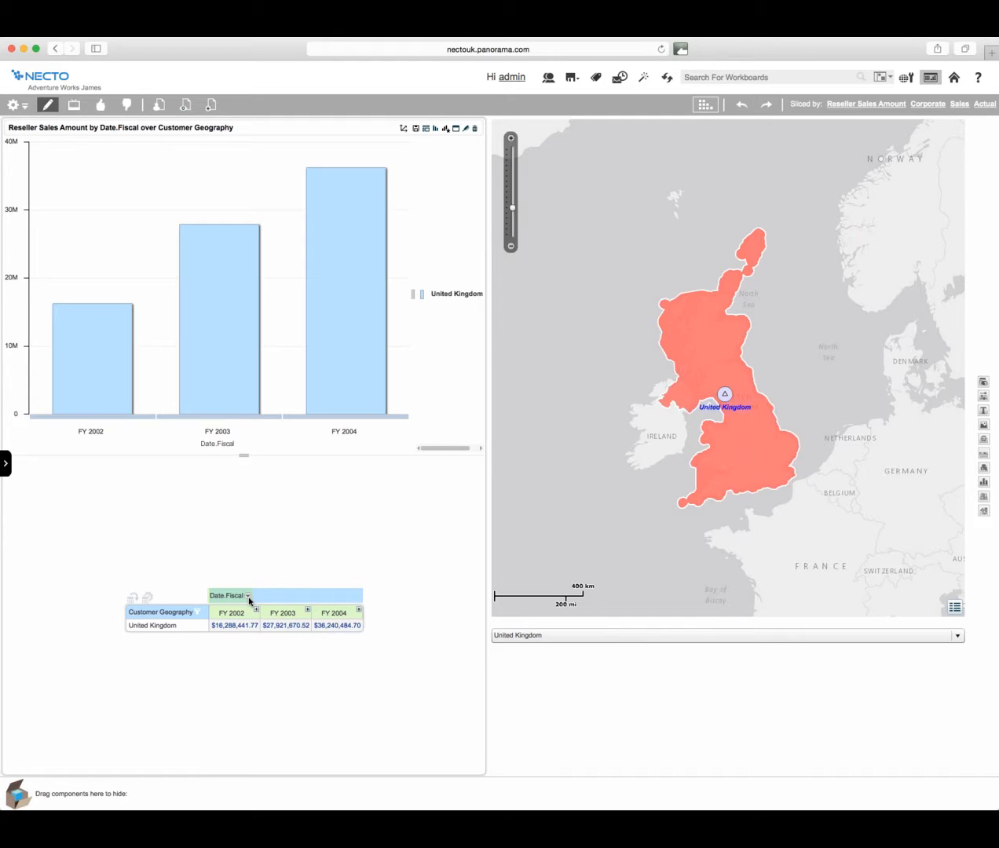
Replace the Date.Fiscal dimension with Source Currency in the table columns, and undo the replacement.
click(248, 598)
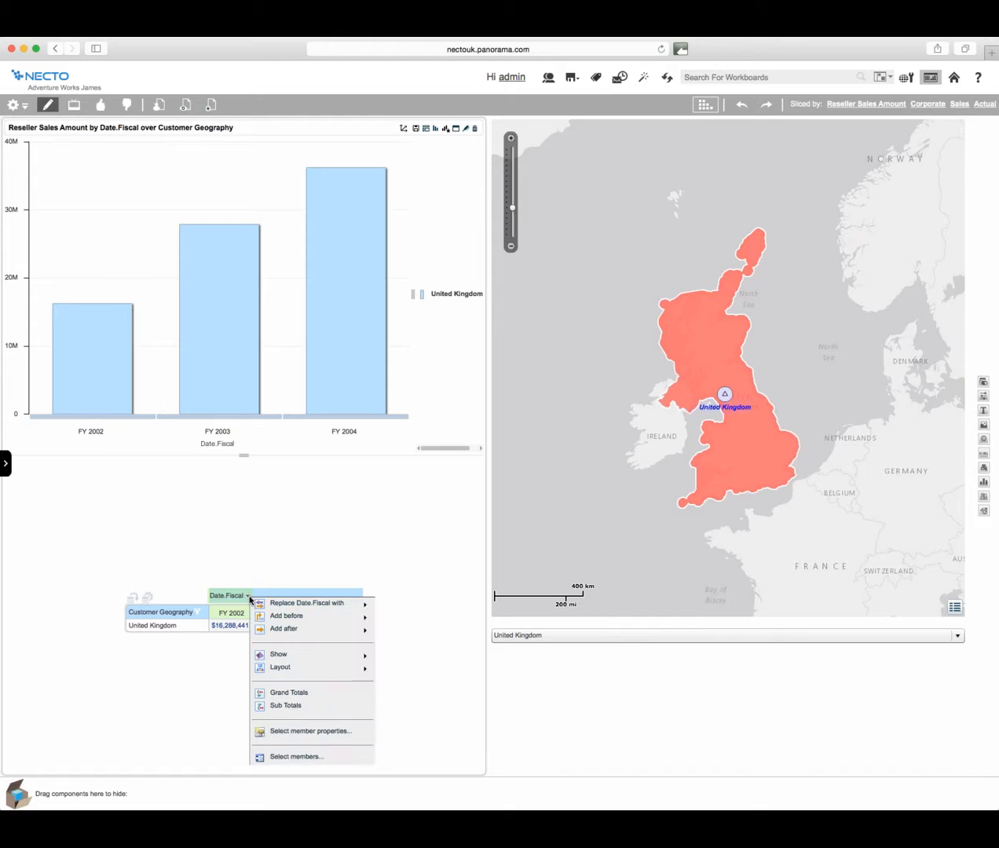
mouse_move(307, 610)
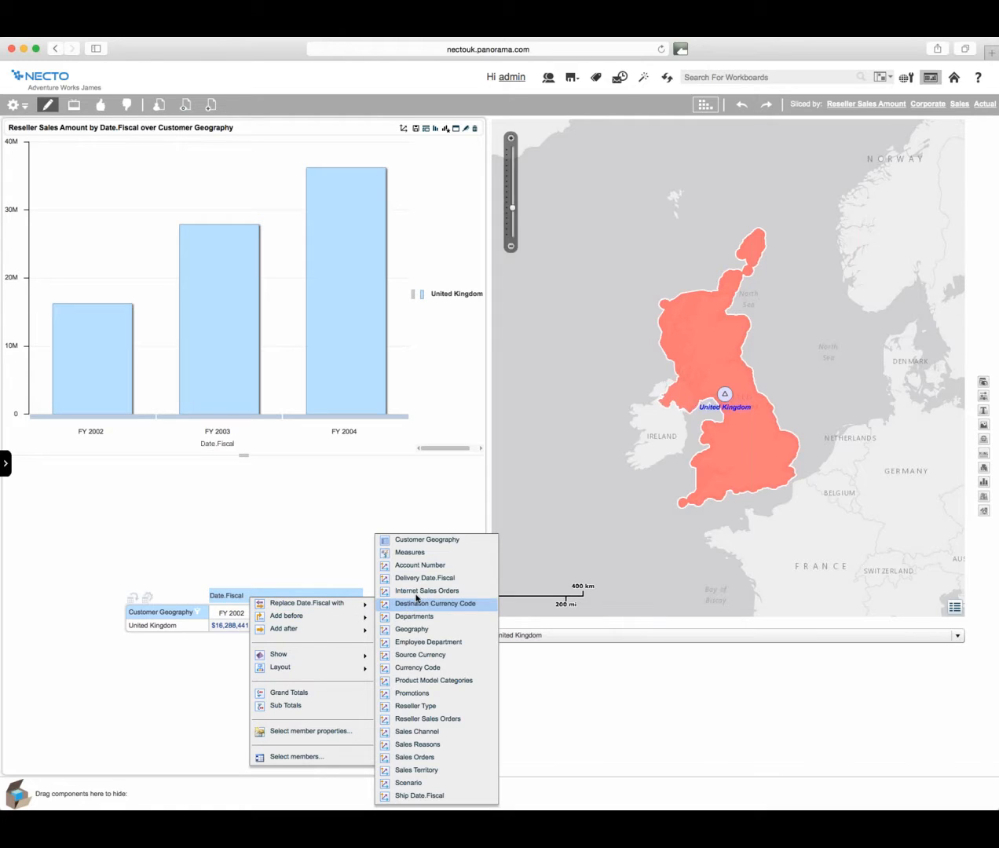
click(430, 659)
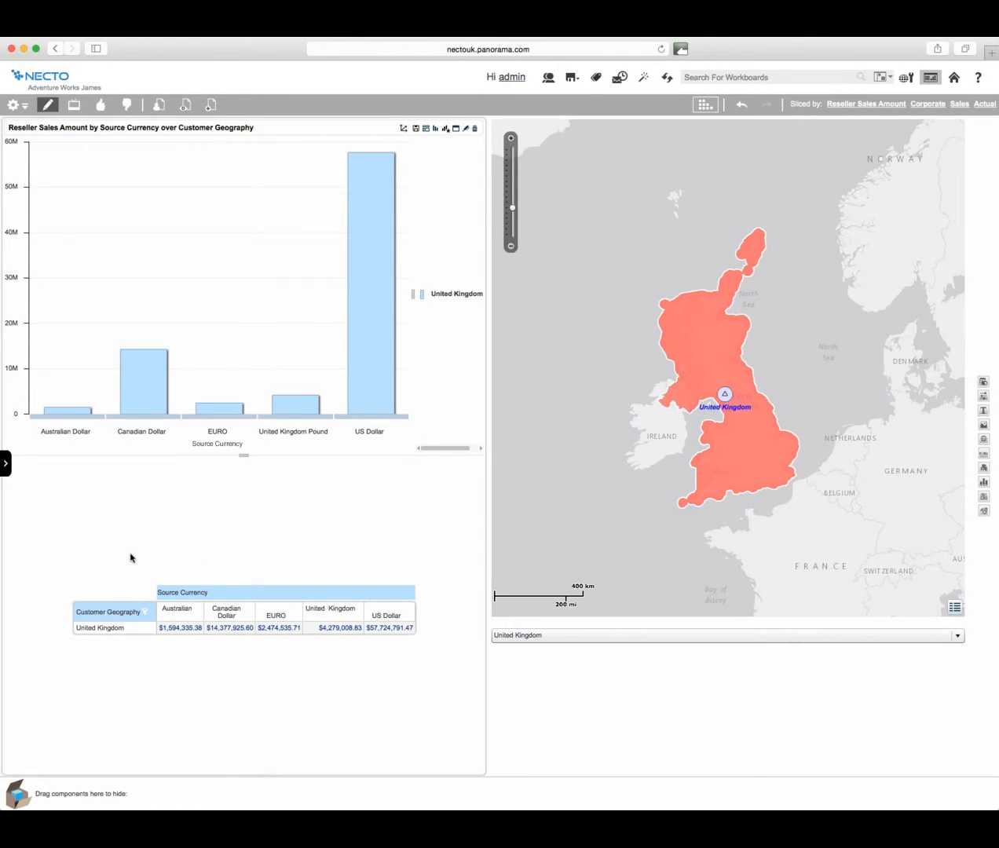
click(741, 105)
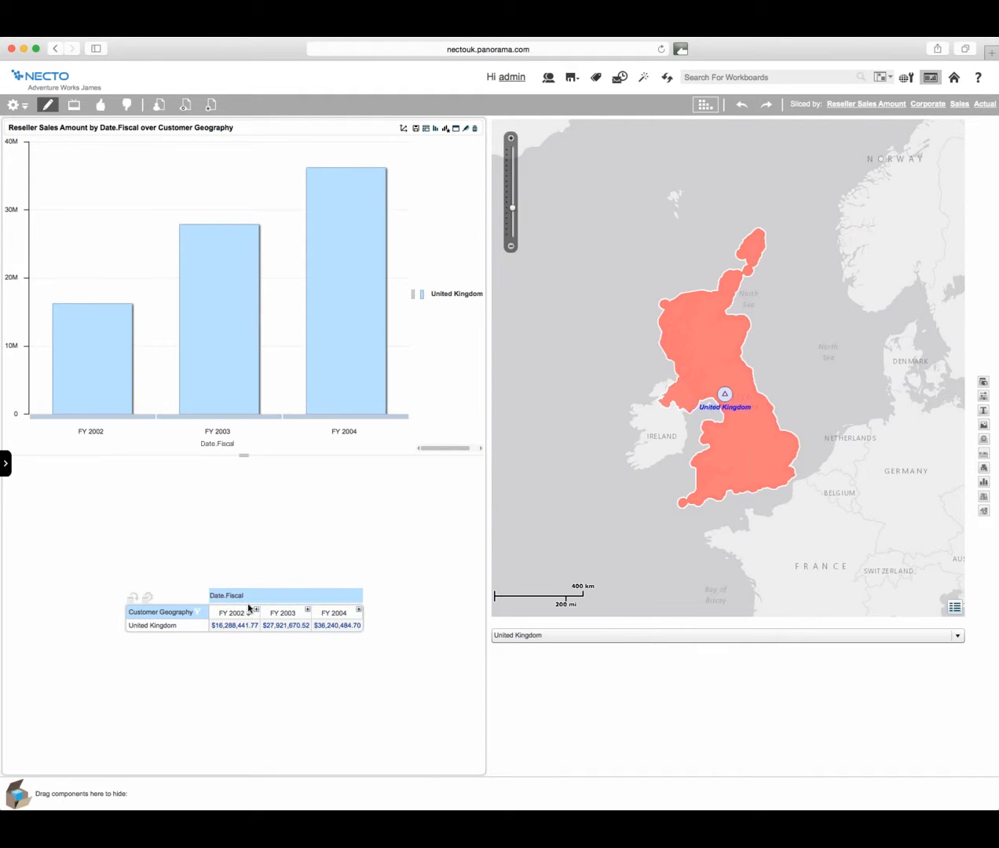
Add the Employee Department dimension before Date.Fiscal in the table columns.
click(248, 597)
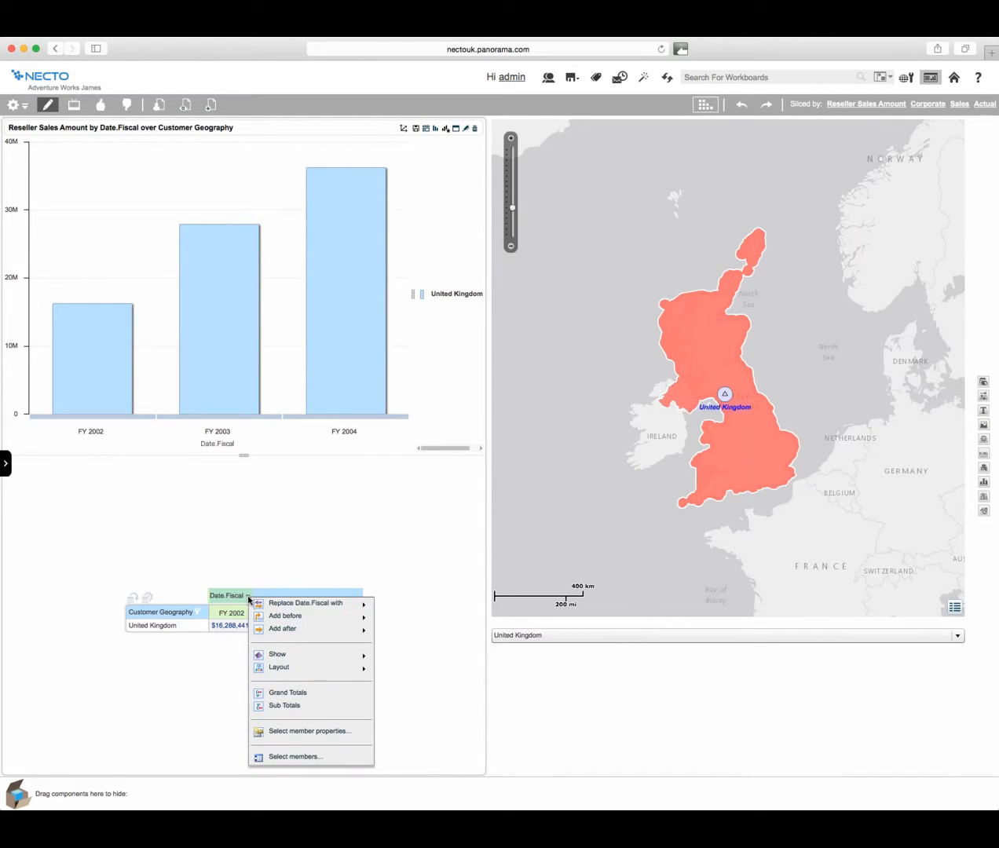
mouse_move(286, 618)
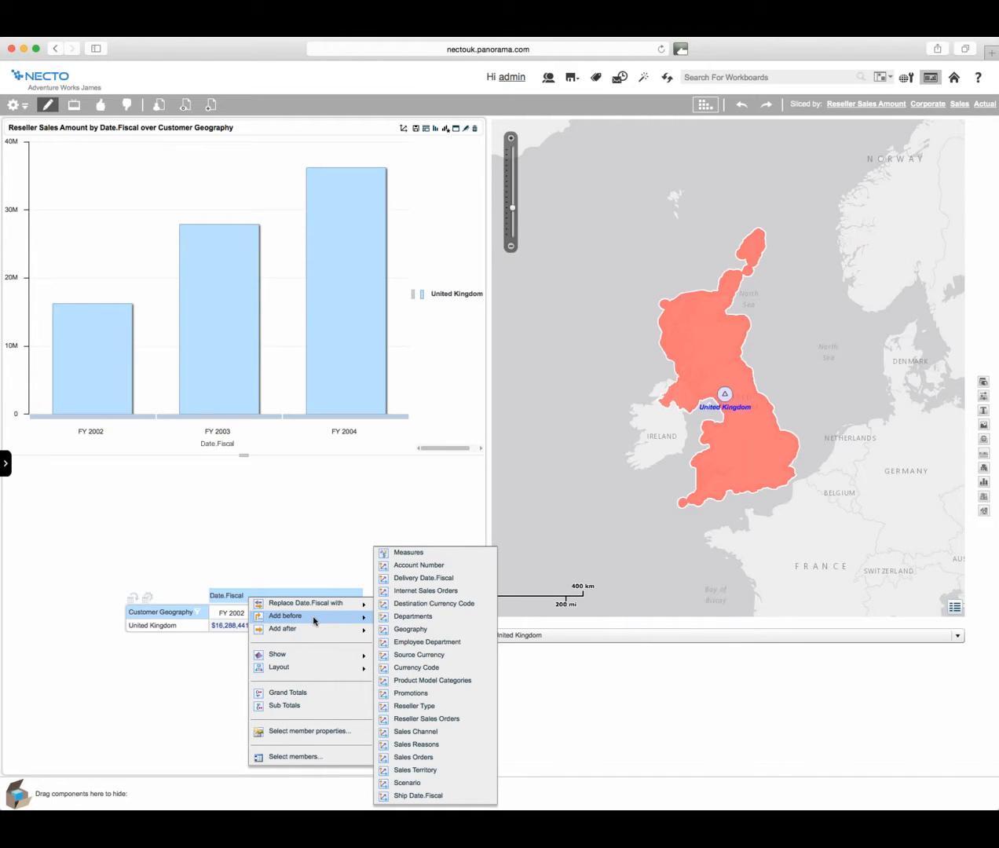
click(426, 642)
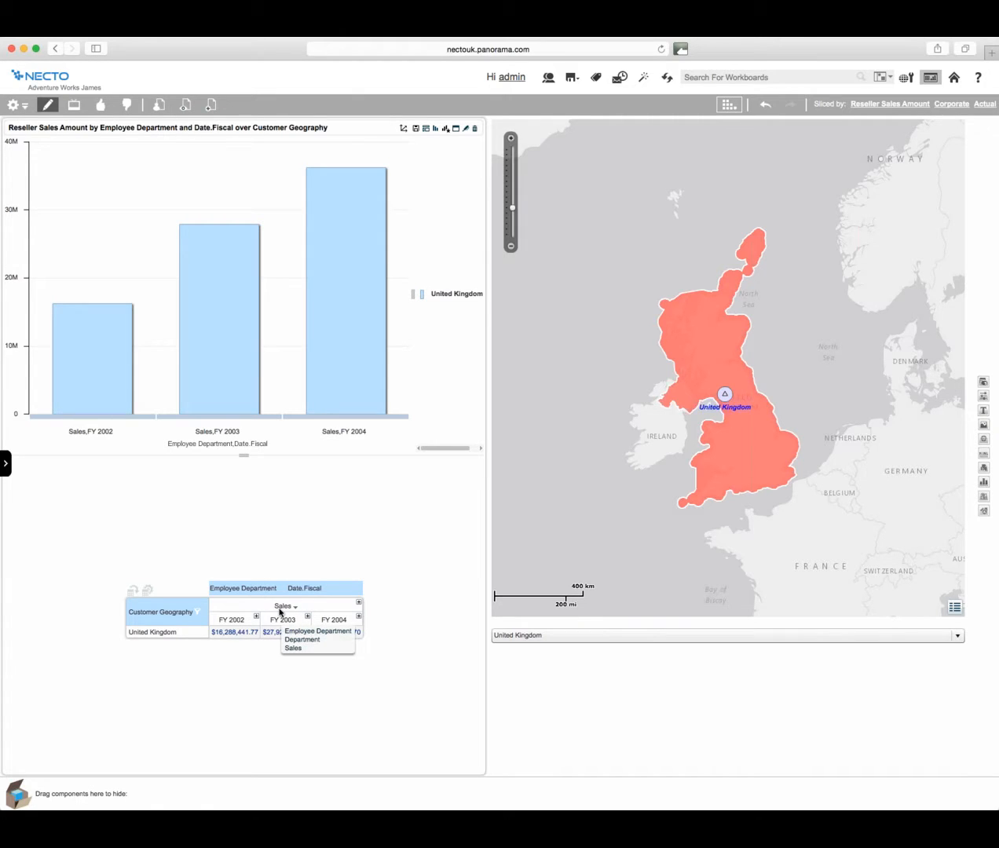
Expand the Sales department in the table, undo the expansion, and expand it again.
click(359, 603)
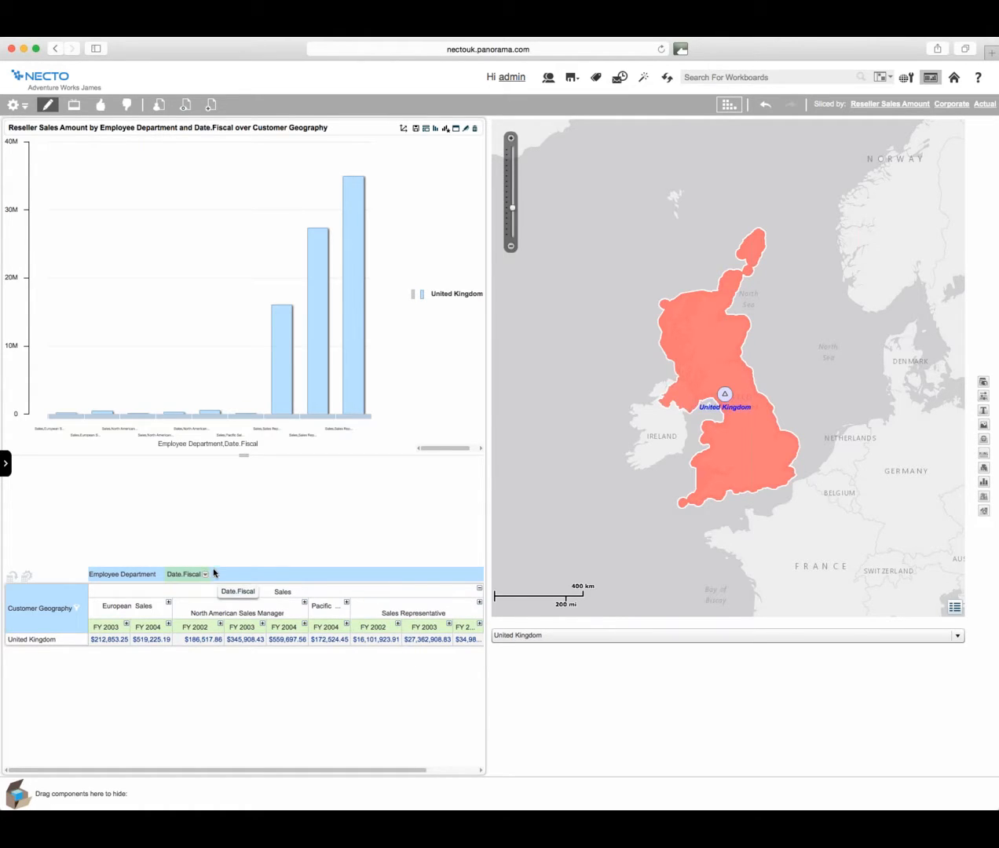
click(765, 106)
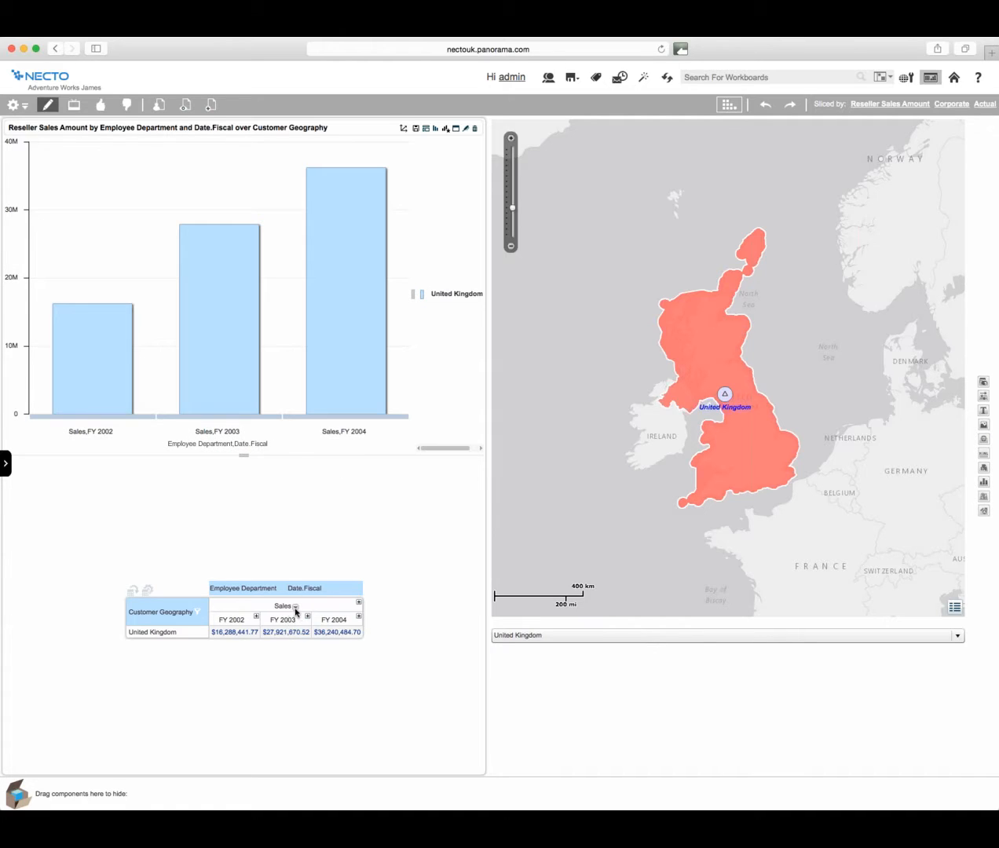
click(360, 602)
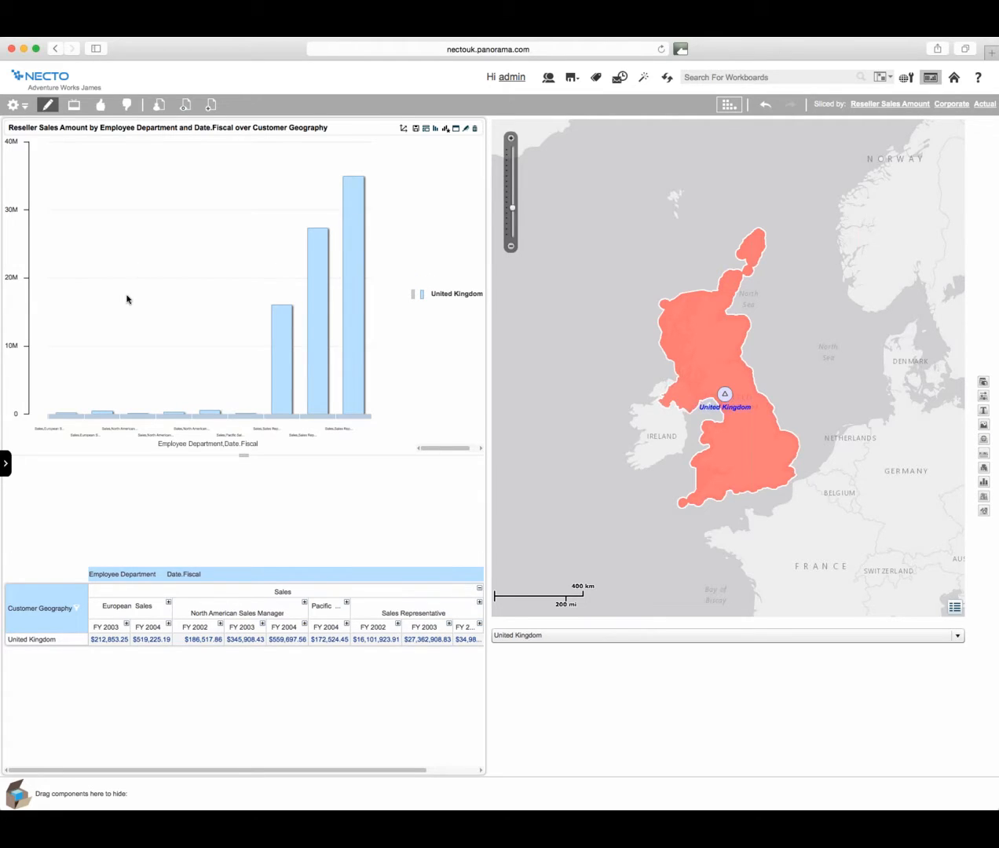
Maximise and restore the chart and table component, and review its export options.
click(456, 129)
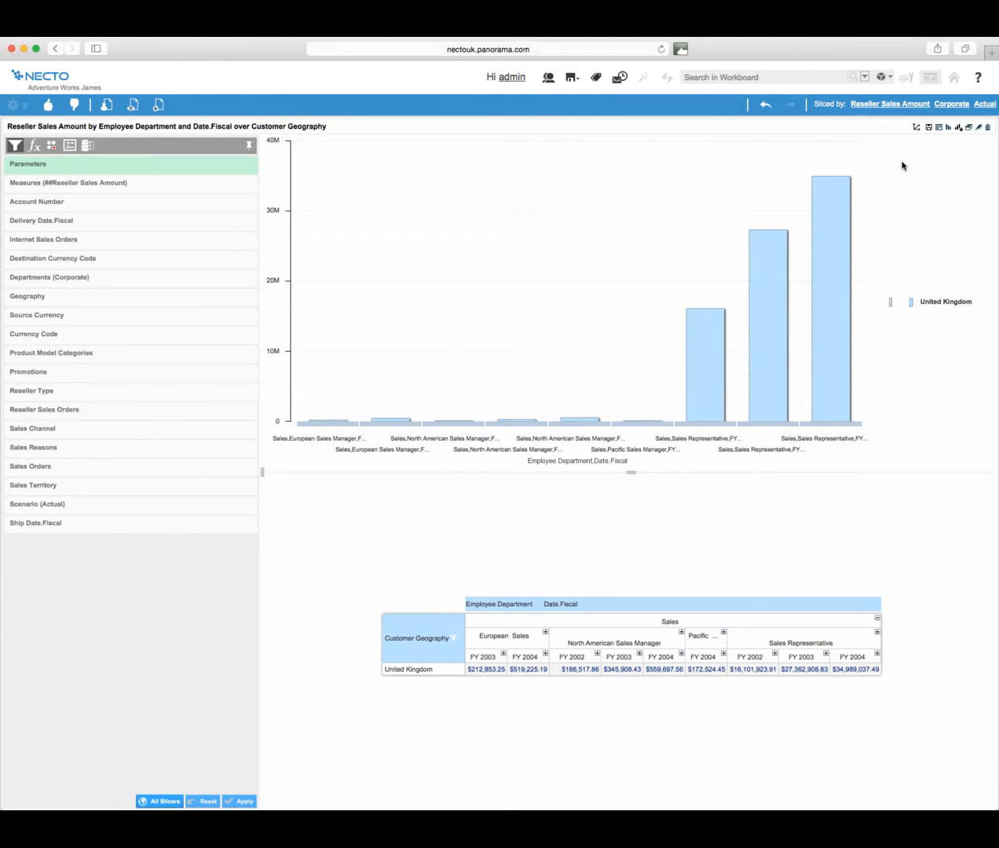
click(971, 129)
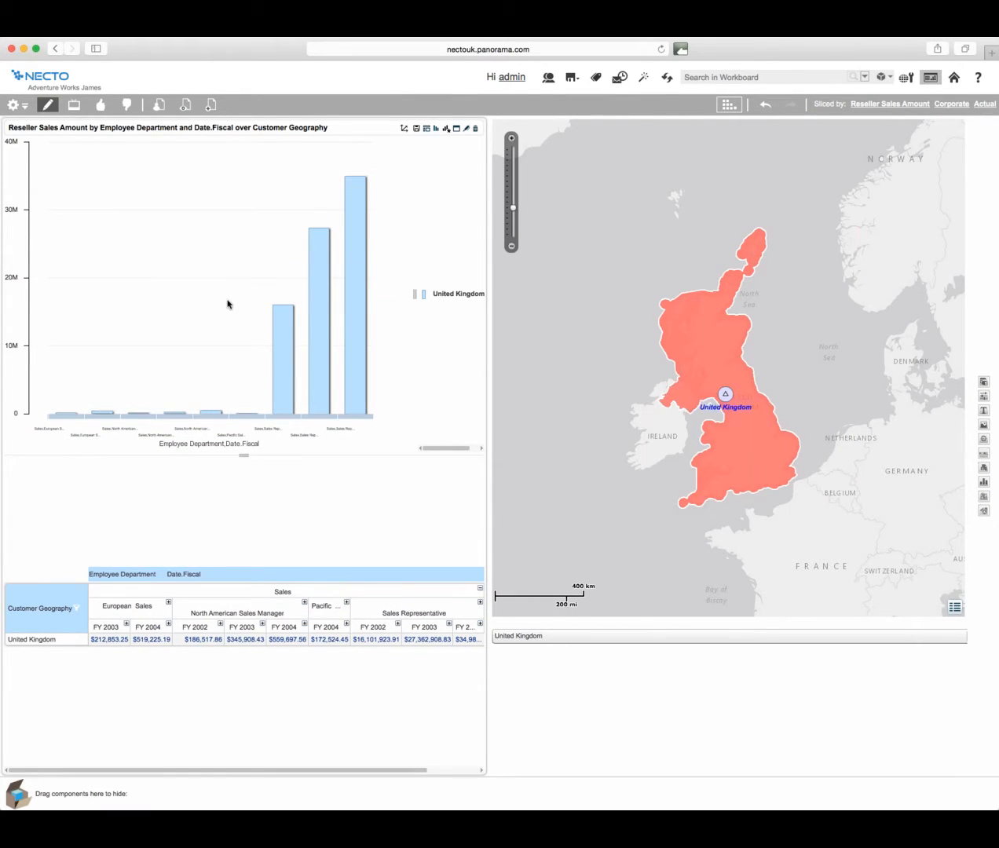
click(416, 130)
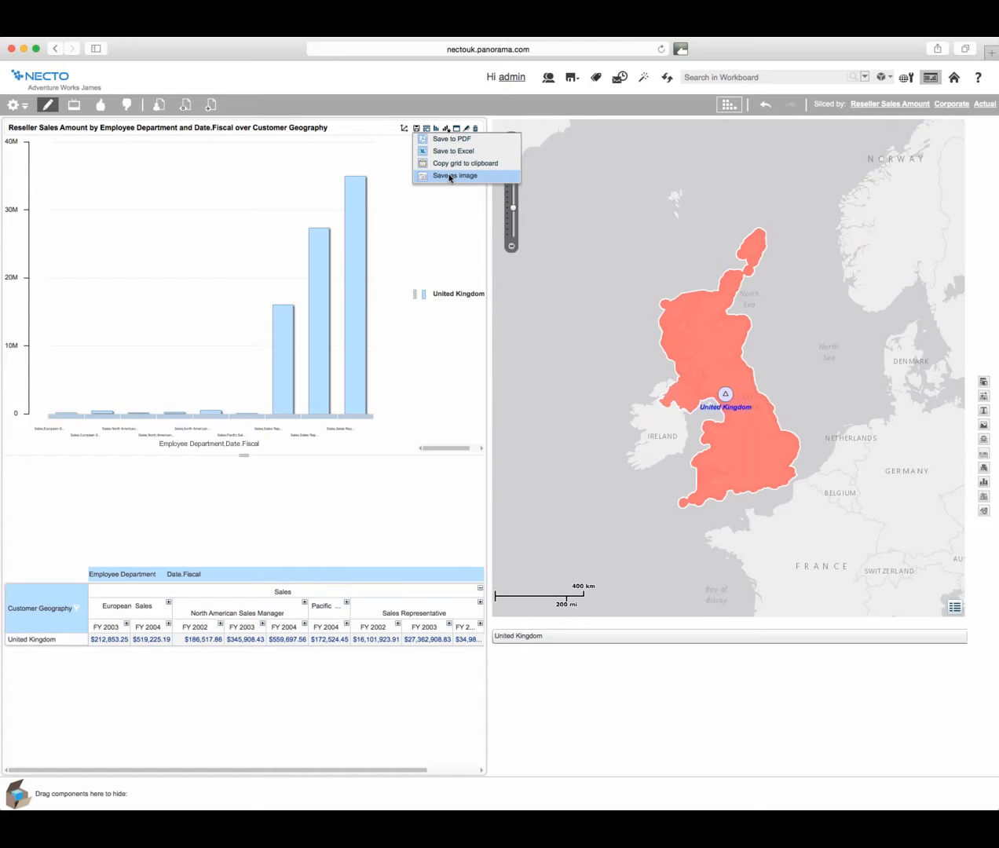
click(293, 171)
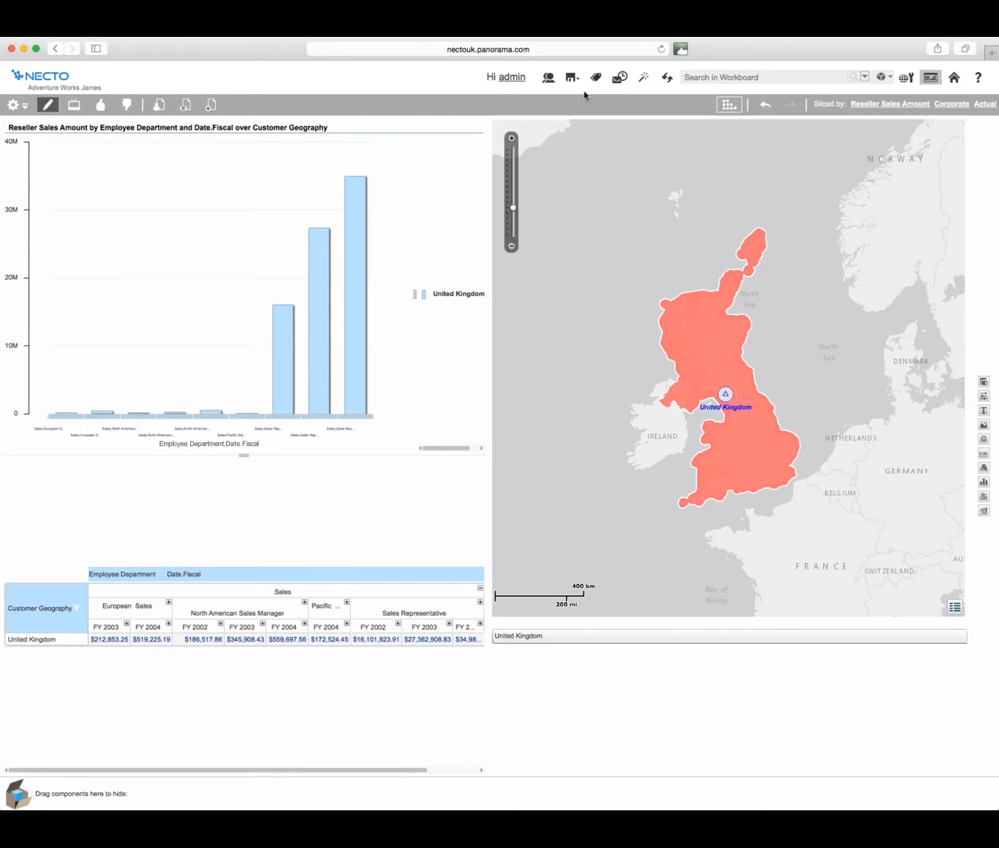
Undo the Sales expansion and the addition of Employee Department.
click(763, 108)
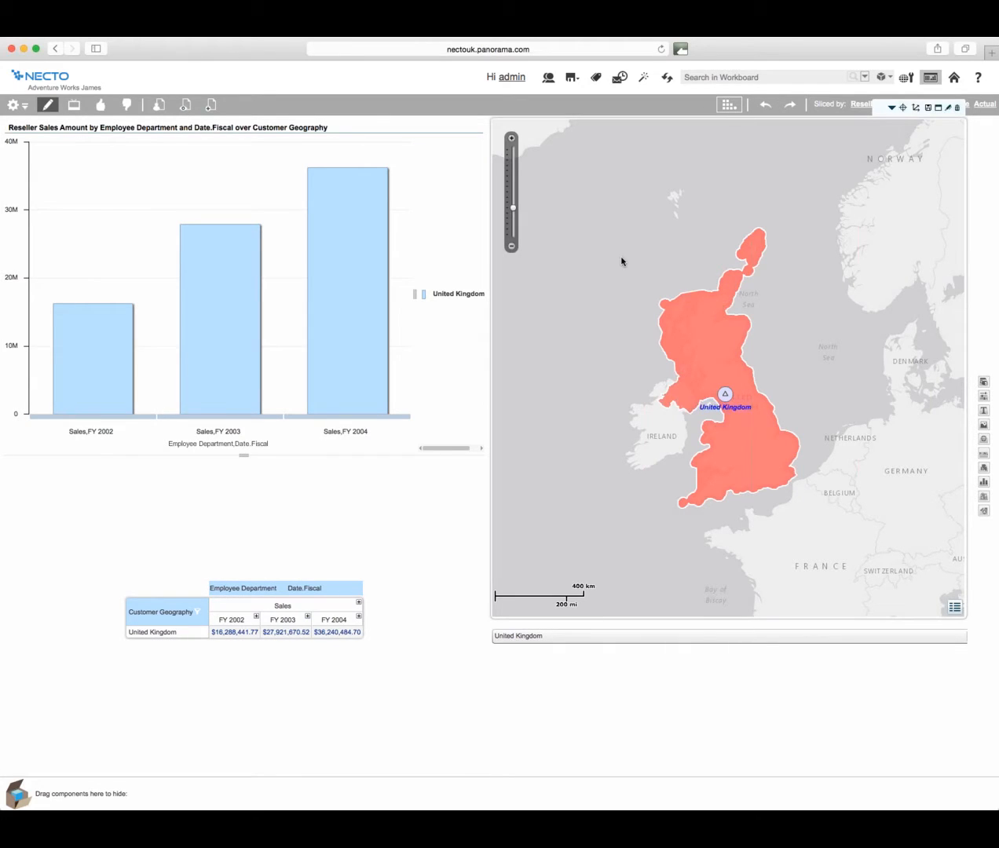
click(763, 104)
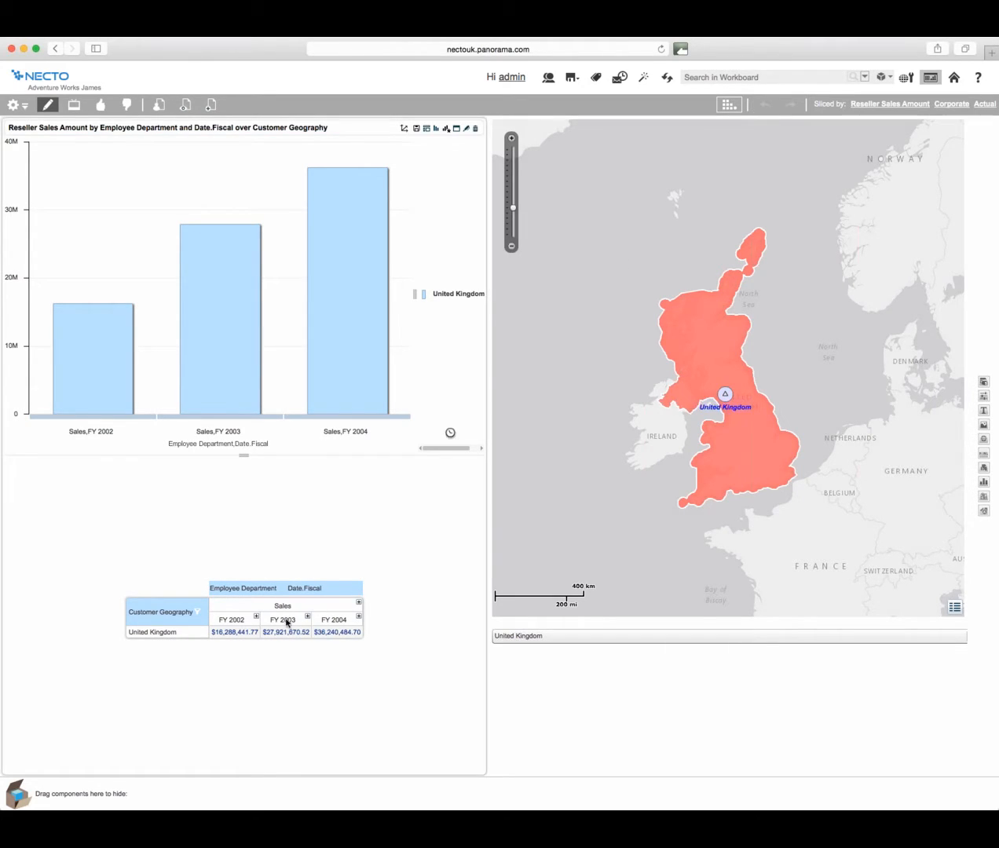
Review the Show and Layout options for Date.Fiscal and the dimension options for Customer Geography.
click(248, 596)
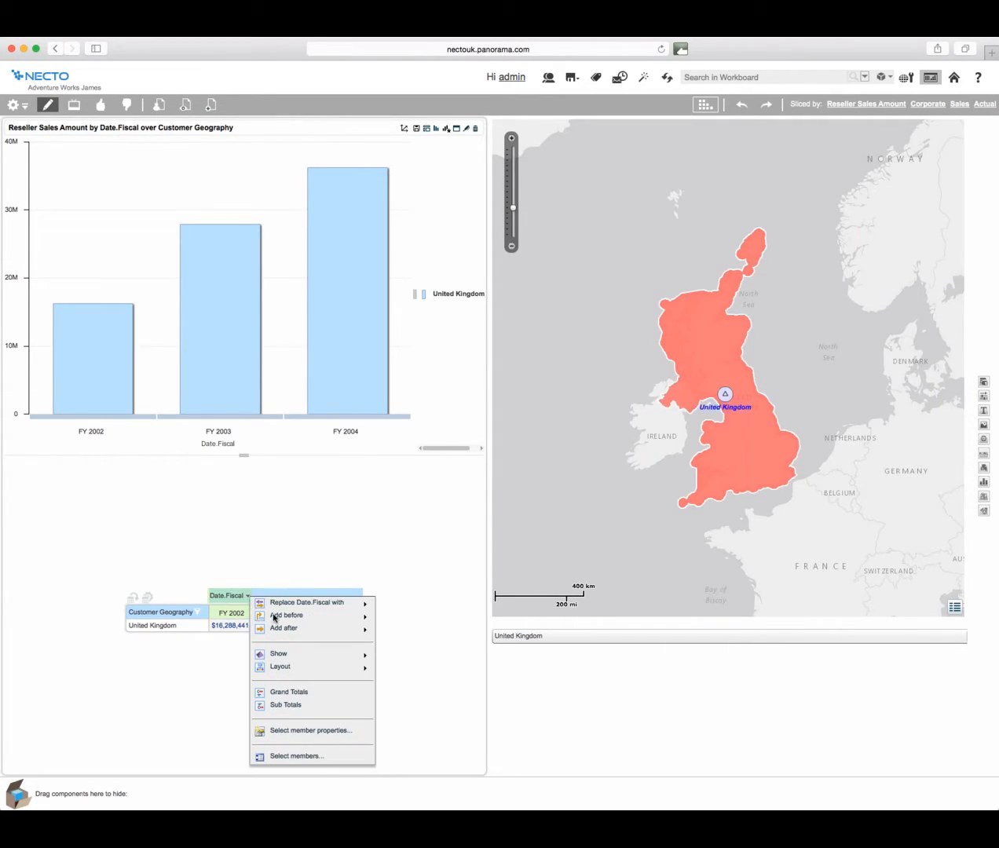
mouse_move(297, 656)
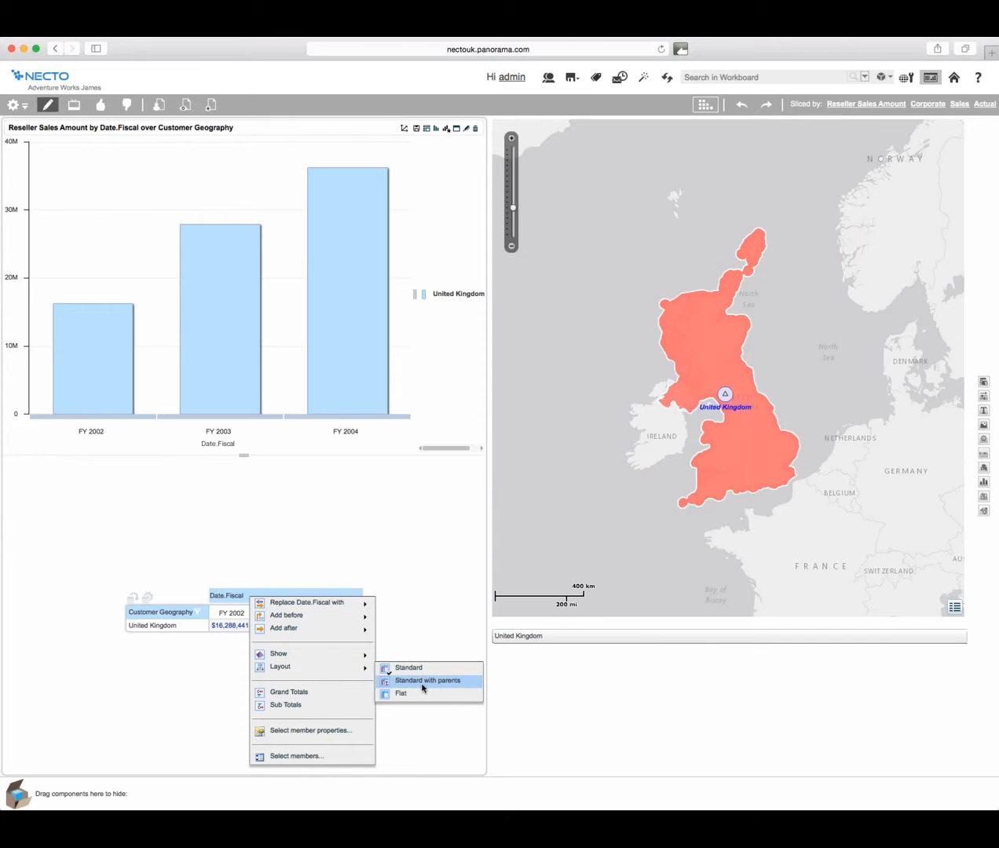
click(245, 680)
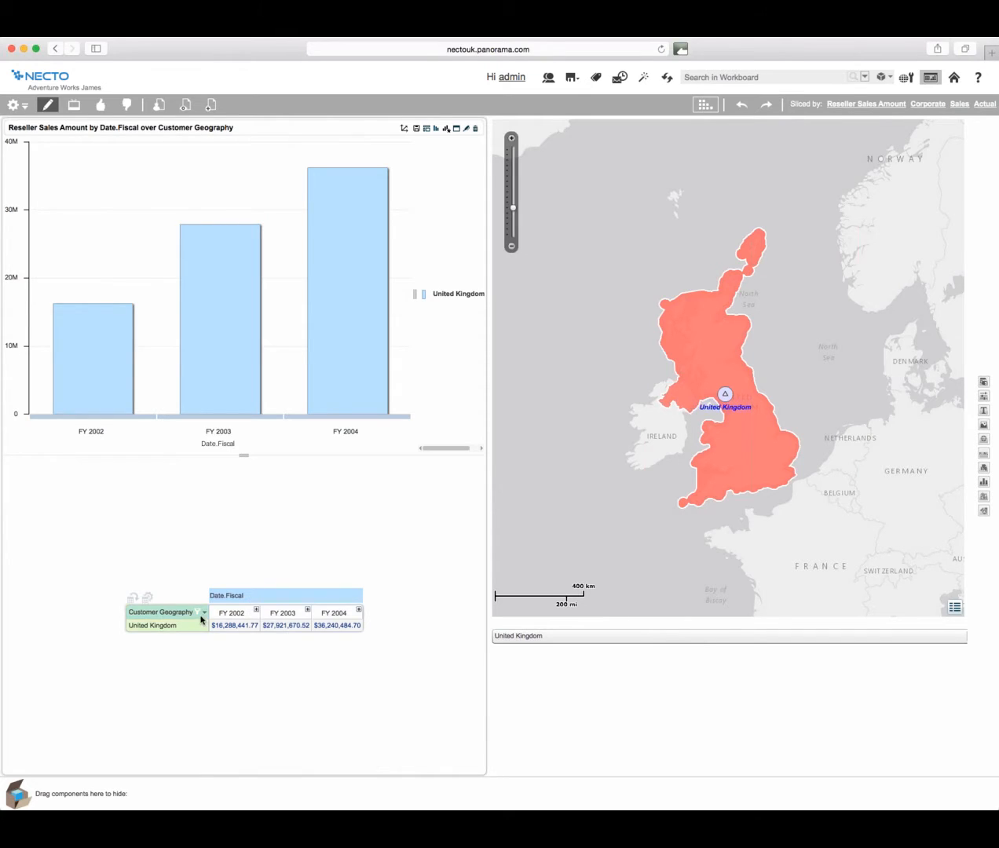
click(205, 614)
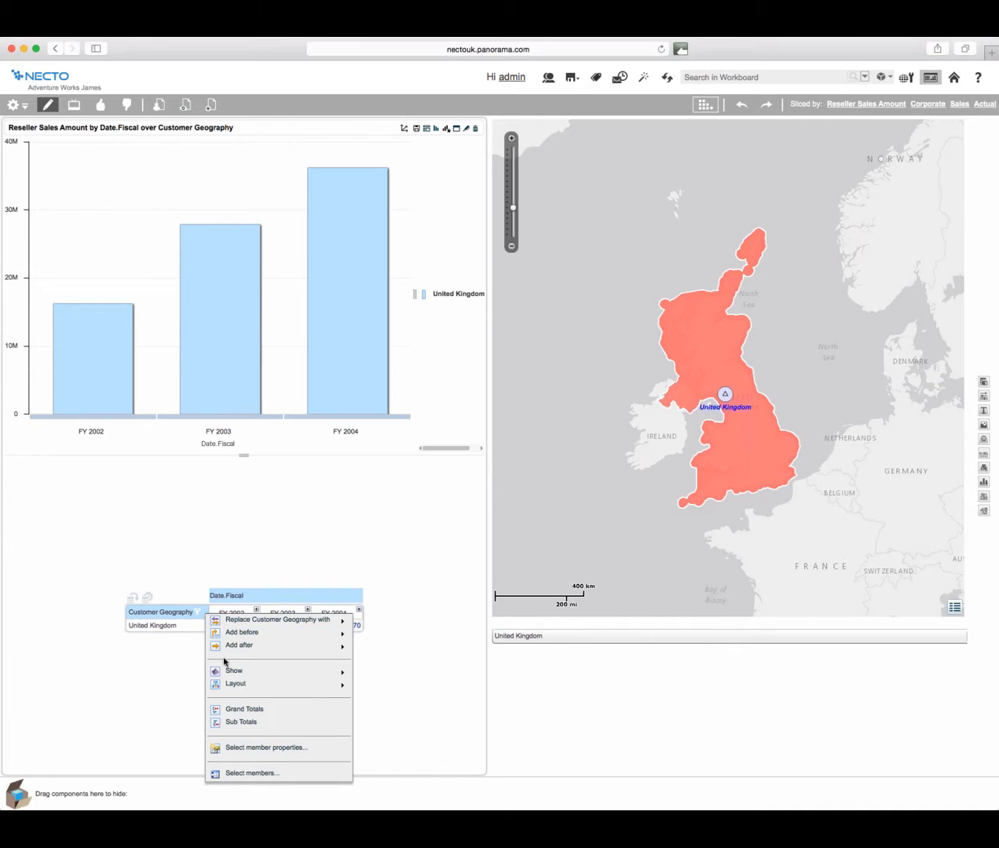
mouse_move(230, 669)
click(61, 588)
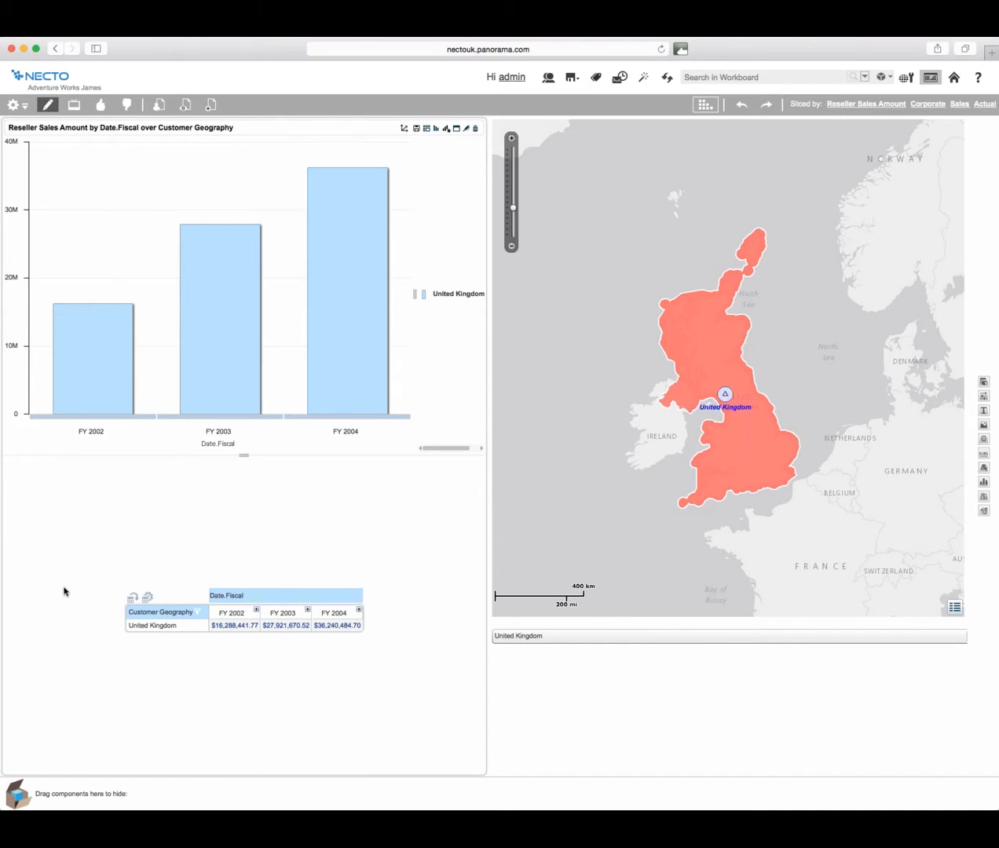
Swap the table's axes so Date.Fiscal is on rows, and expand FY 2002 and H1 FY 2002 down to quarters.
click(132, 599)
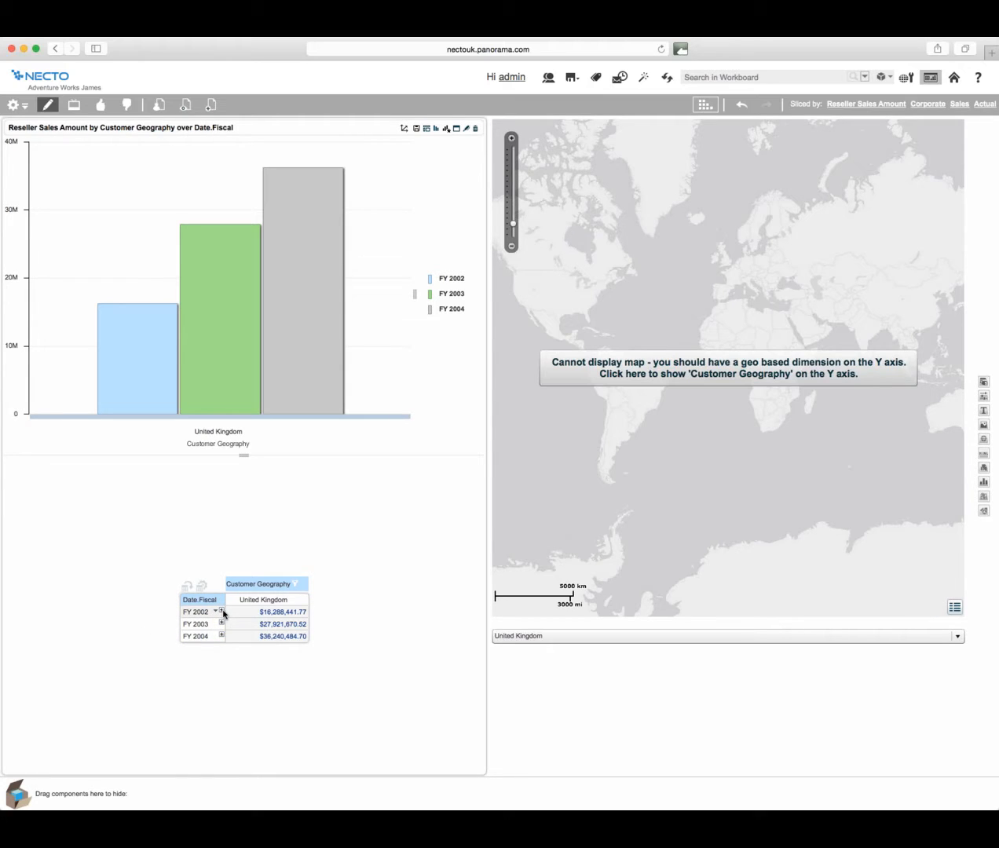
click(222, 611)
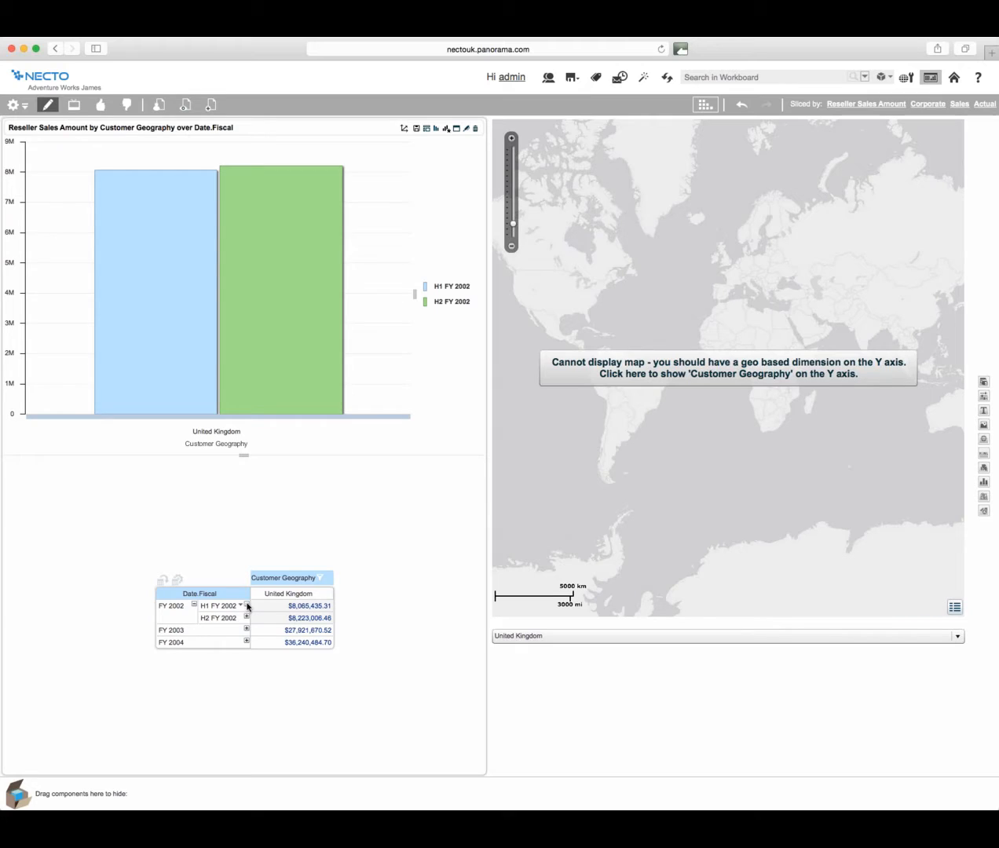
click(247, 605)
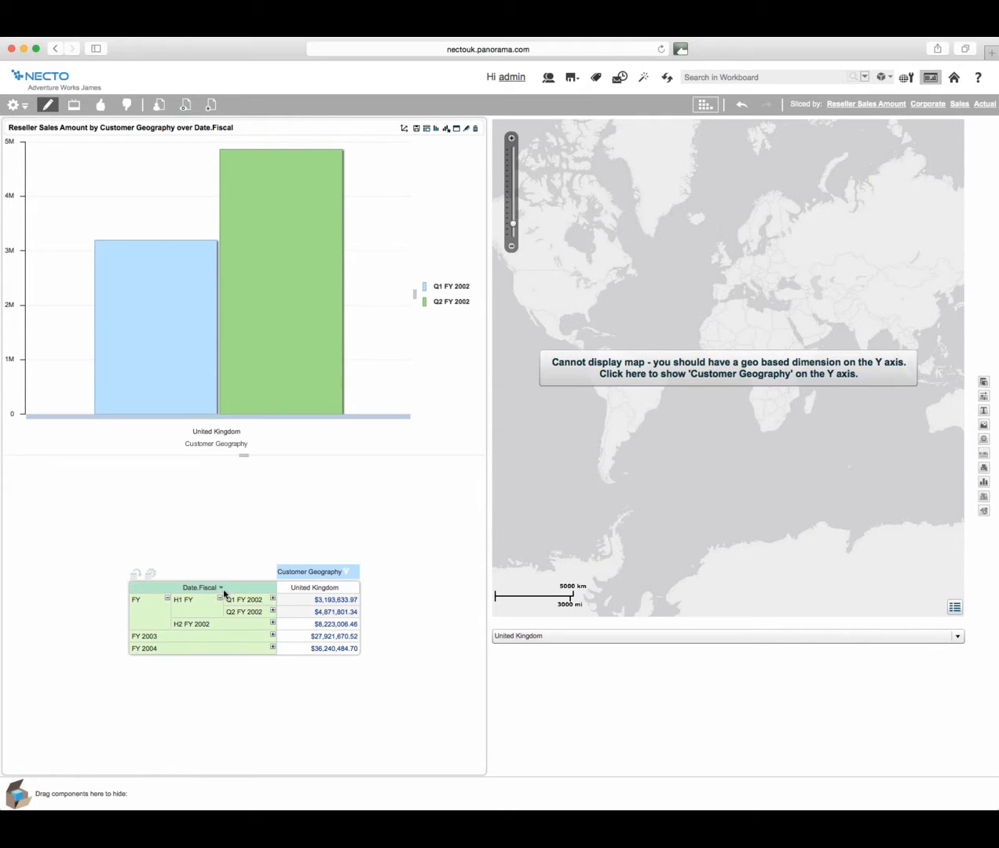
Set the Date.Fiscal layout to Standard with parents.
click(222, 589)
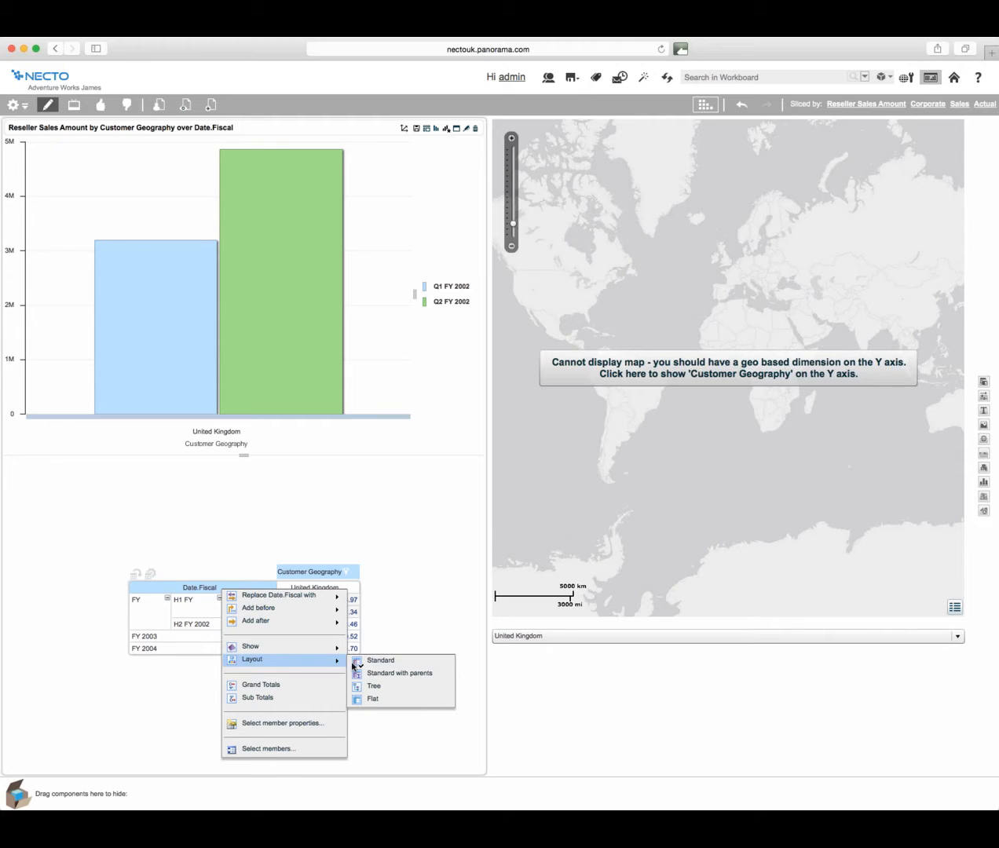
click(398, 673)
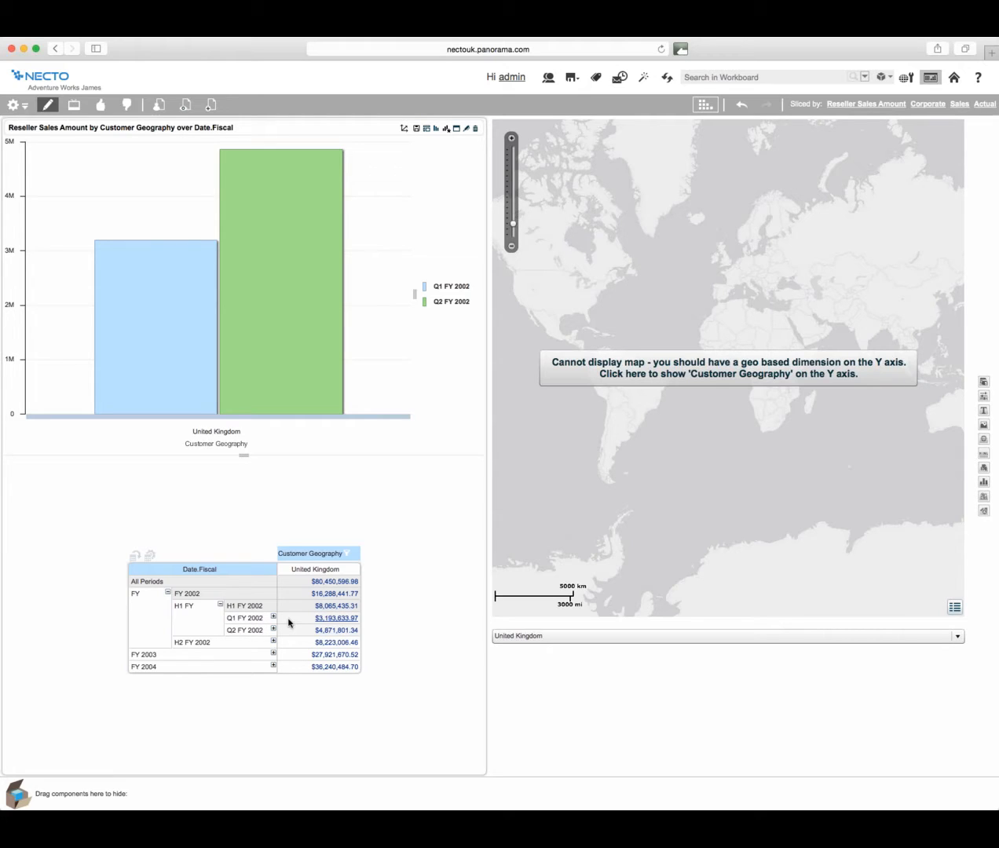
Change the Date.Fiscal layout to Tree.
click(221, 571)
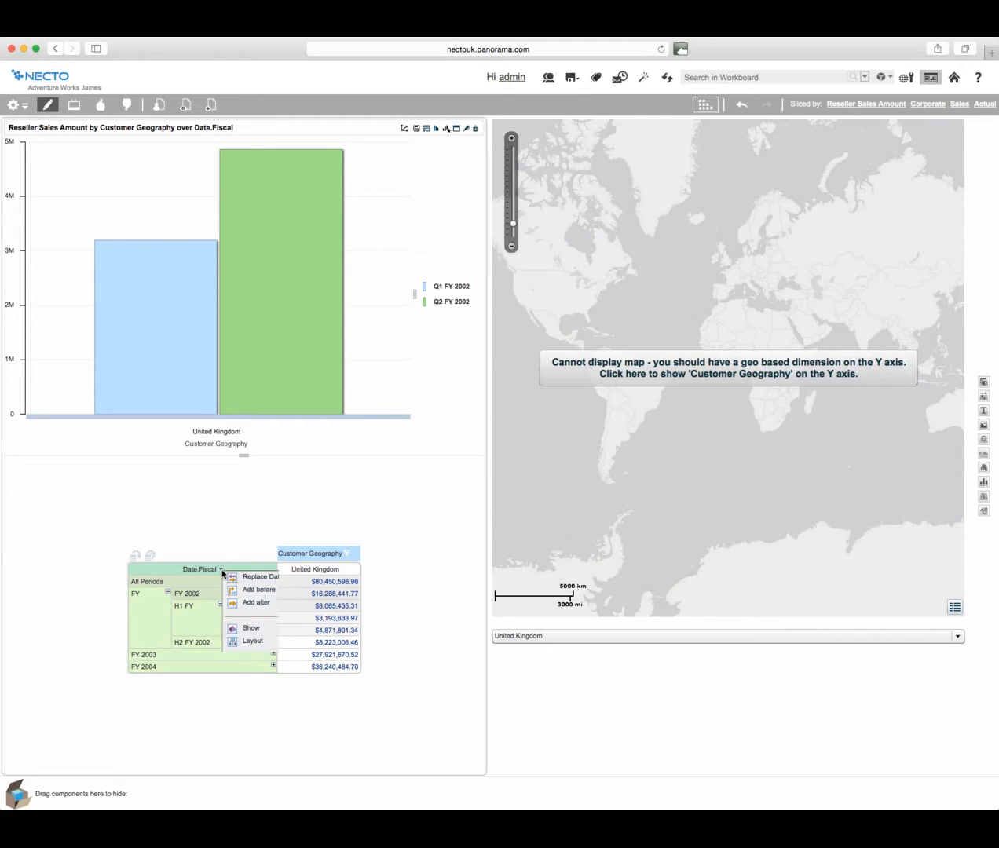
mouse_move(260, 641)
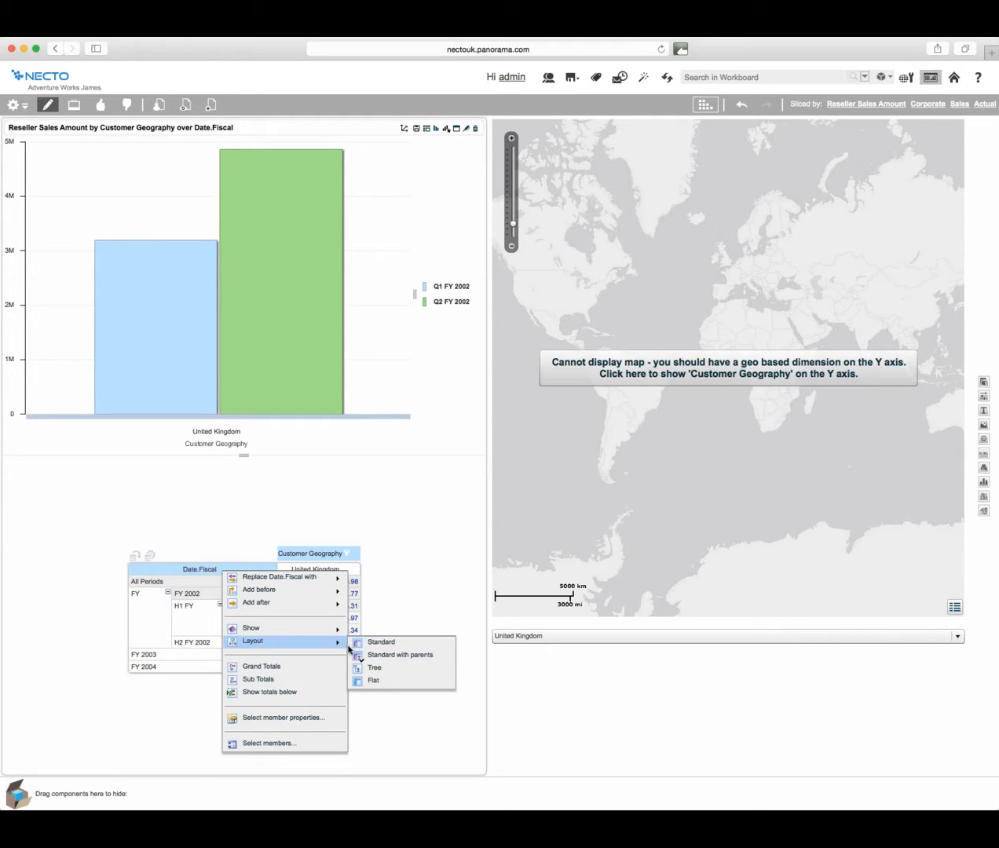
click(385, 673)
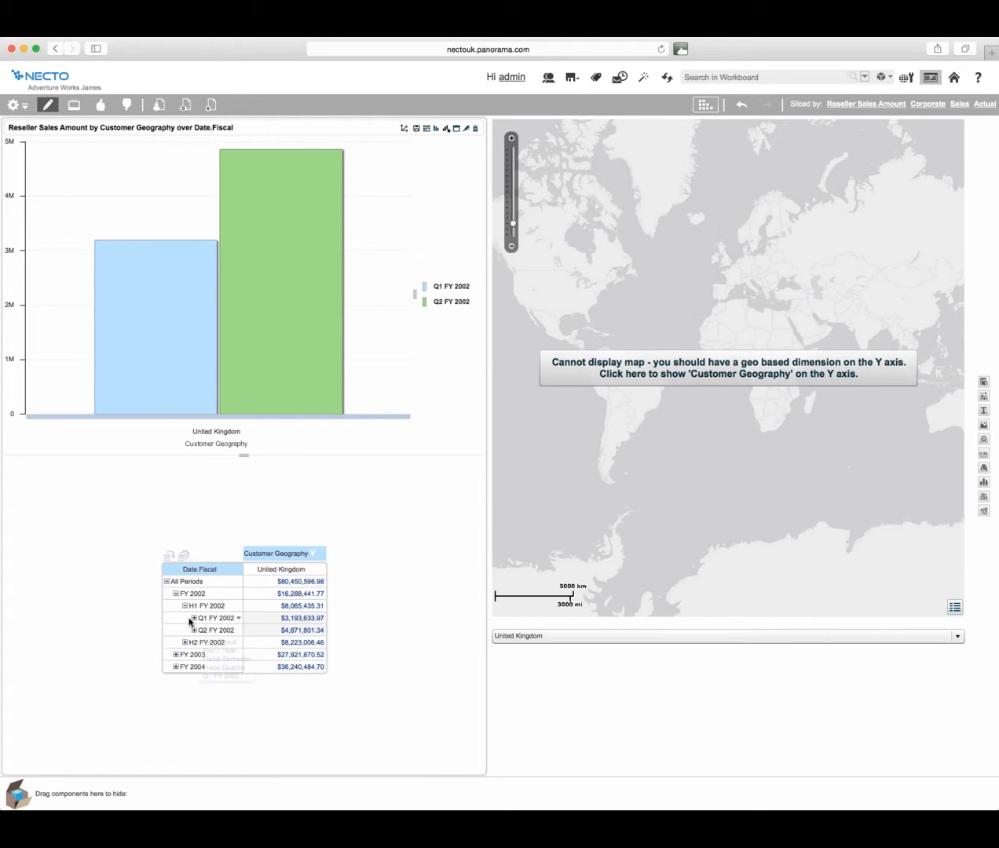
Change the Date.Fiscal layout to Flat and look at the levels offered for showing the dimension.
click(223, 570)
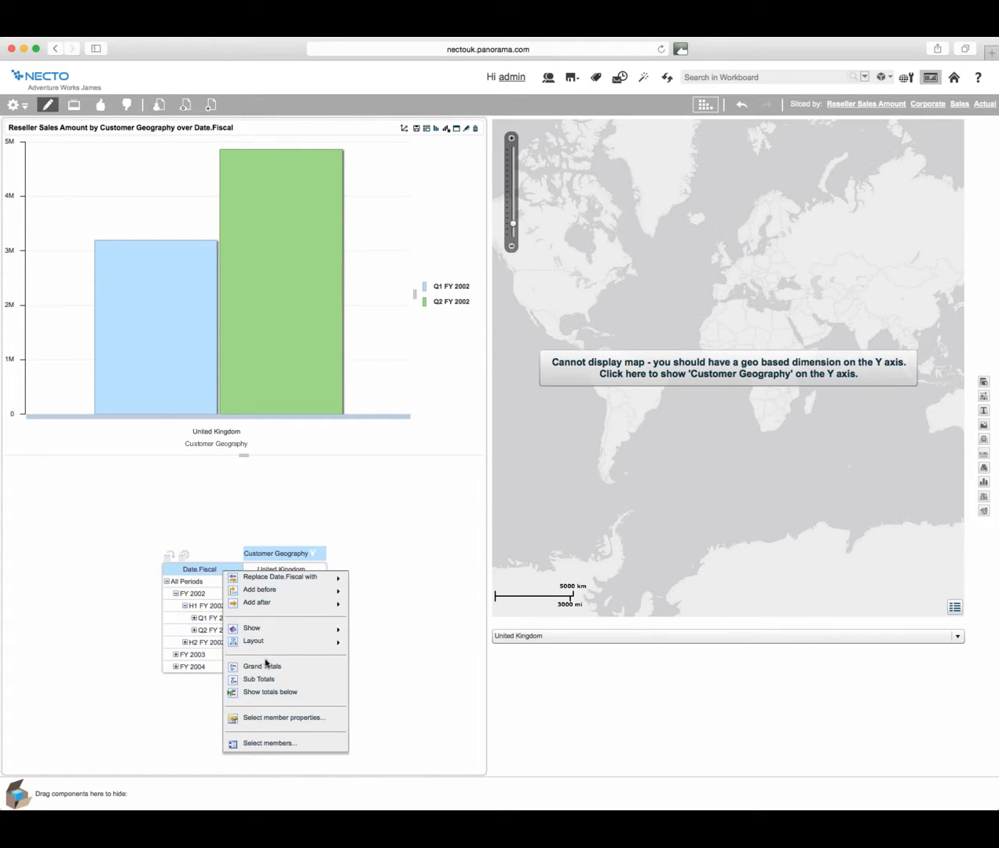
mouse_move(270, 646)
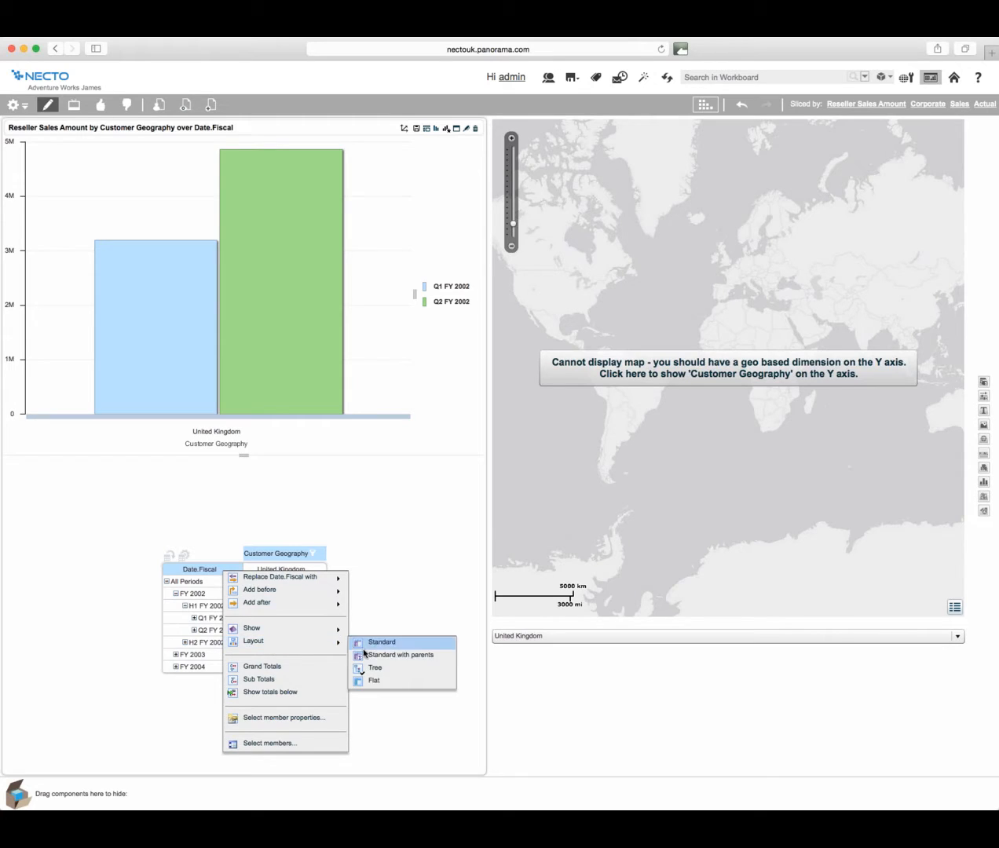
click(394, 686)
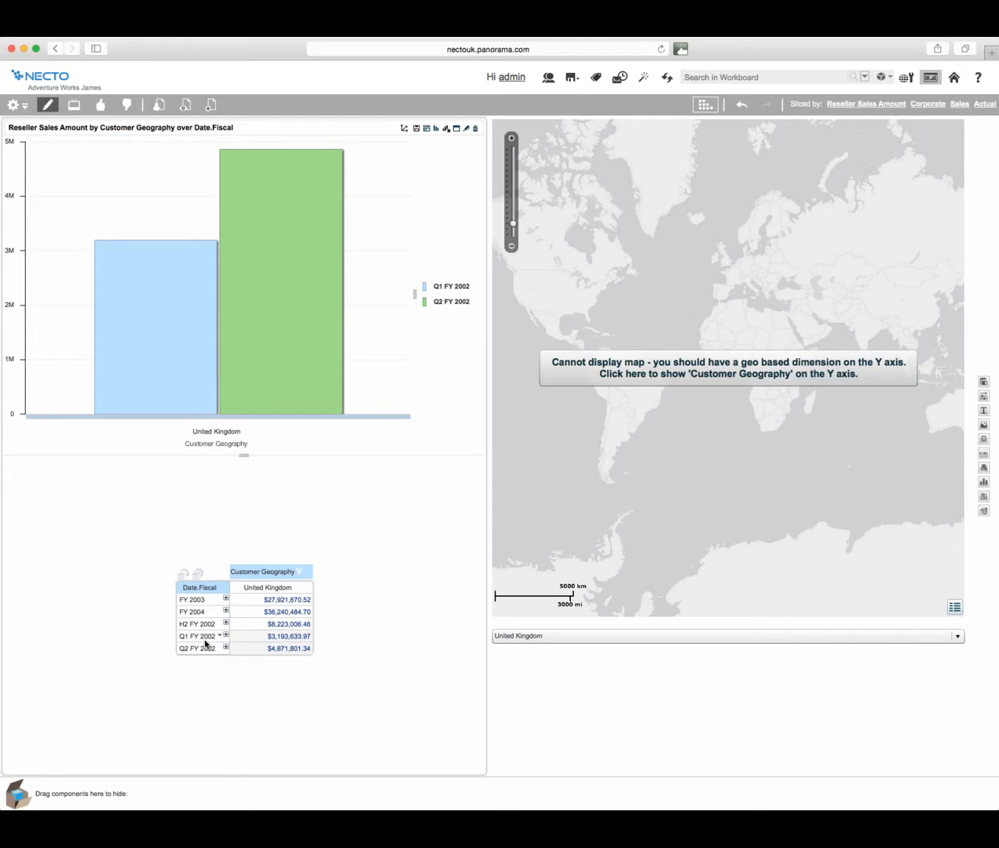
click(222, 588)
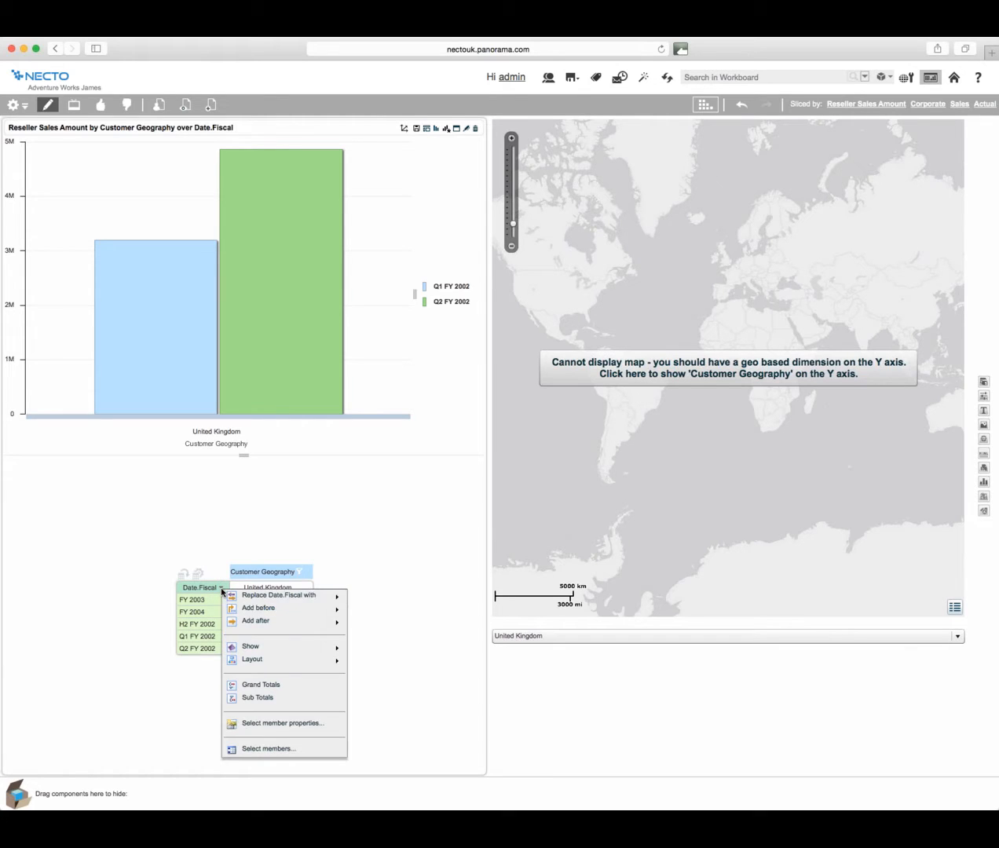
mouse_move(274, 647)
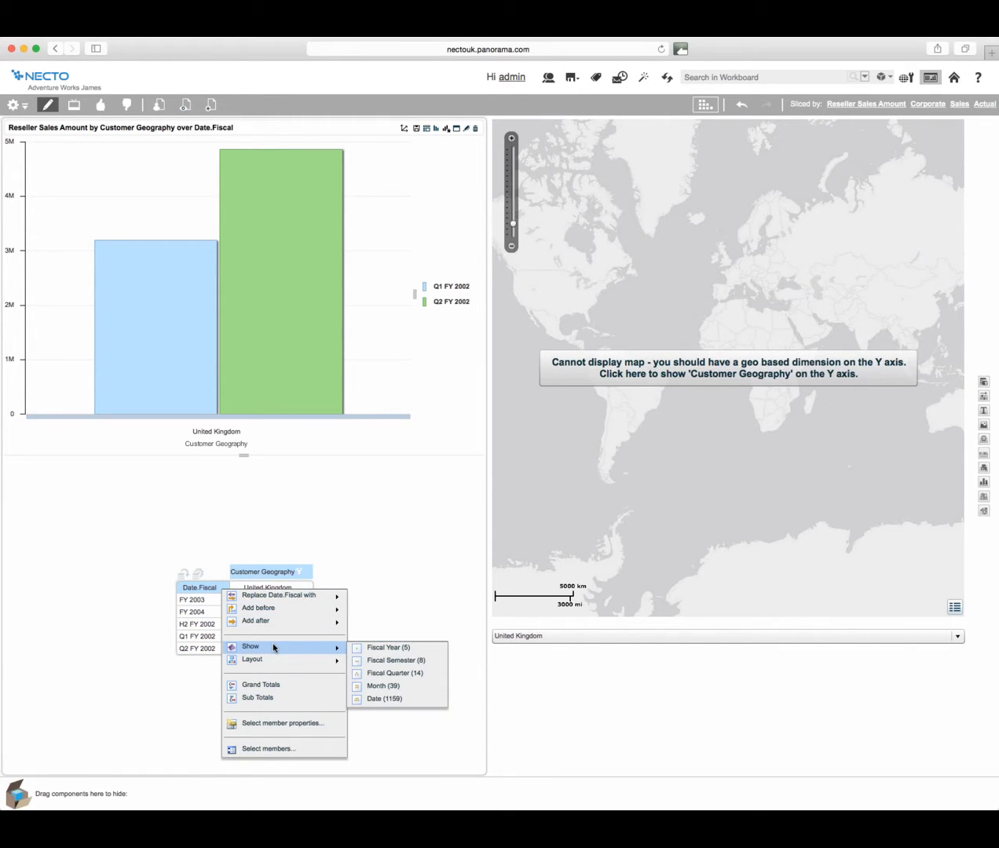
click(148, 606)
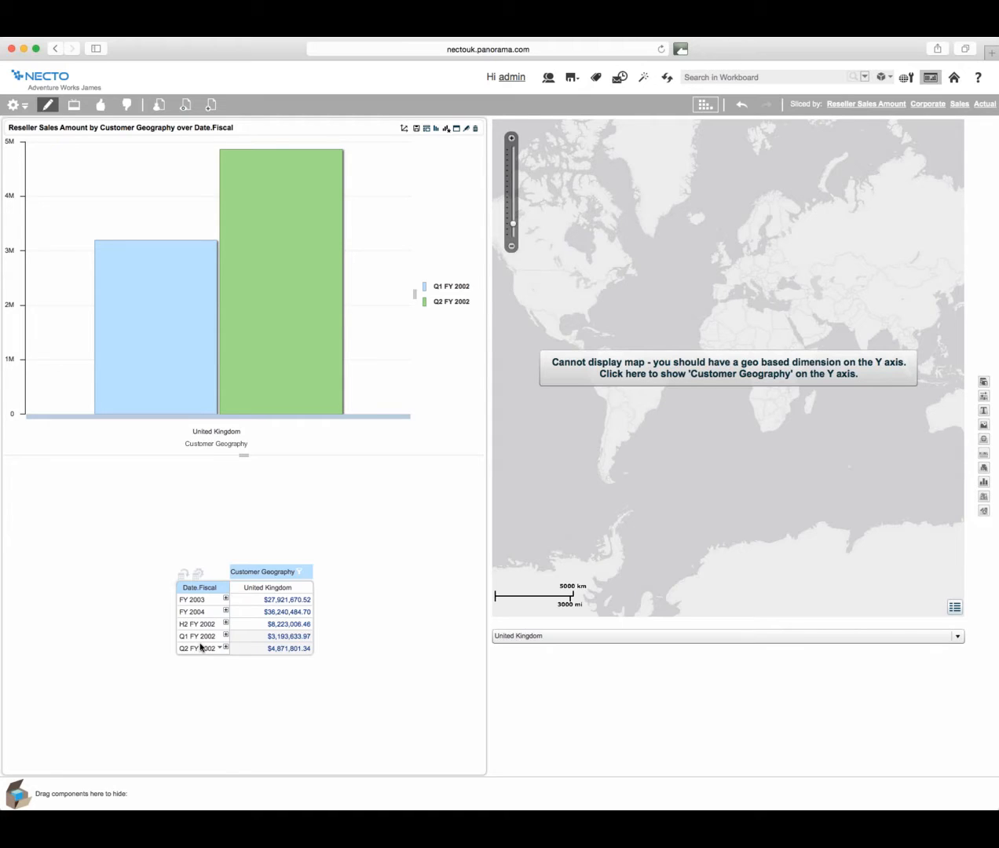
drag(250, 599, 262, 649)
Set the Date.Fiscal layout to Standard with parents.
right_click(220, 589)
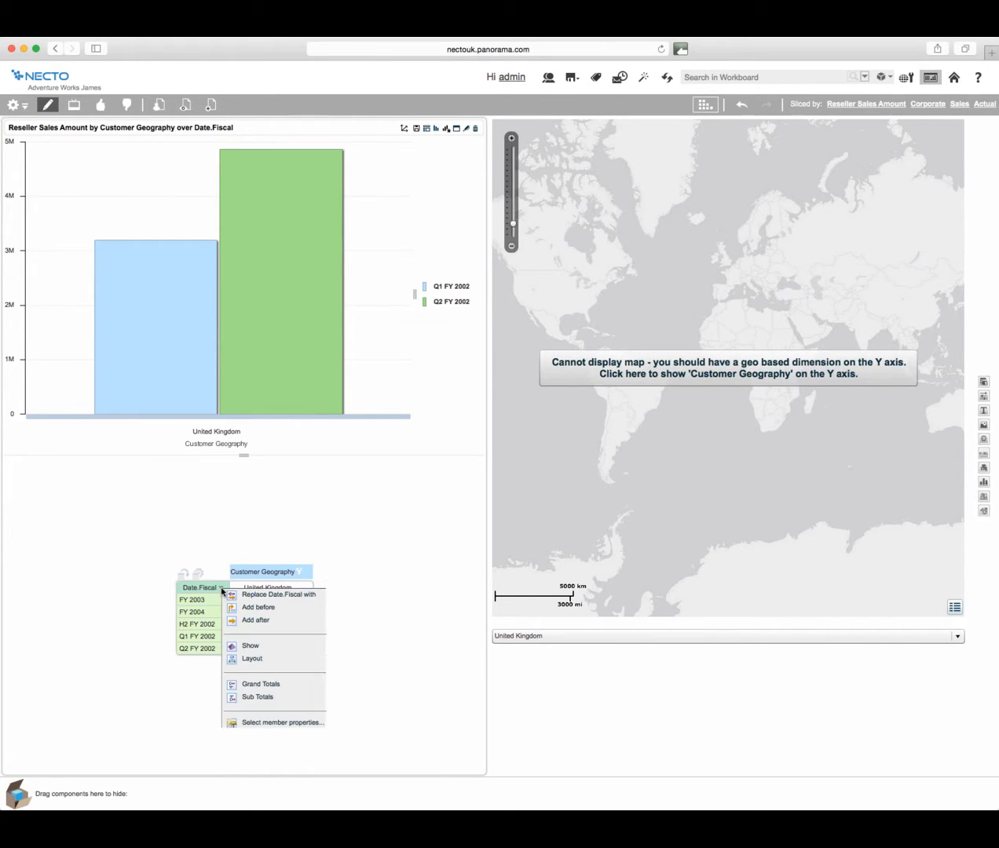
mouse_move(275, 662)
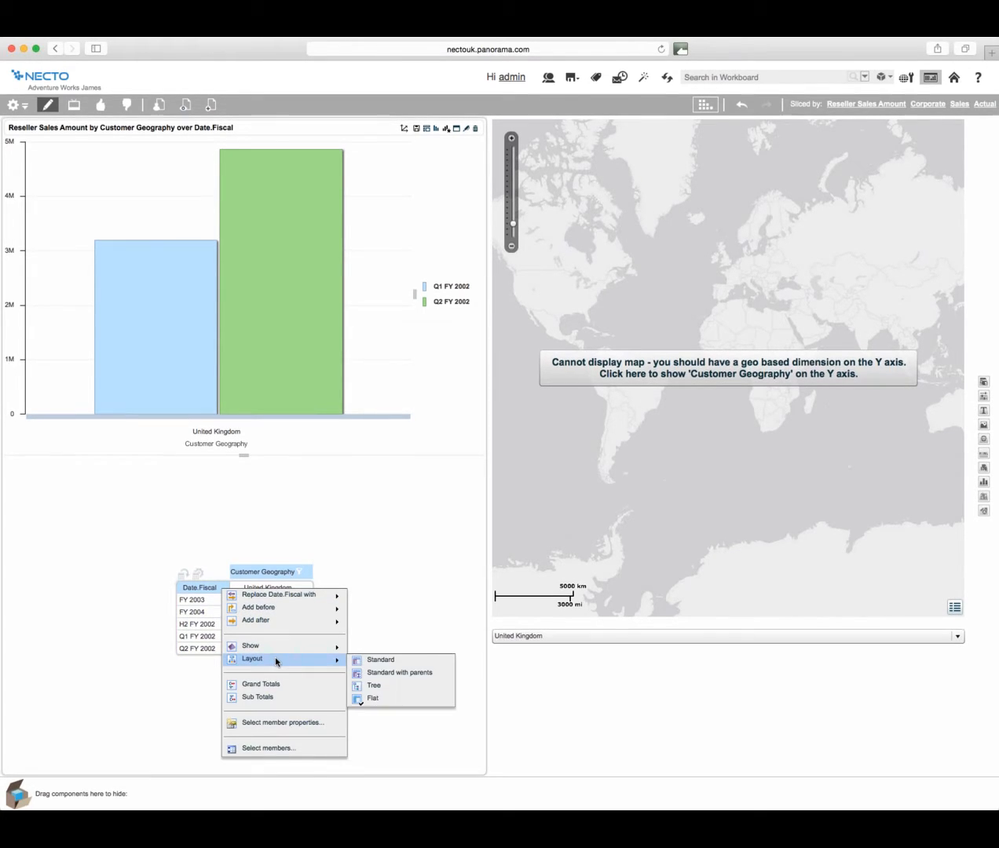
click(395, 666)
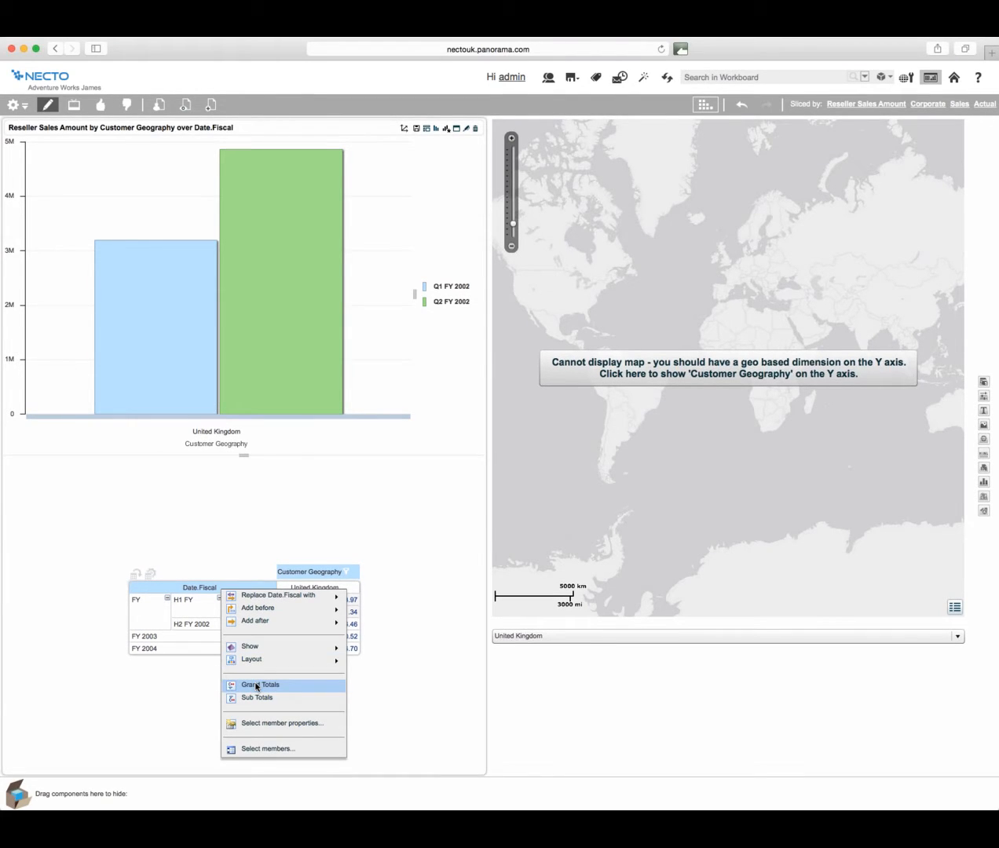
Turn on grand totals and sub totals for Date.Fiscal in the table.
click(258, 686)
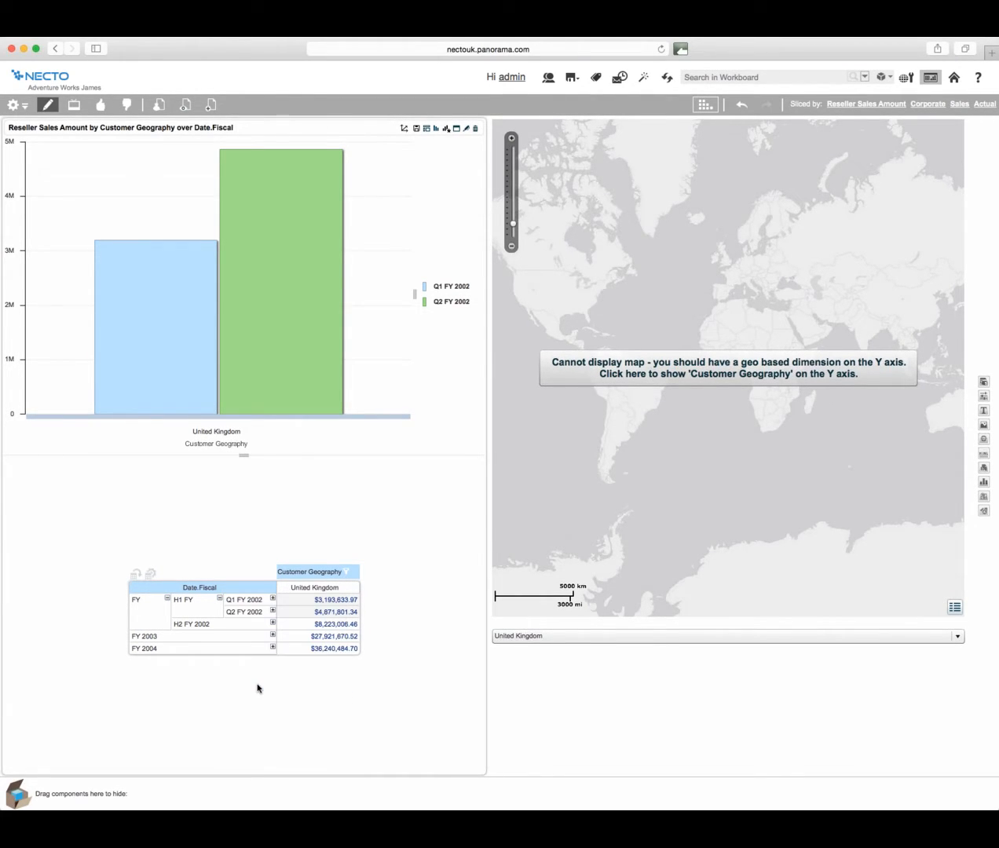
click(222, 582)
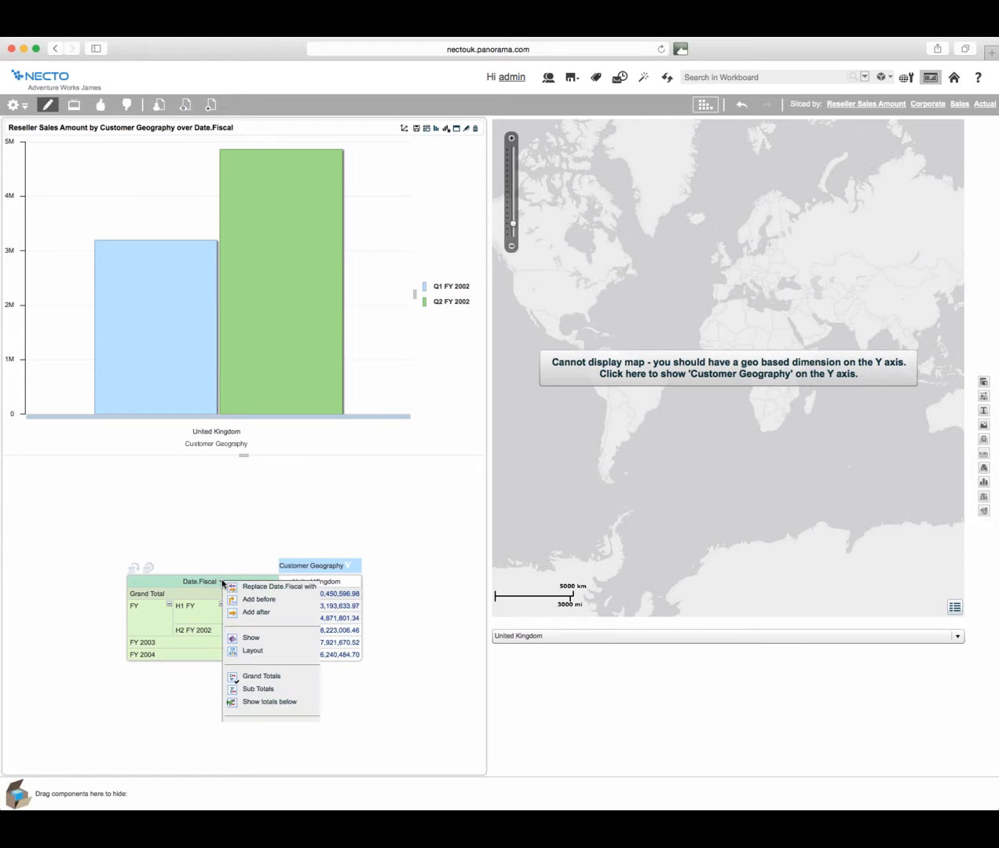
click(261, 689)
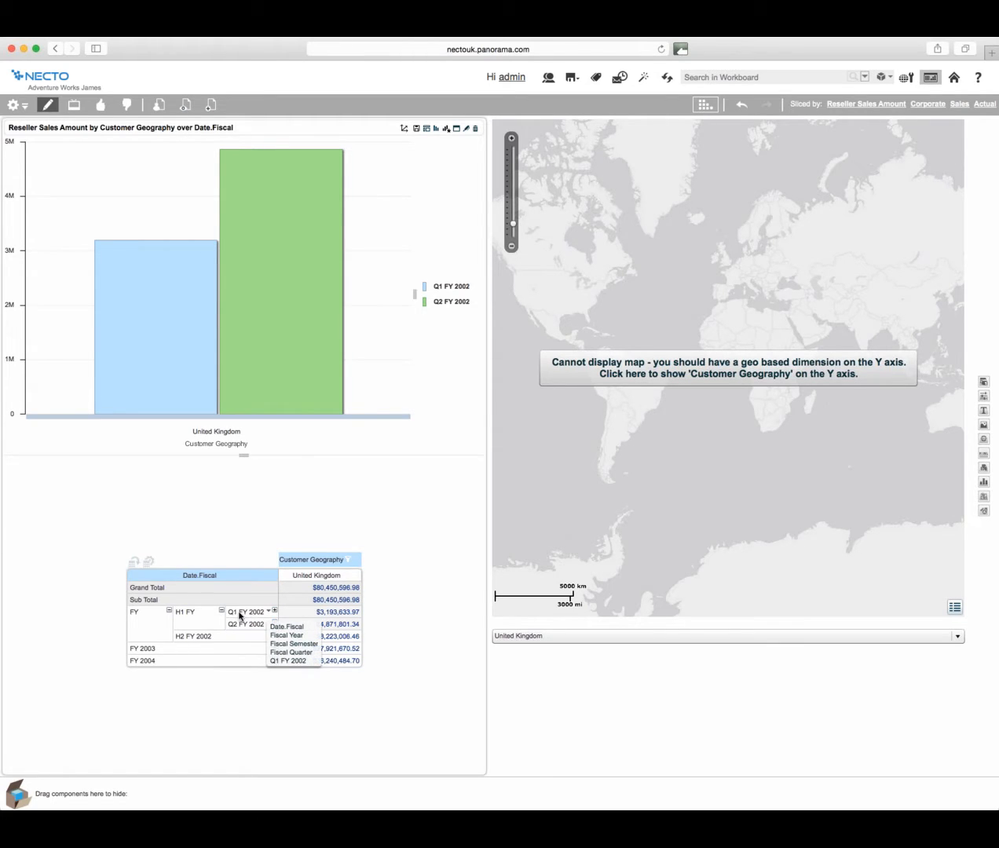
Hide the Q1 FY 2002 member from the table's Date.Fiscal rows.
click(268, 613)
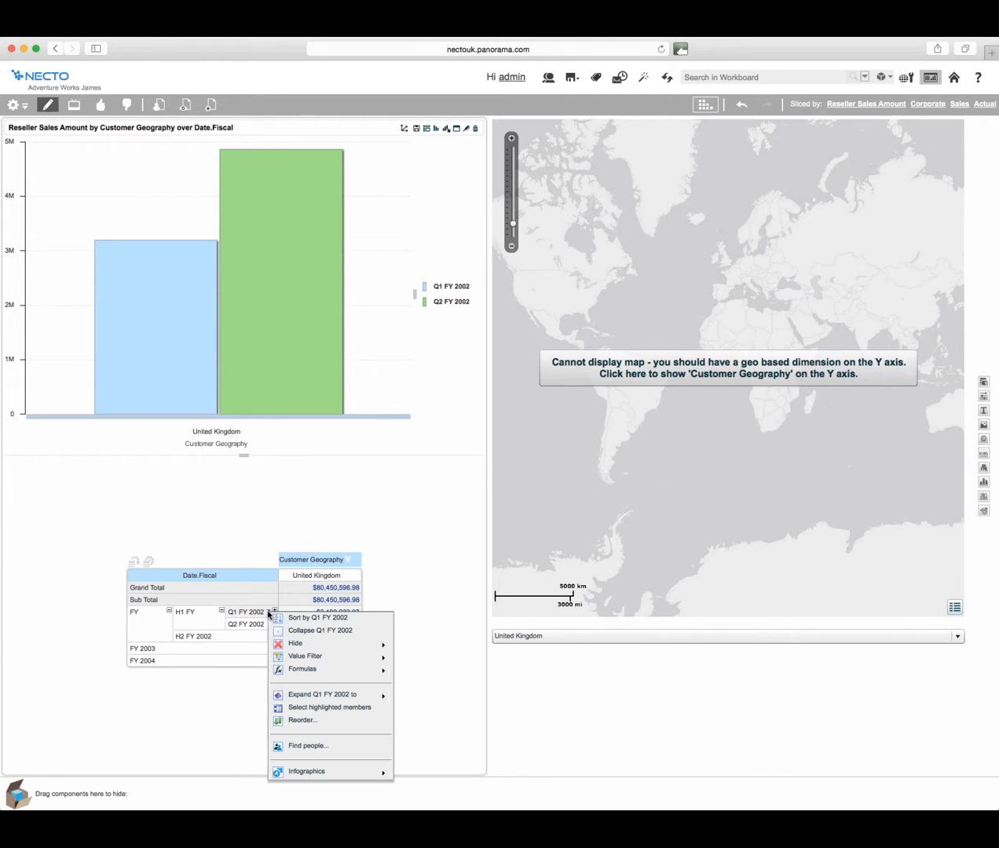
mouse_move(368, 648)
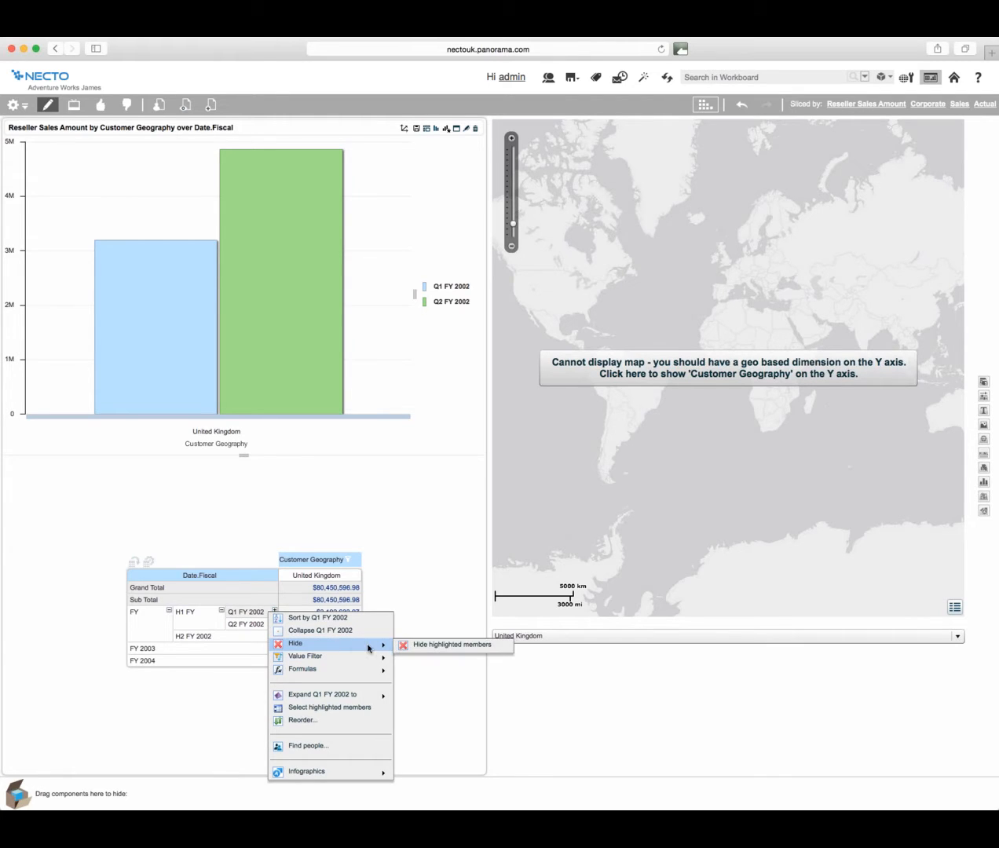
click(452, 647)
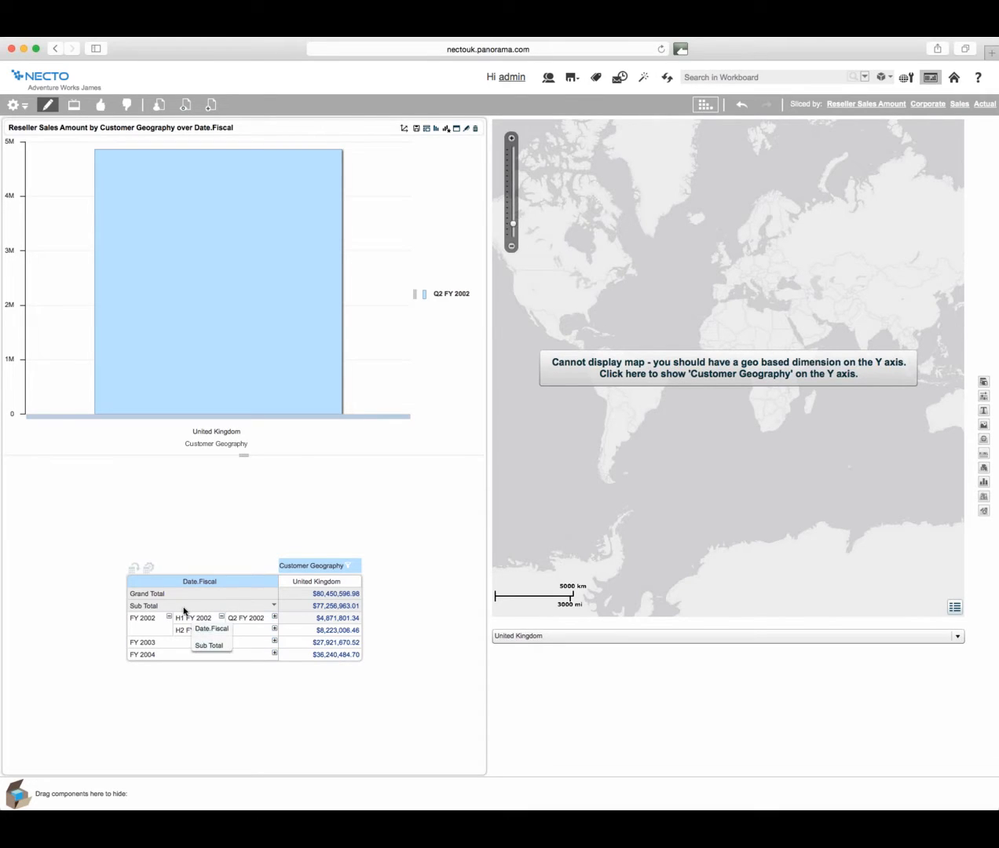
Bring the hidden Q1 FY 2002 member back into the Date.Fiscal rows by choosing it among the hidden members.
click(221, 582)
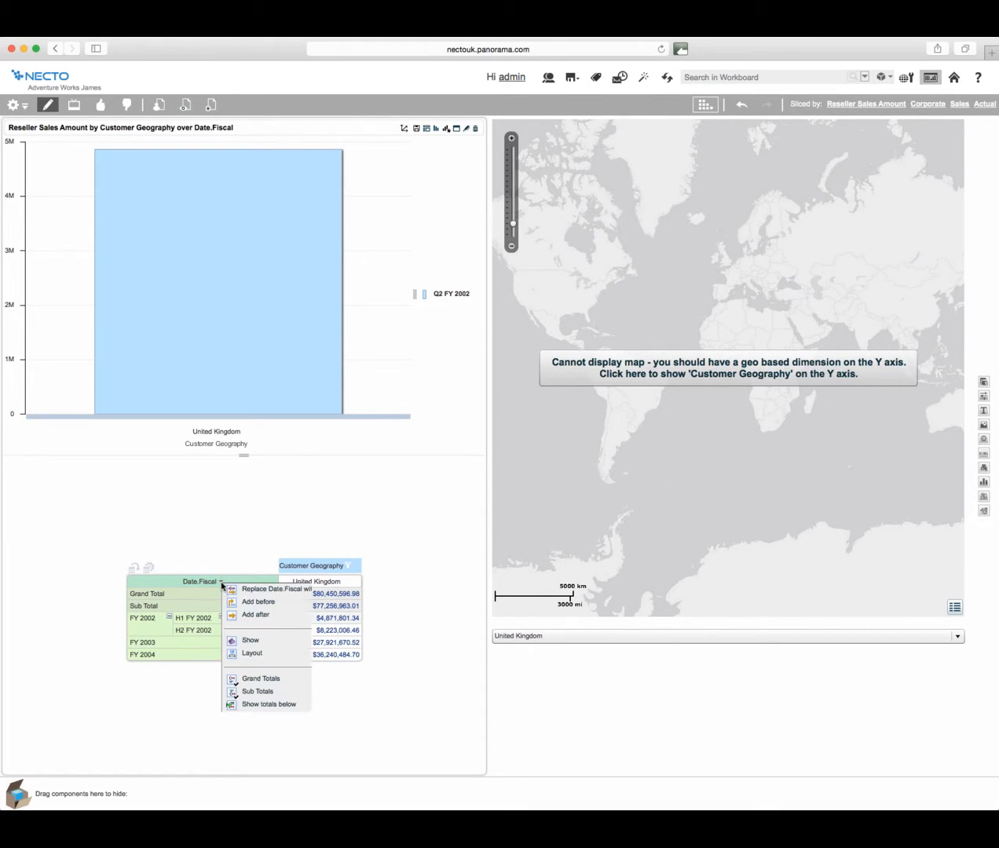
mouse_move(242, 640)
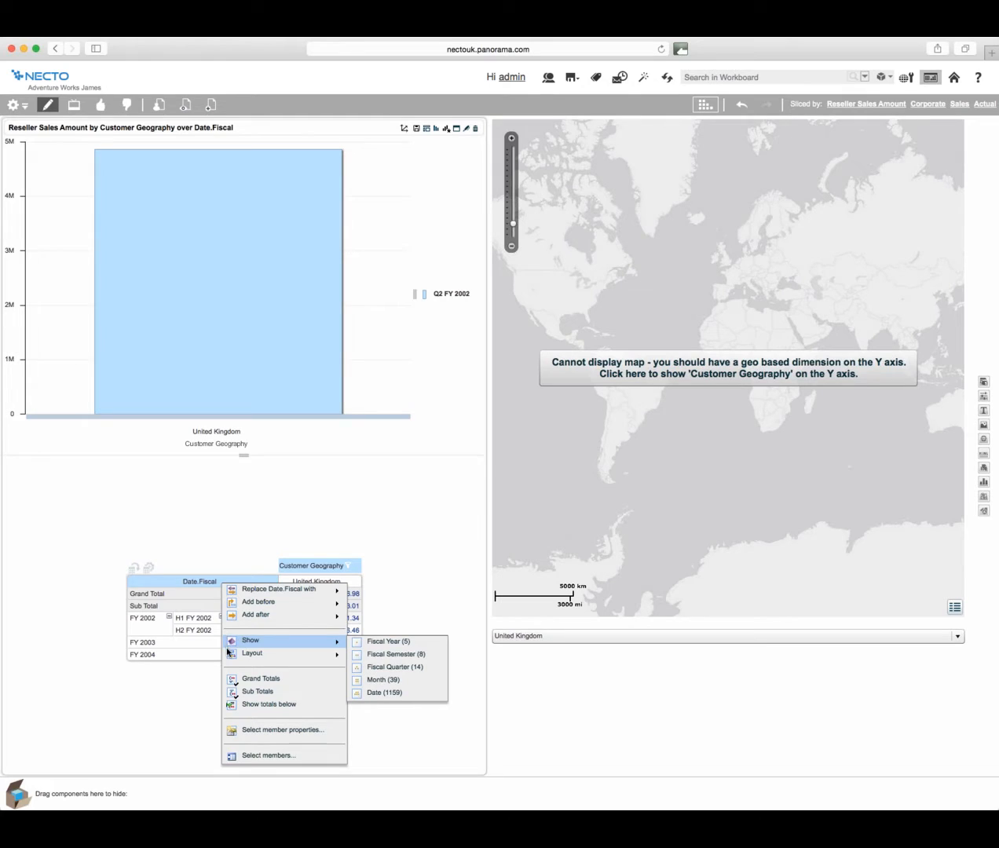
right_click(171, 583)
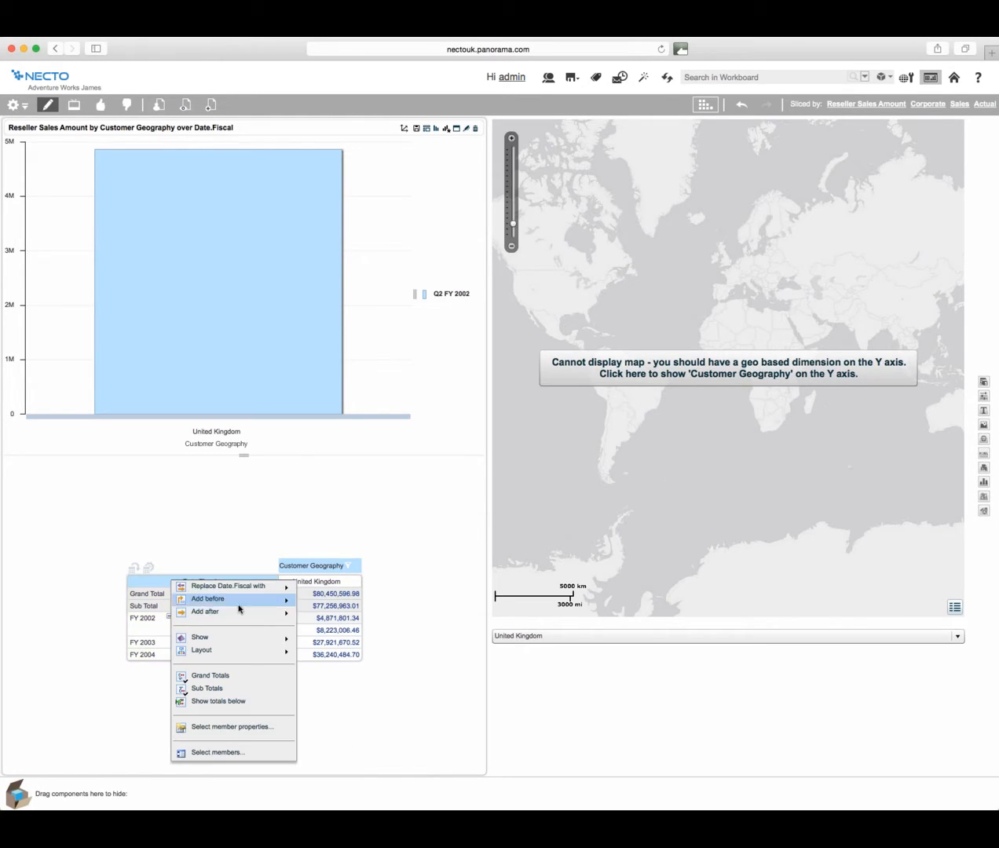
click(126, 696)
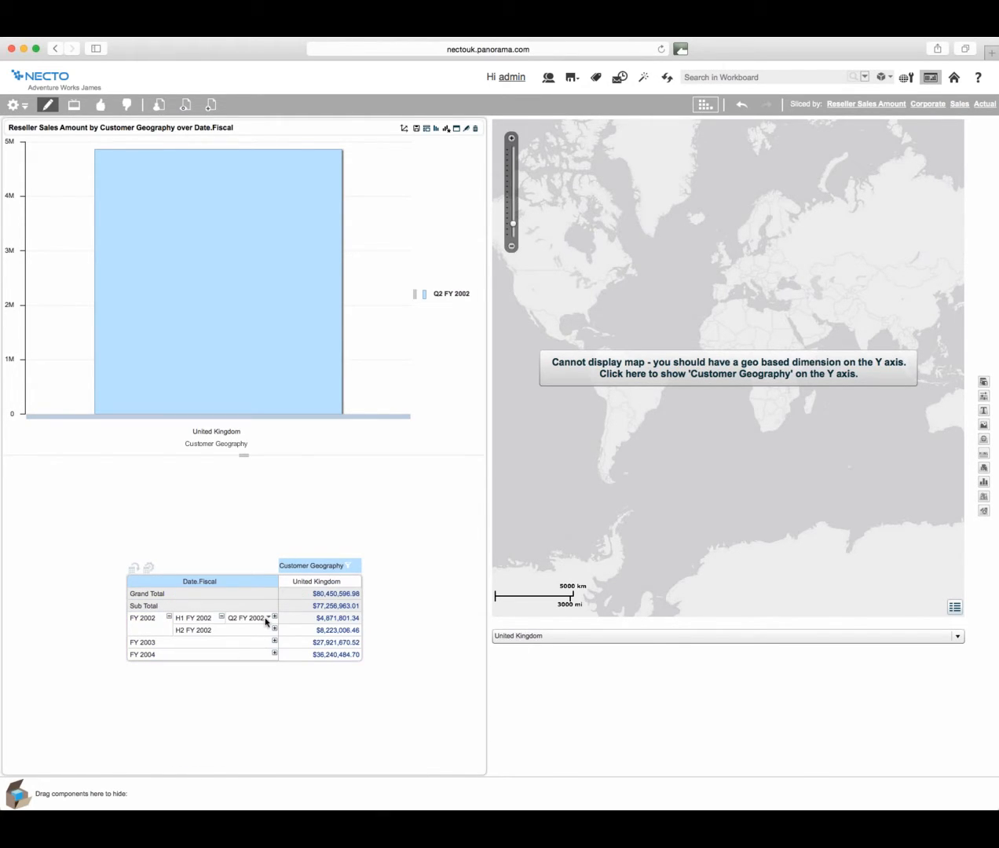
right_click(269, 619)
mouse_move(289, 652)
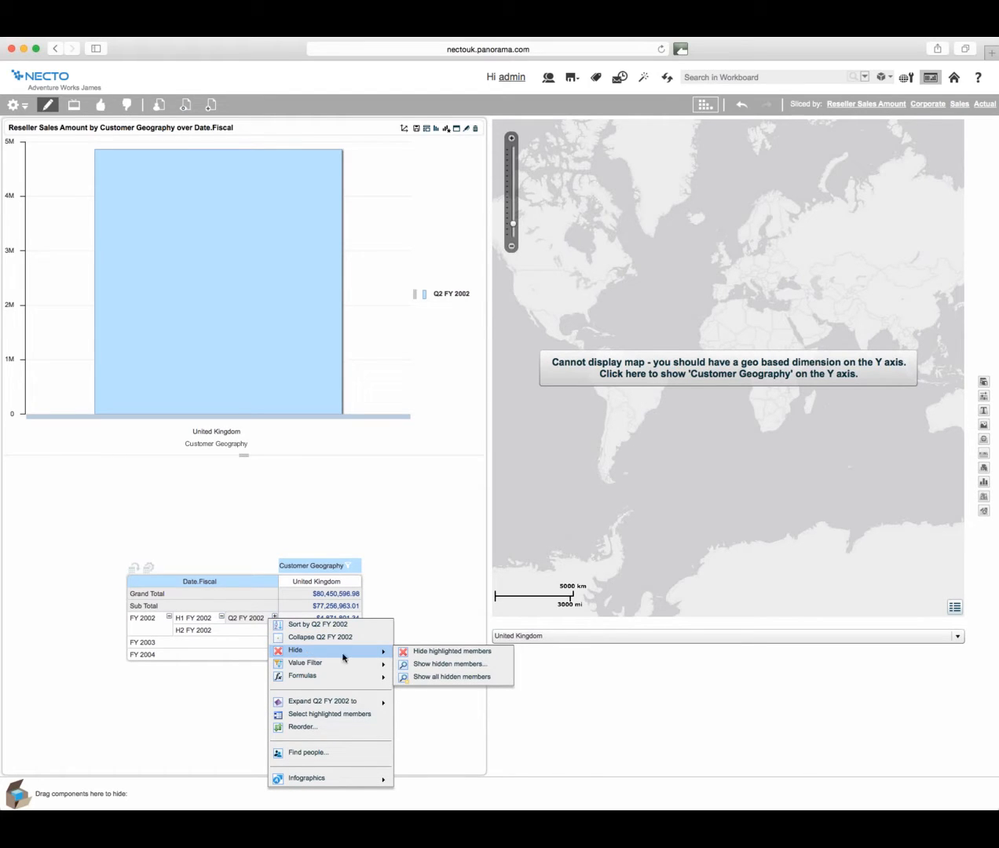
click(449, 665)
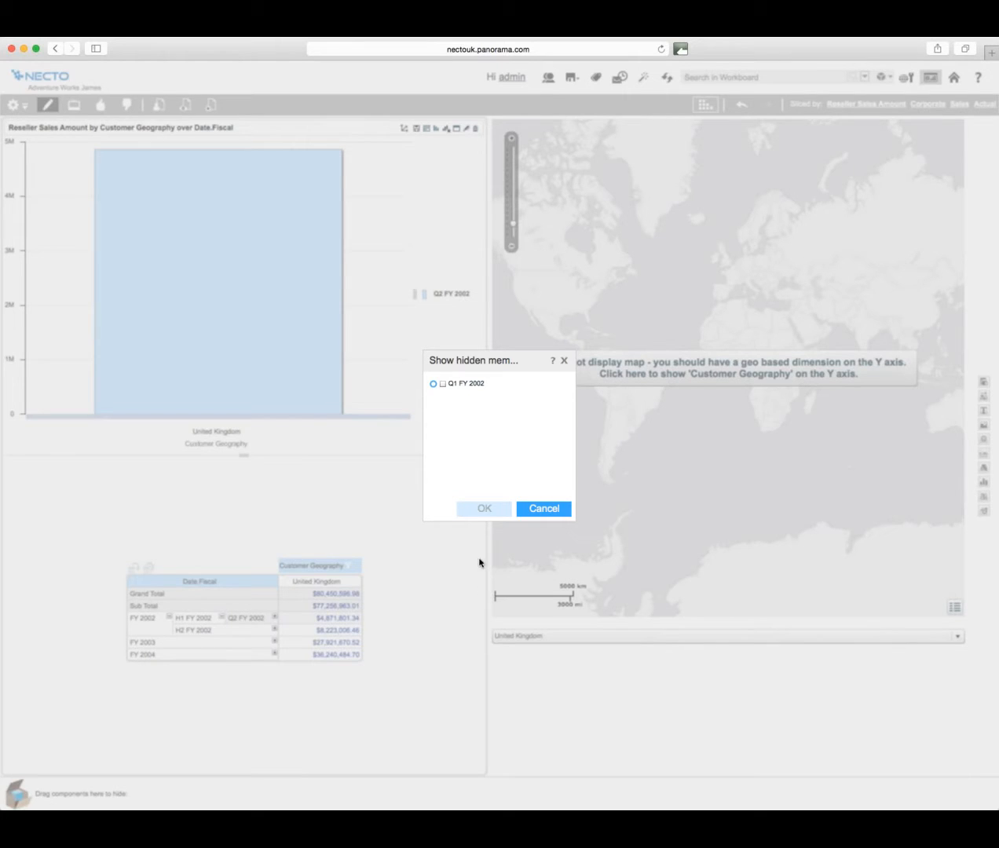
click(443, 384)
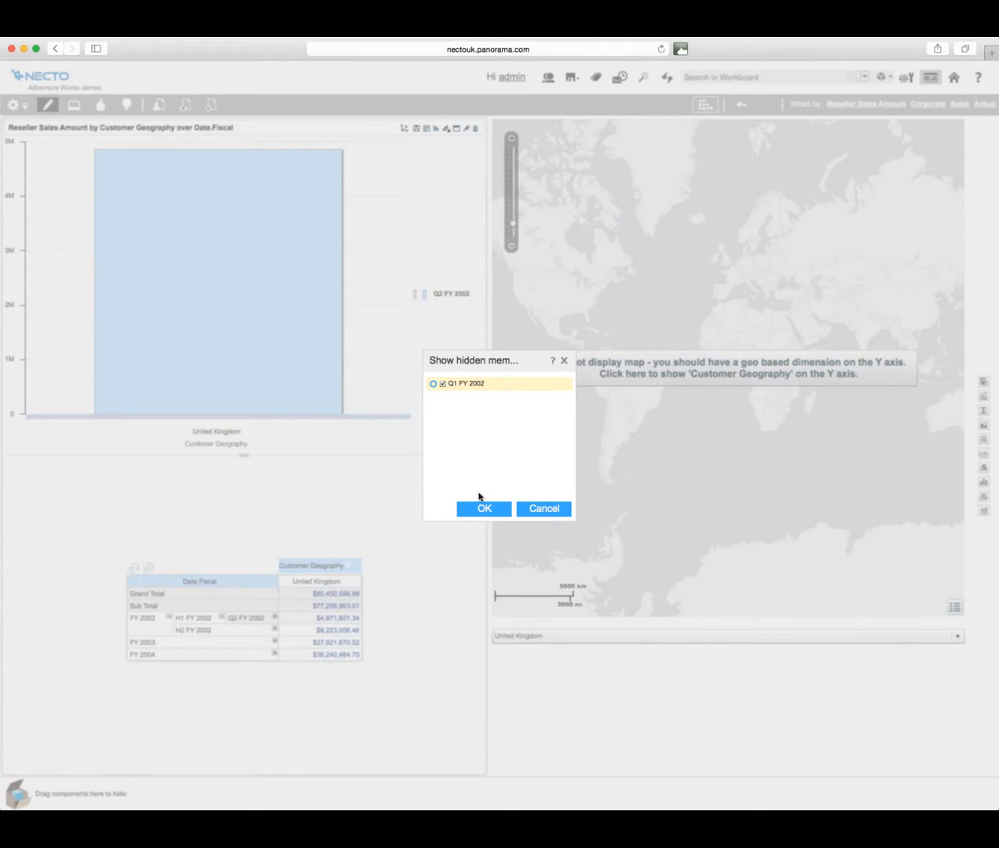
click(487, 508)
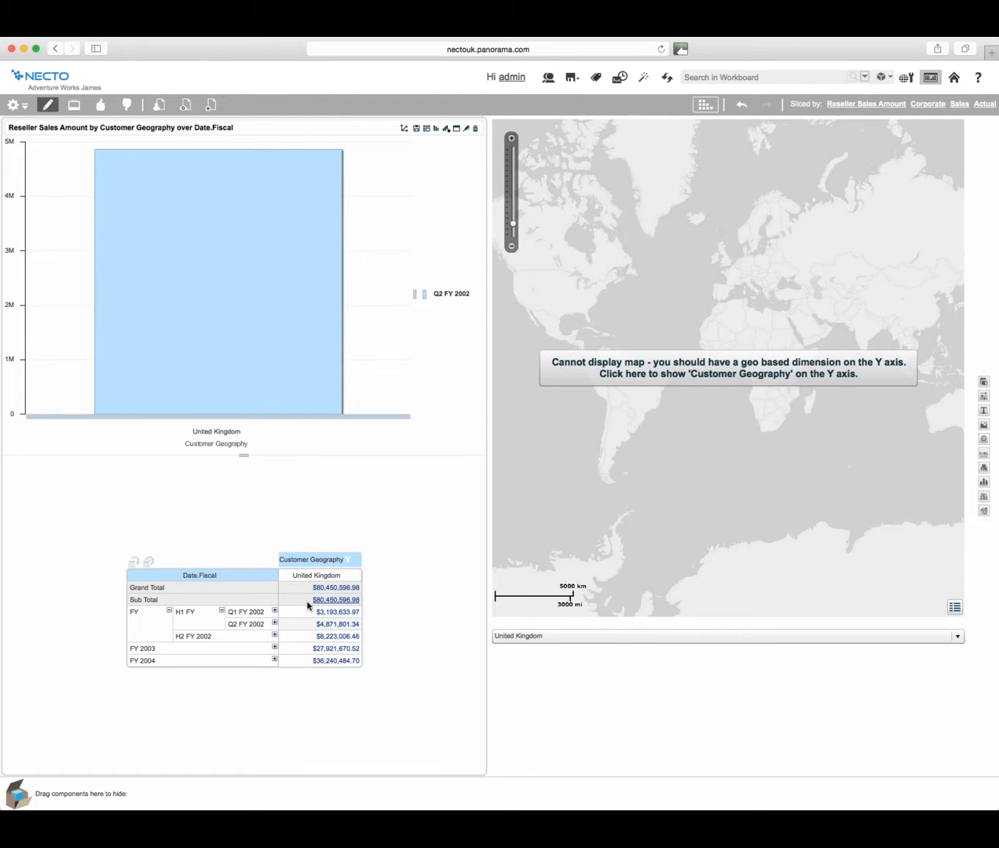
Set the Date.Fiscal totals to show below the members.
click(222, 577)
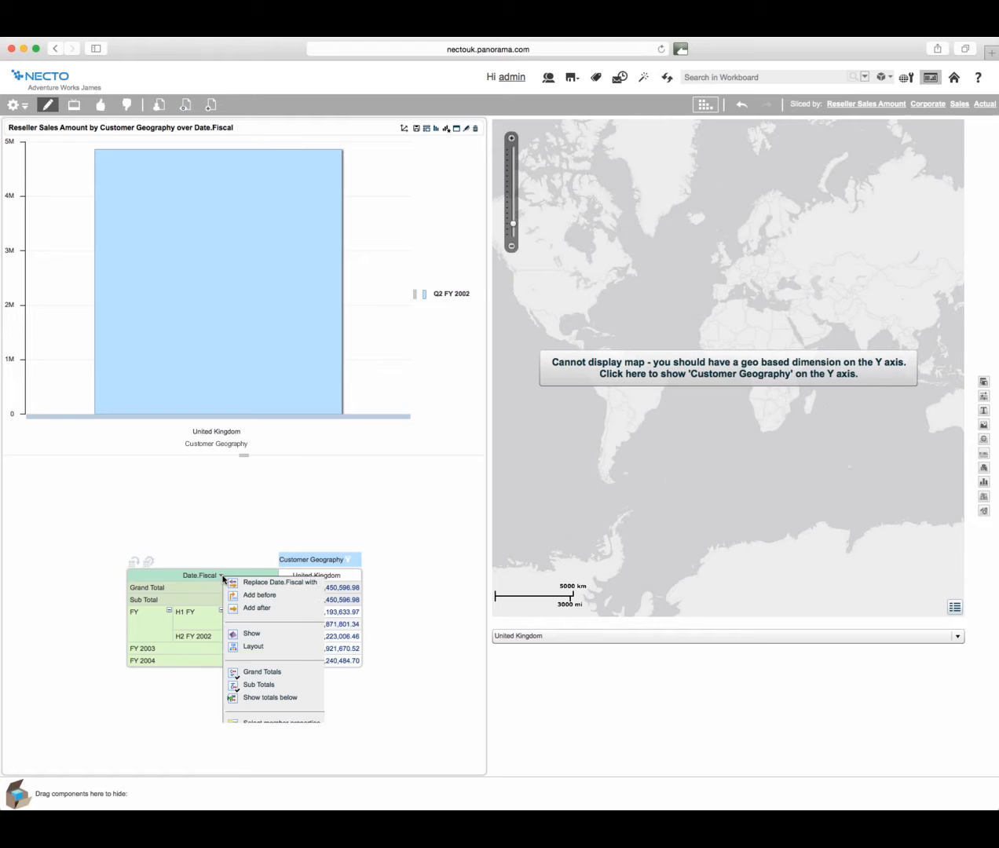
click(256, 699)
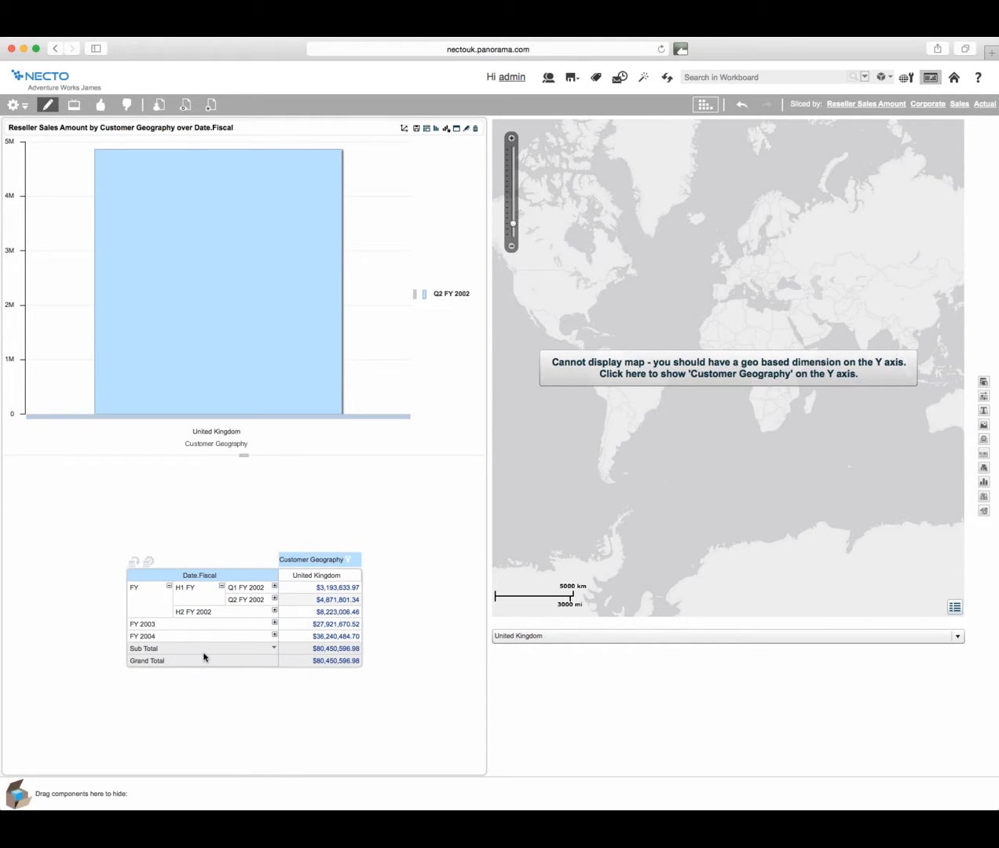
click(203, 653)
Limit Date.Fiscal to the selected members FY 2003 and FY 2002, in that order, without allowing drill down.
right_click(223, 578)
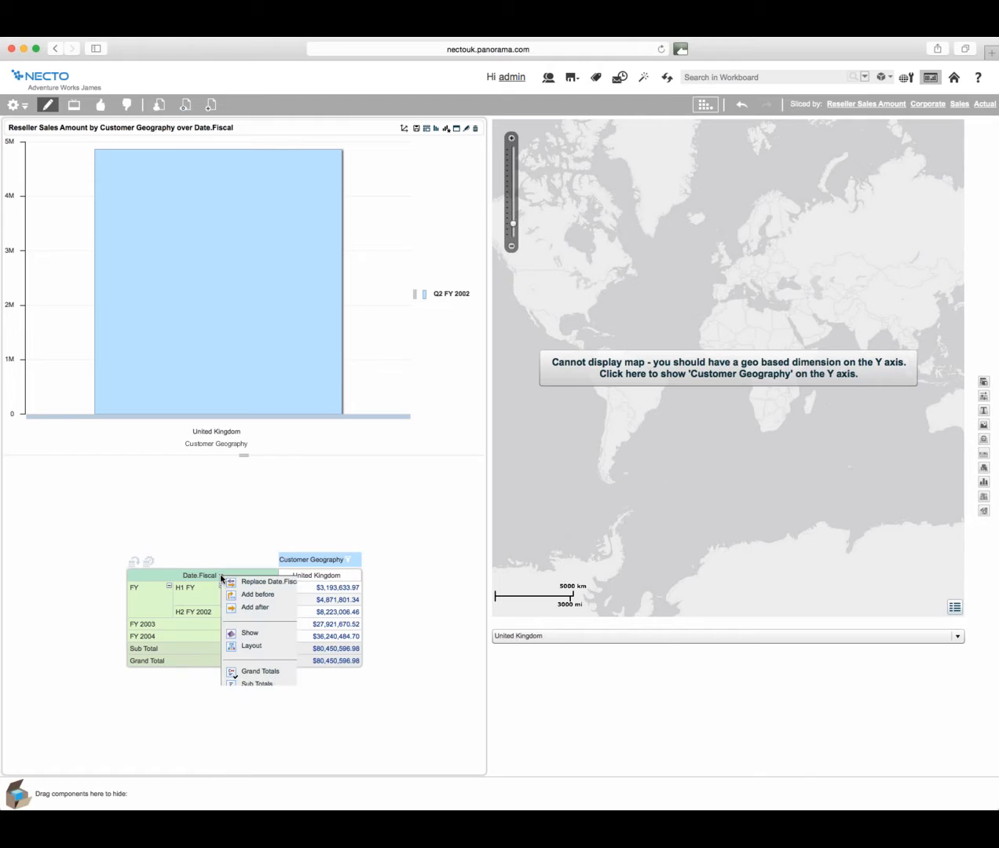
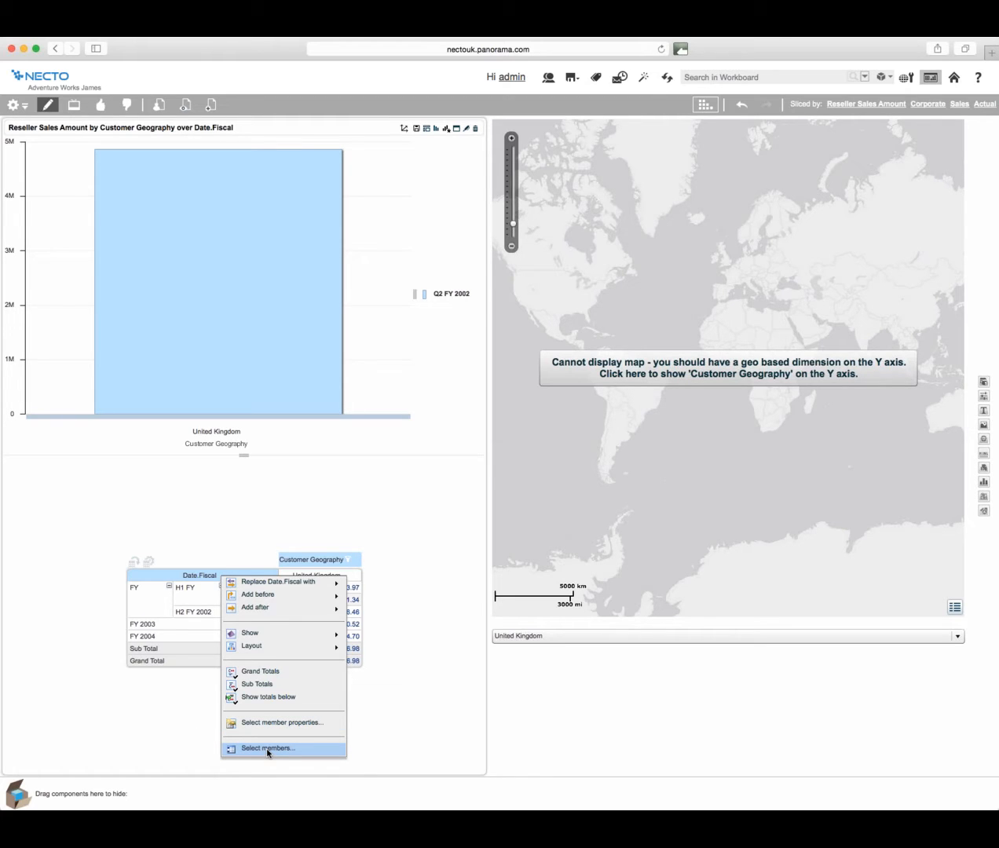
click(267, 750)
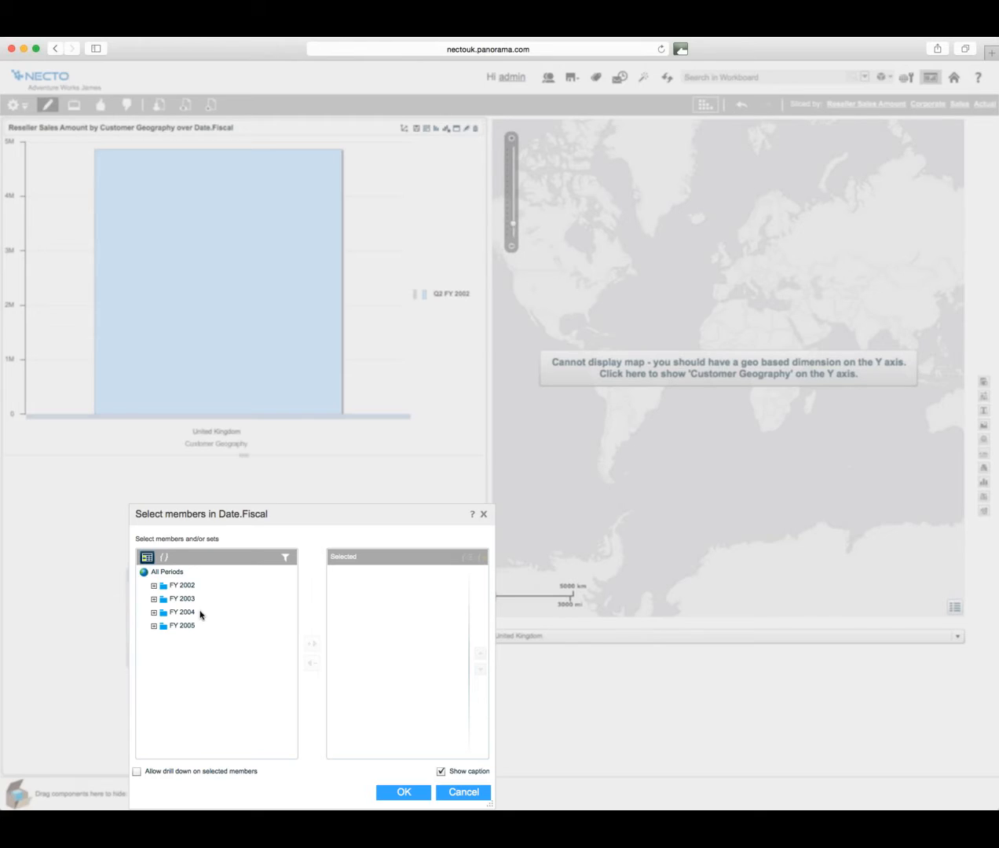
click(179, 599)
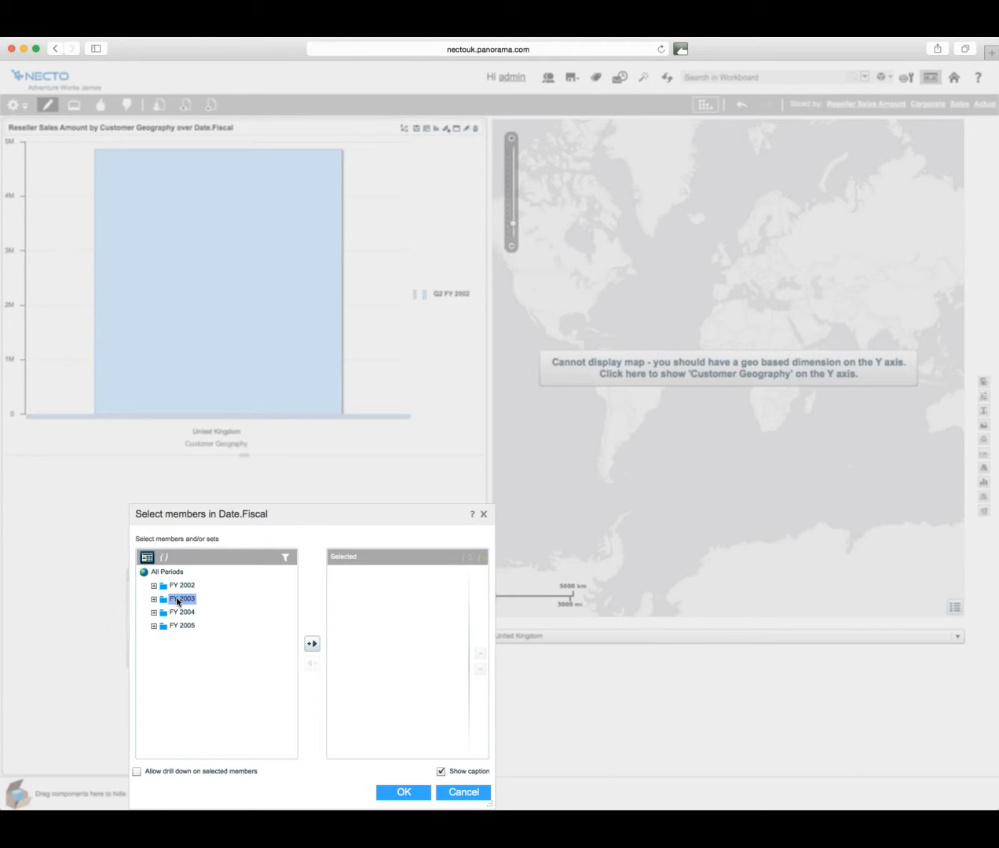
click(311, 646)
click(177, 586)
click(314, 644)
click(417, 793)
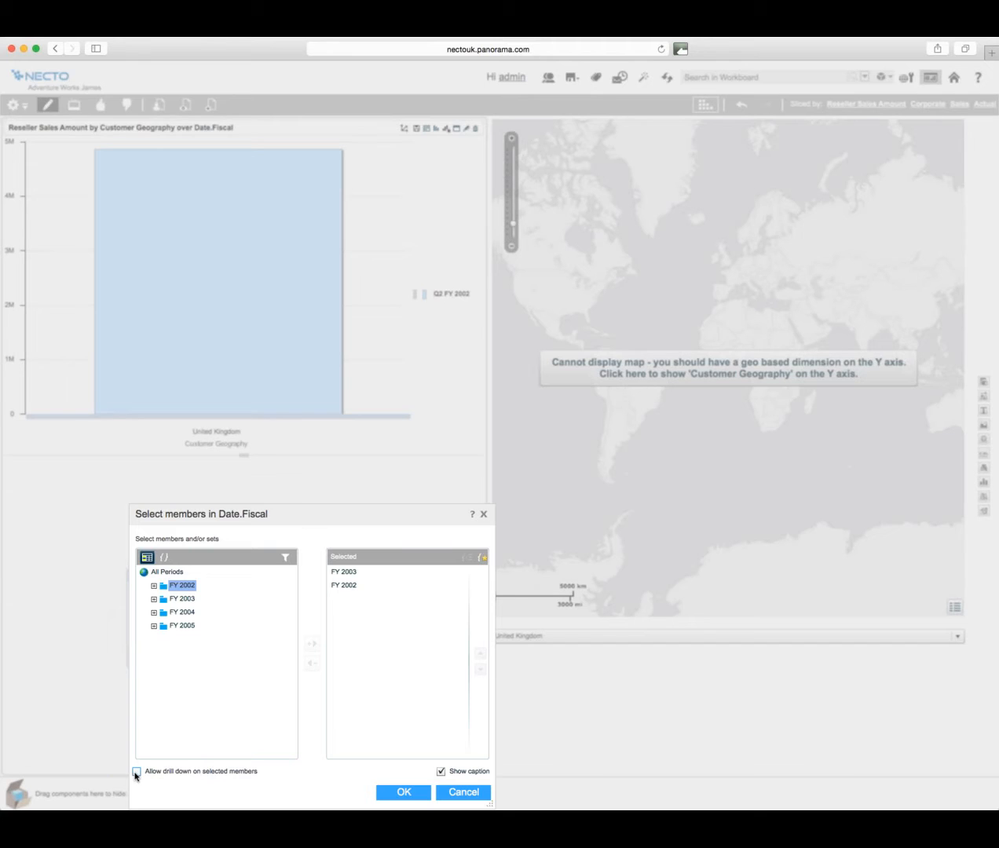
click(403, 790)
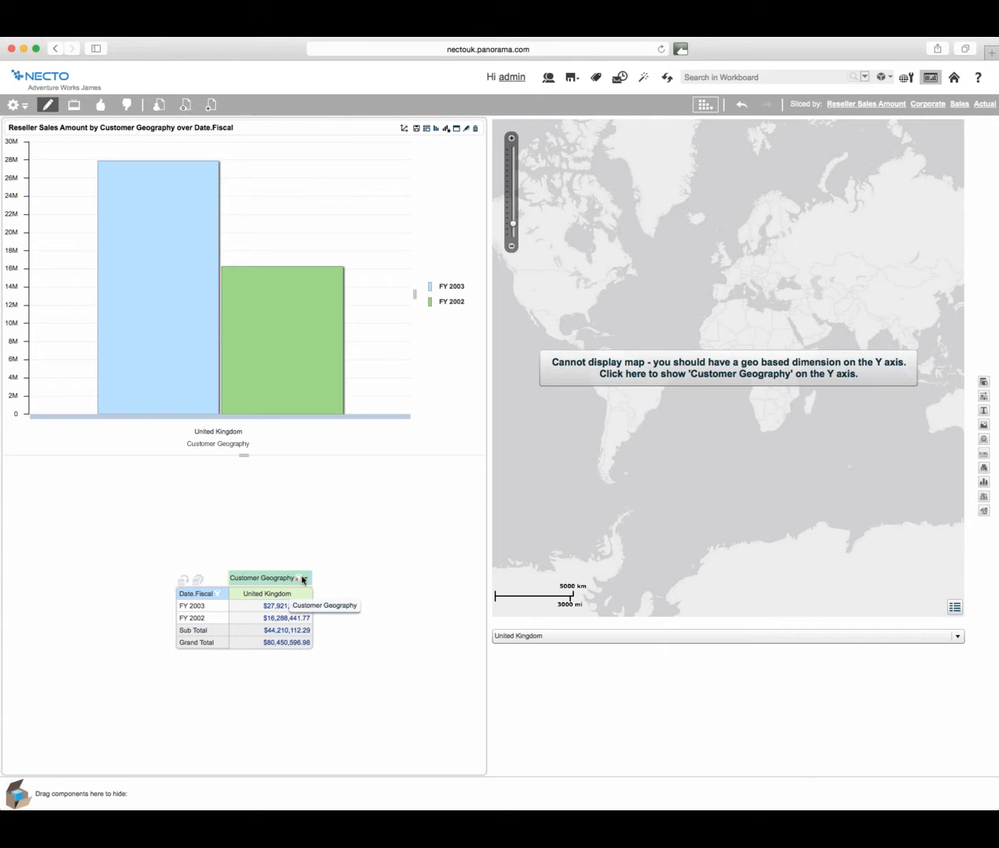
Clear the Date.Fiscal member filter and limit the dimension to FY 2002 and FY 2003, allowing drill down on the selected members.
click(219, 597)
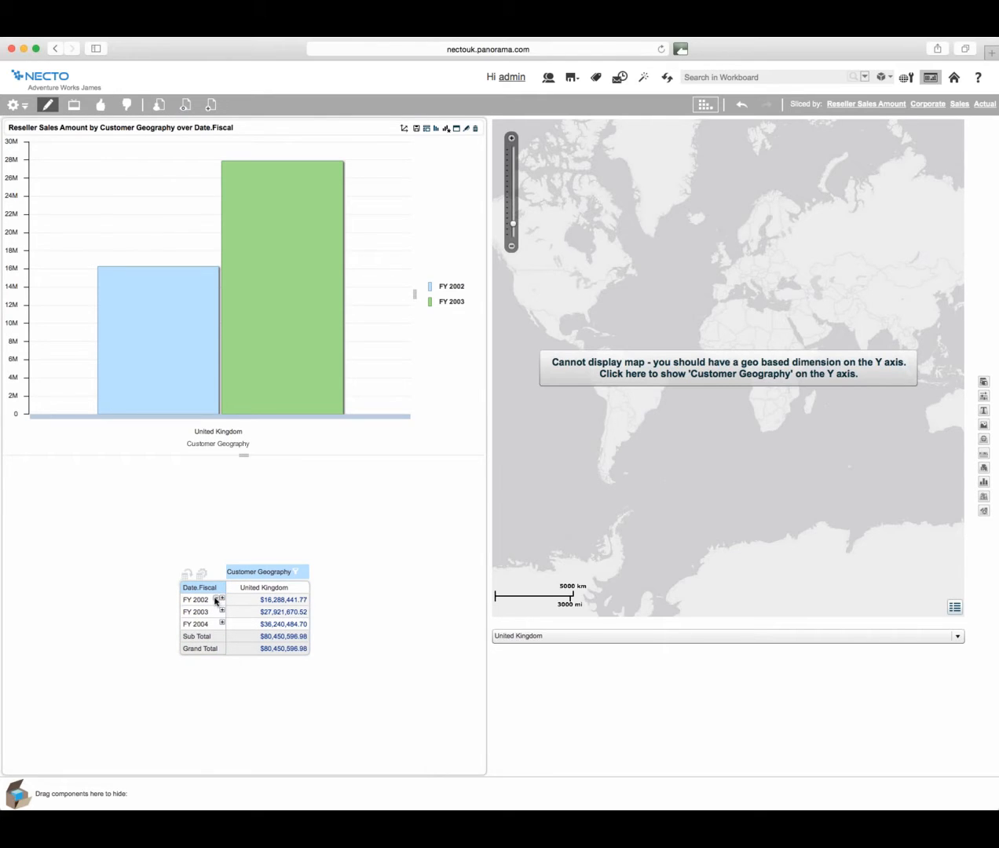
click(221, 589)
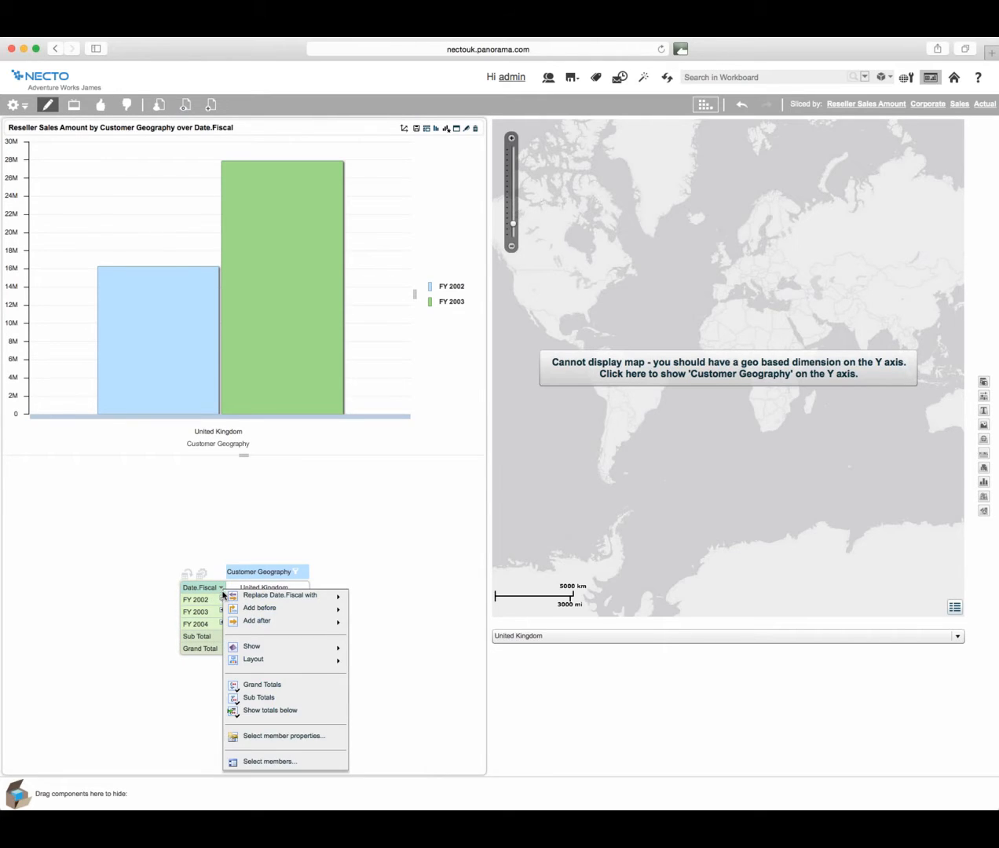
click(266, 762)
click(236, 588)
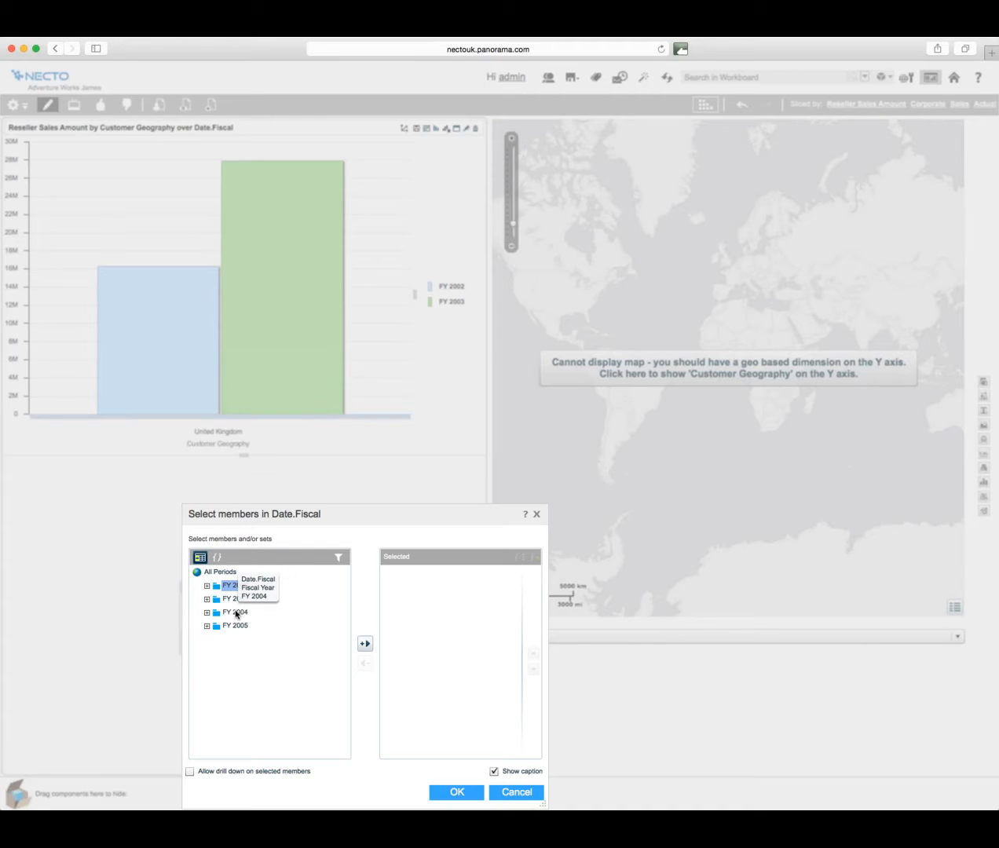
click(234, 600)
shift+click(234, 586)
click(365, 644)
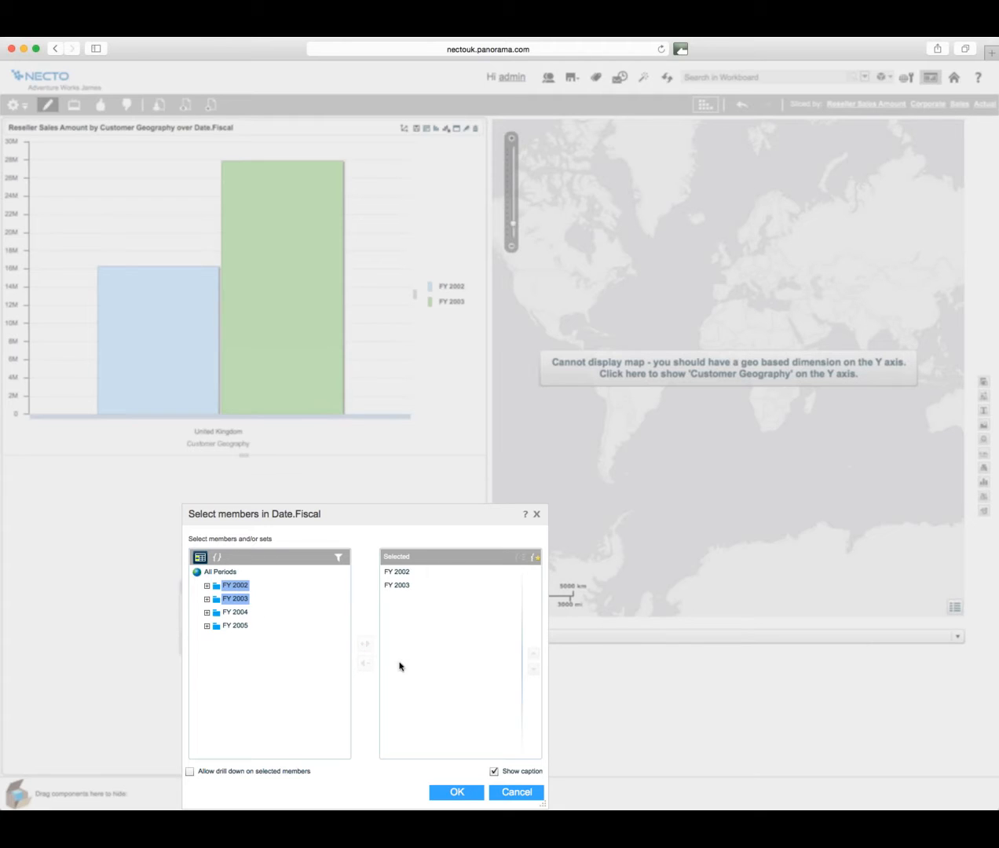
click(223, 771)
click(457, 793)
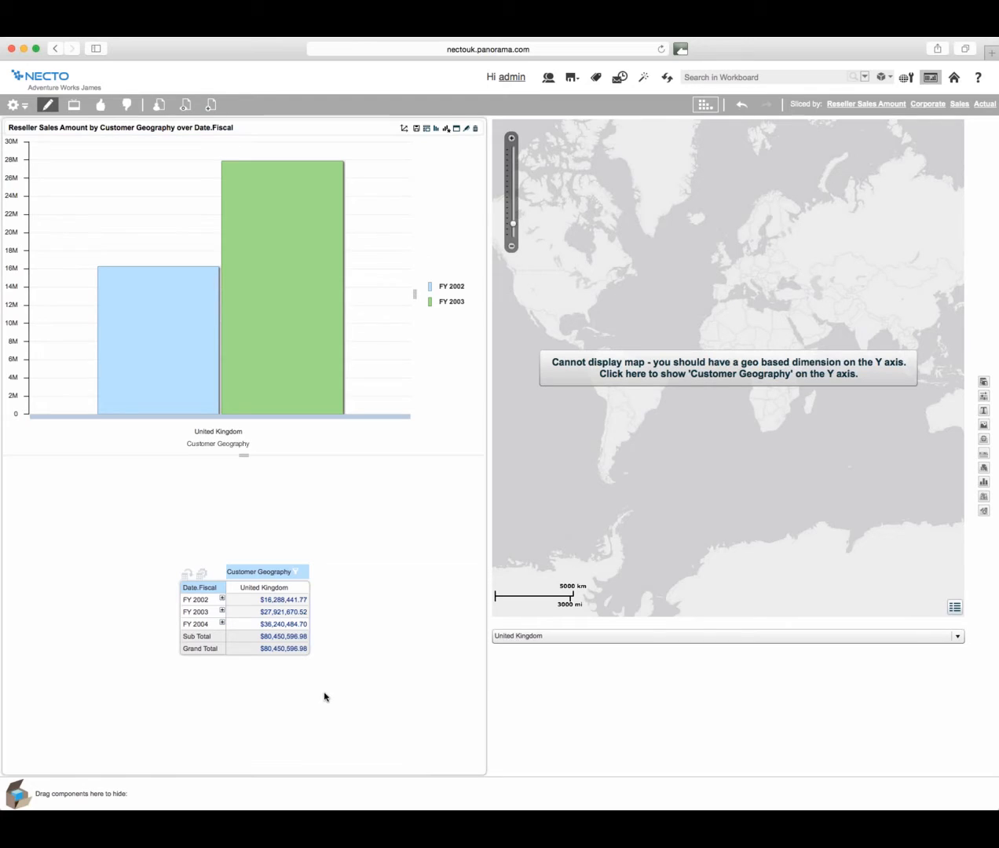
Drill FY 2002 down to its fiscal semesters in the table.
click(226, 605)
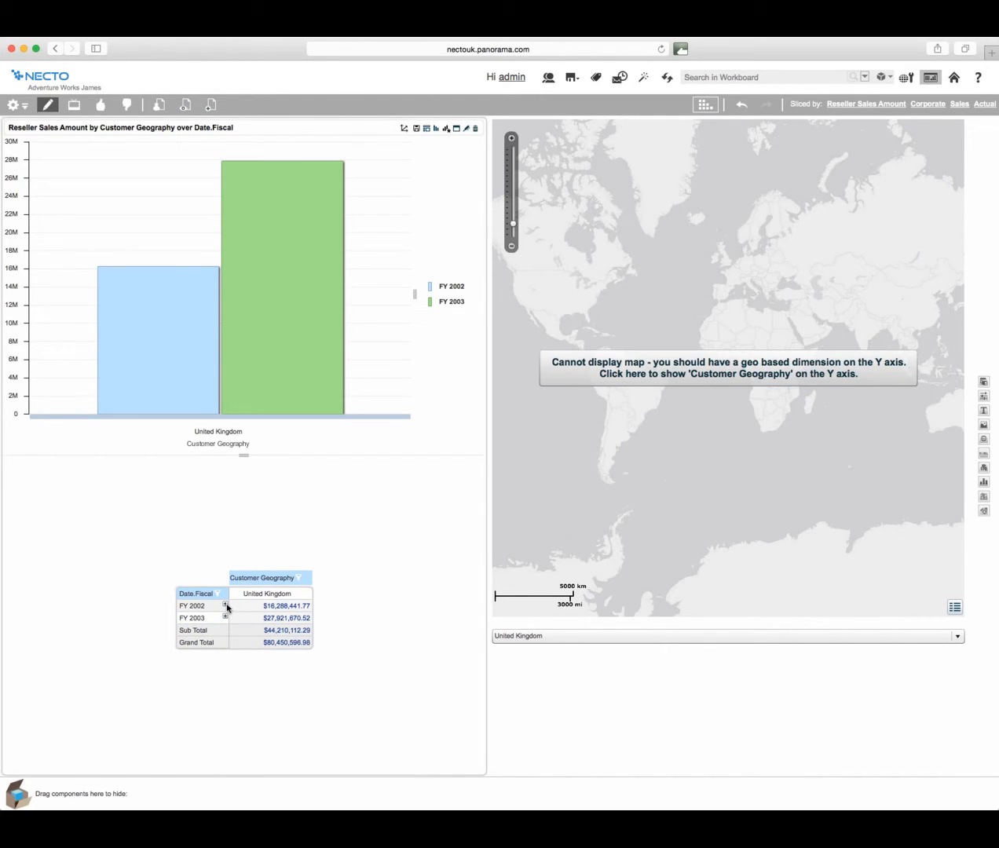
mouse_move(226, 587)
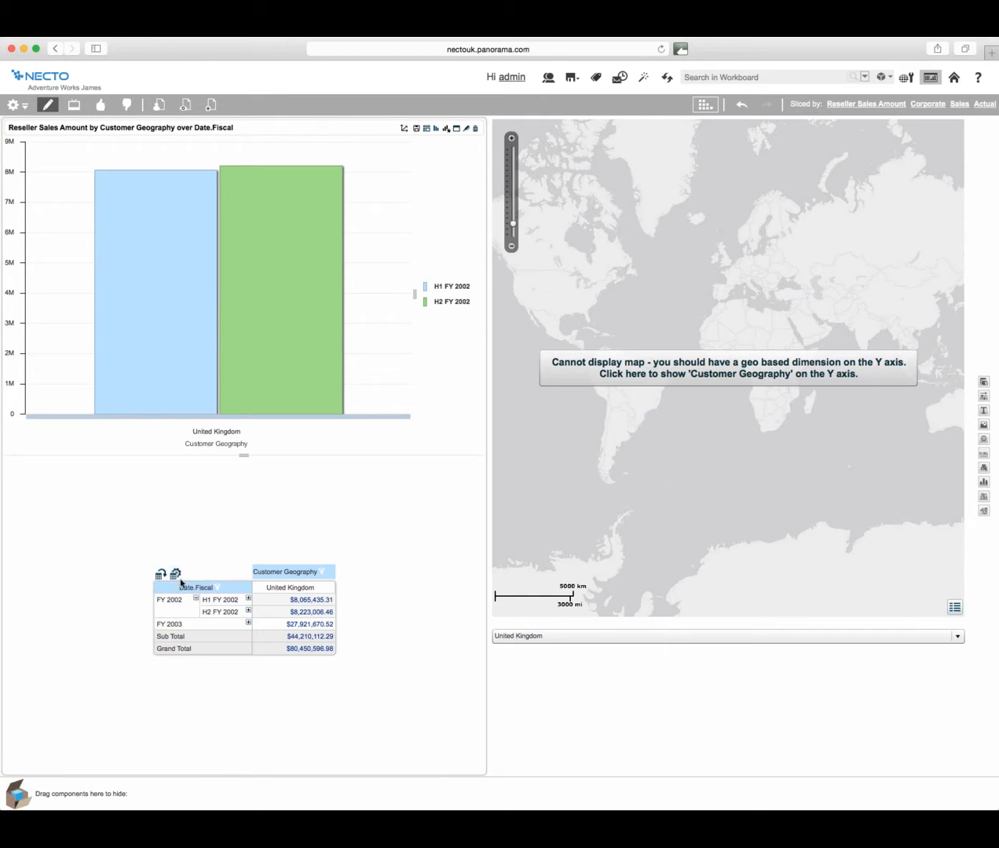
click(224, 590)
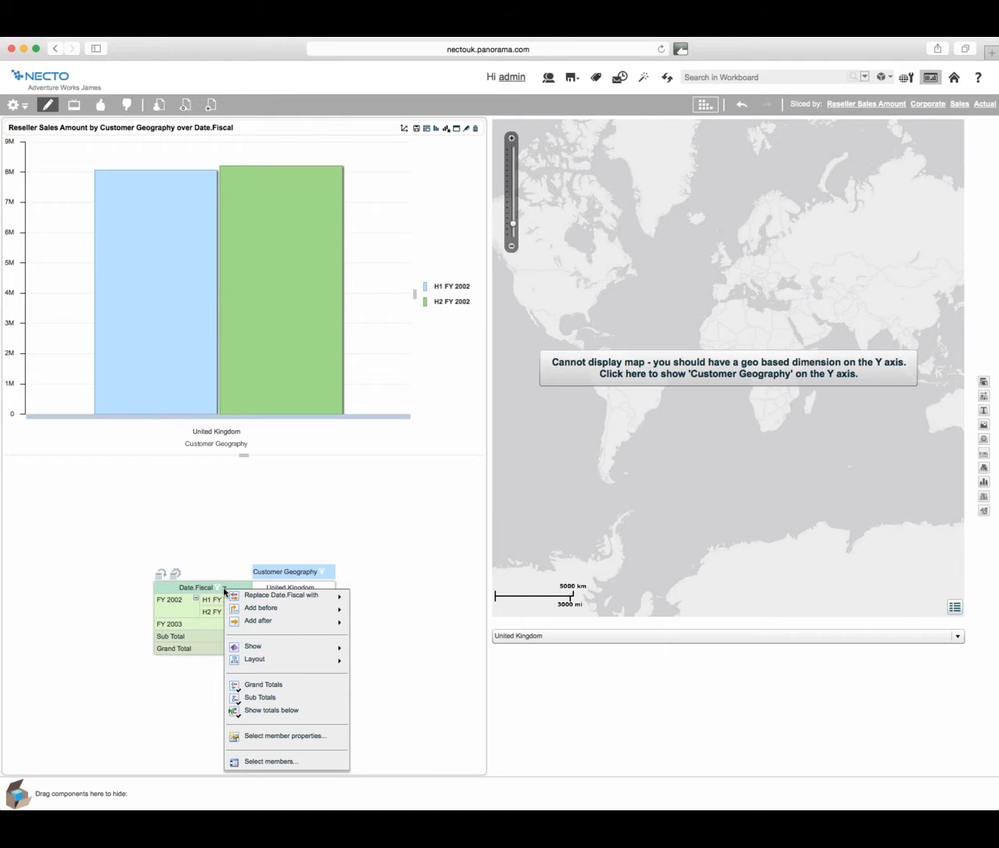
right_click(167, 589)
mouse_move(265, 613)
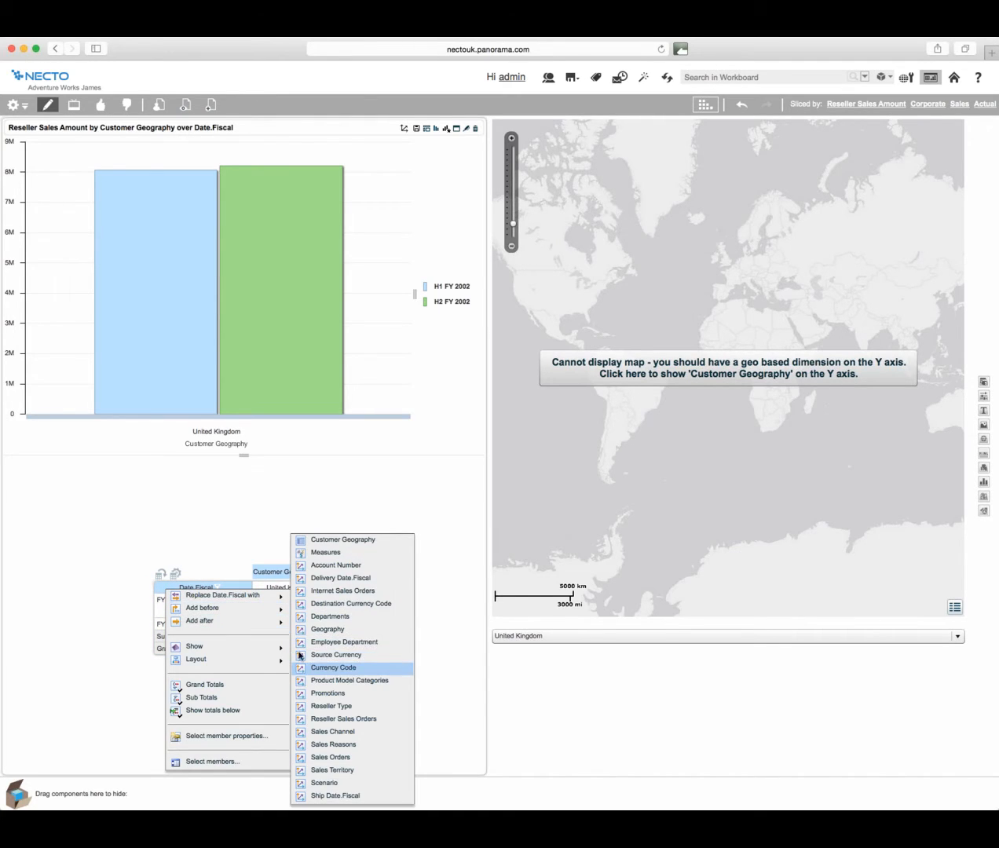
click(212, 558)
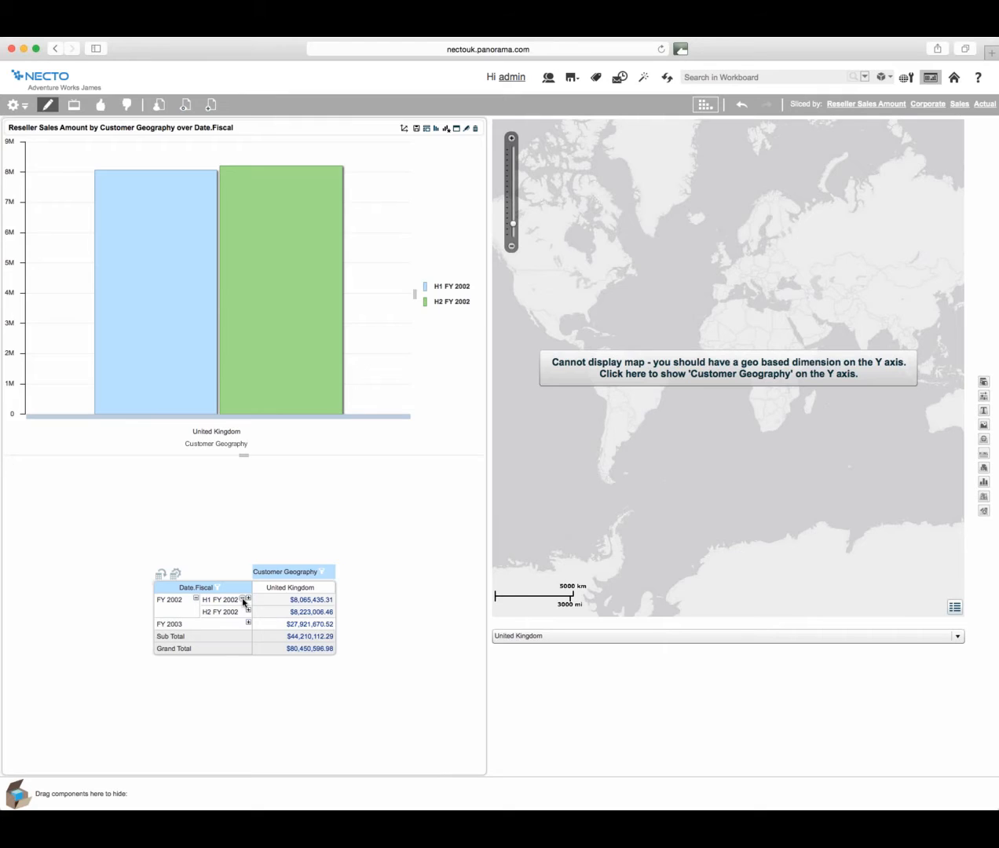
right_click(243, 601)
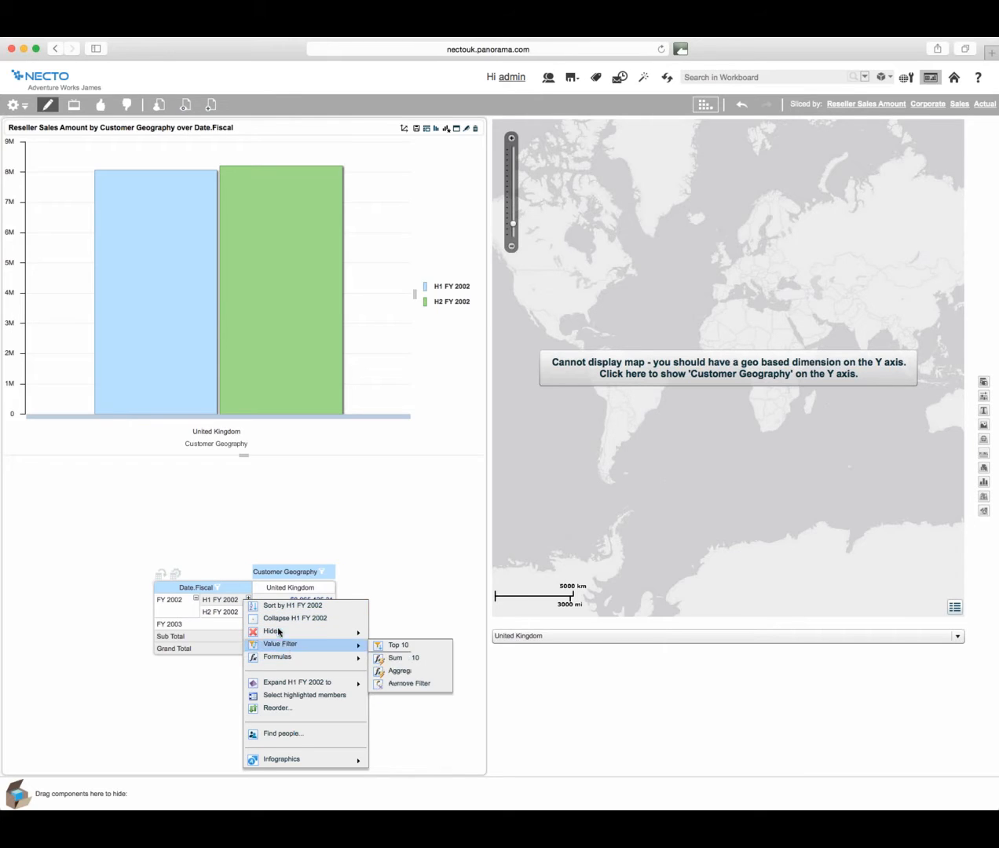
mouse_move(280, 632)
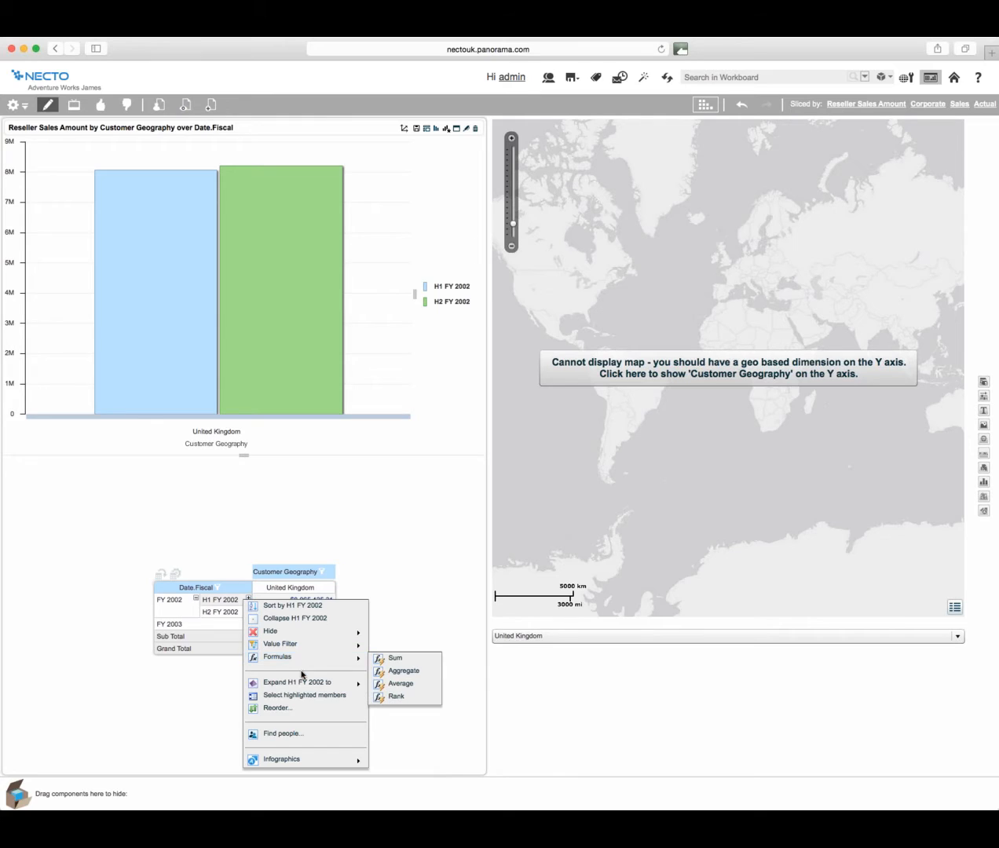
click(174, 684)
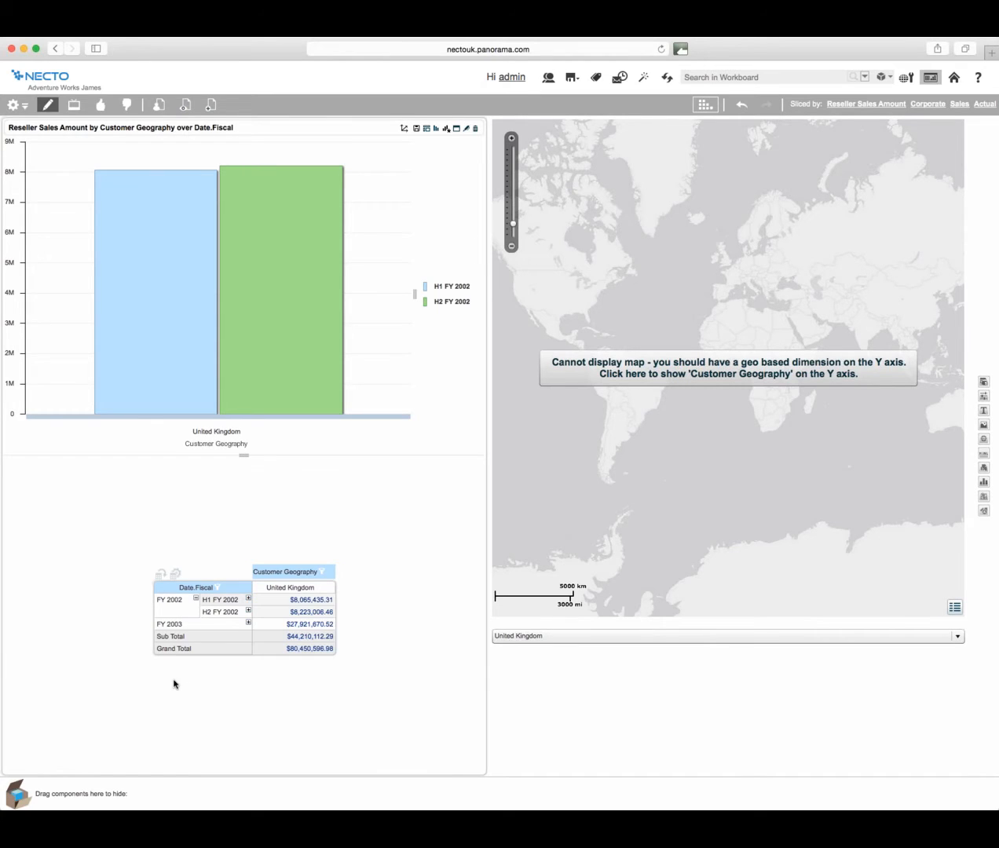
Change the layout of Date.Fiscal in the table rows to the Fiscal Quarter level.
click(225, 589)
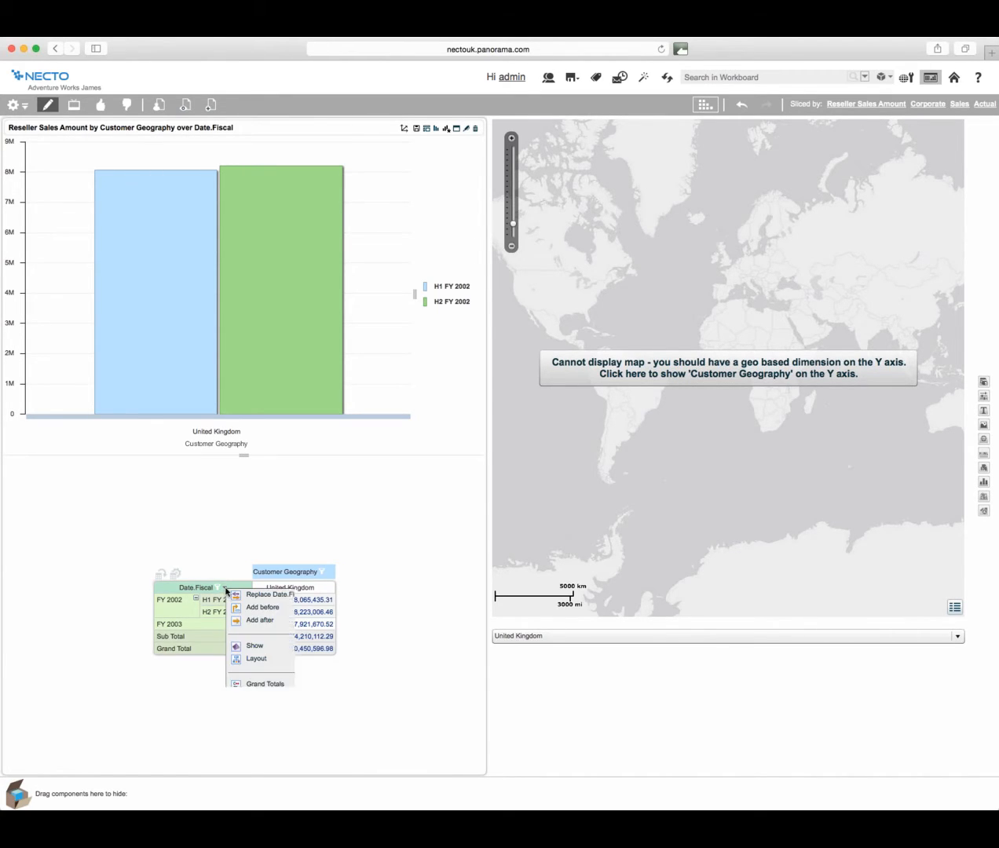
mouse_move(287, 594)
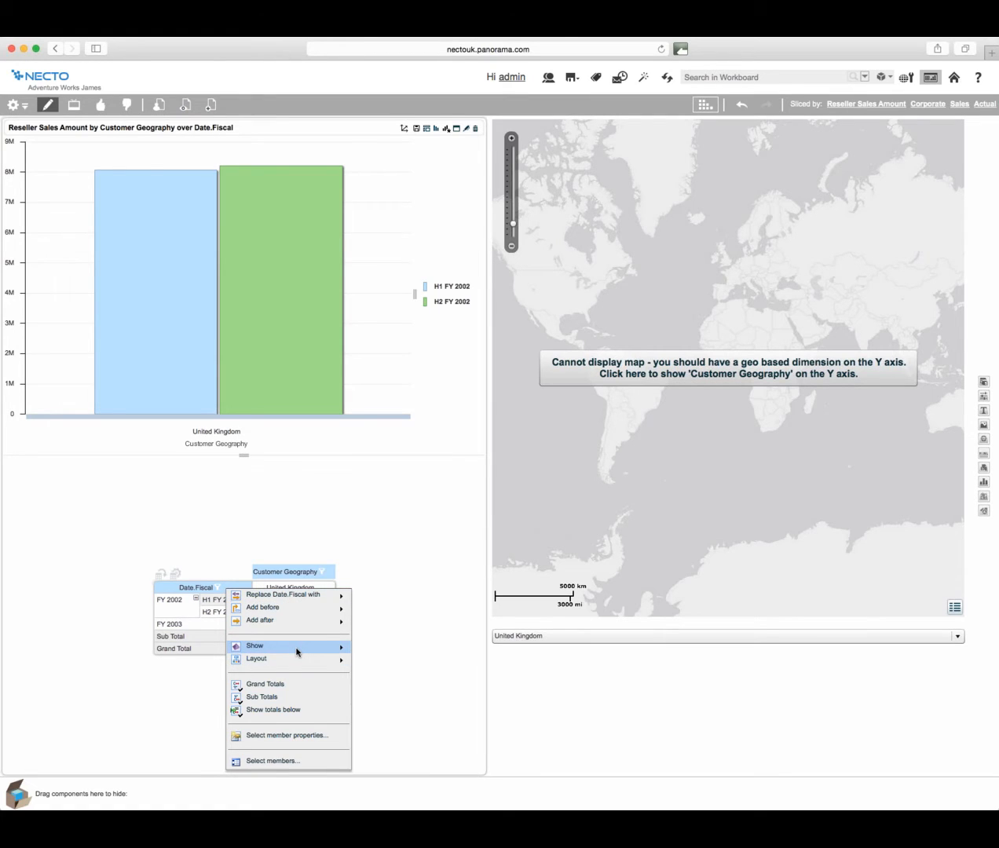
mouse_move(330, 660)
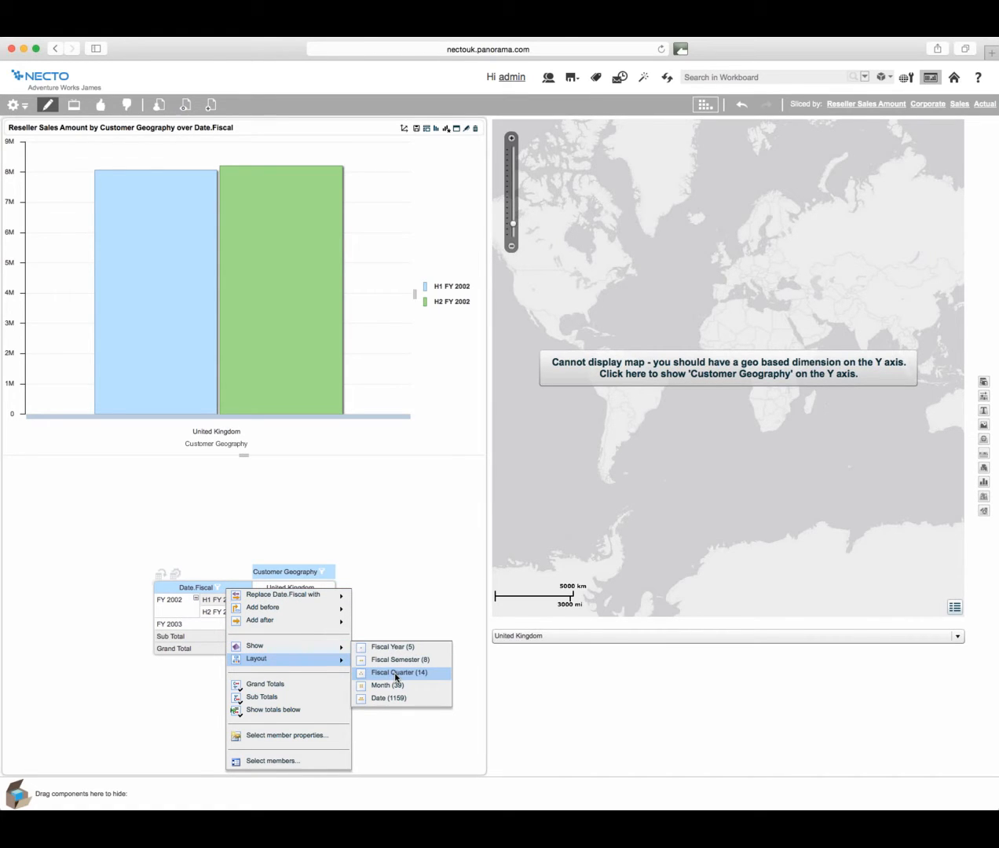
click(396, 674)
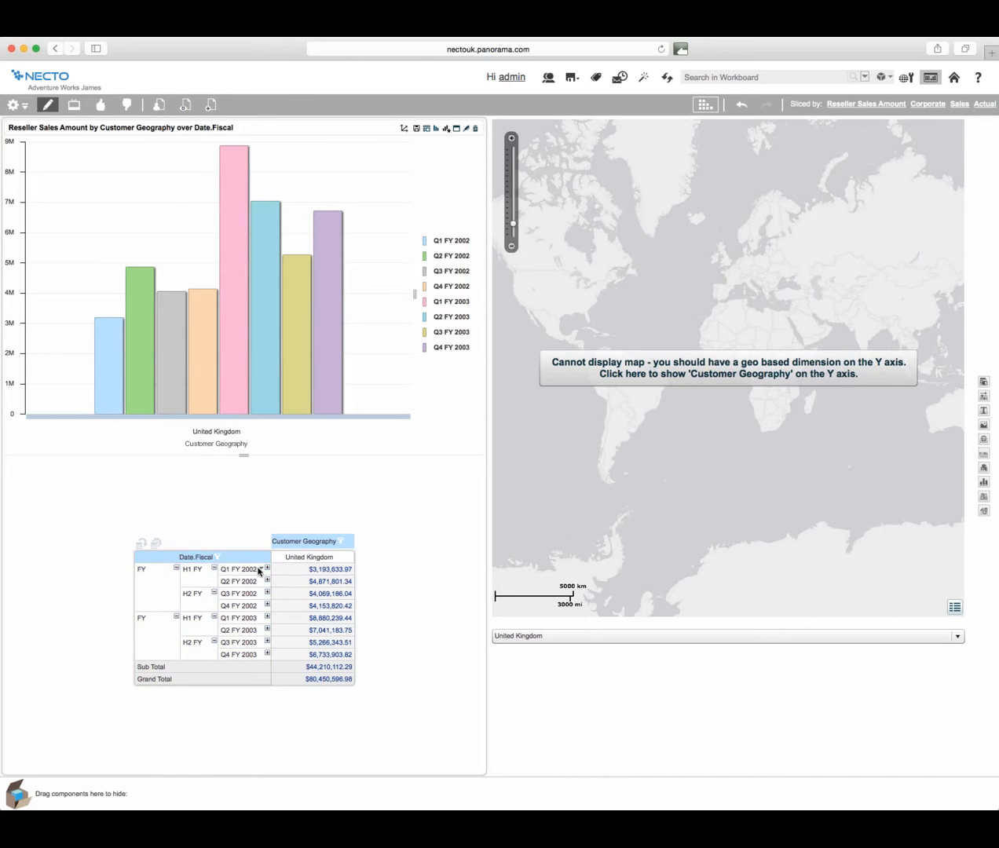
Try sorting the table by the Q1 FY 2002 row and undo that sort.
right_click(338, 561)
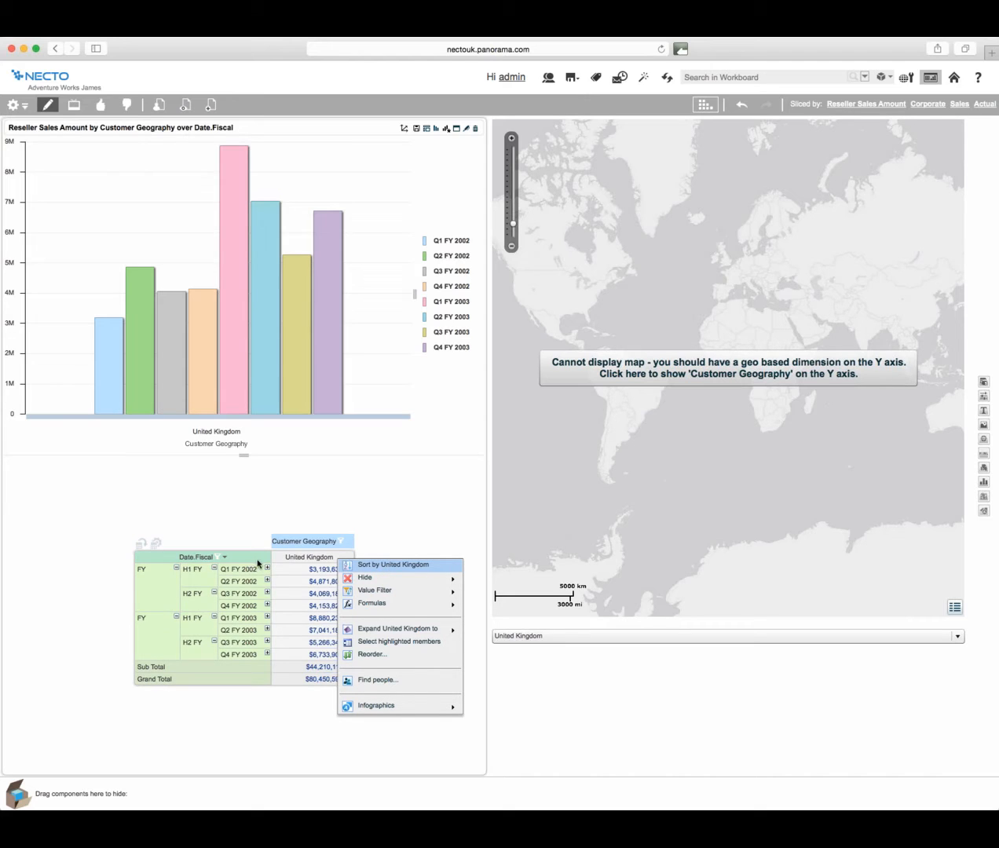
right_click(226, 557)
mouse_move(251, 563)
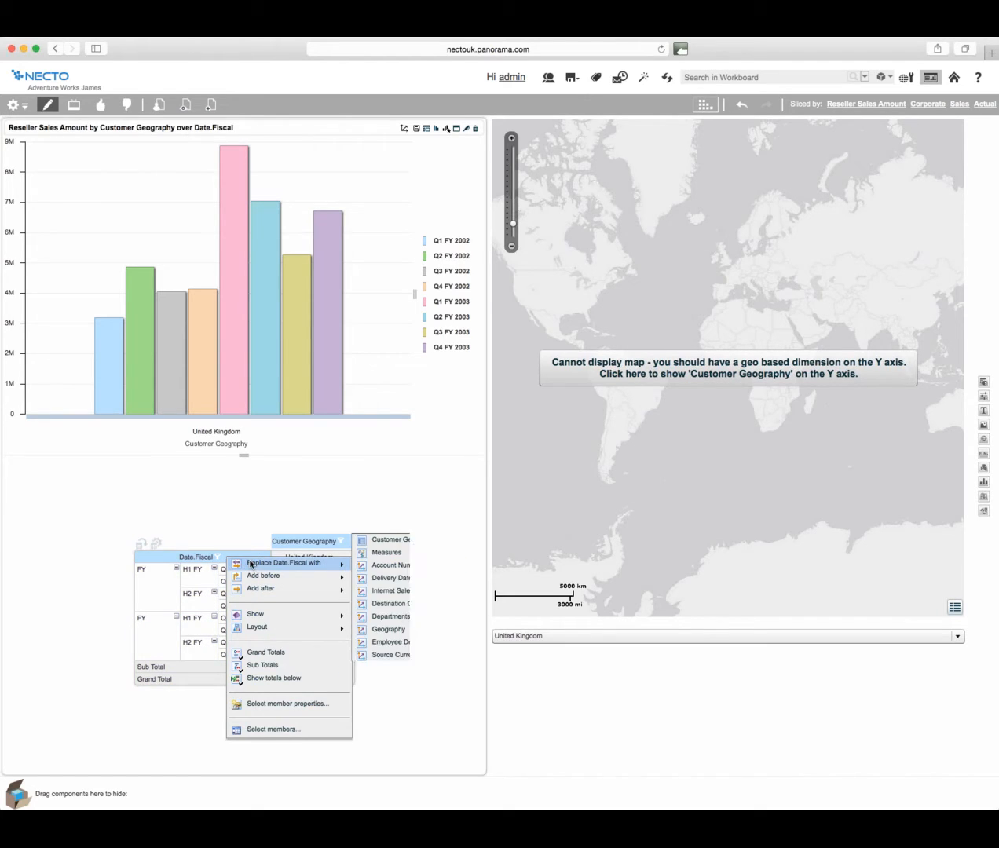
click(200, 574)
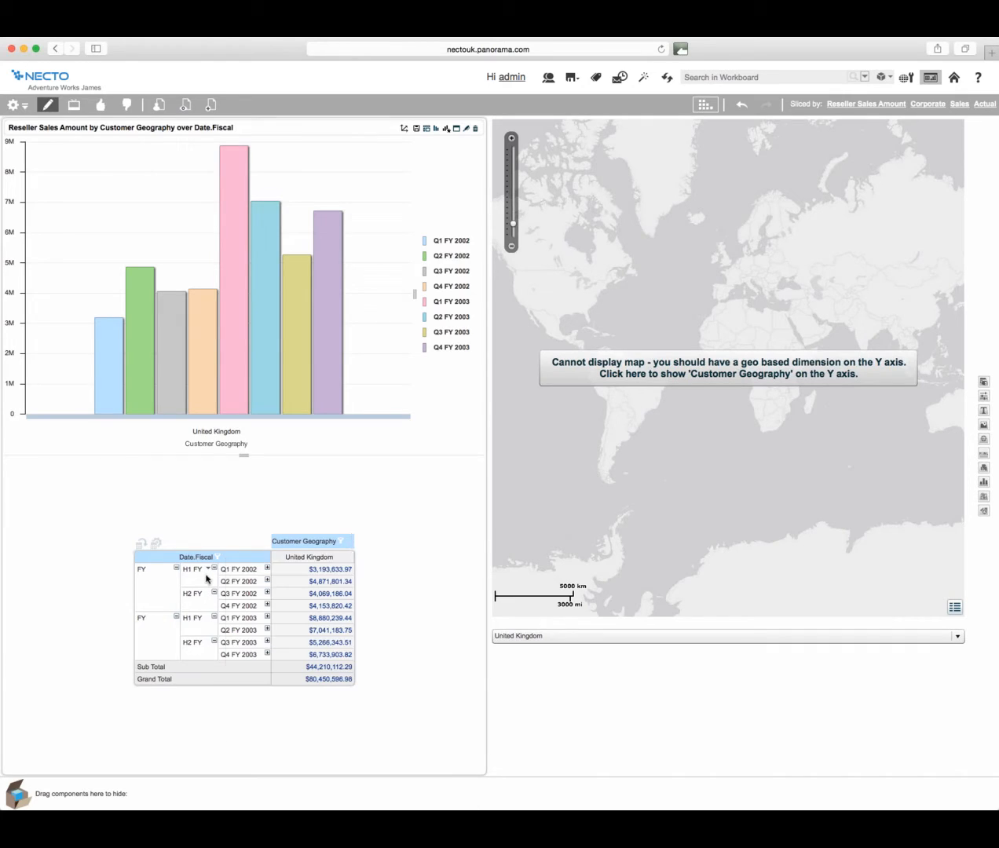
right_click(261, 570)
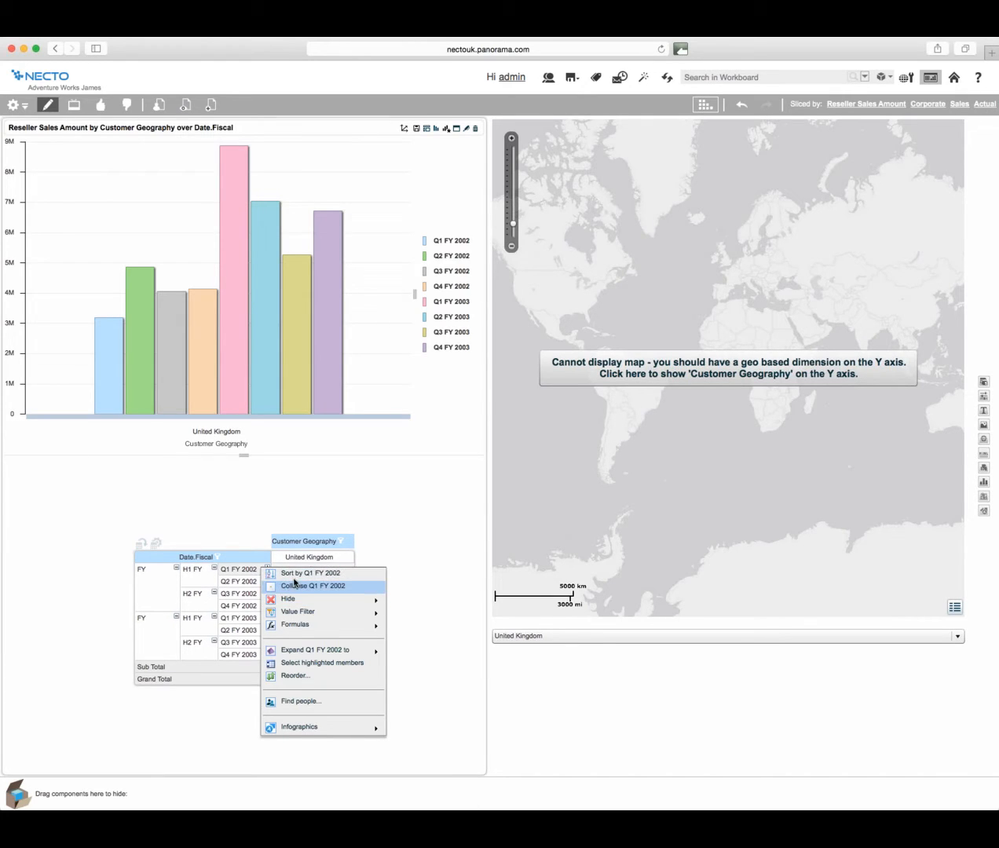
click(295, 576)
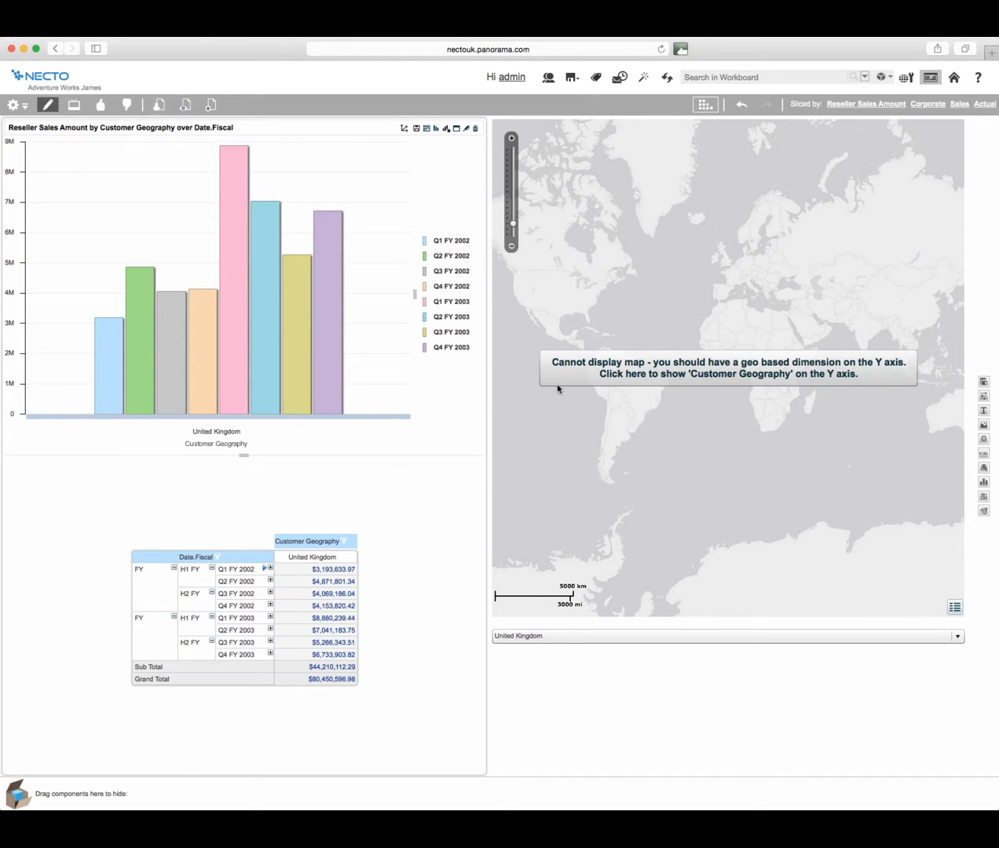
click(739, 109)
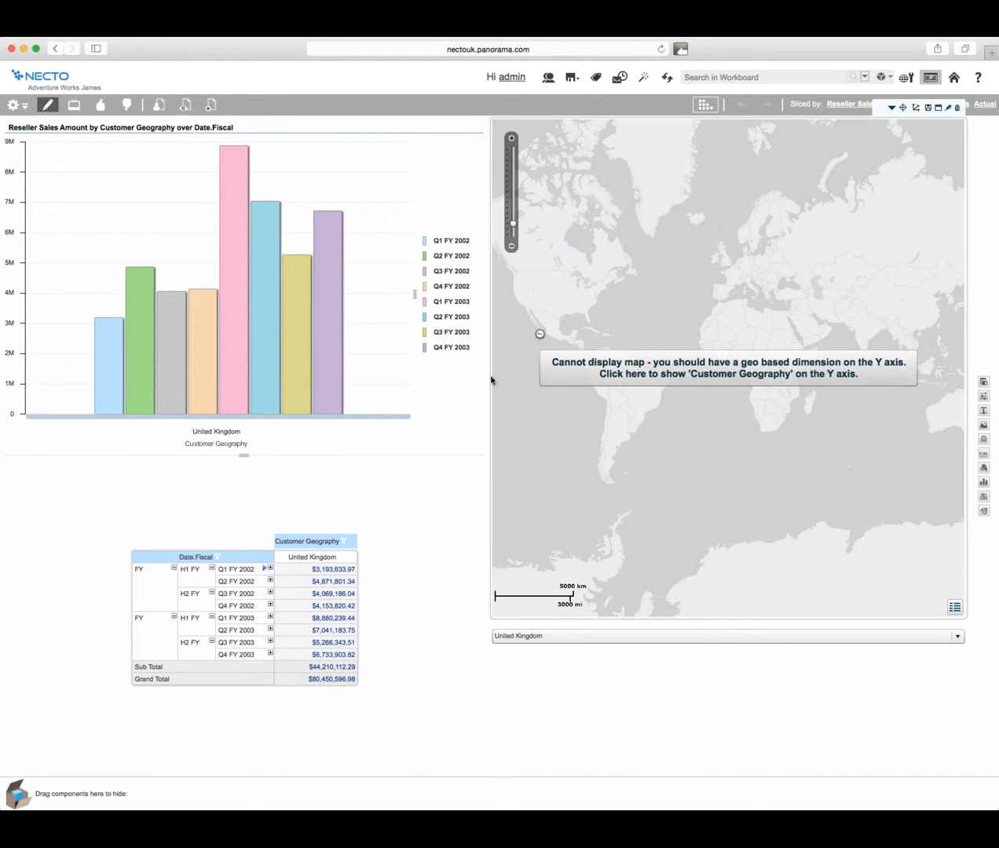
Sort the table by the United Kingdom column and remove the sort again.
click(339, 559)
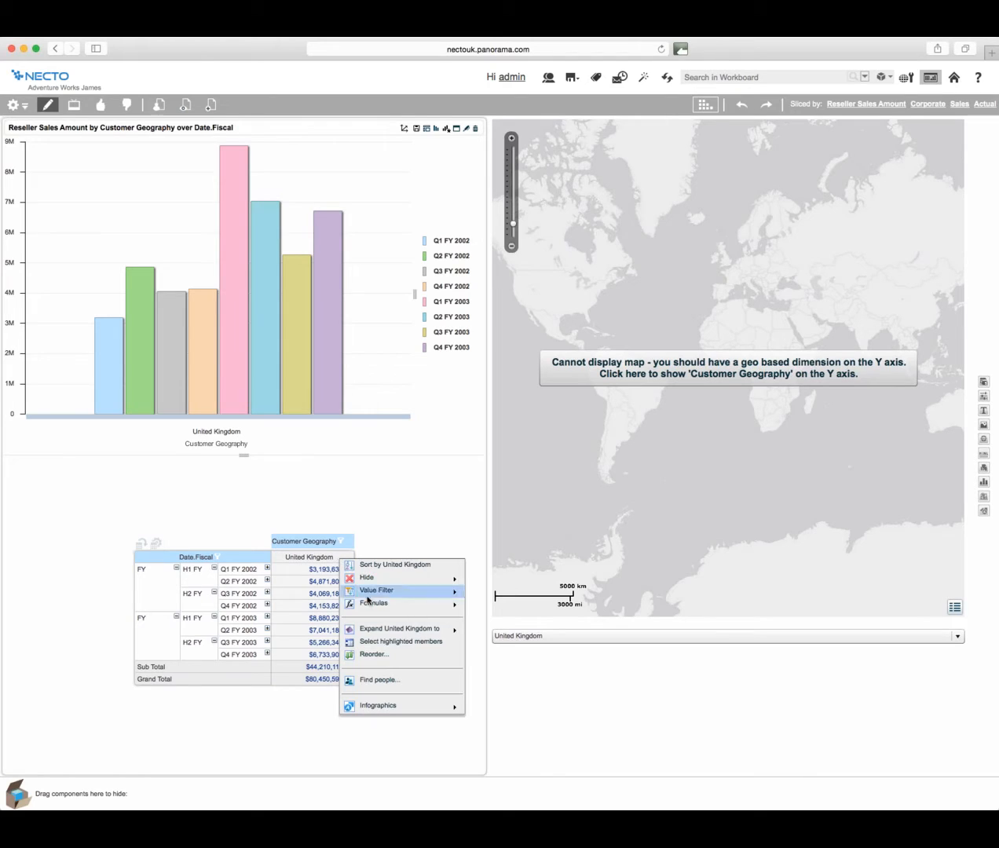
click(380, 566)
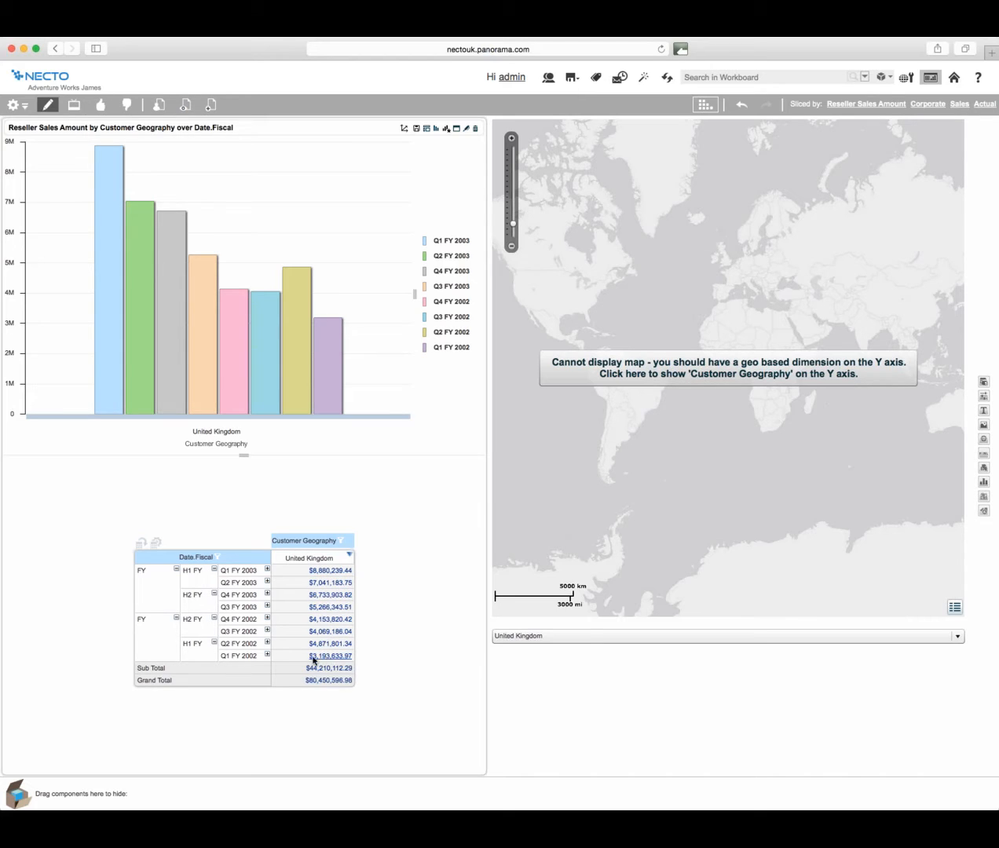
right_click(336, 560)
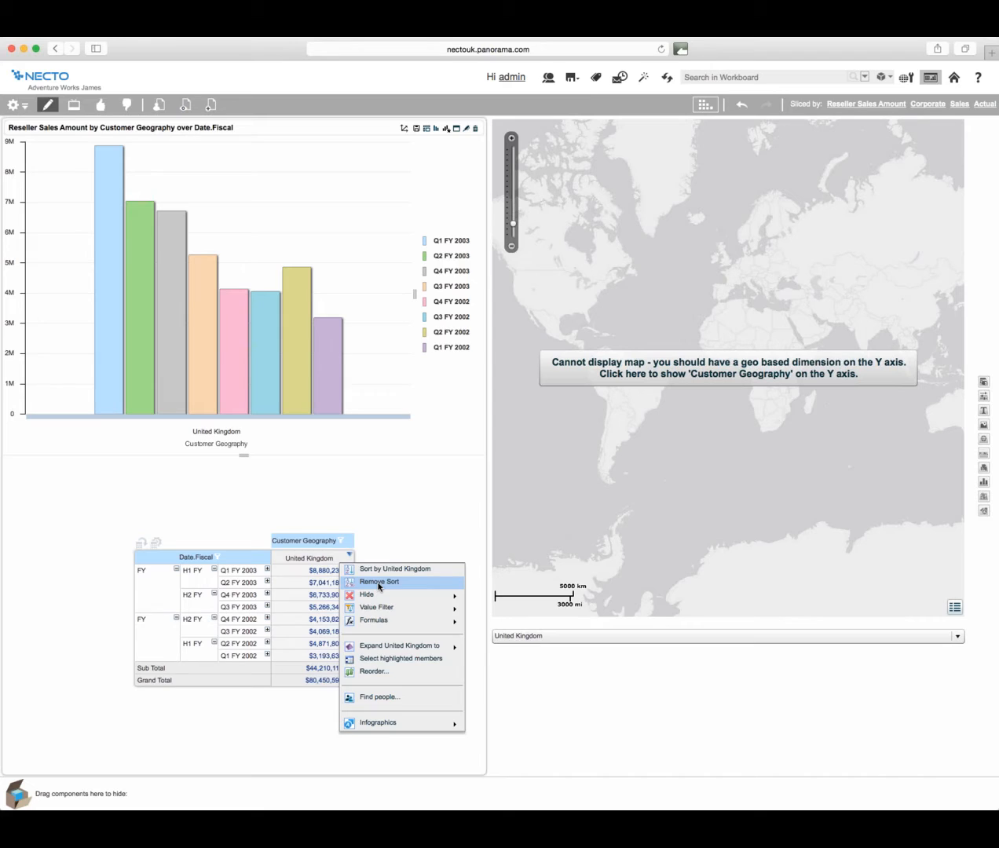
click(378, 583)
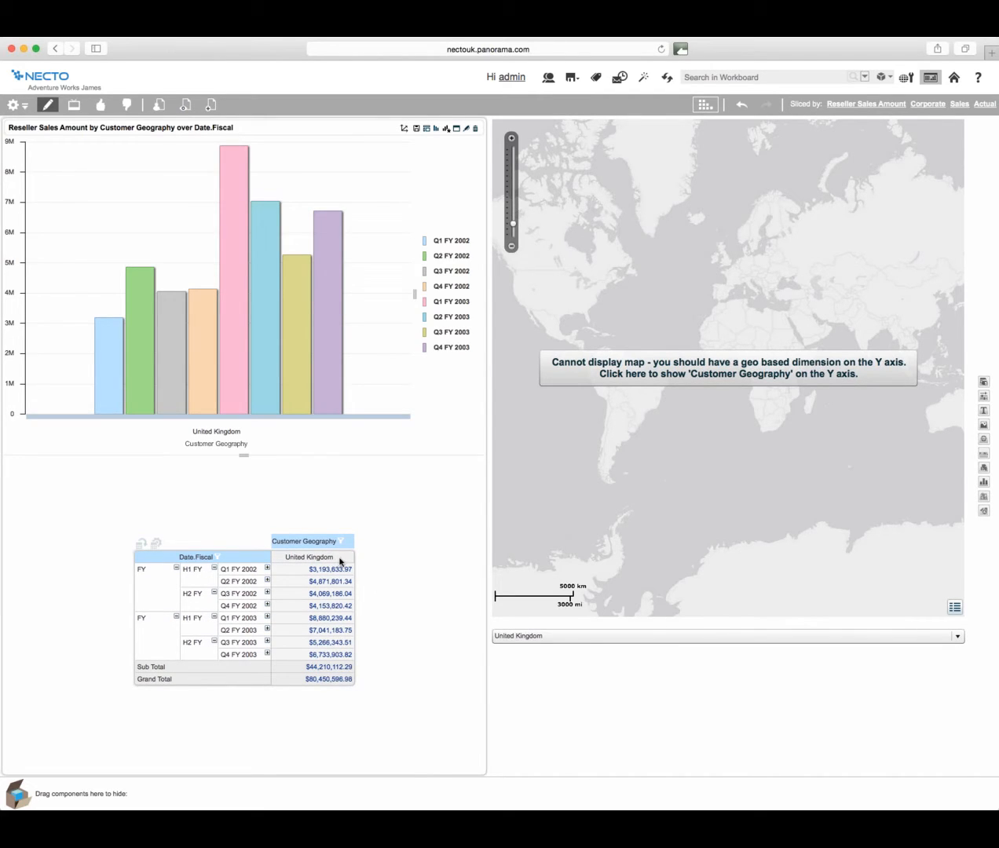
Apply a Top 10 value filter to the United Kingdom column and clear that filter again.
right_click(338, 559)
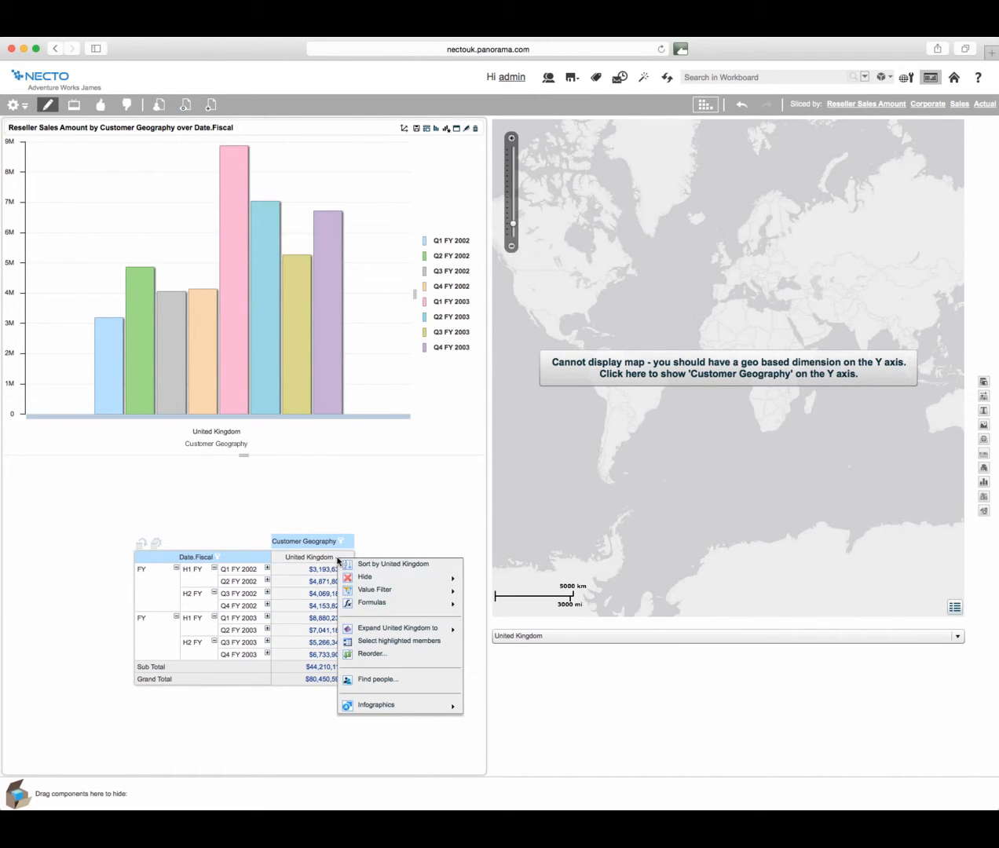
mouse_move(368, 590)
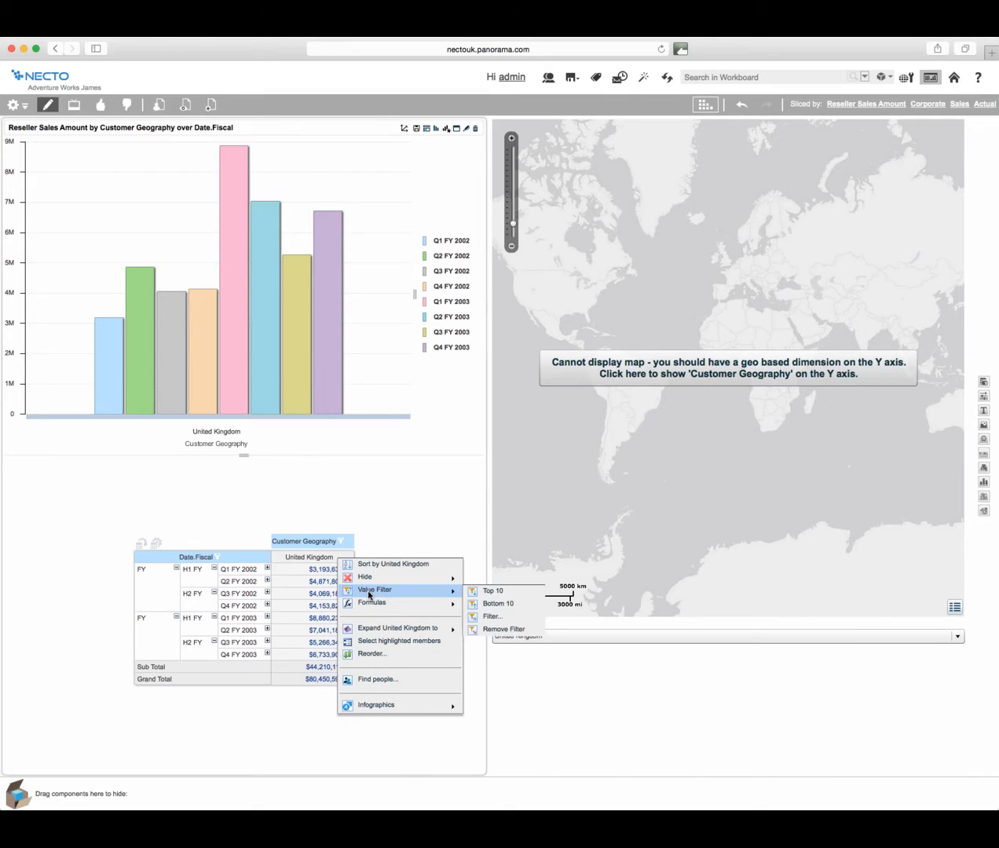
click(492, 591)
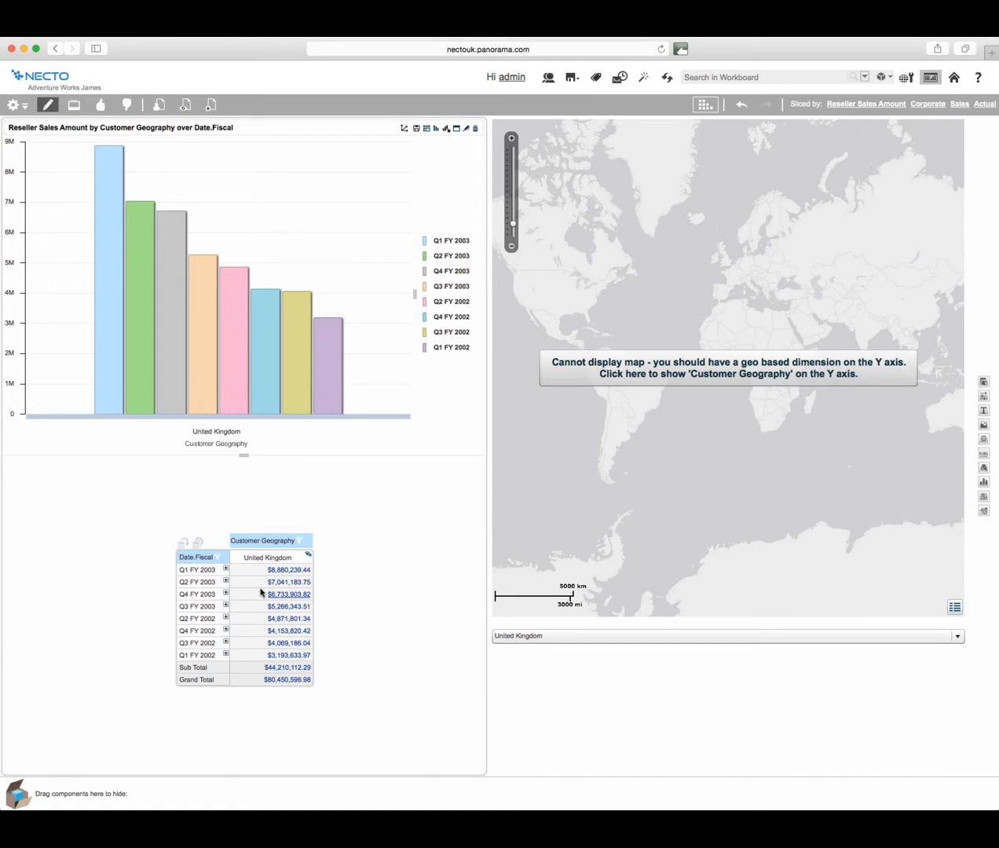
click(308, 557)
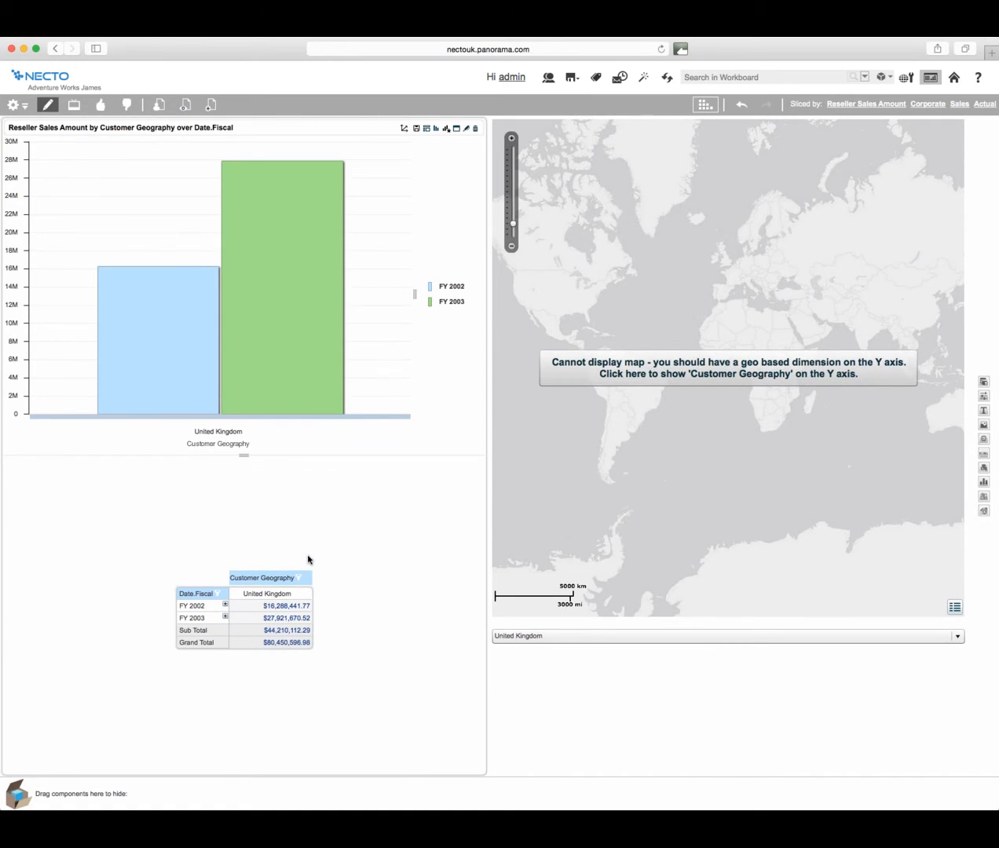
Lay out the Date.Fiscal rows again down to the Fiscal Quarter level for FY 2002 and FY 2003.
click(226, 595)
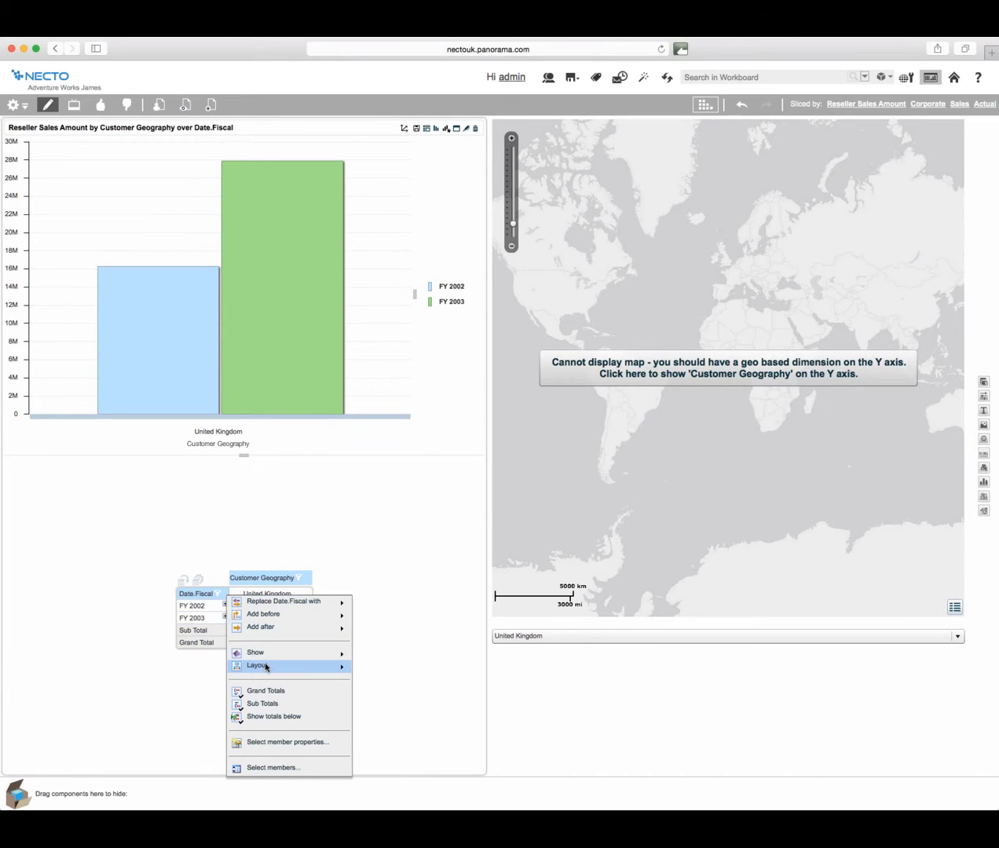
mouse_move(268, 667)
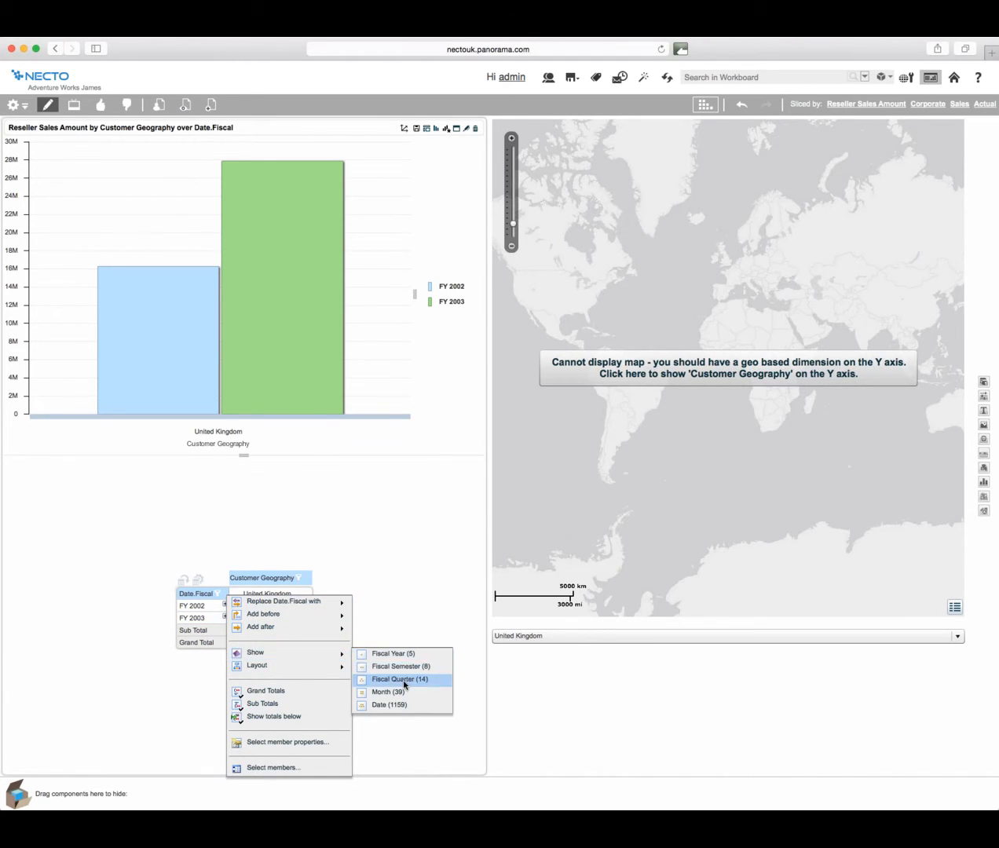
click(405, 680)
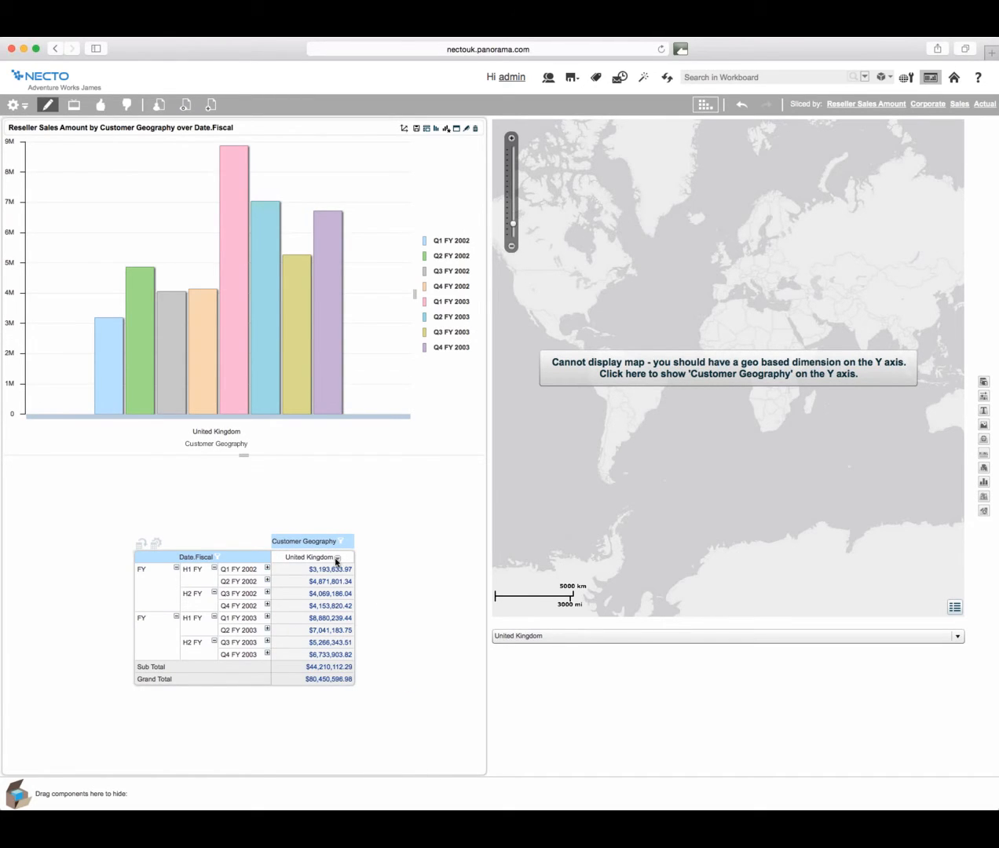
Apply a Top count value filter of 3 to the United Kingdom column, across all members.
click(337, 558)
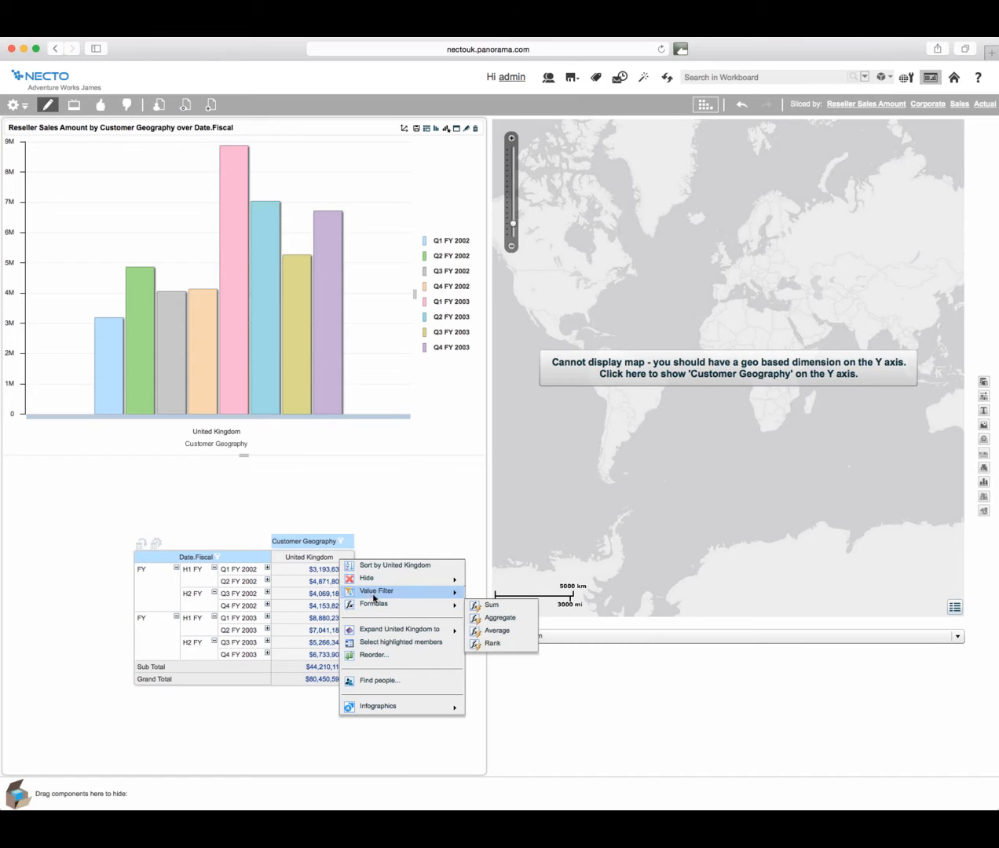
mouse_move(447, 591)
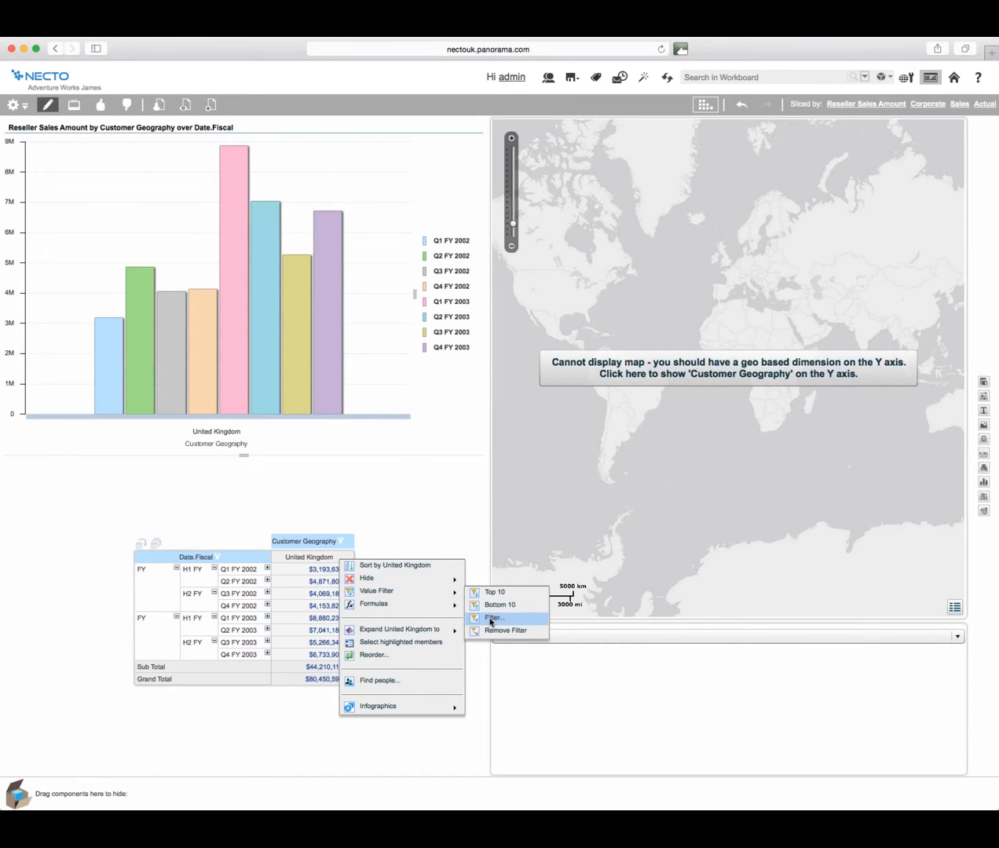
click(495, 618)
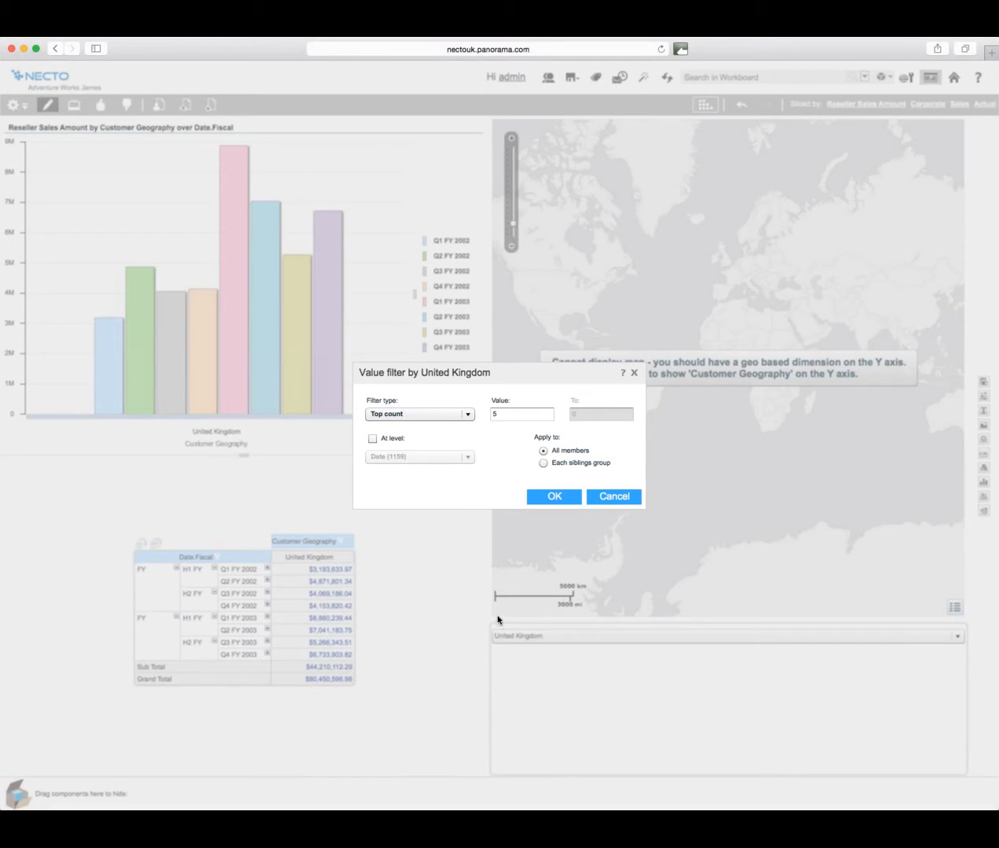
click(468, 415)
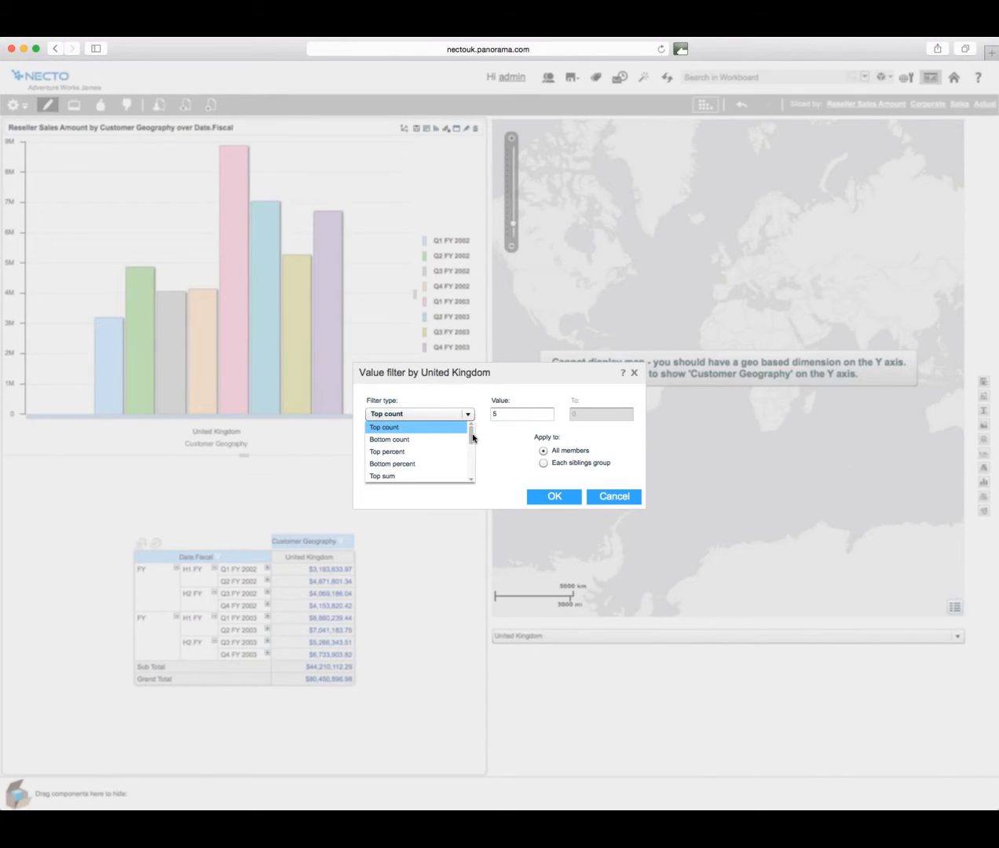
mouse_move(472, 438)
mouse_down()
mouse_move(477, 479)
mouse_move(469, 432)
mouse_up()
click(503, 417)
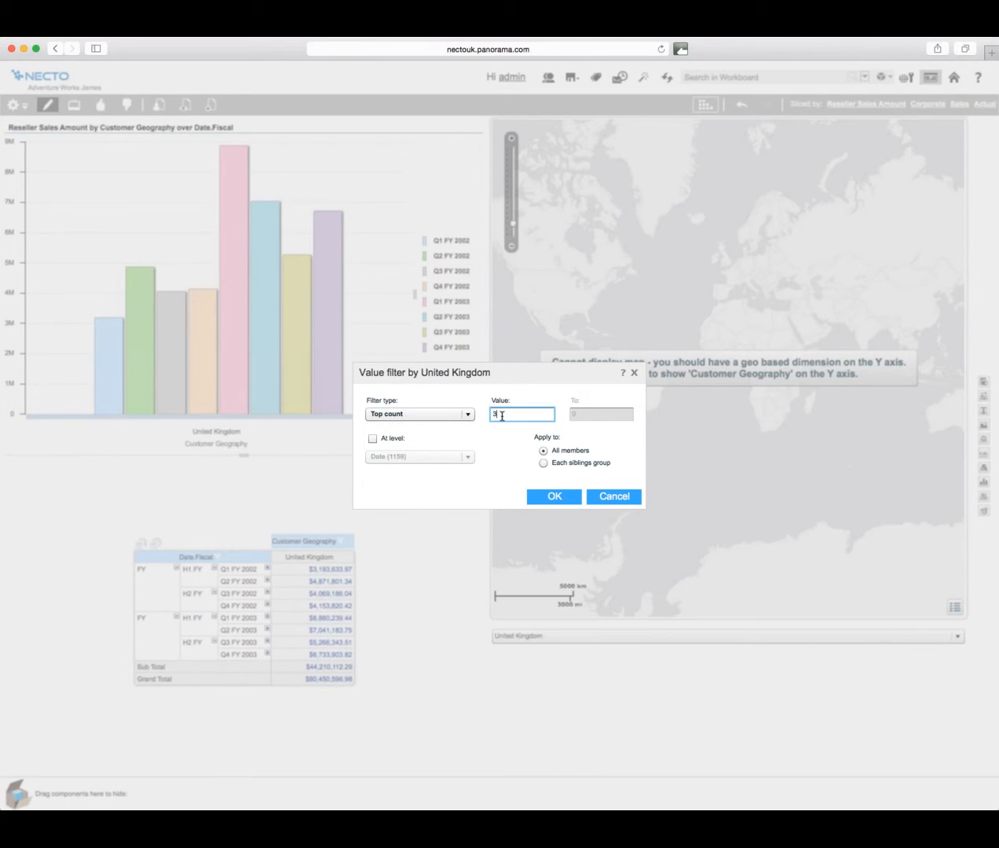
click(547, 496)
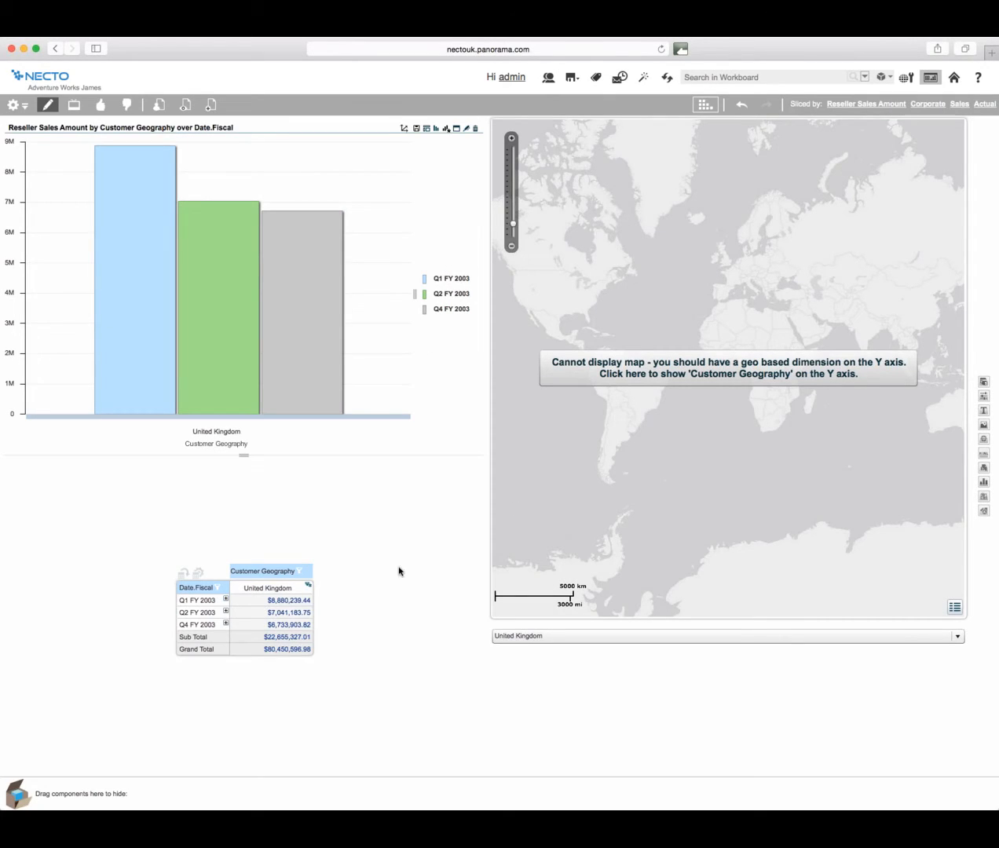
click(296, 589)
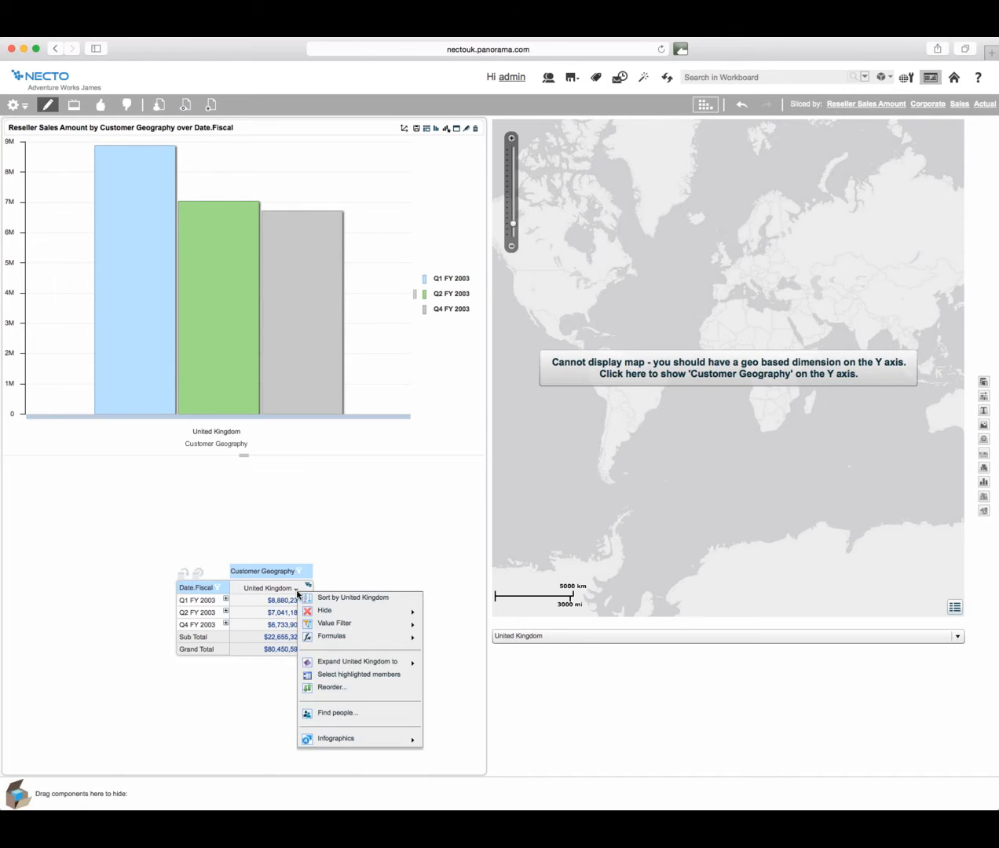
mouse_move(366, 639)
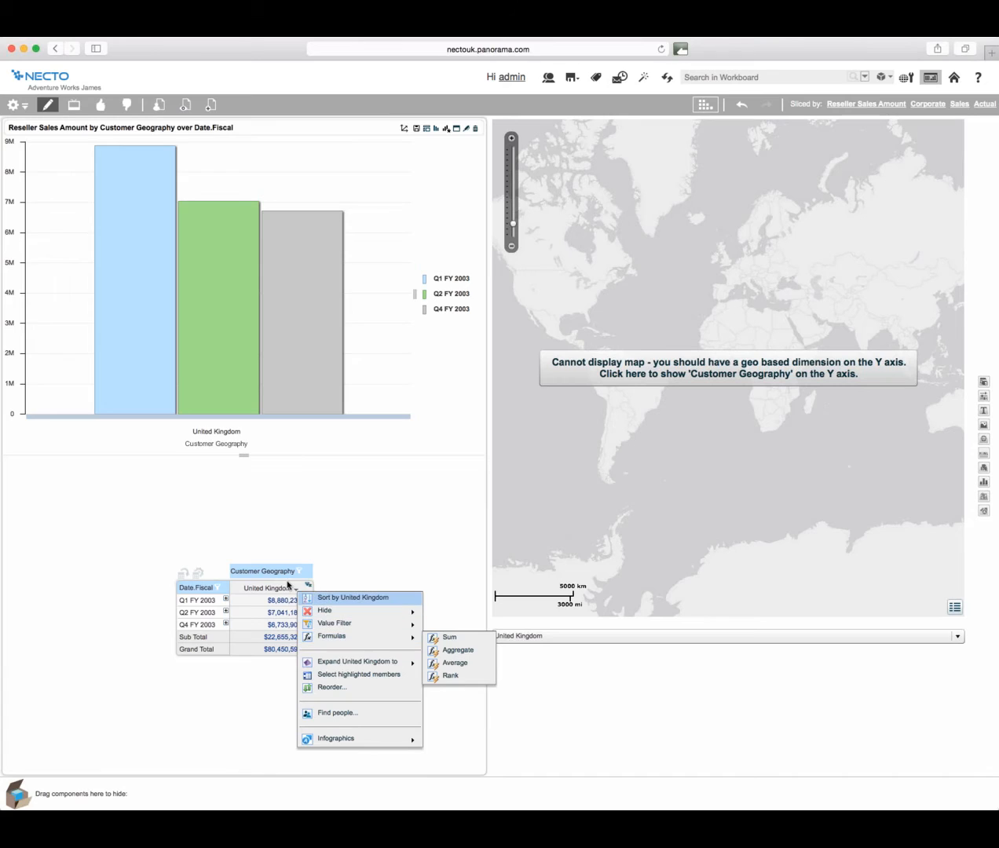
click(260, 545)
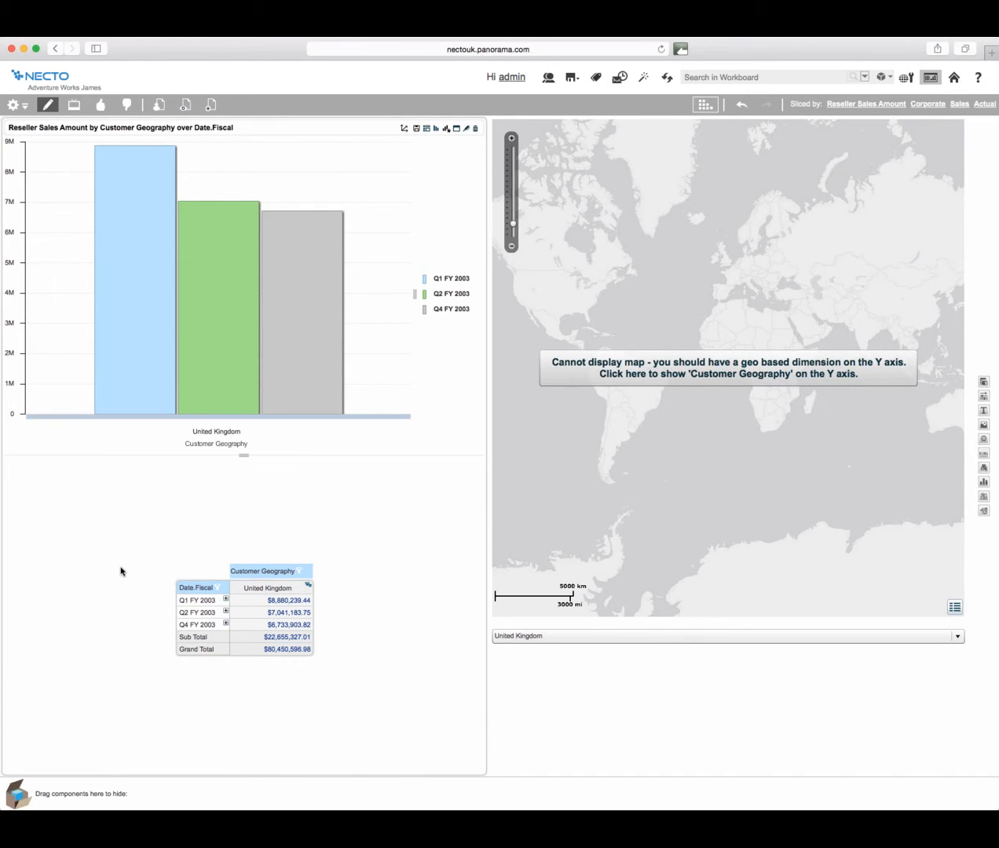
right_click(220, 601)
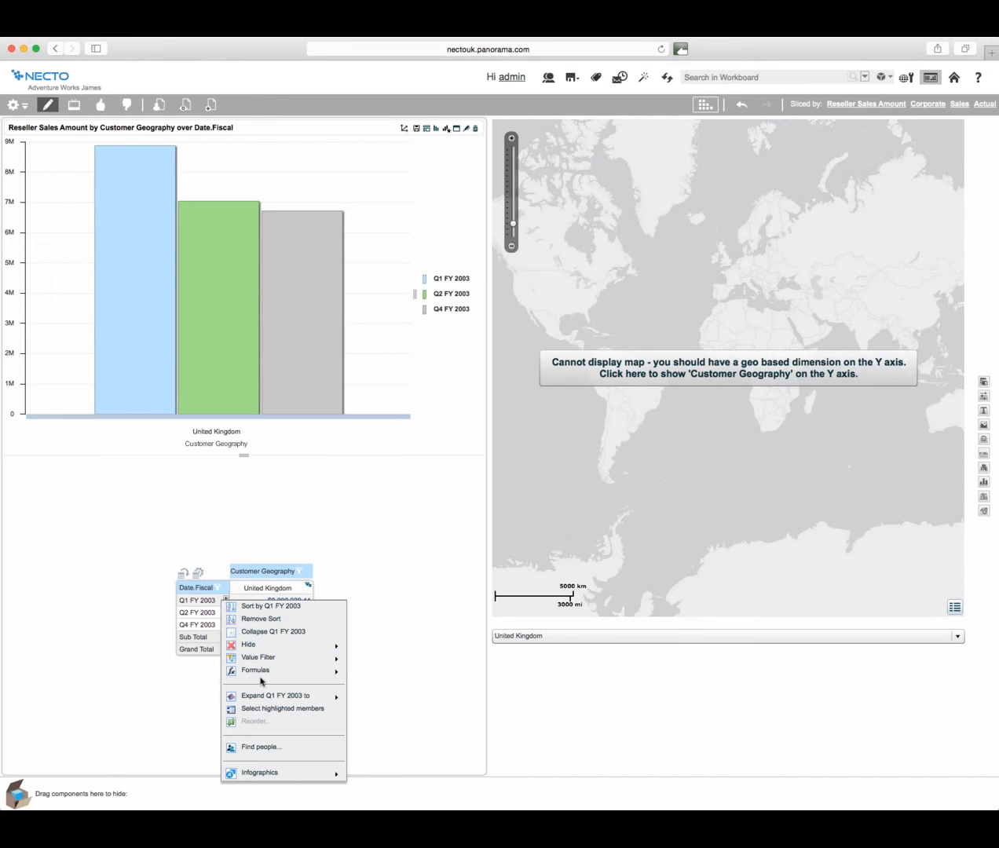
mouse_move(263, 669)
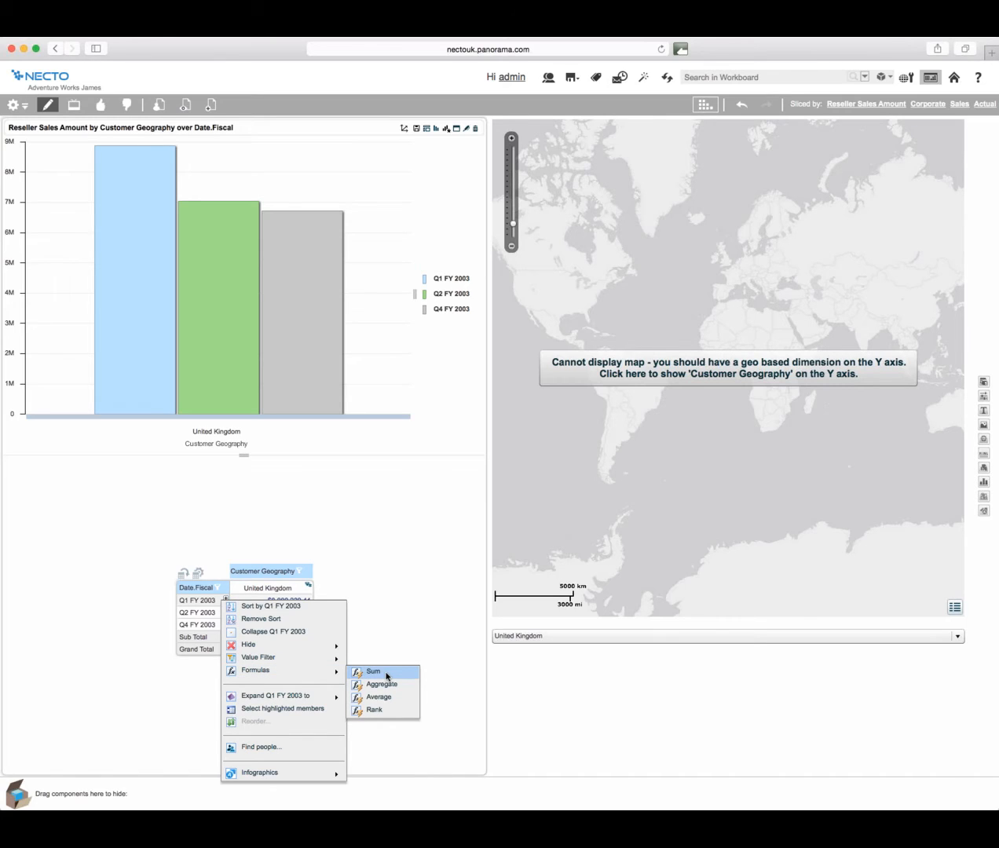
click(170, 683)
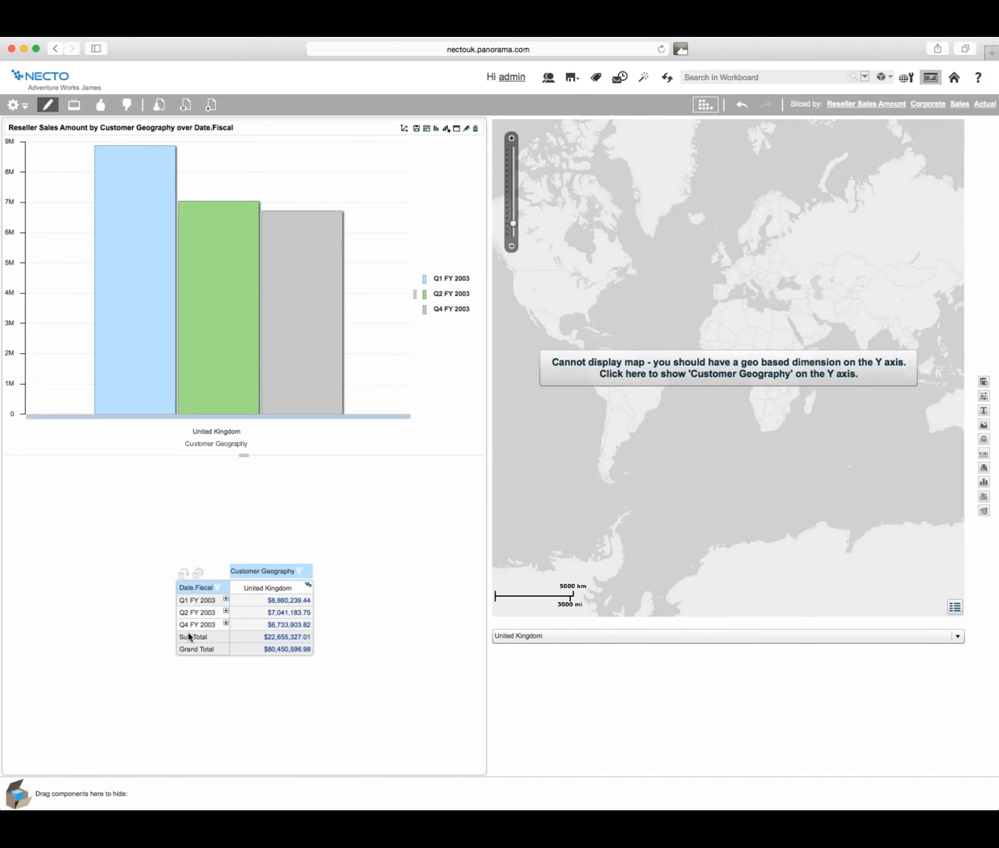
Create a Sum formula named "Q1 & Q2" from the Q1 FY 2003 and Q2 FY 2003 rows.
click(221, 601)
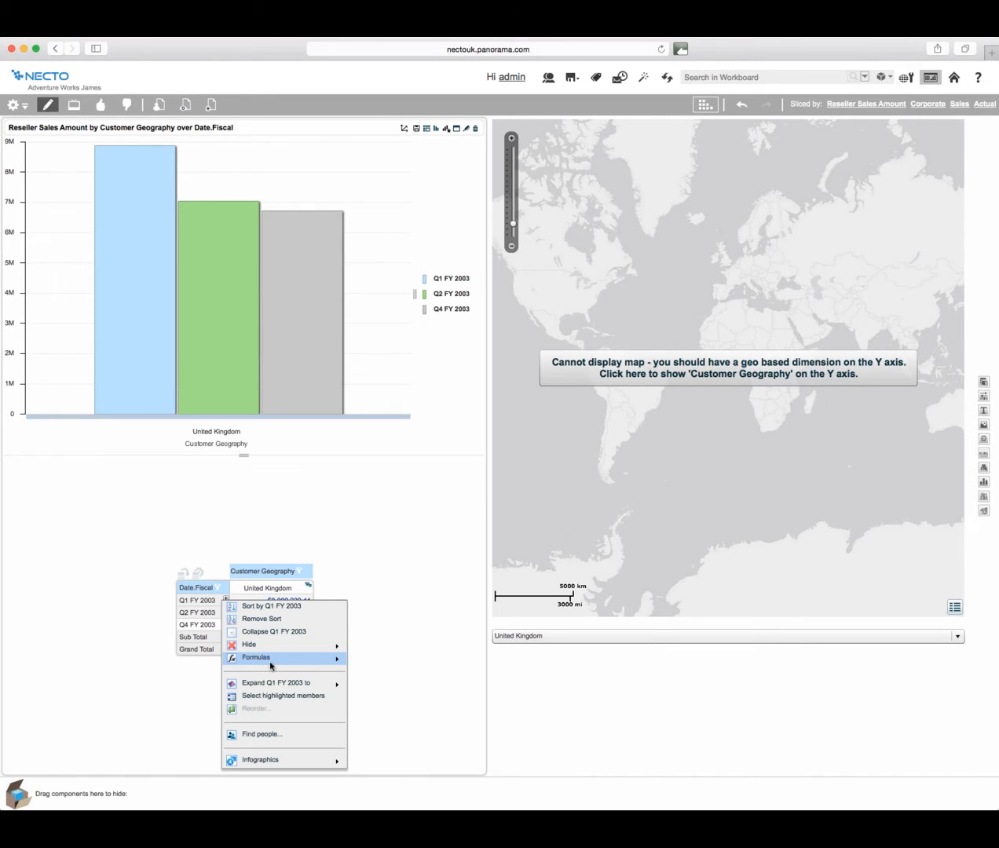
mouse_move(291, 661)
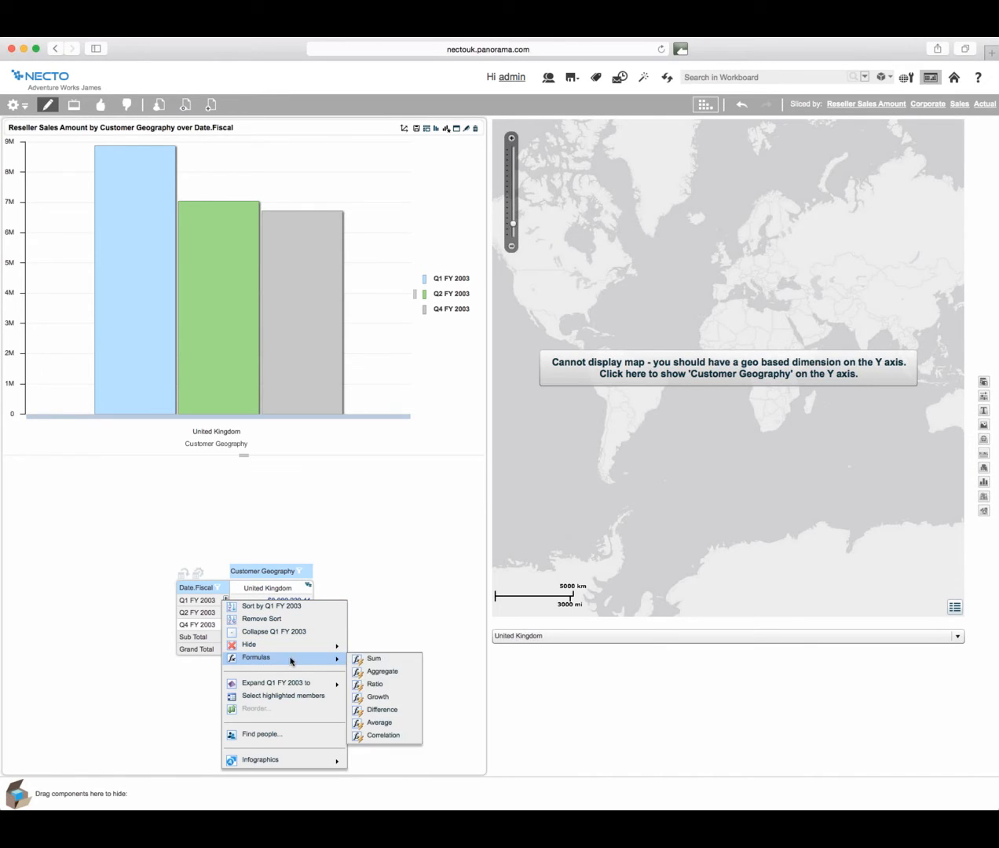
click(384, 663)
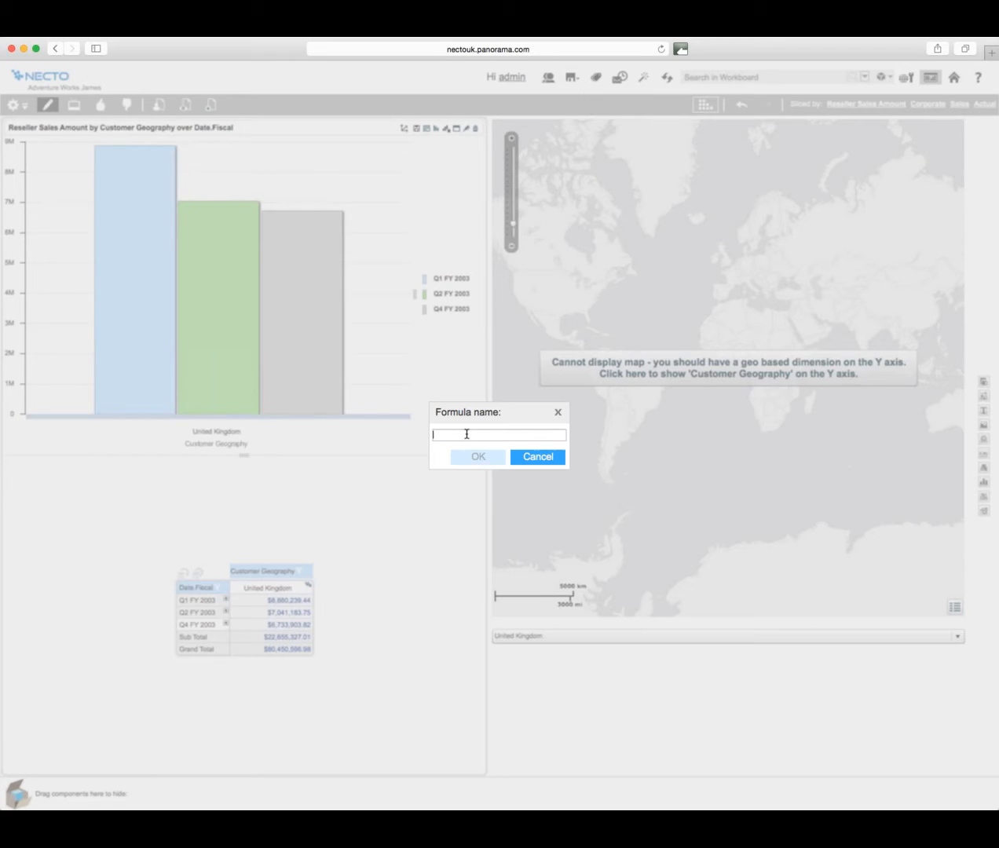
text(Q1 & Q2)
click(477, 456)
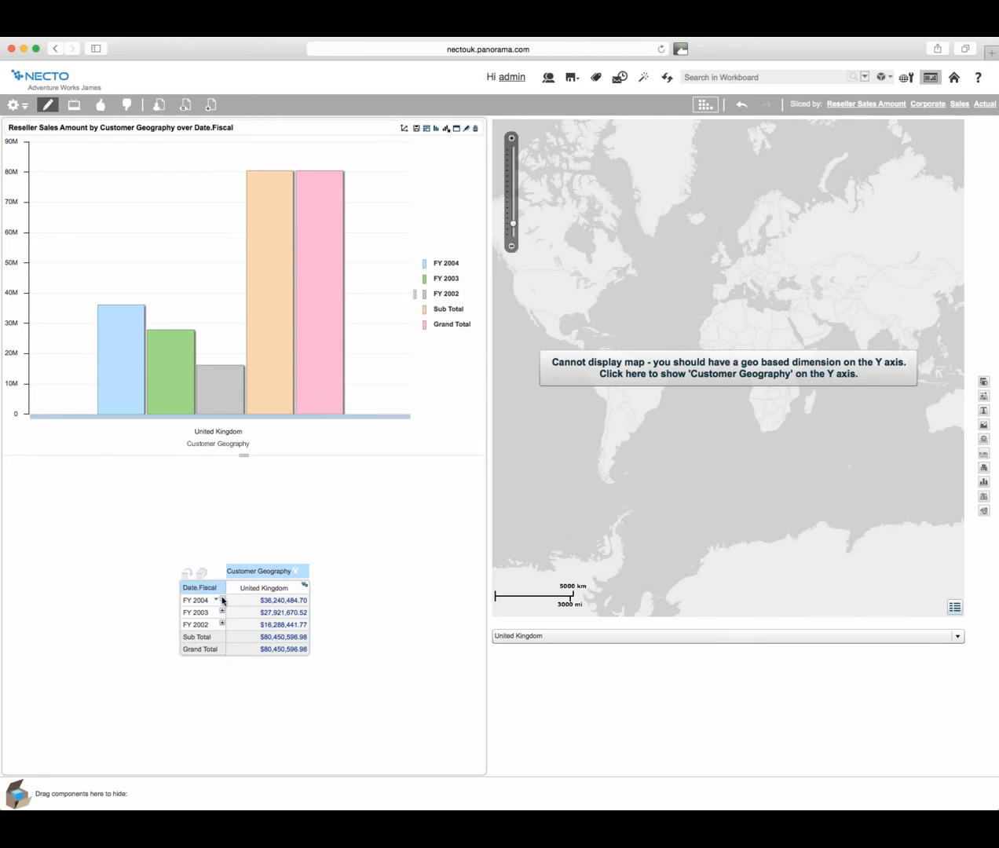
click(222, 590)
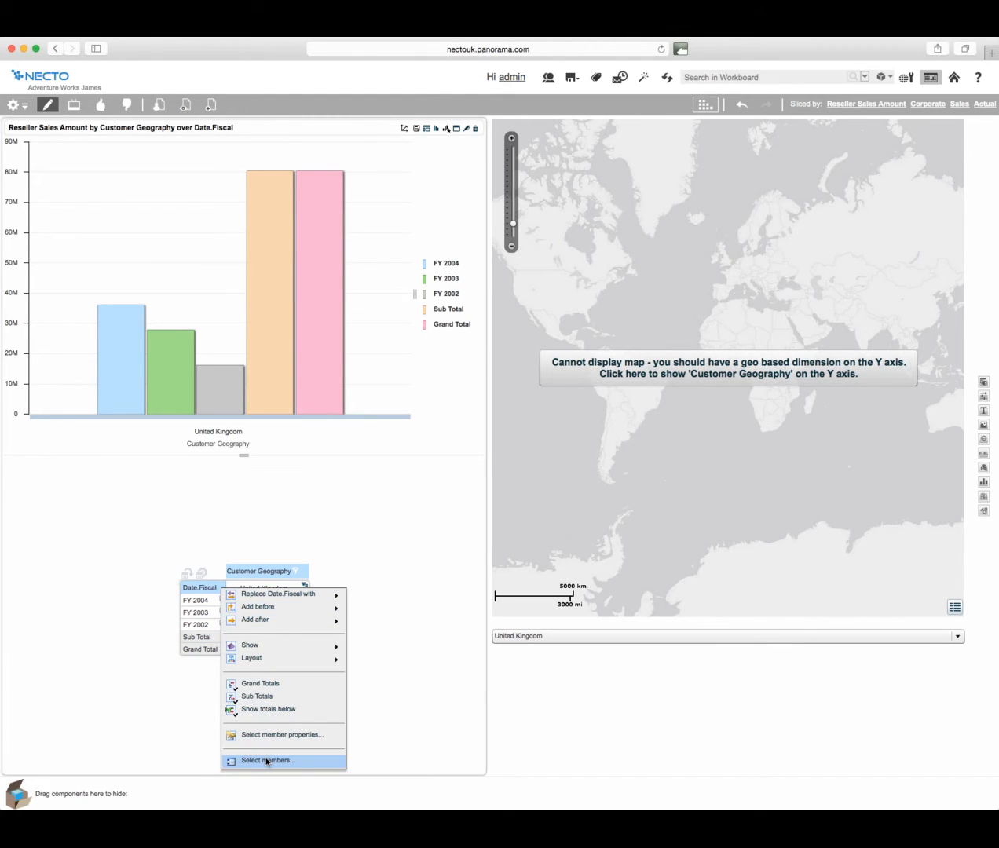
click(267, 760)
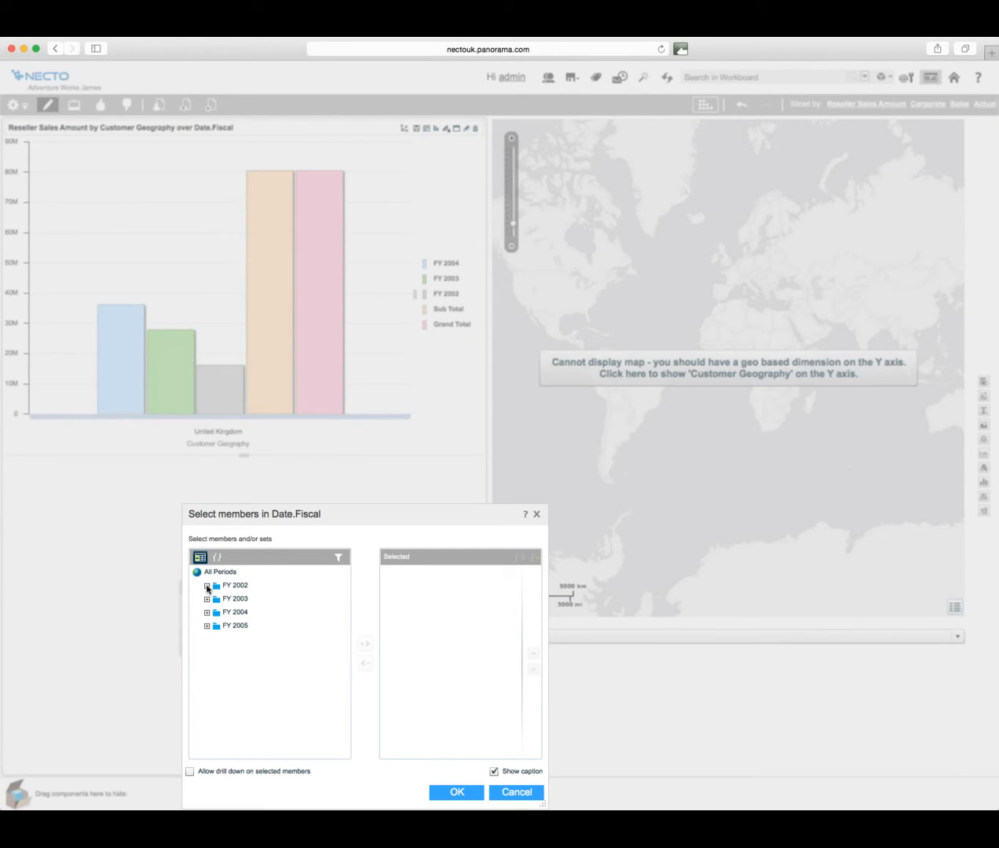
click(207, 586)
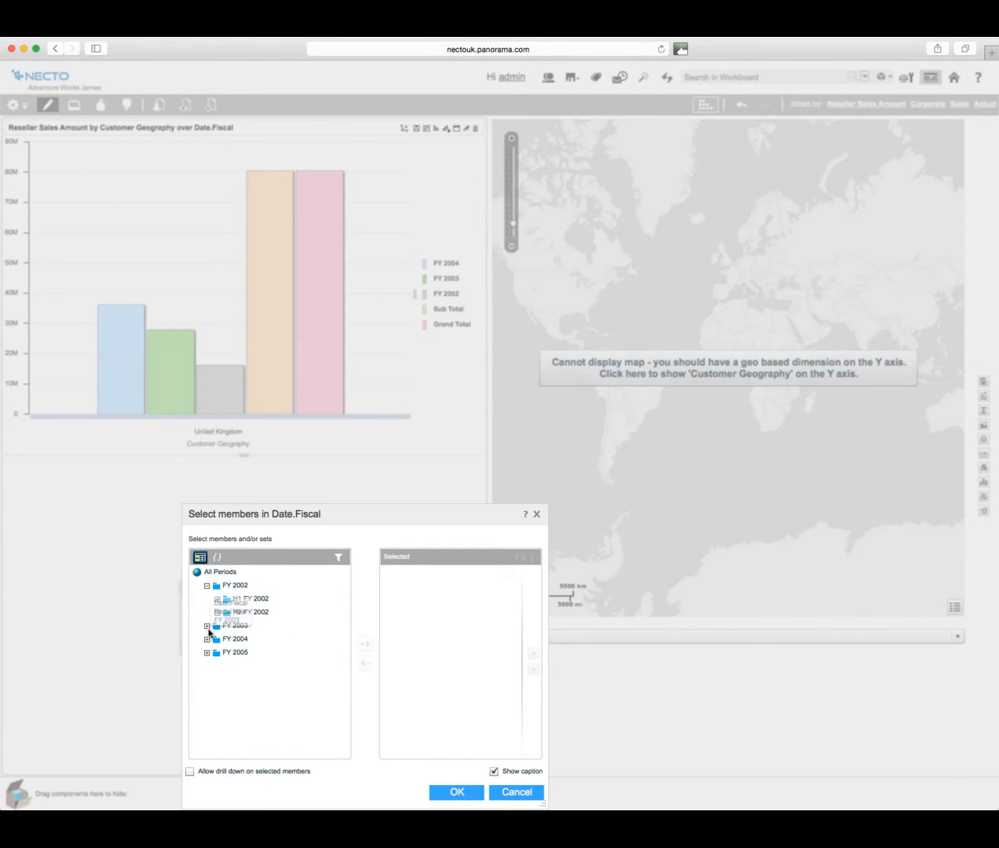
click(208, 626)
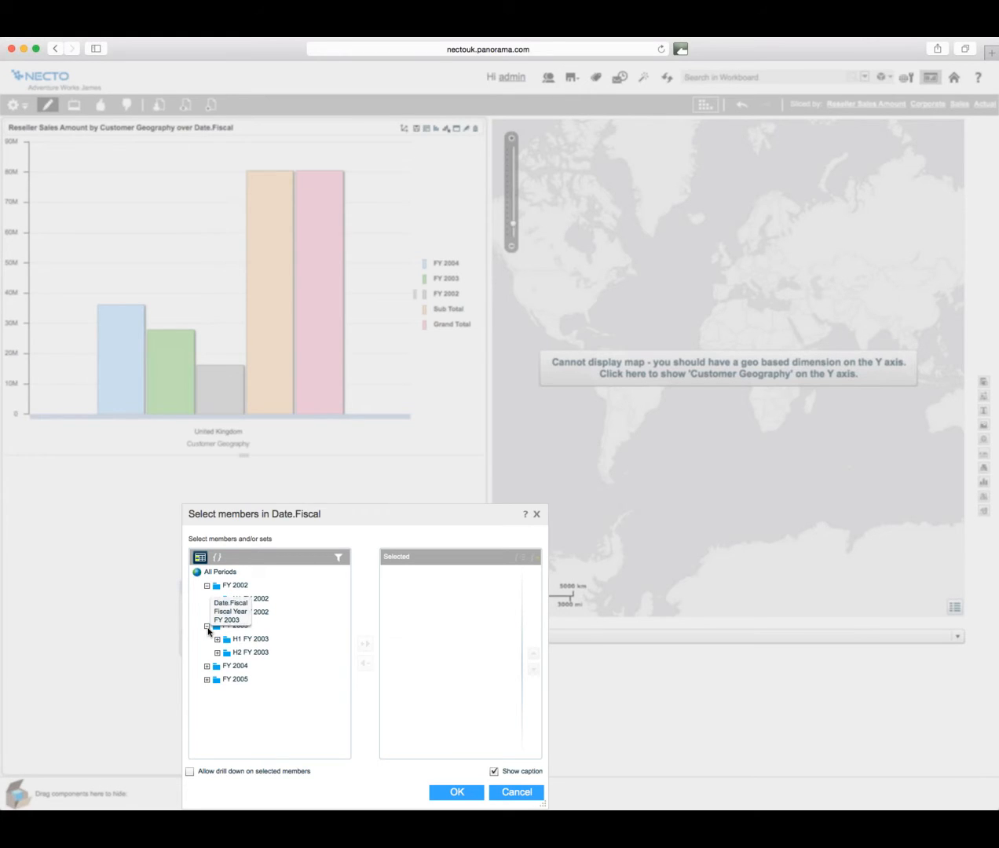
click(514, 793)
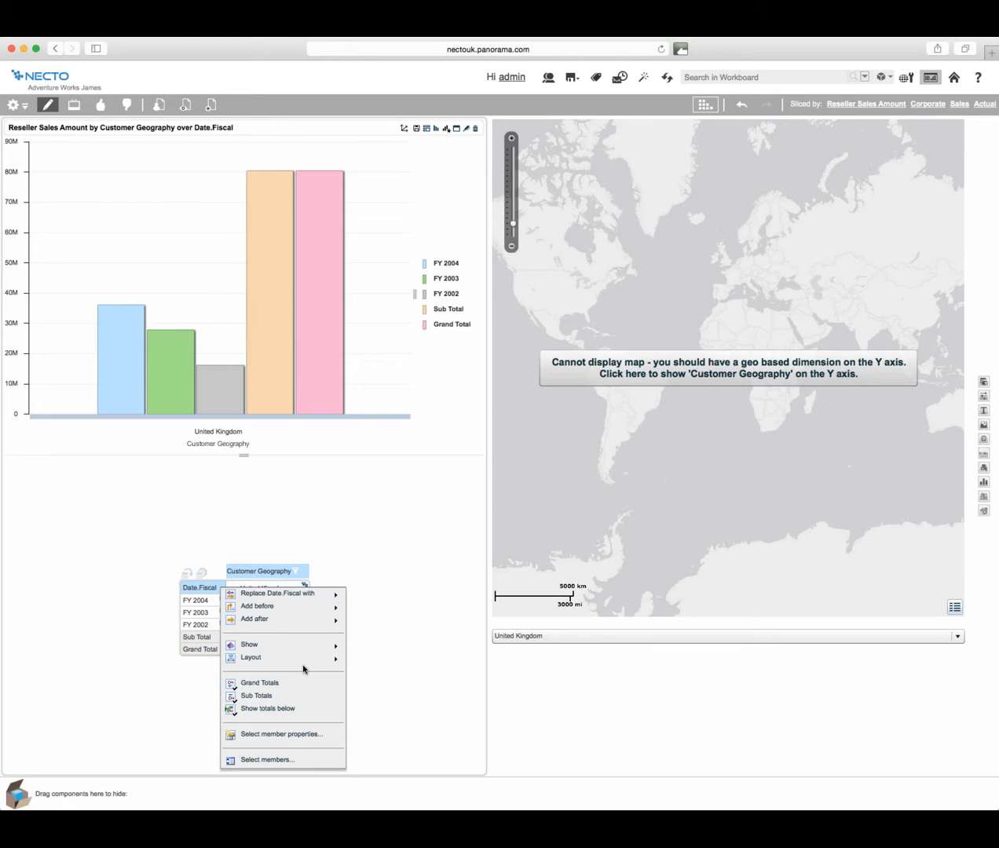
click(285, 761)
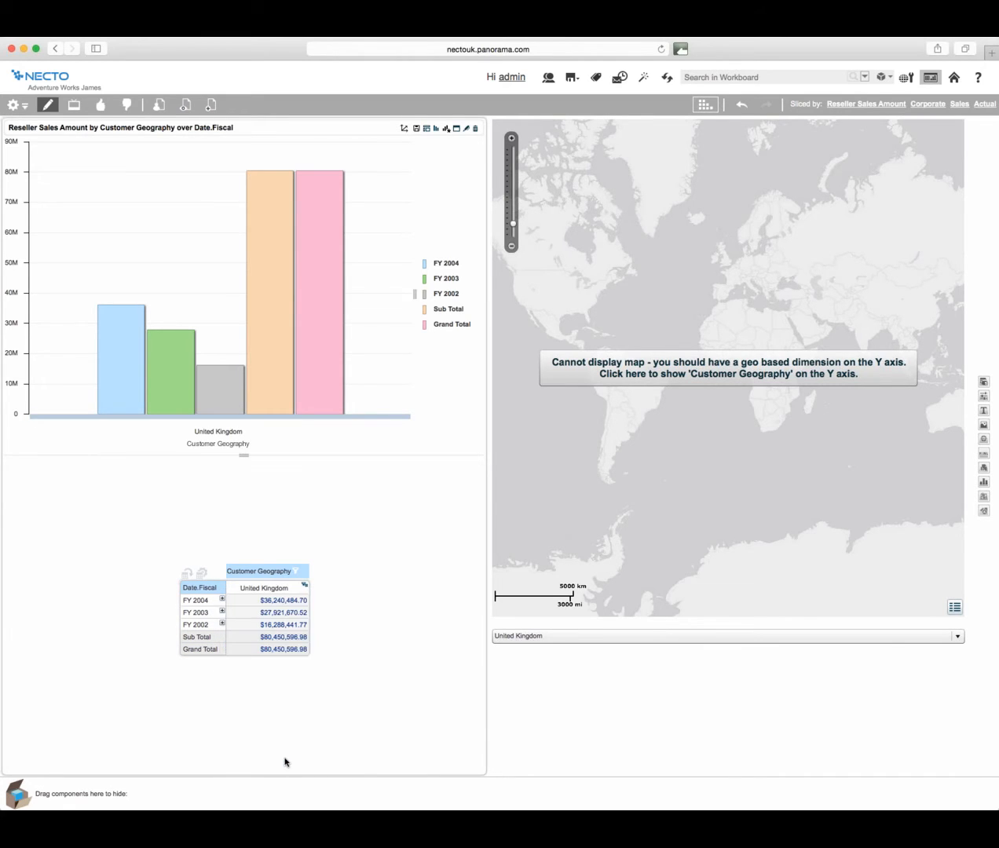
click(512, 789)
Try to apply a Sum formula to the FY 2004 row alone.
click(216, 600)
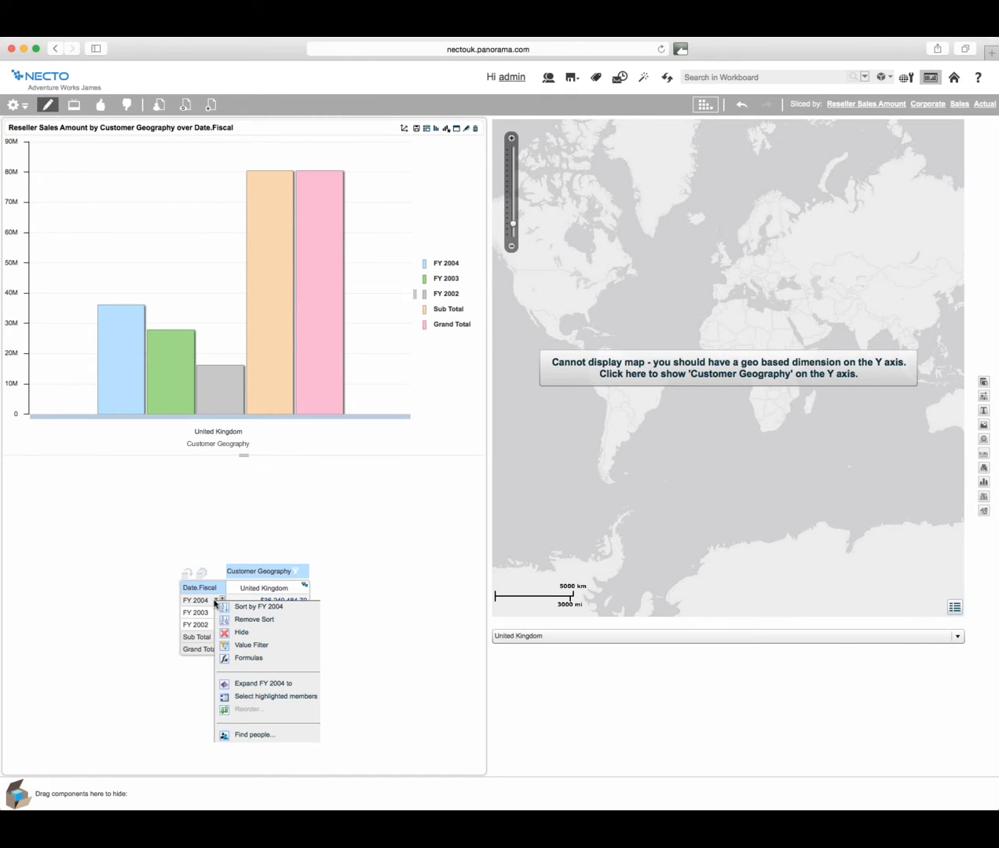
mouse_move(315, 666)
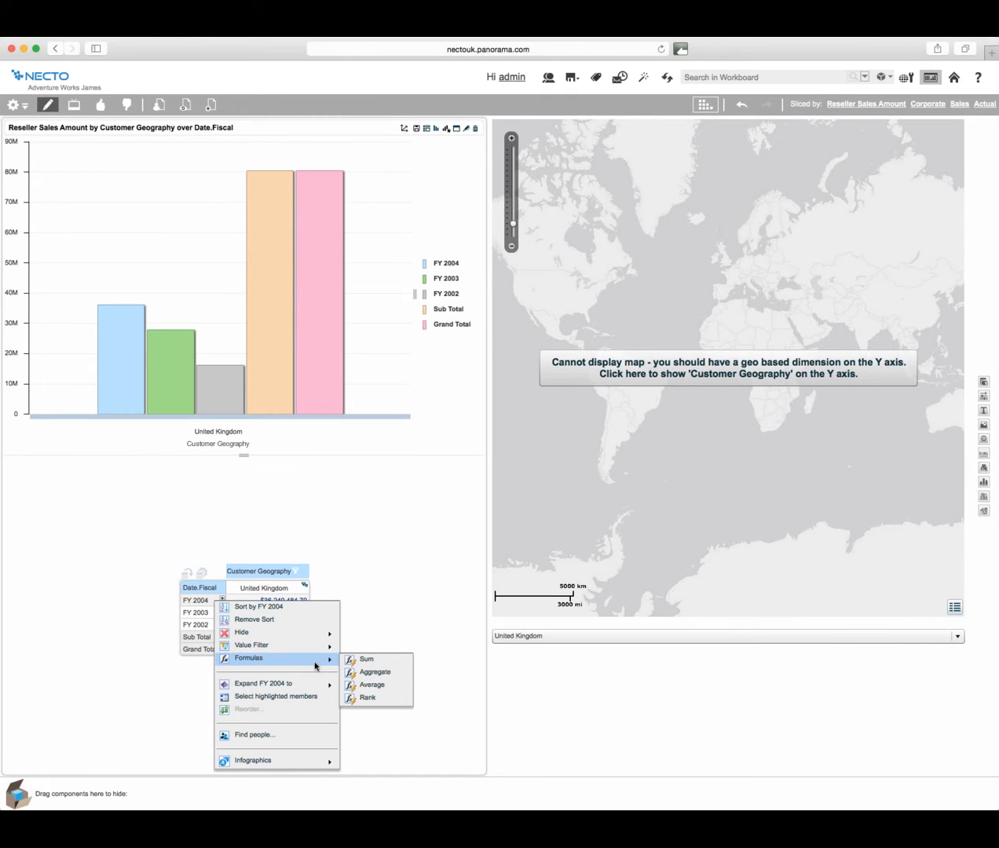
click(386, 662)
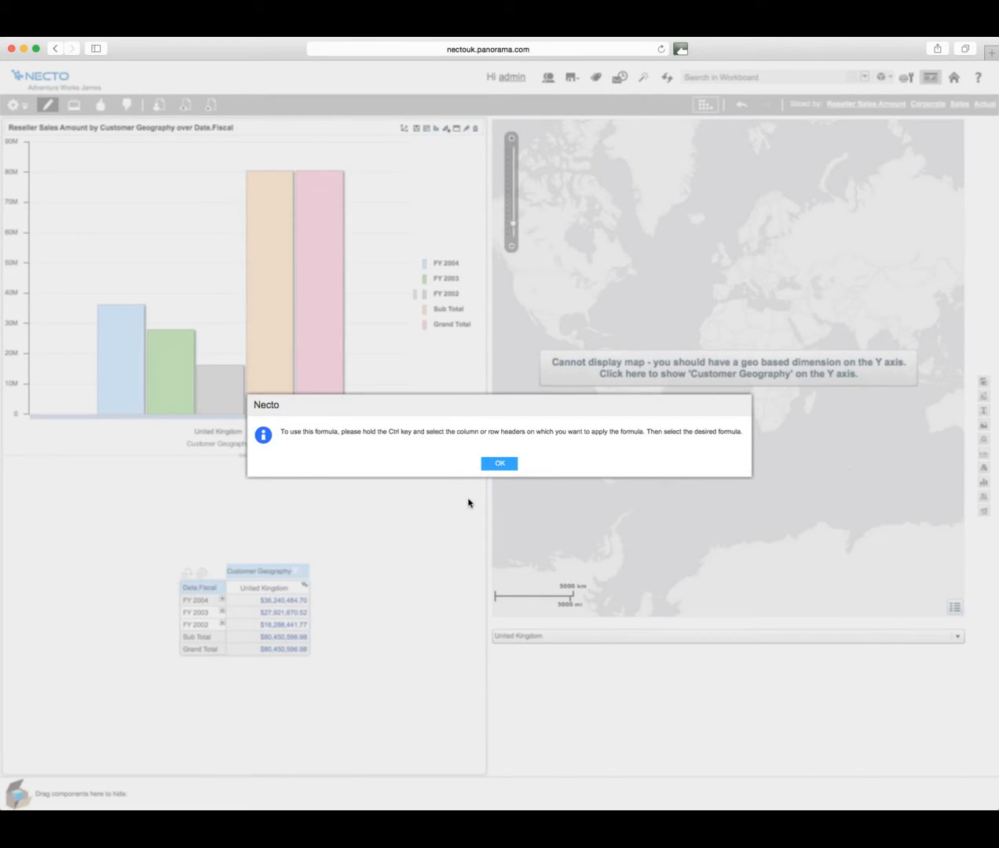
click(500, 465)
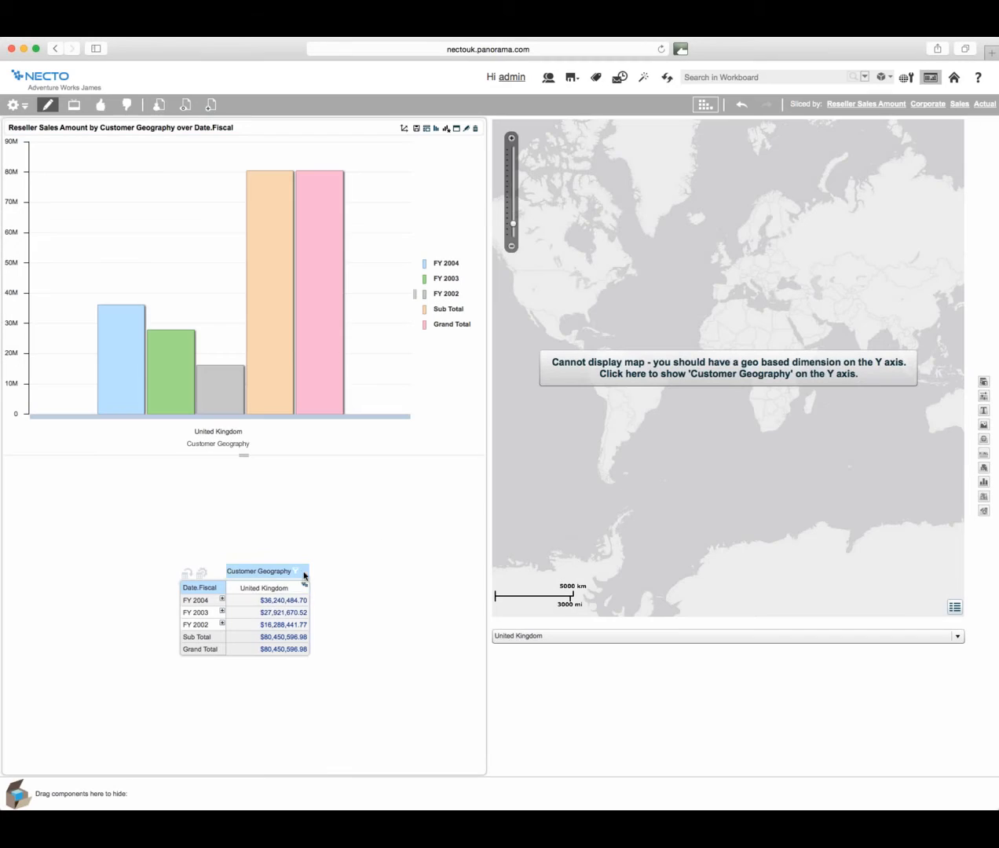
Add a Sum formula named "2002 and 2003" from the FY 2004 and FY 2003 rows, and clear the United Kingdom value filter.
click(216, 611)
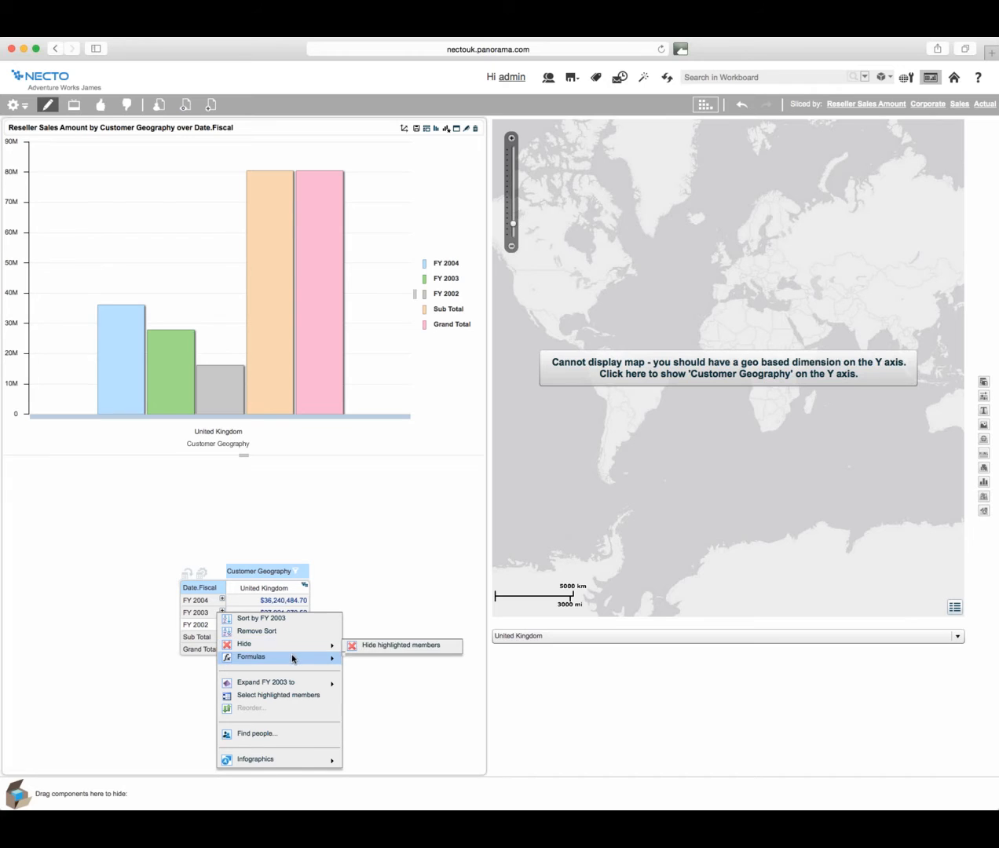
mouse_move(327, 658)
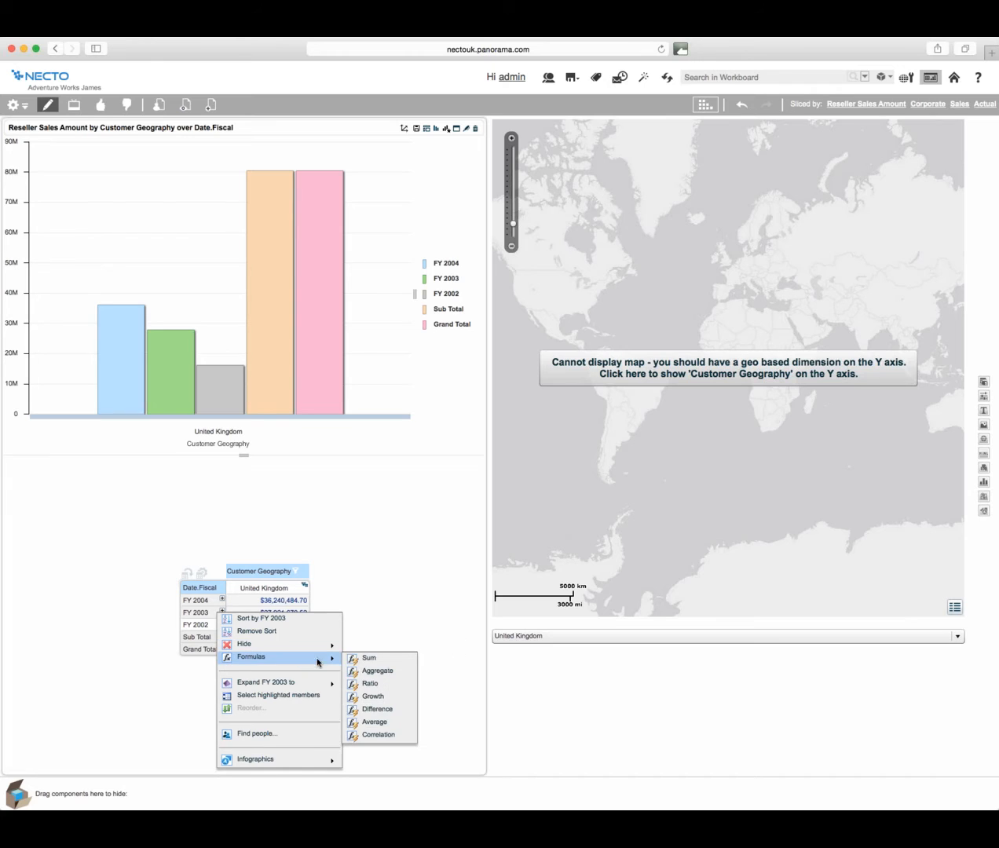
click(381, 662)
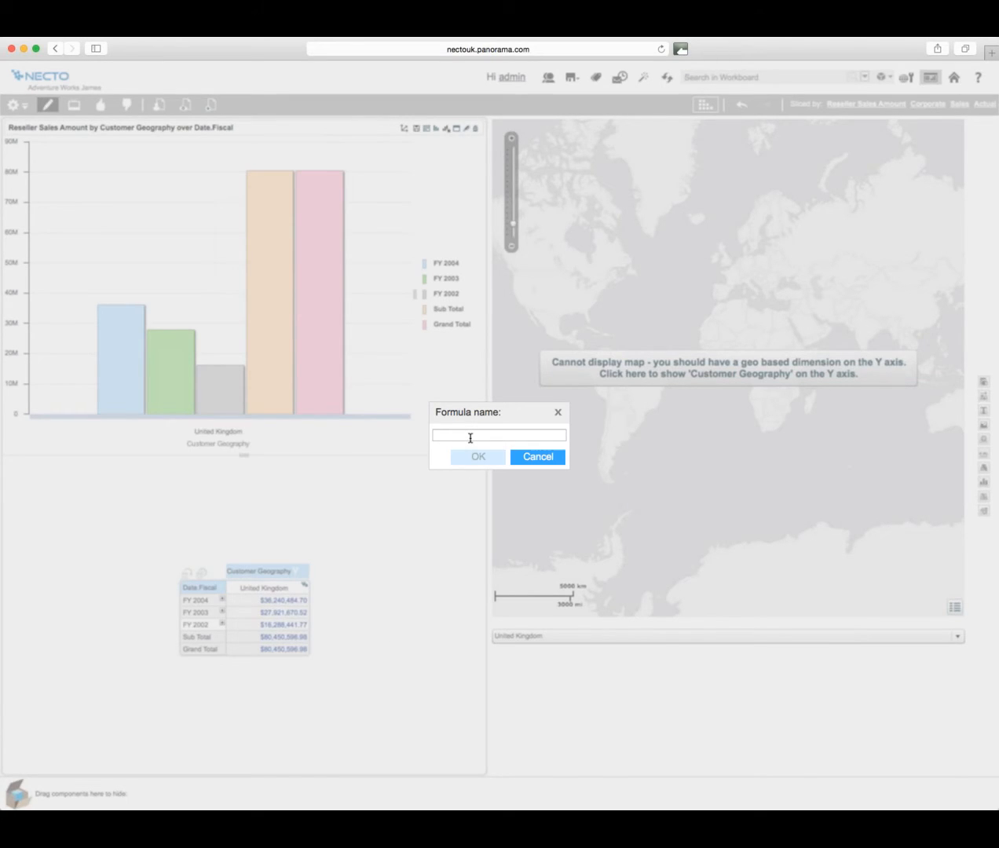
text(2002 and 2003)
click(476, 456)
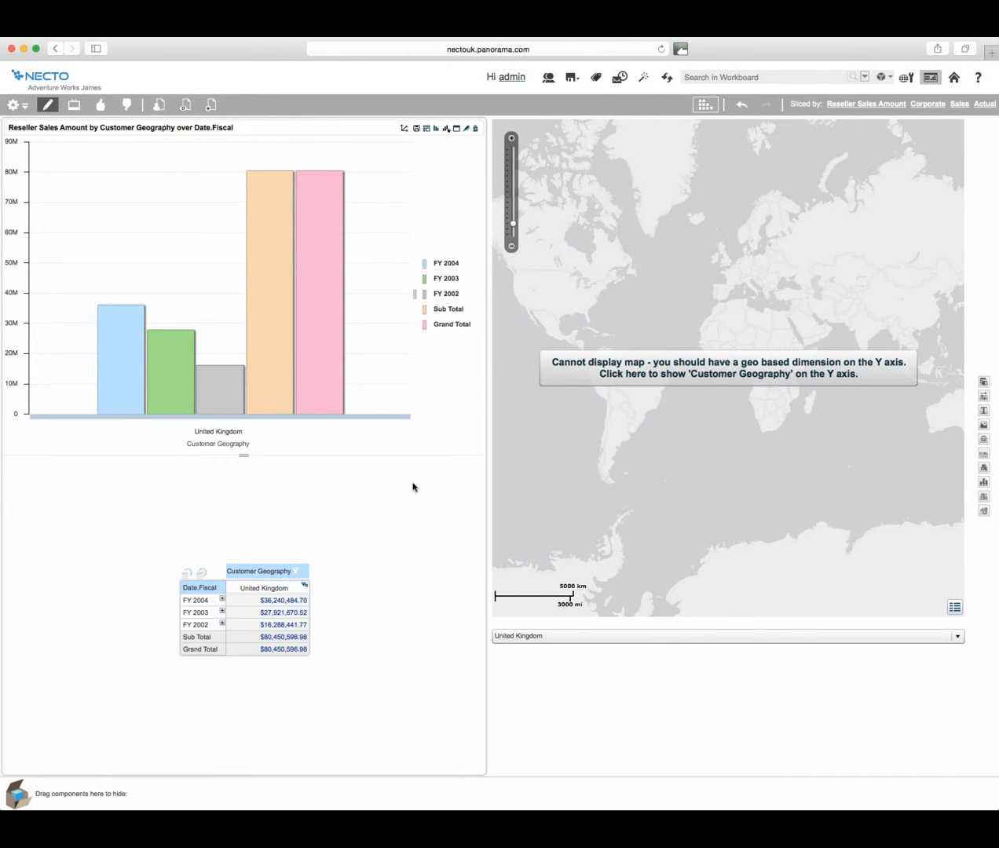
click(305, 585)
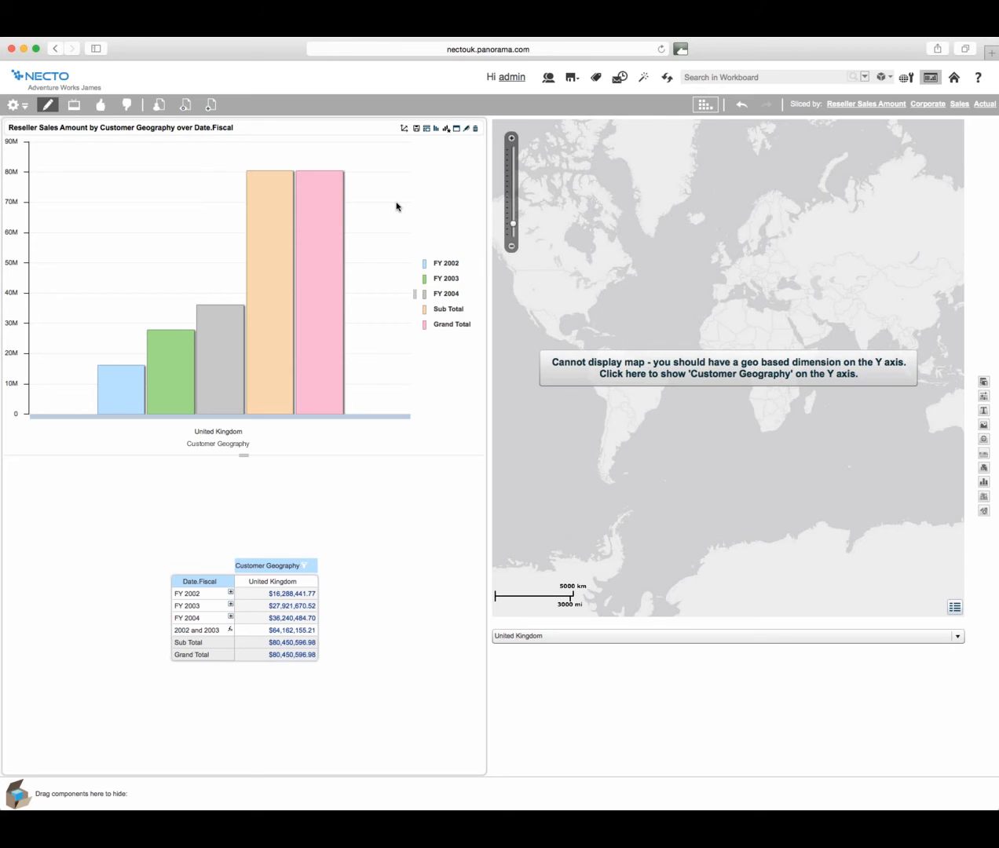
Save the Workboard without assigning any topics to it.
click(572, 80)
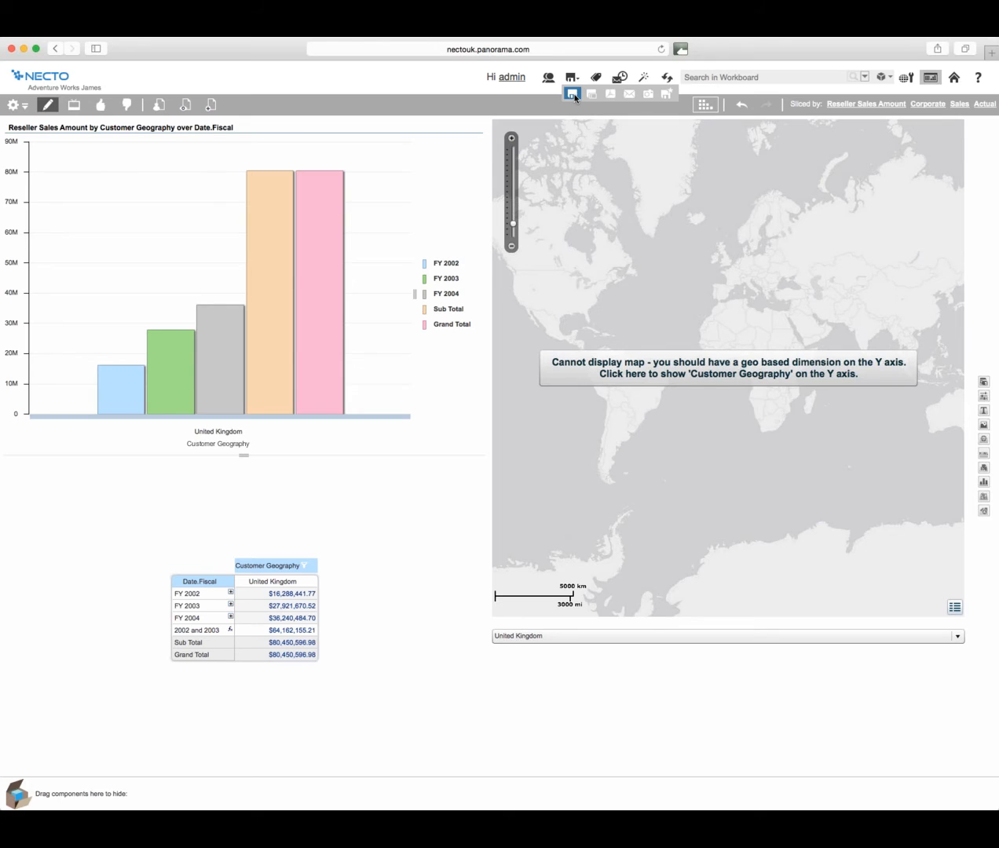
click(573, 95)
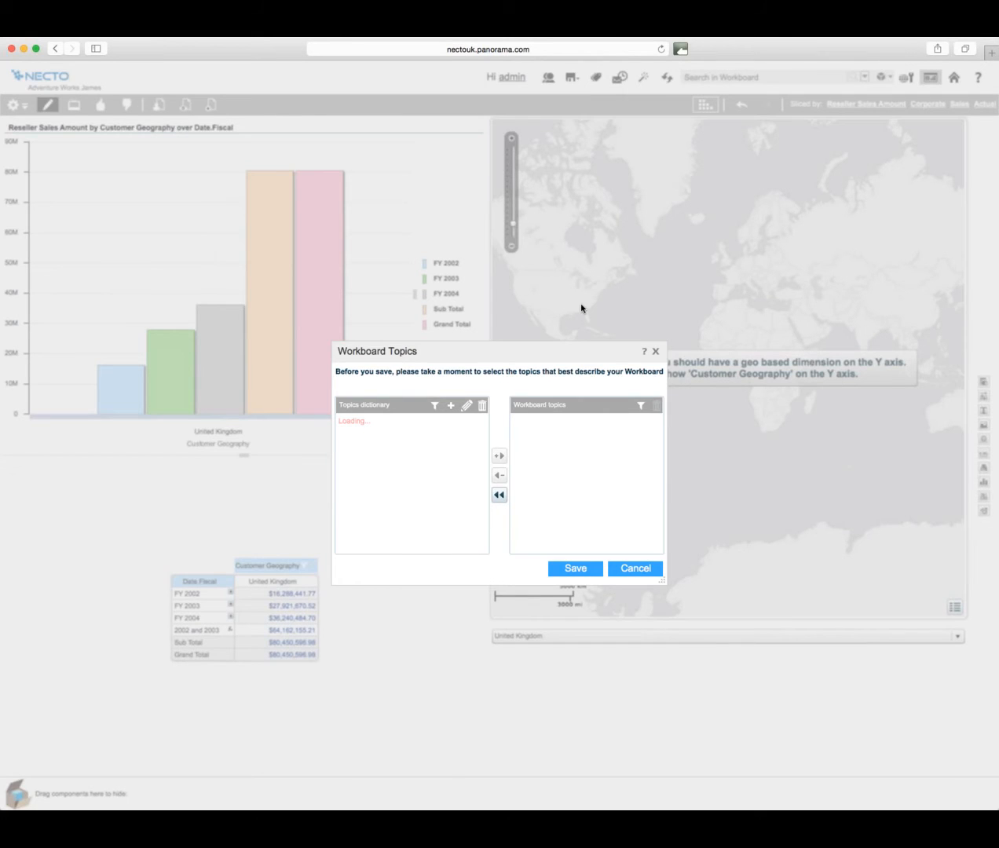
click(574, 569)
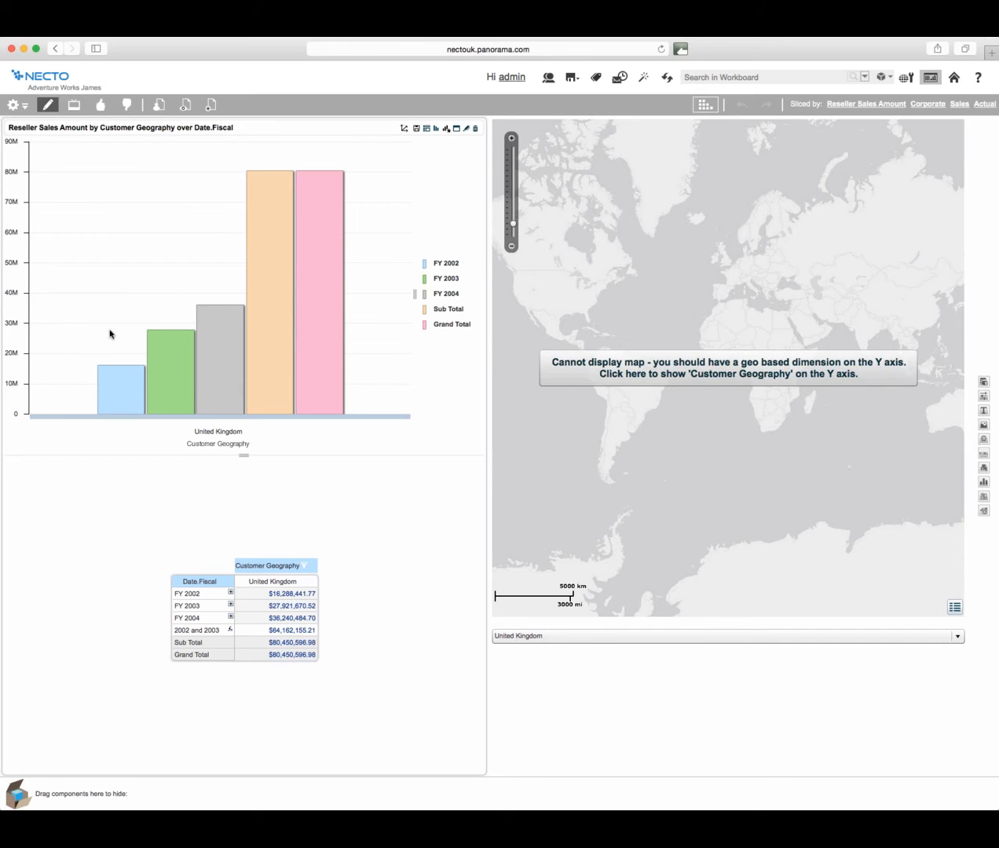
Display the Reseller Sales component as grid only and as chart only, and return it to the combined grid and chart view.
click(428, 130)
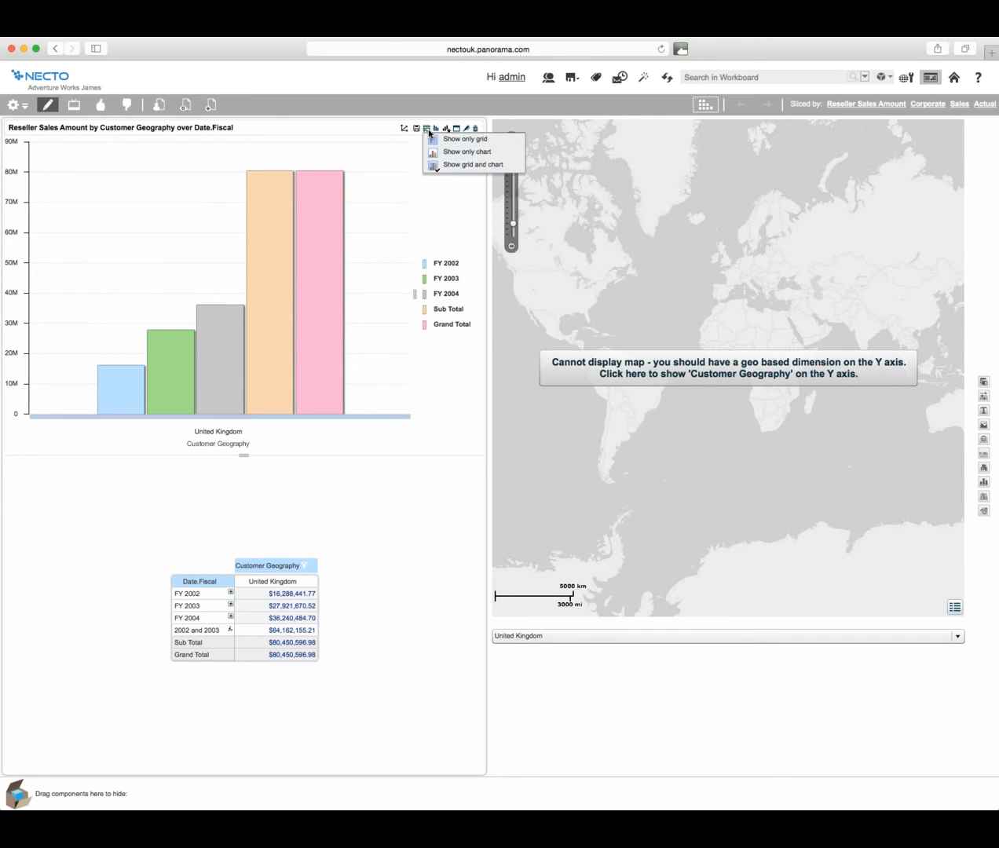
click(467, 141)
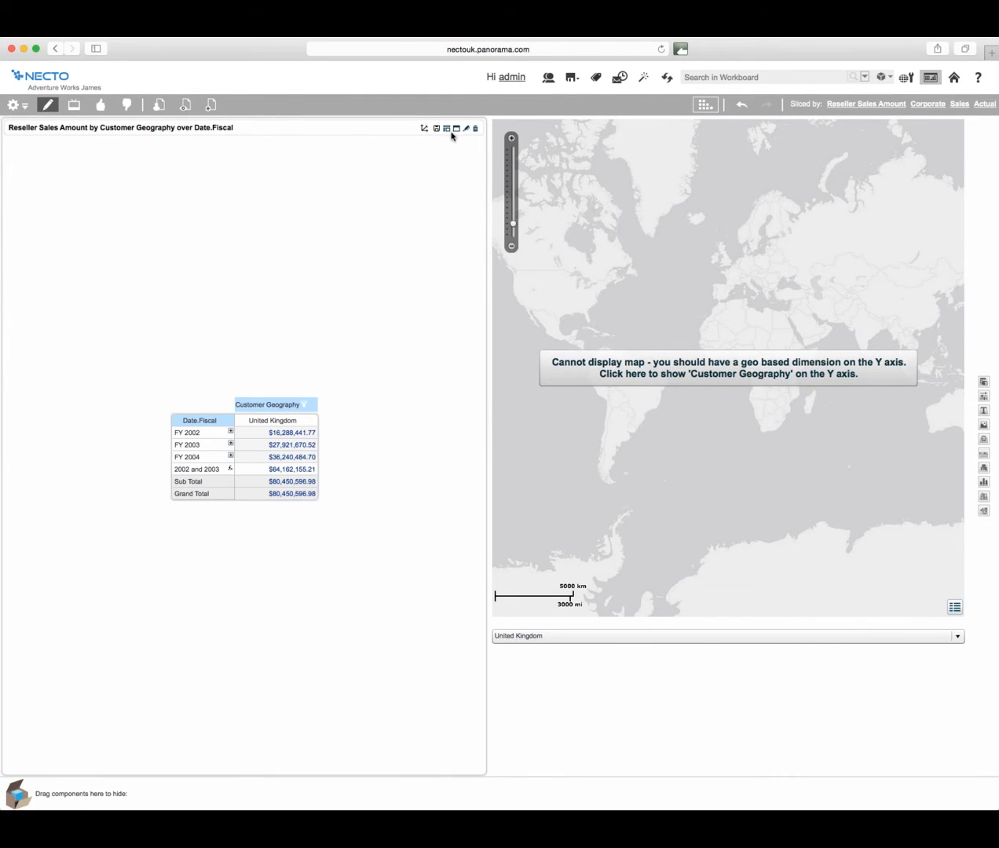
click(450, 131)
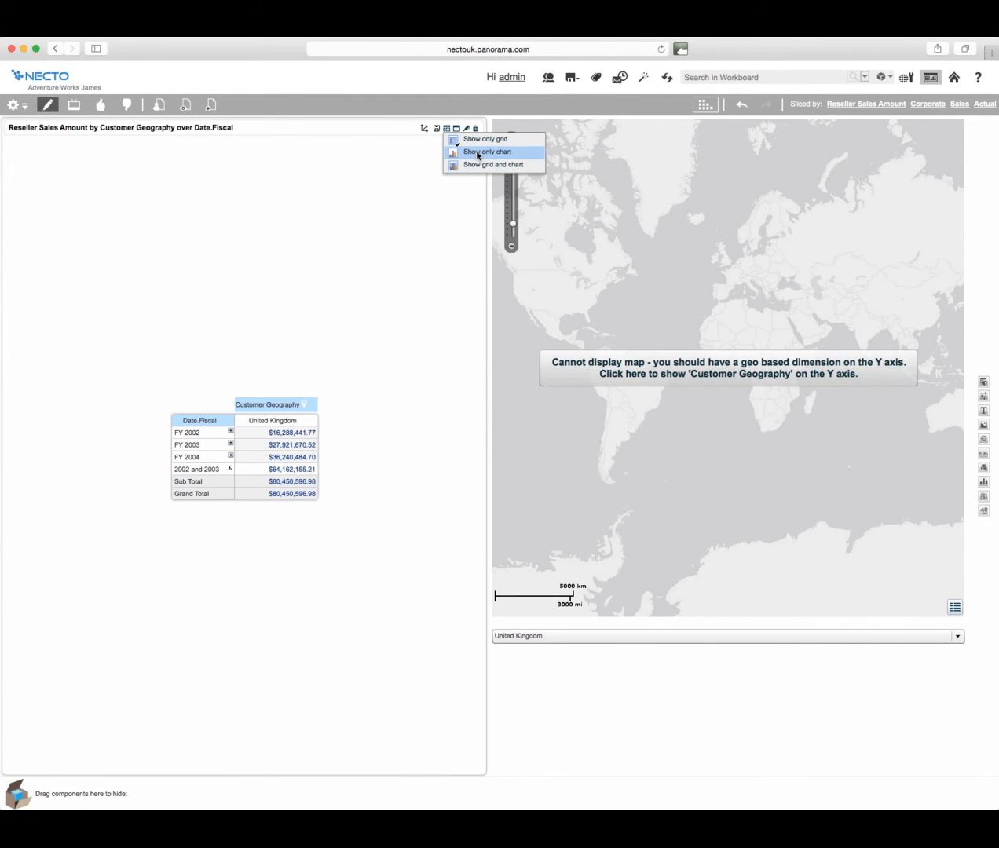
click(478, 153)
click(426, 129)
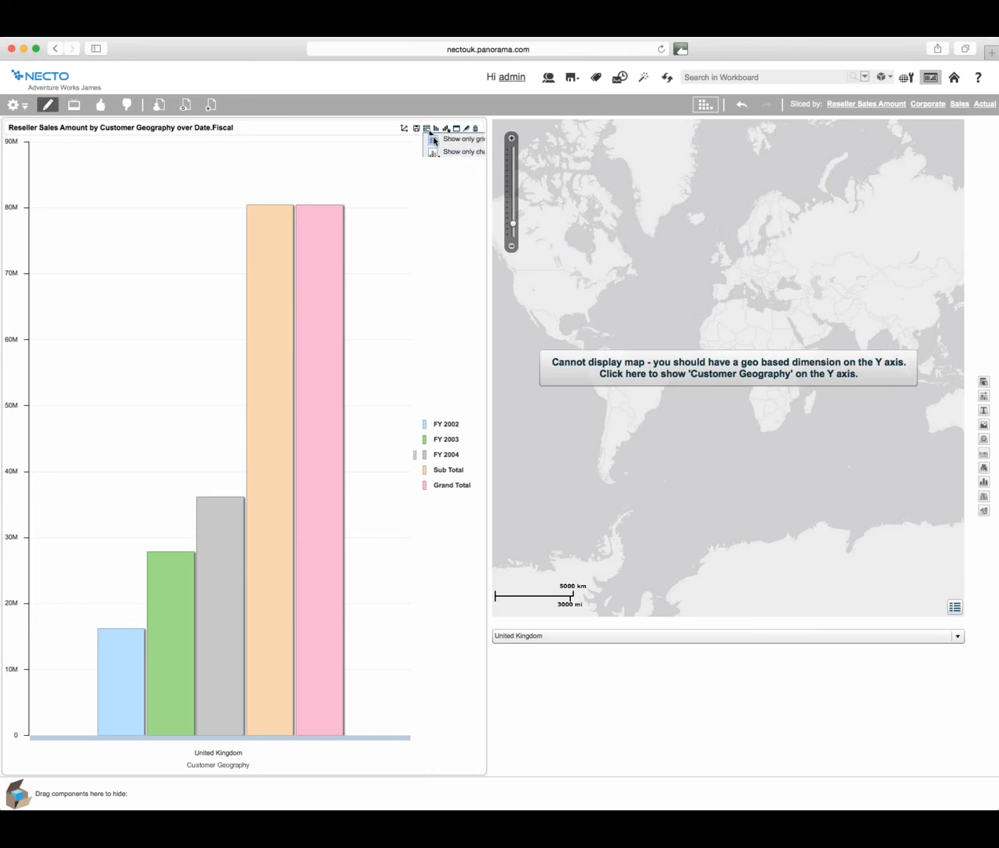
click(455, 166)
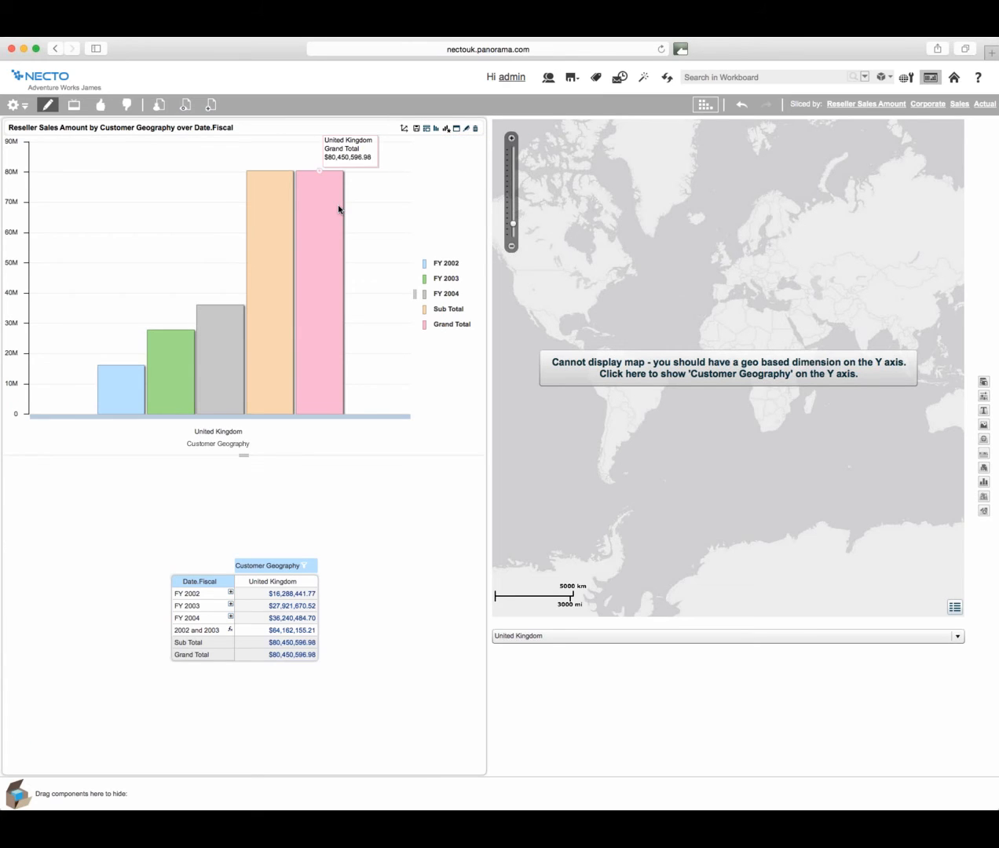
Rotate the bar chart so the fiscal years run along the horizontal axis.
click(437, 129)
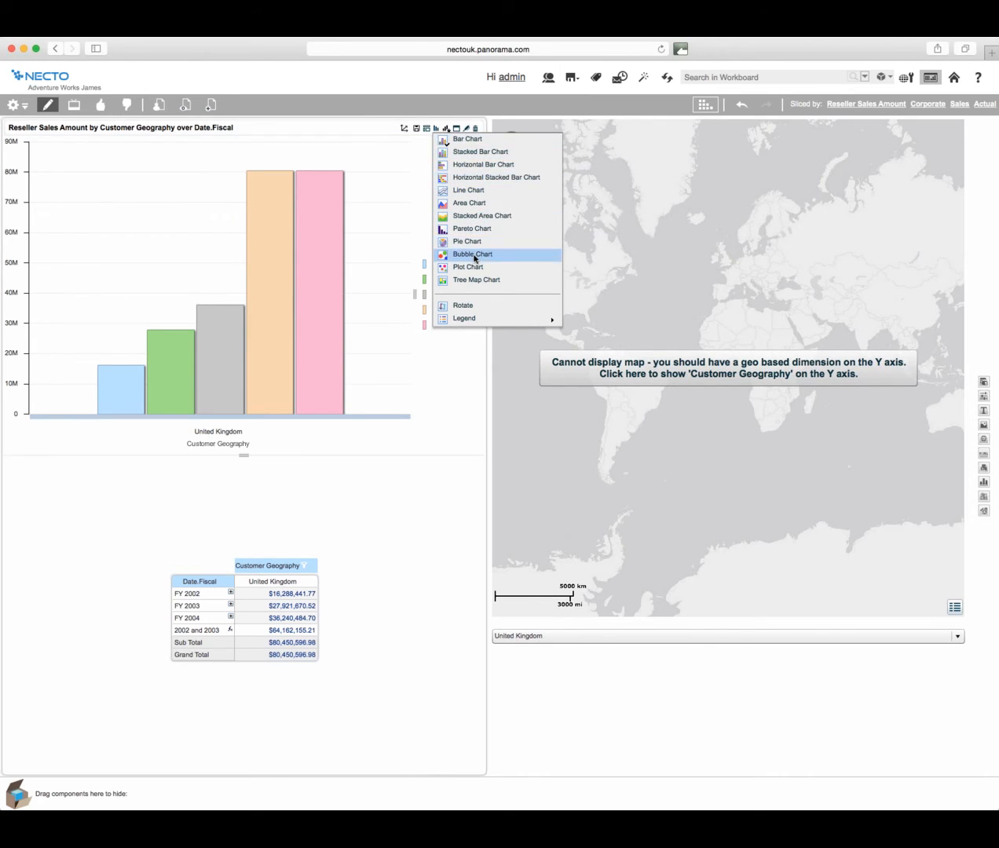
click(464, 306)
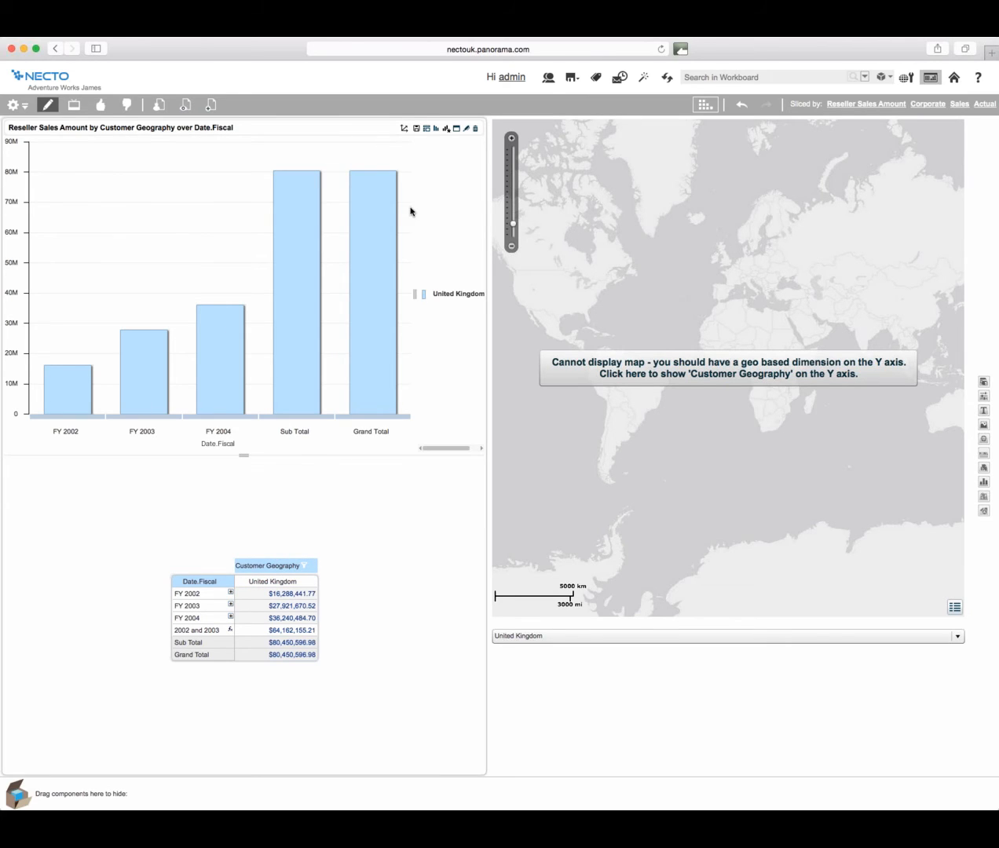
mouse_move(384, 264)
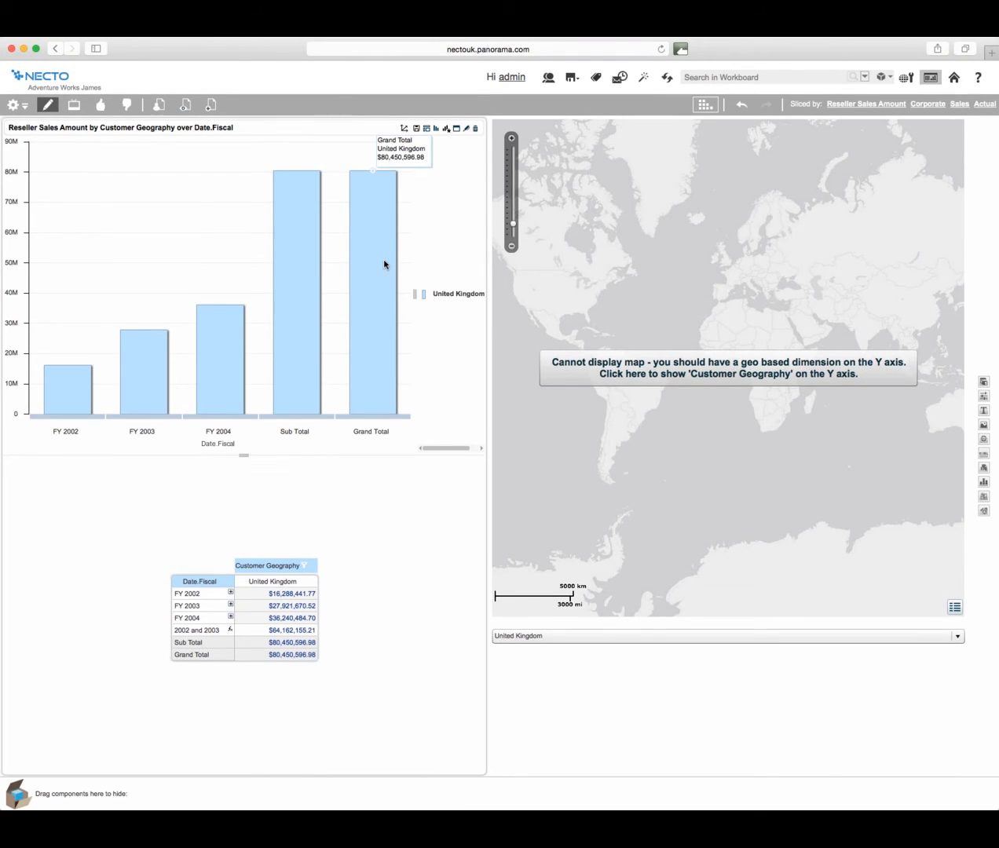
Show the Date.Fiscal dimension at the Fiscal Quarter level in the grid and chart.
mouse_move(194, 406)
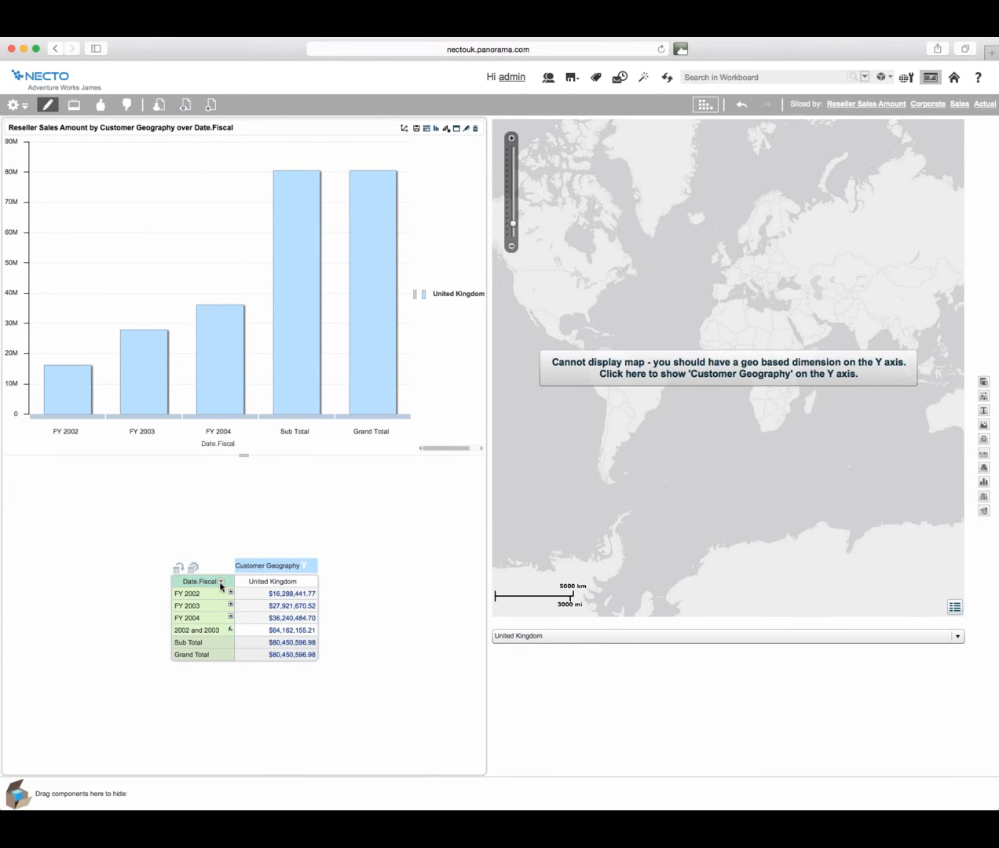
click(221, 585)
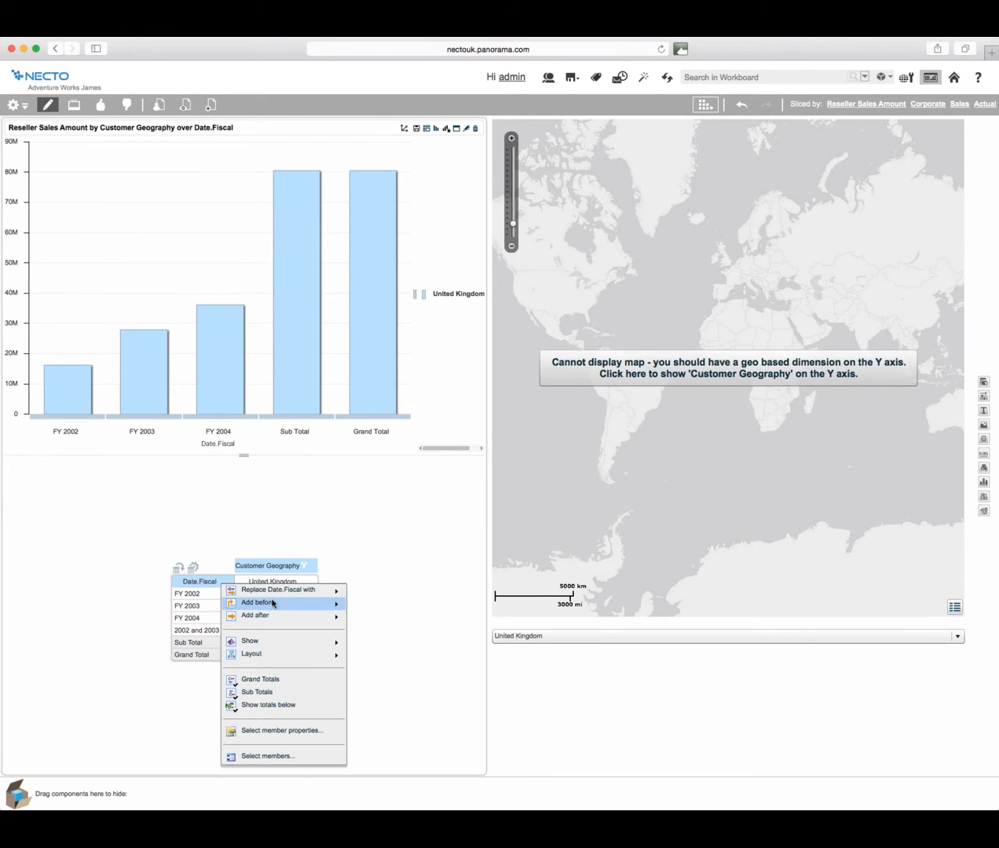
mouse_move(276, 607)
mouse_move(283, 641)
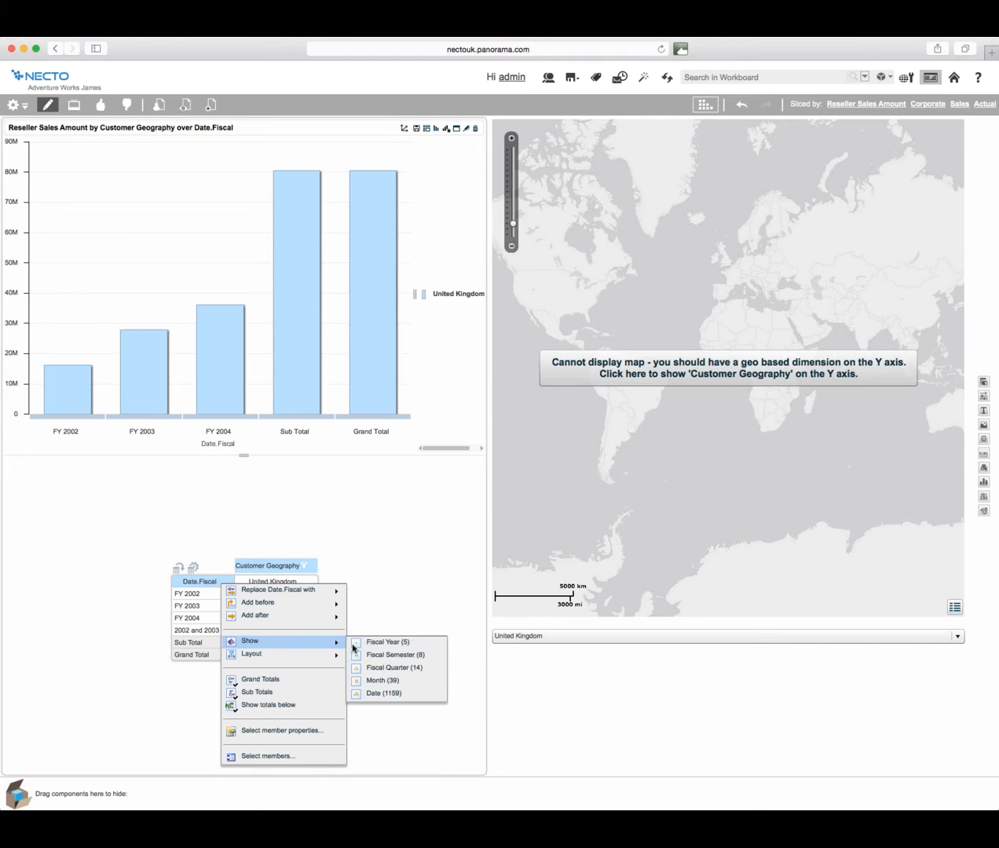
click(399, 669)
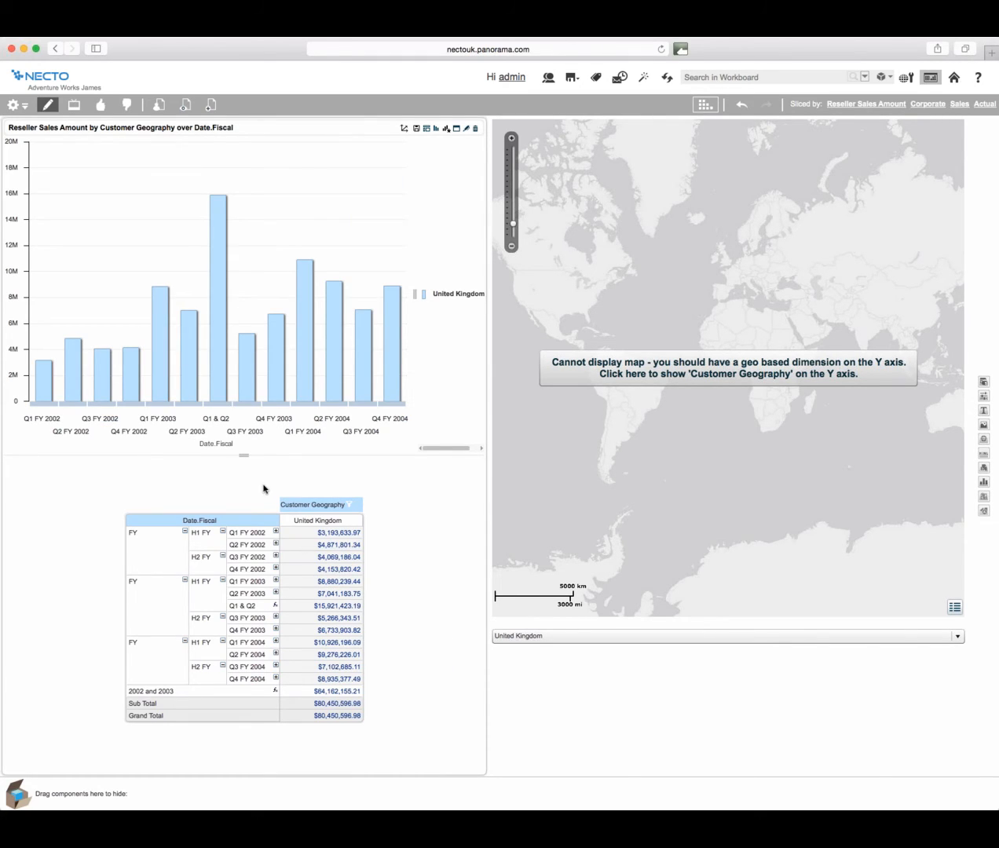
Change the chart type to Line Chart and clear the Customer Geography filter so that all countries are plotted.
click(438, 130)
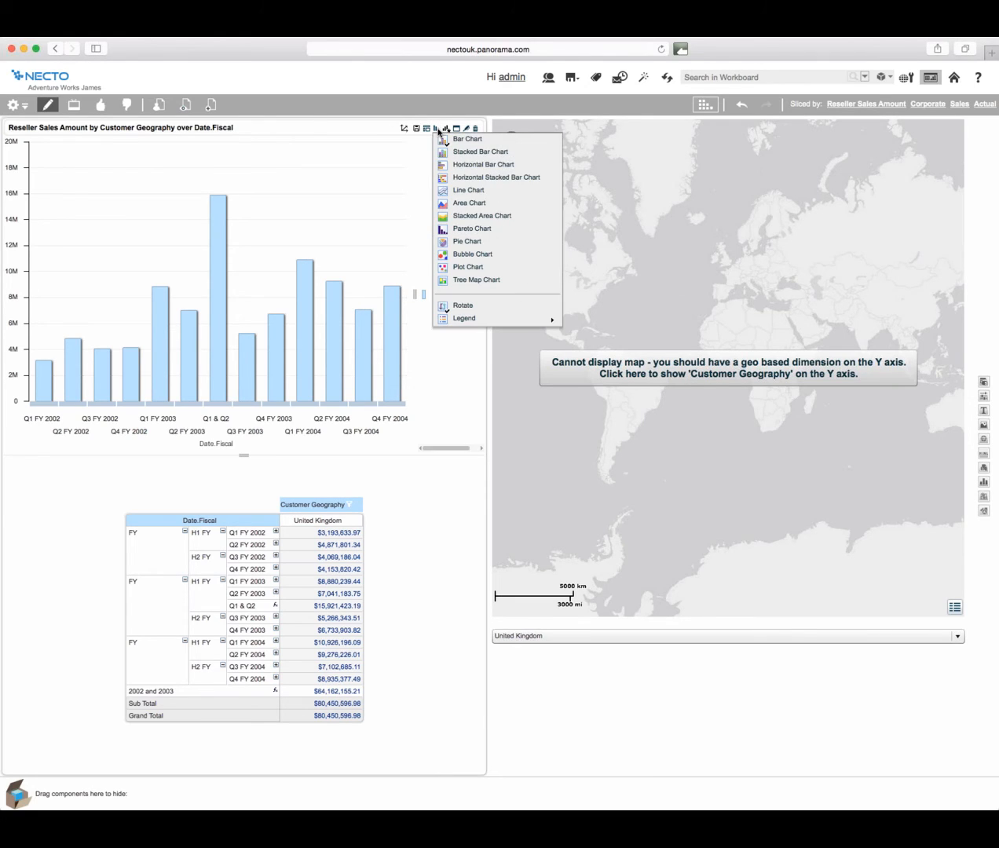
click(473, 196)
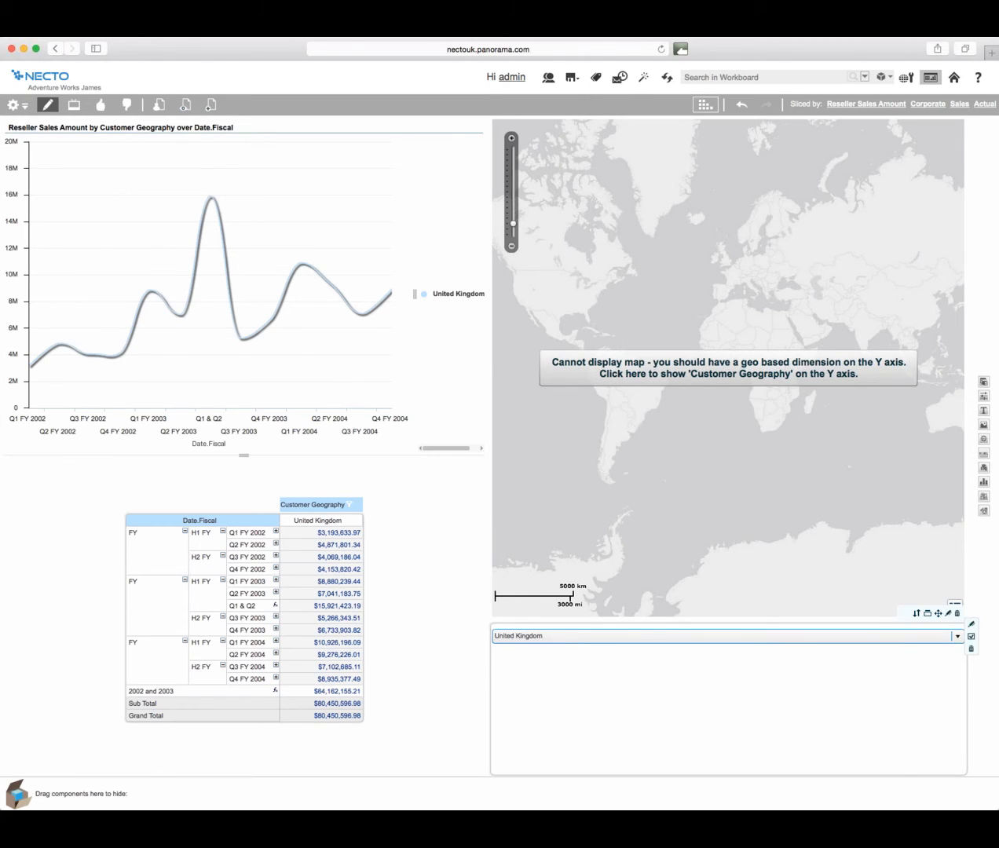
click(350, 507)
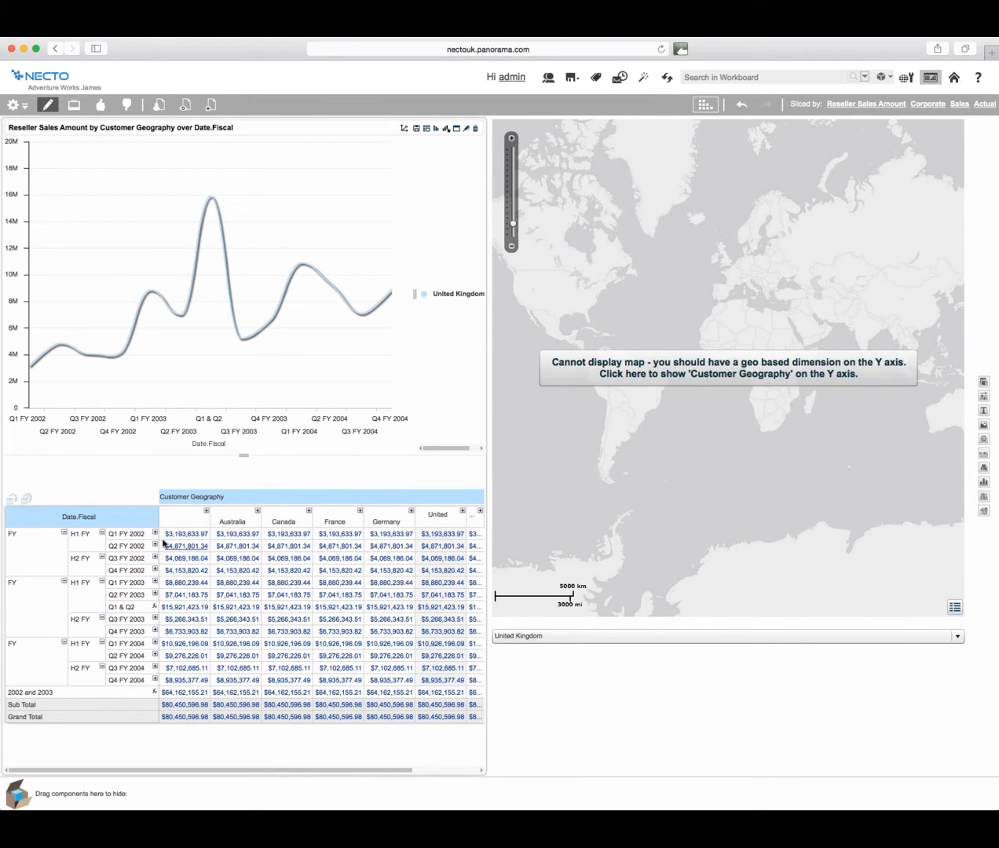
drag(164, 535, 392, 628)
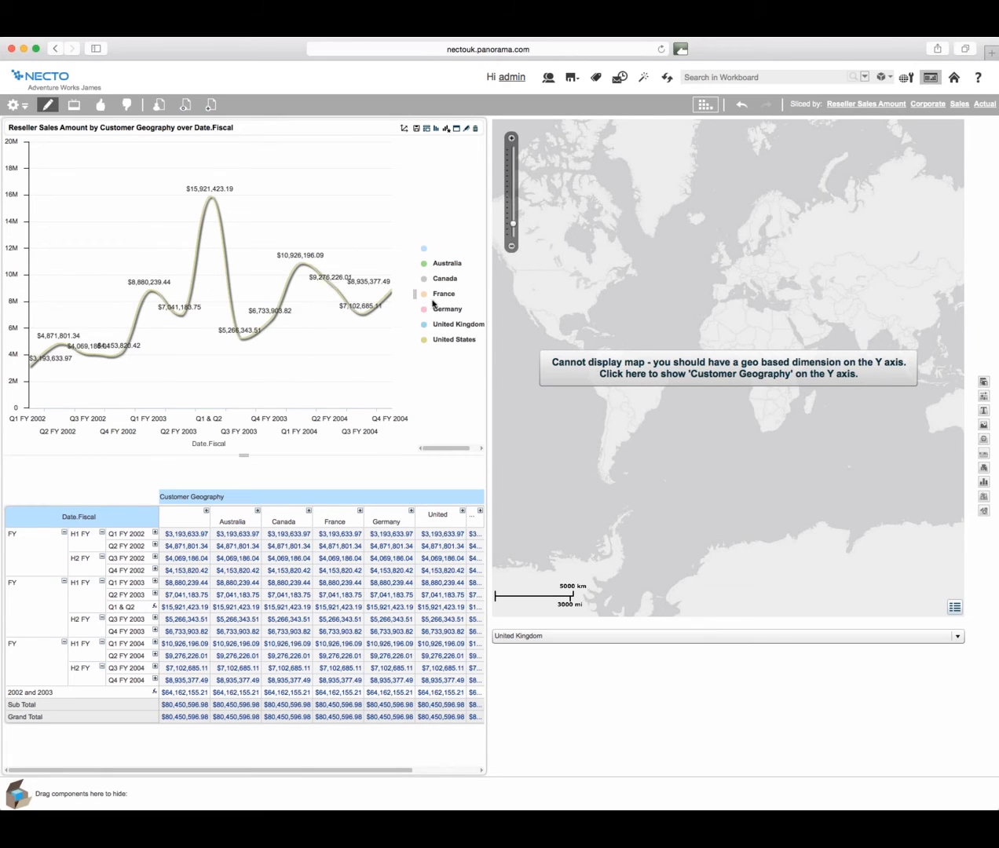
Assign the Australia series to the second Y axis and display it as a Bar Chart within the line chart.
click(429, 264)
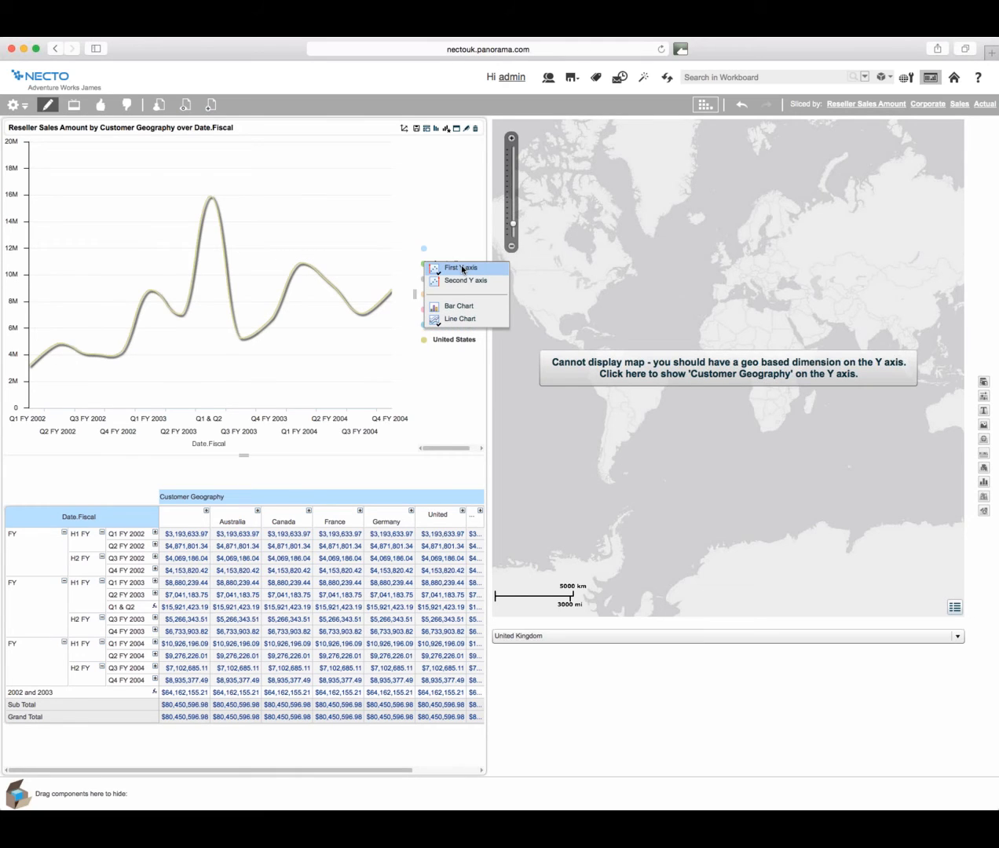
click(463, 281)
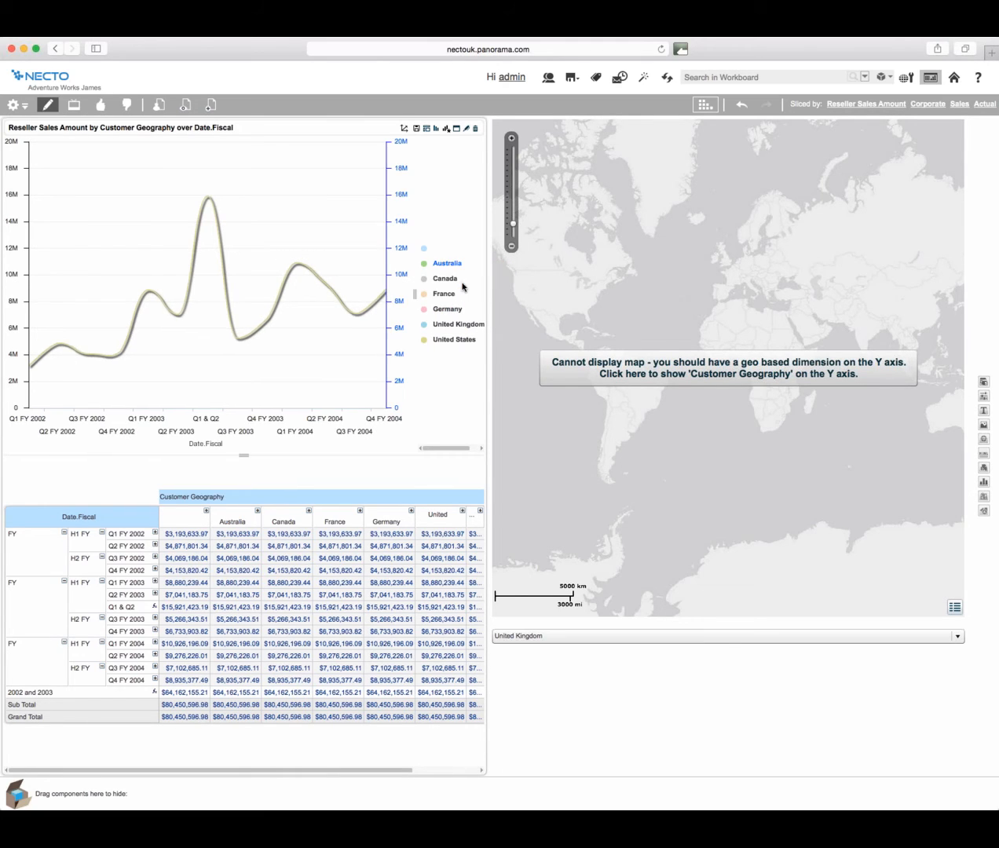
click(452, 268)
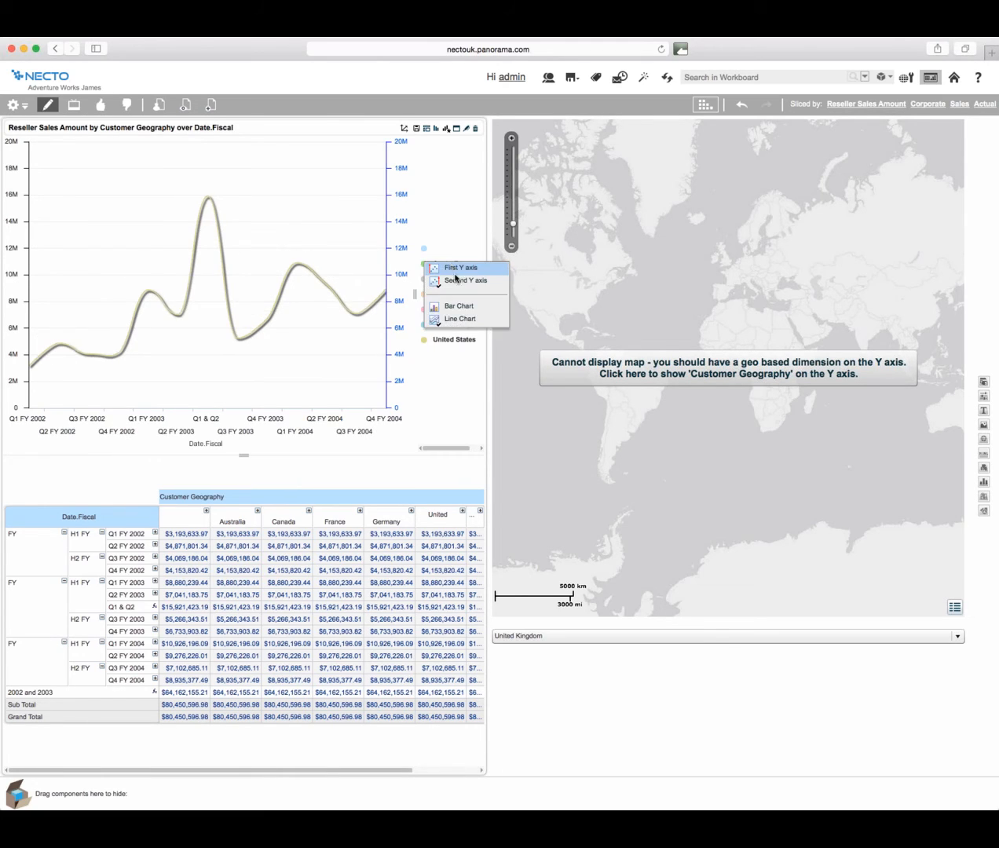
click(459, 306)
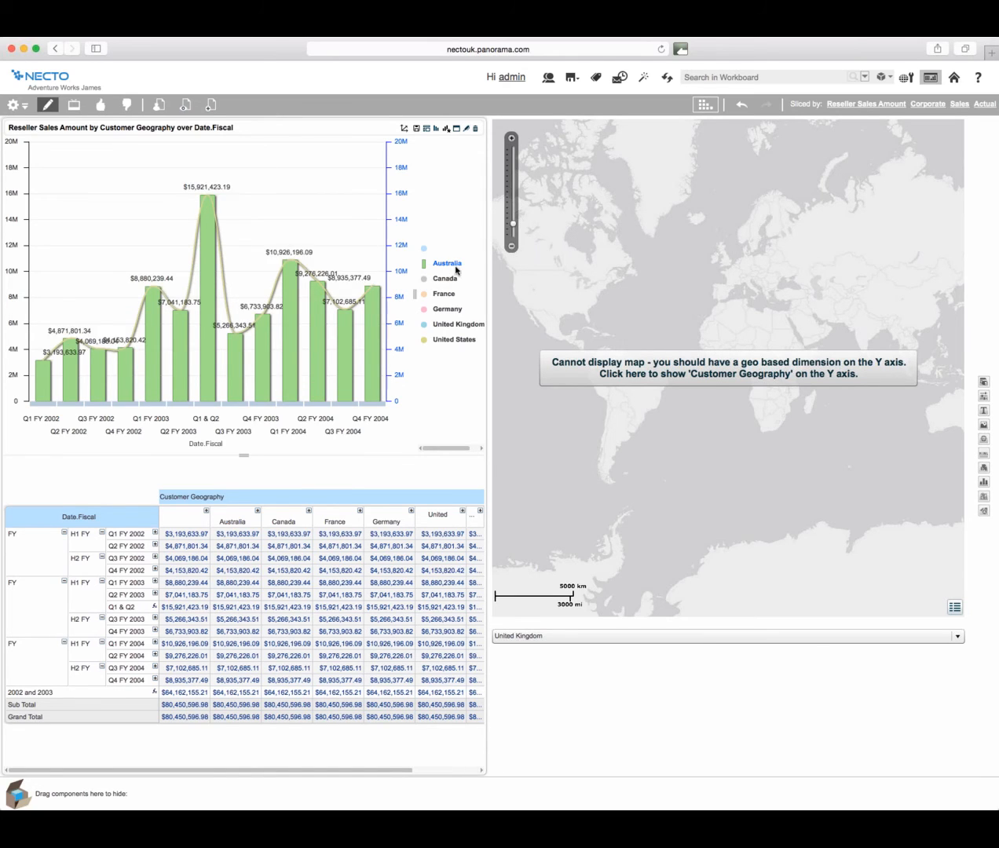
mouse_move(430, 277)
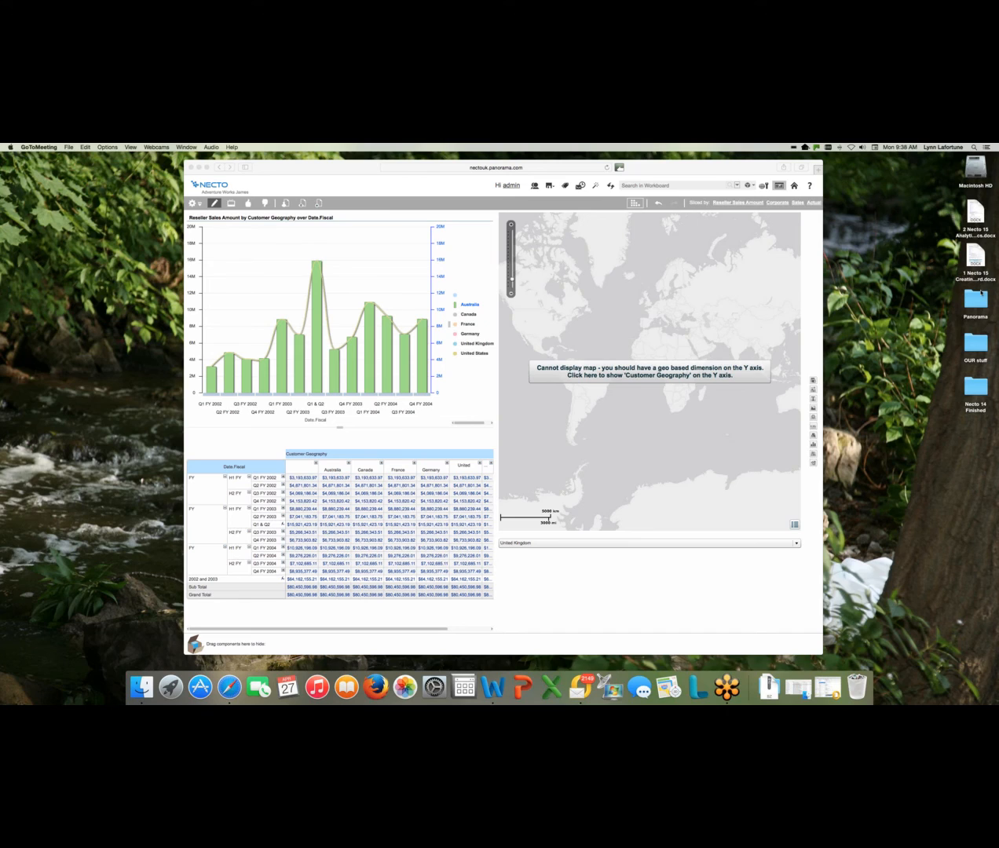
Open the desktop training documents "1 Necto 15 Creating a Workboard.docx" and "2 Necto 15 Analytics View Component Basics.docx" in Word.
click(975, 253)
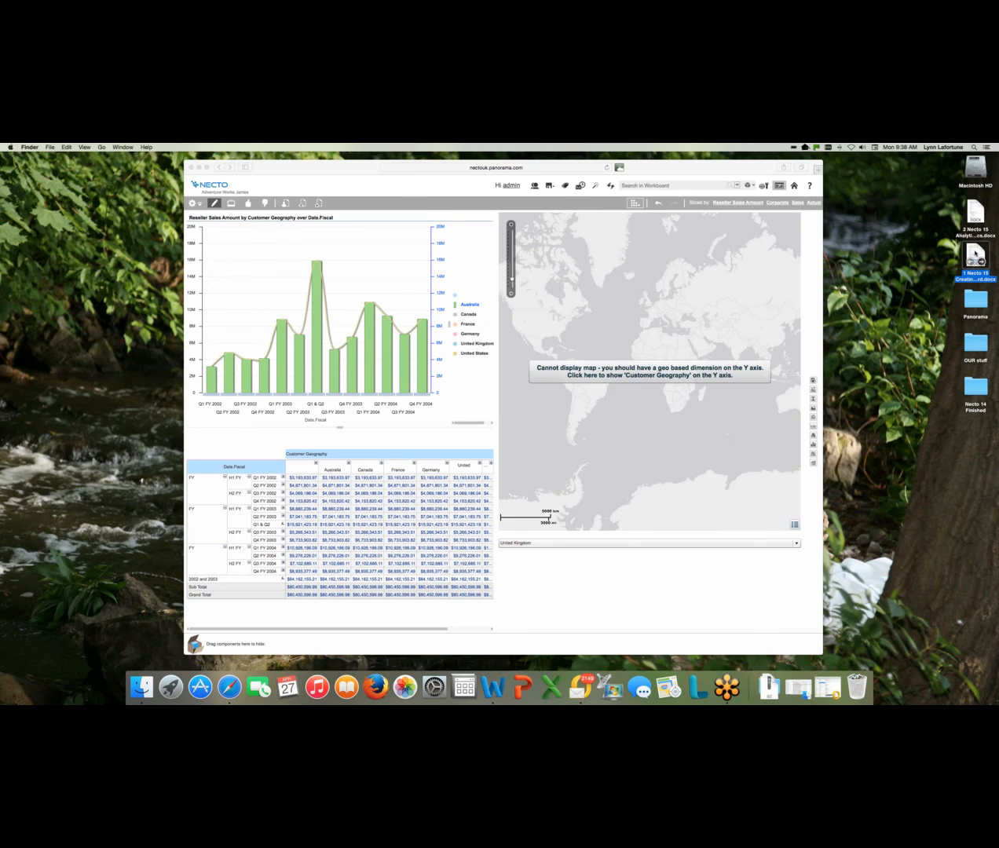
double_click(975, 252)
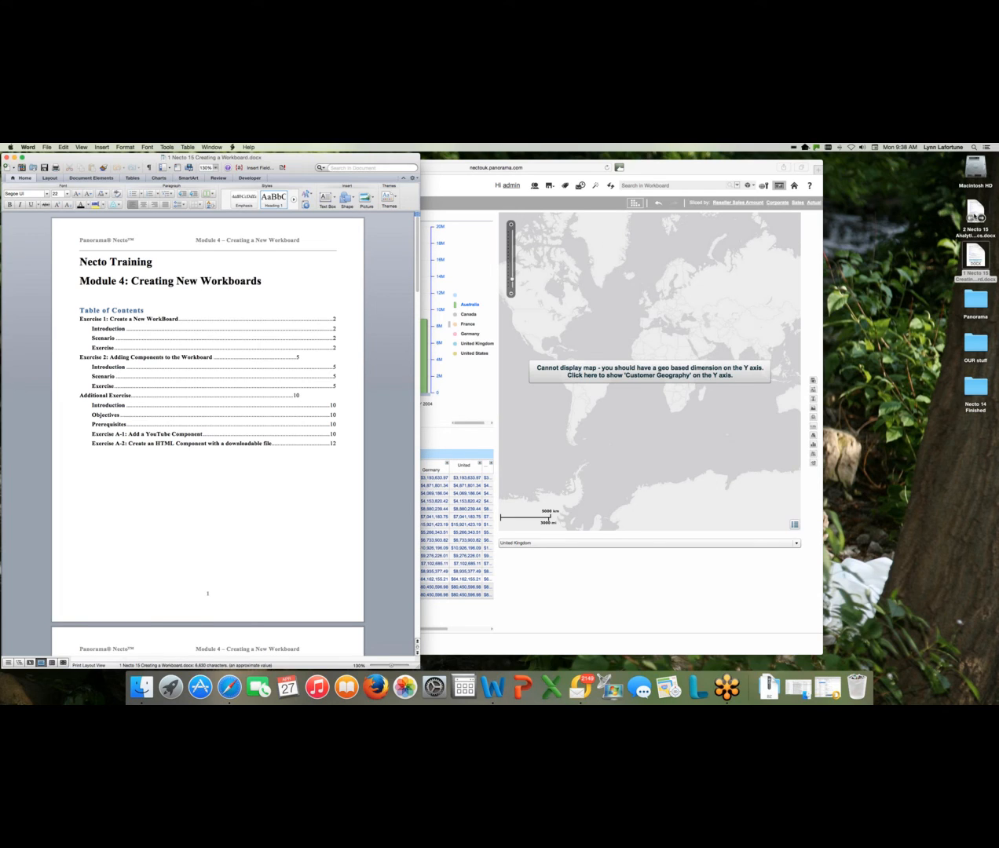
click(976, 214)
double_click(975, 213)
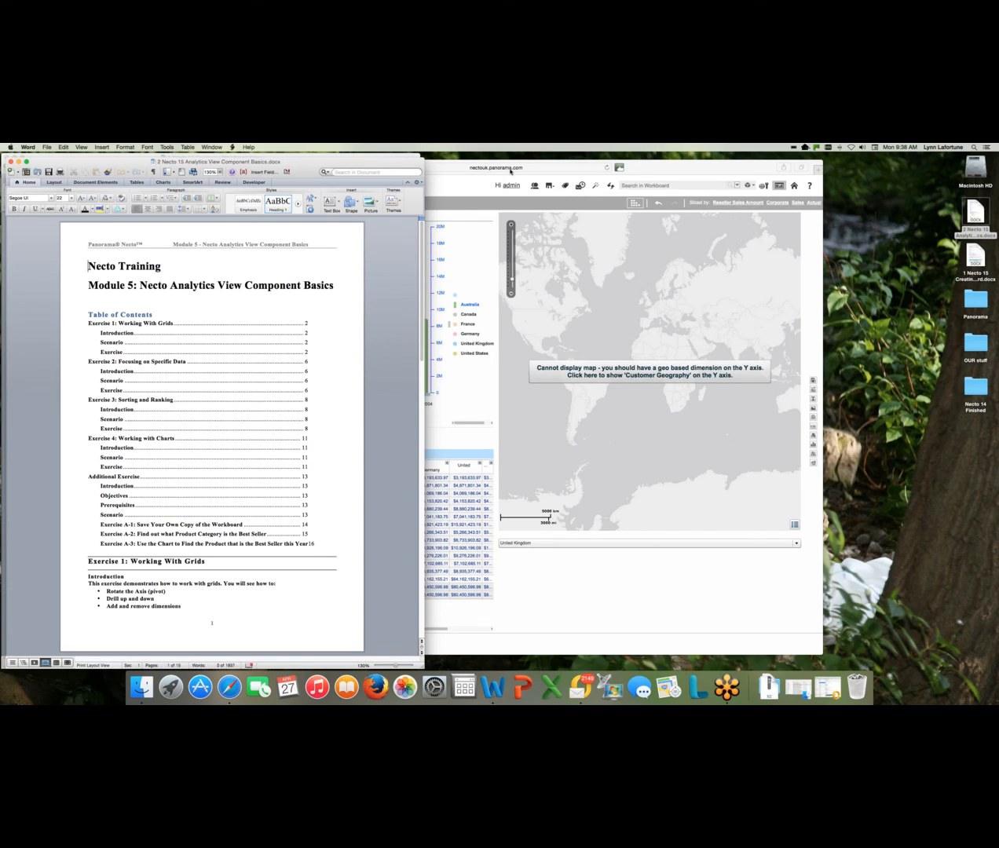
Return to the Necto window in Safari and move it slightly aside to uncover more of the training document.
click(642, 172)
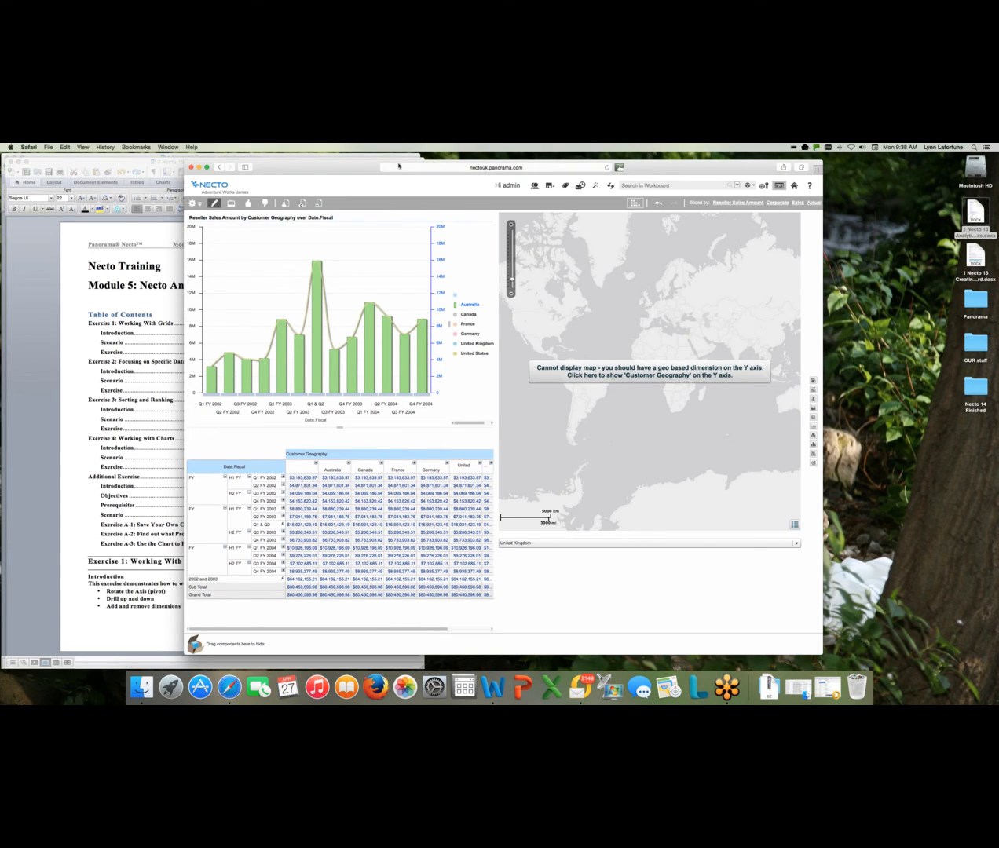
drag(360, 167, 393, 164)
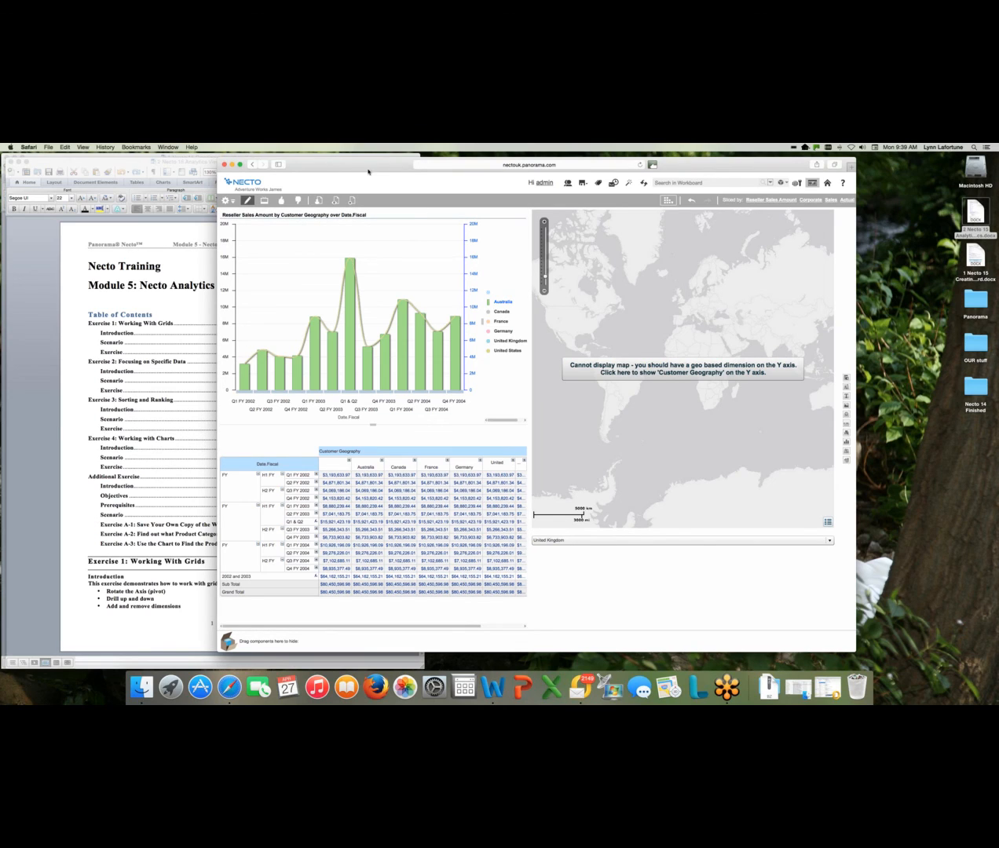
click(989, 170)
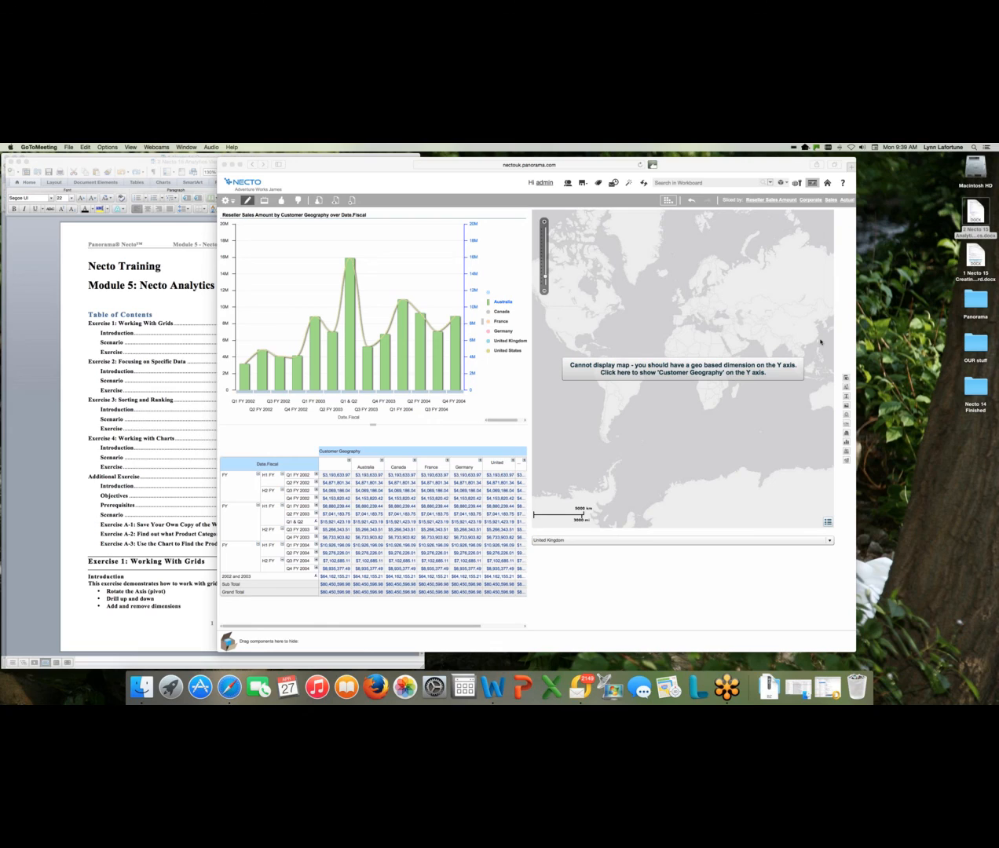
Open Necto's system management categories, look at the Data sources category, and return to the category list.
click(797, 185)
click(796, 185)
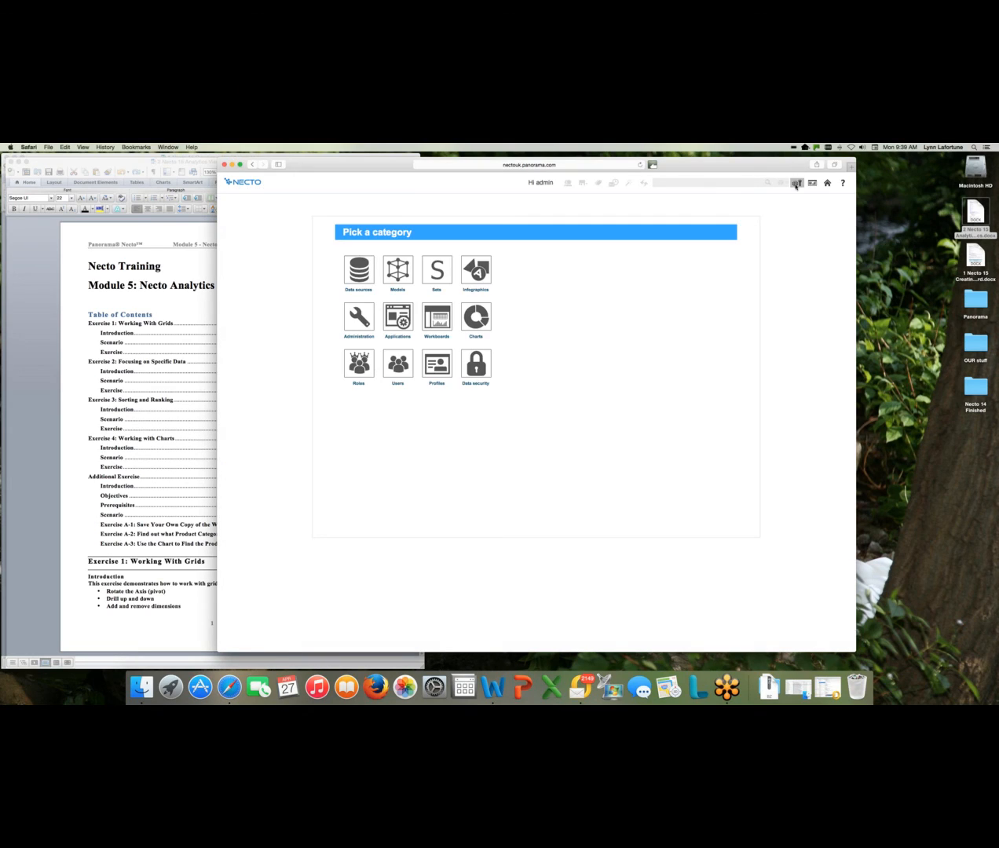
click(359, 270)
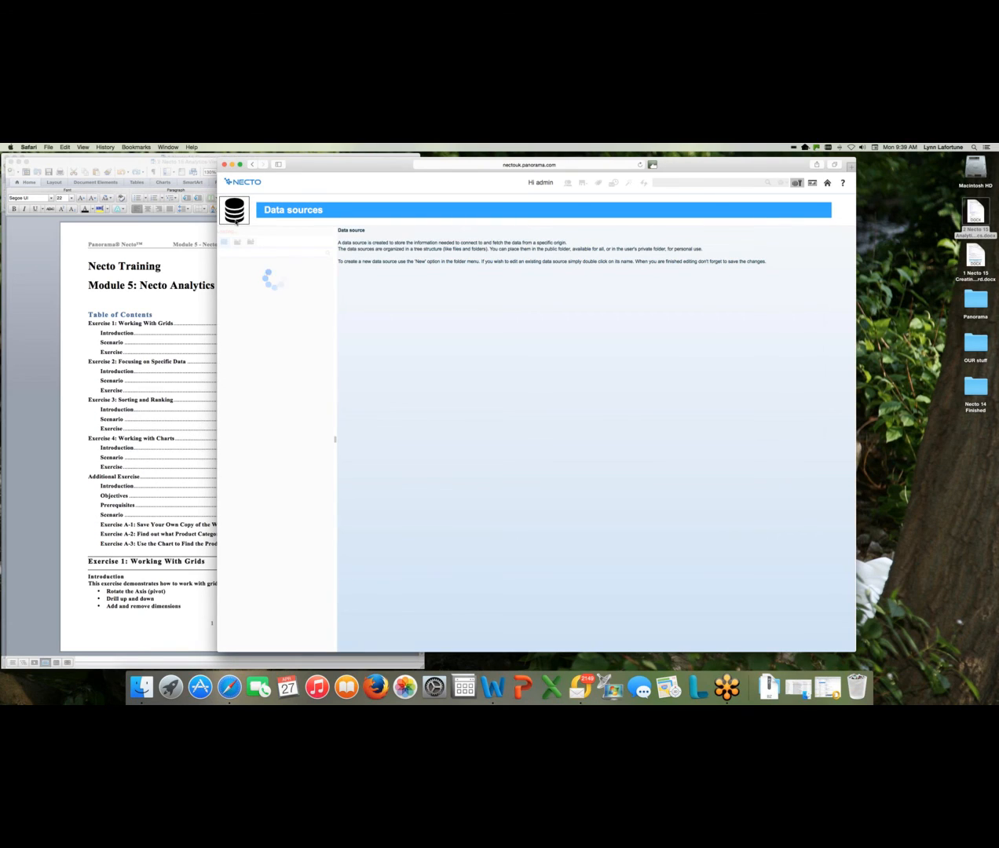
click(235, 211)
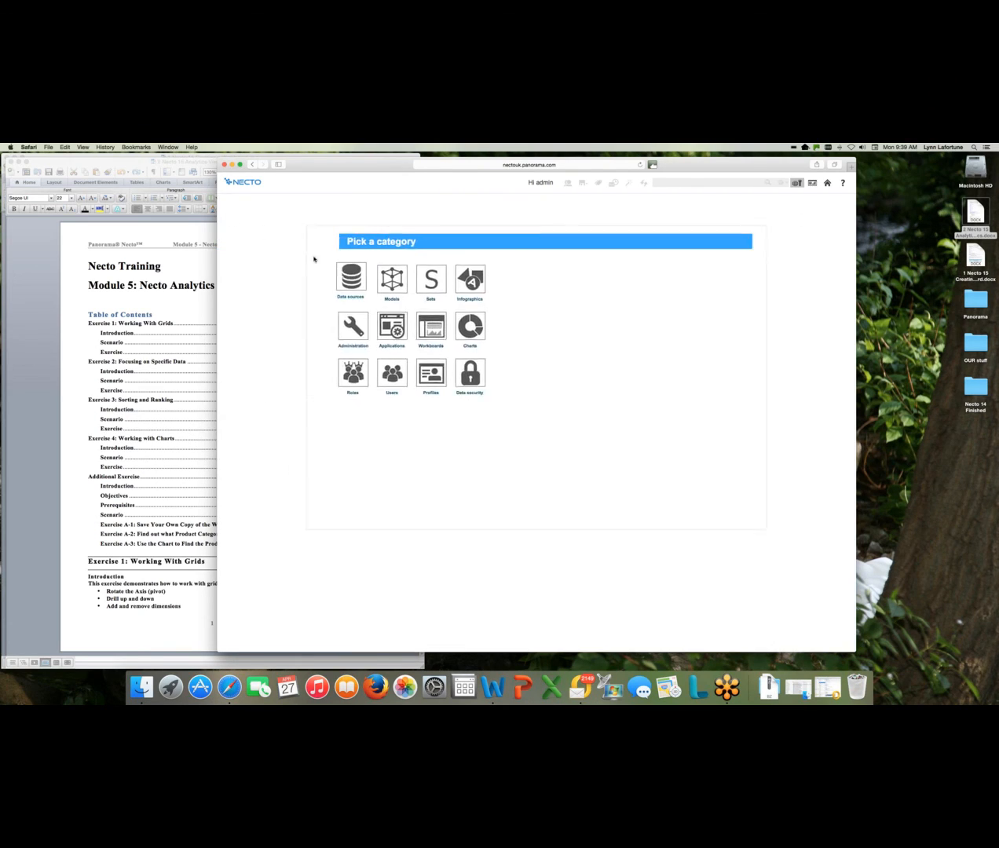